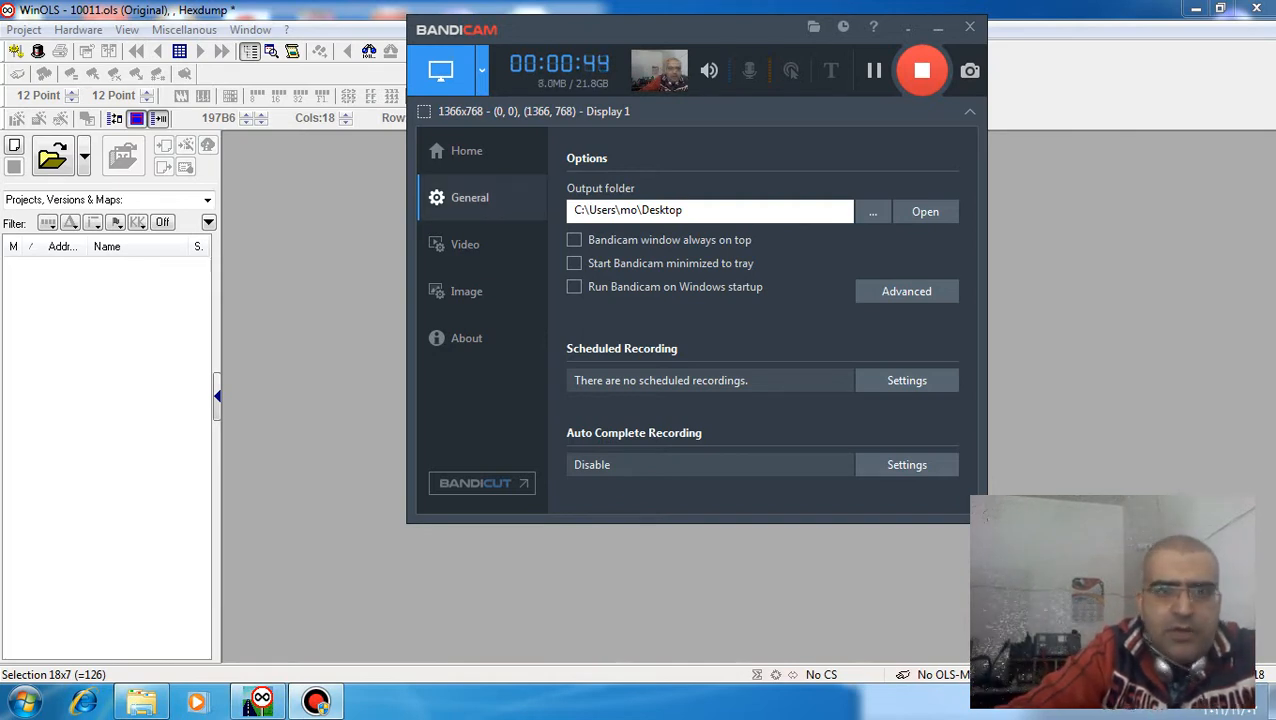
Import the decode file from the programer folder into WinOLS, ignoring similar projects, and dismiss the project properties without filling them in.
drag(640, 29, 784, 83)
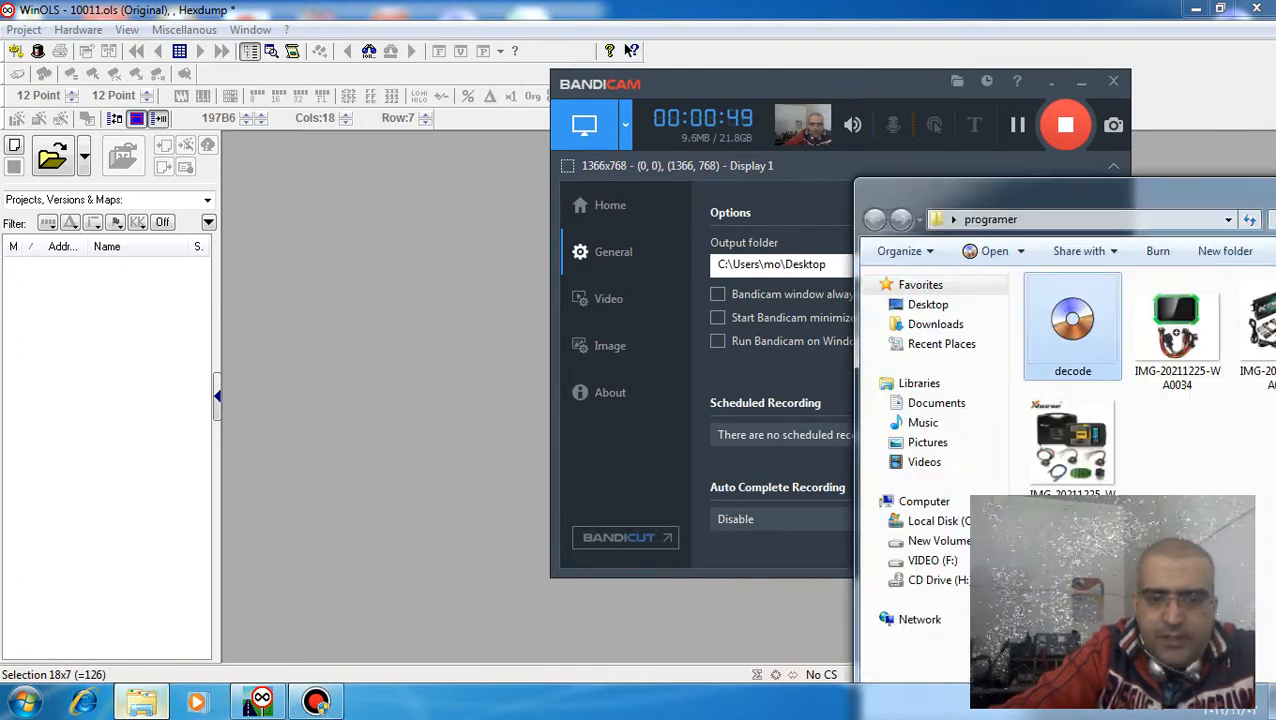
click(141, 703)
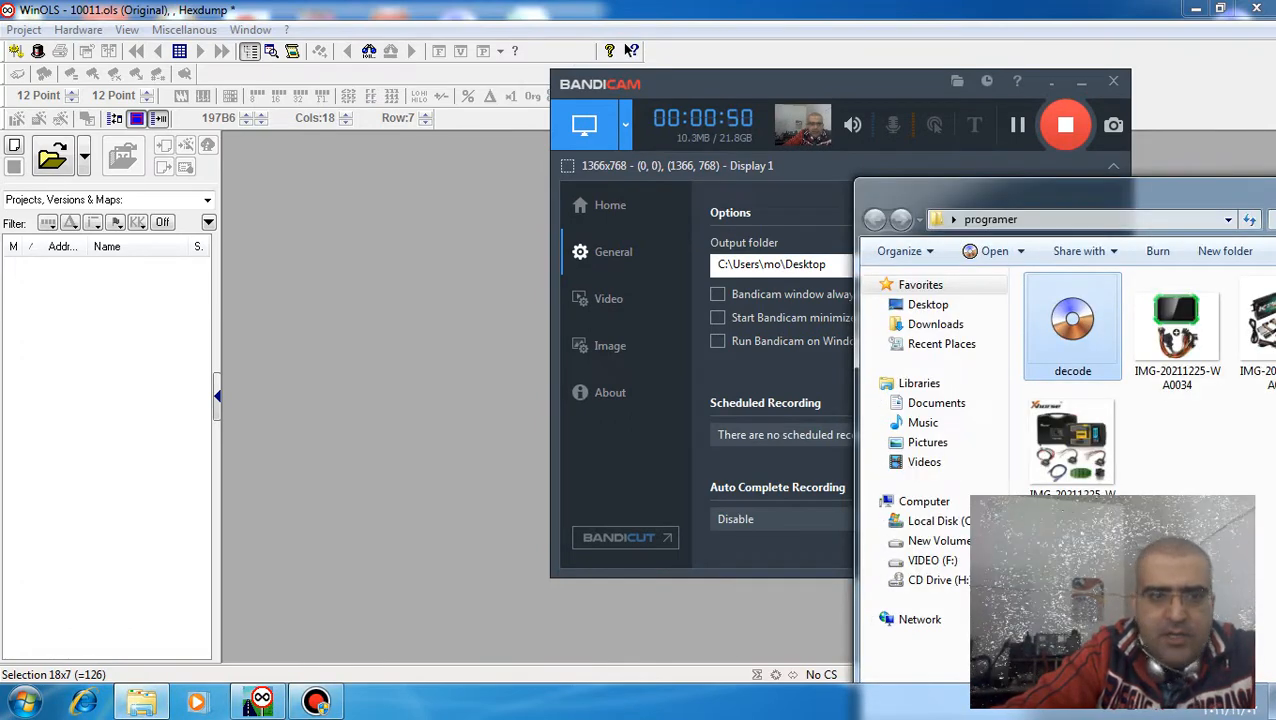
drag(1072, 325, 430, 286)
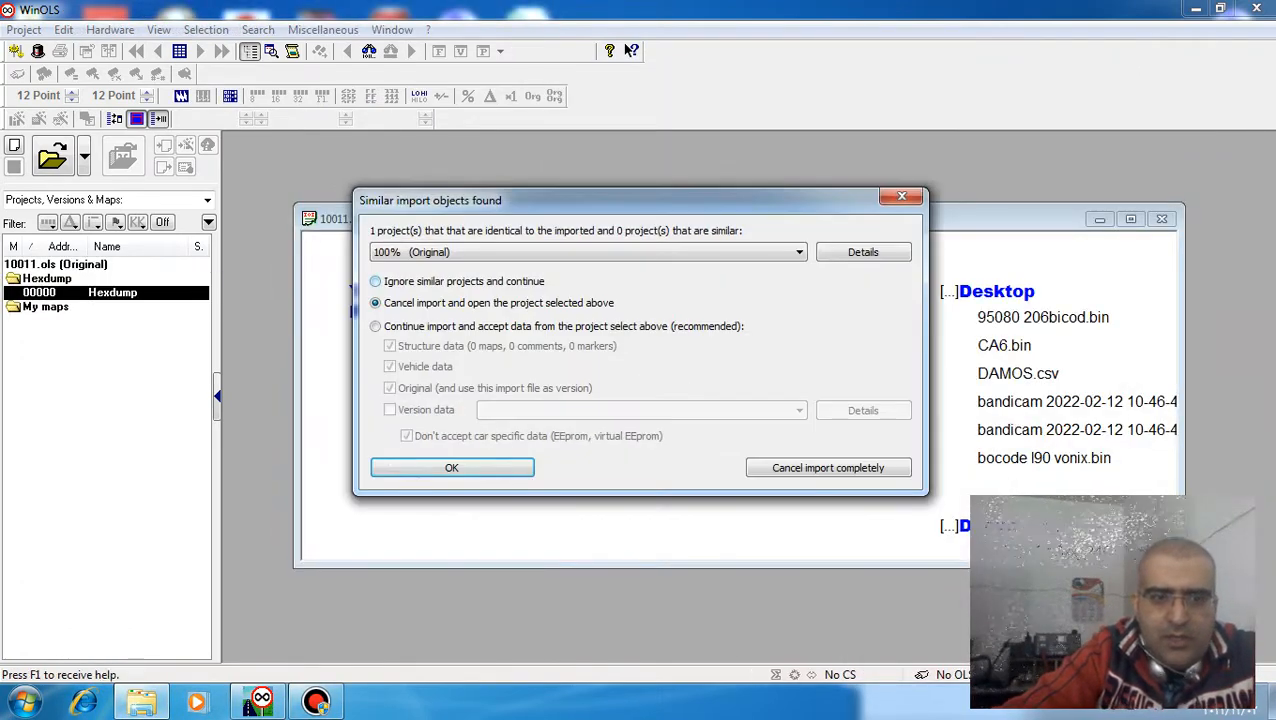
click(430, 282)
click(452, 468)
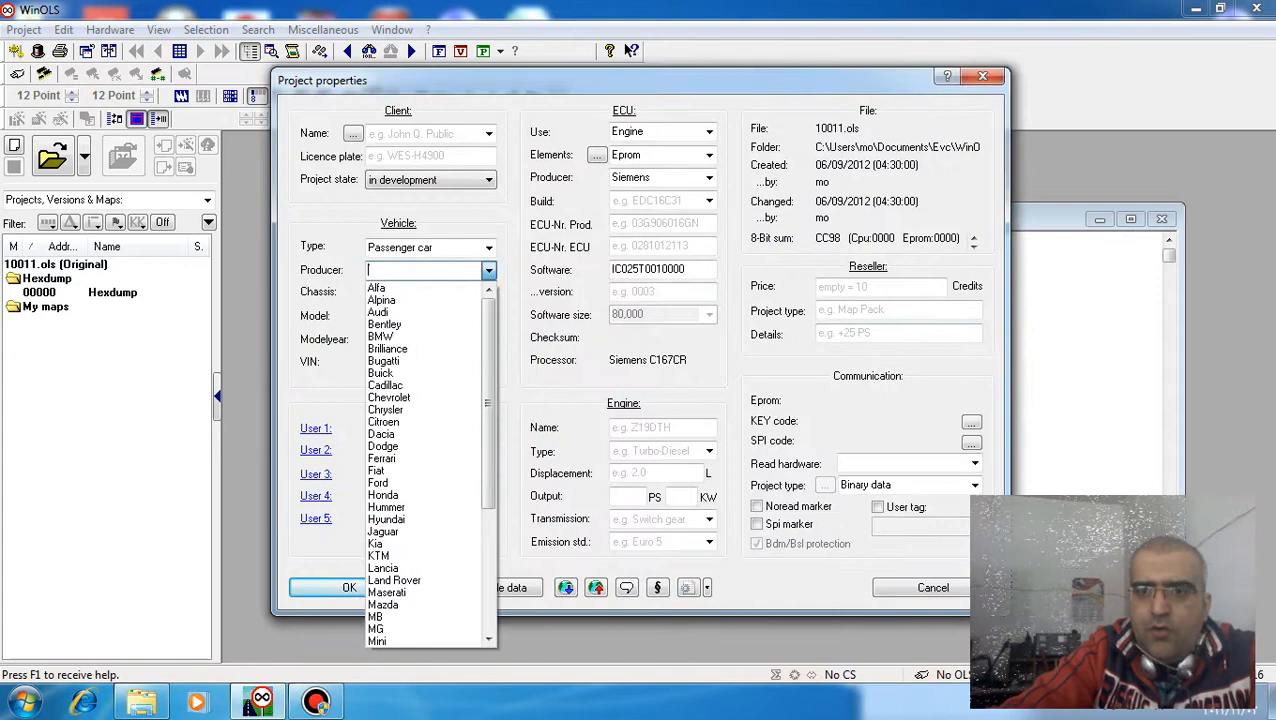
click(983, 76)
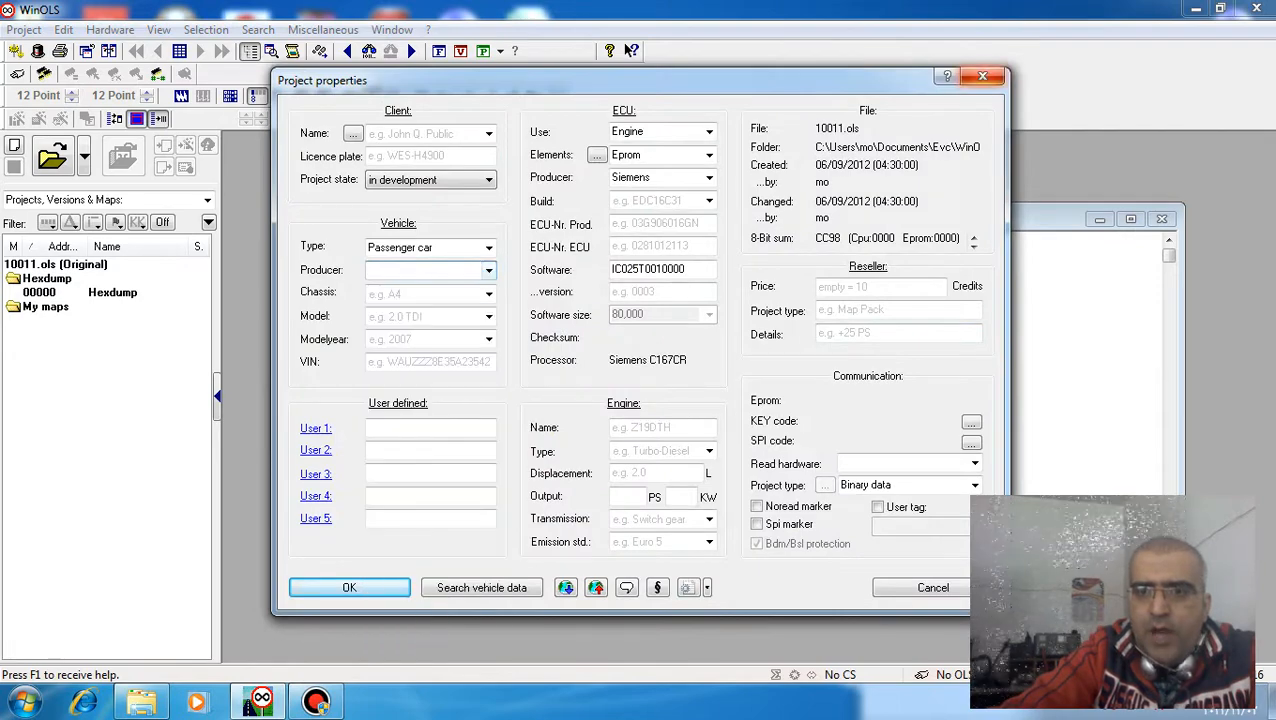
click(983, 76)
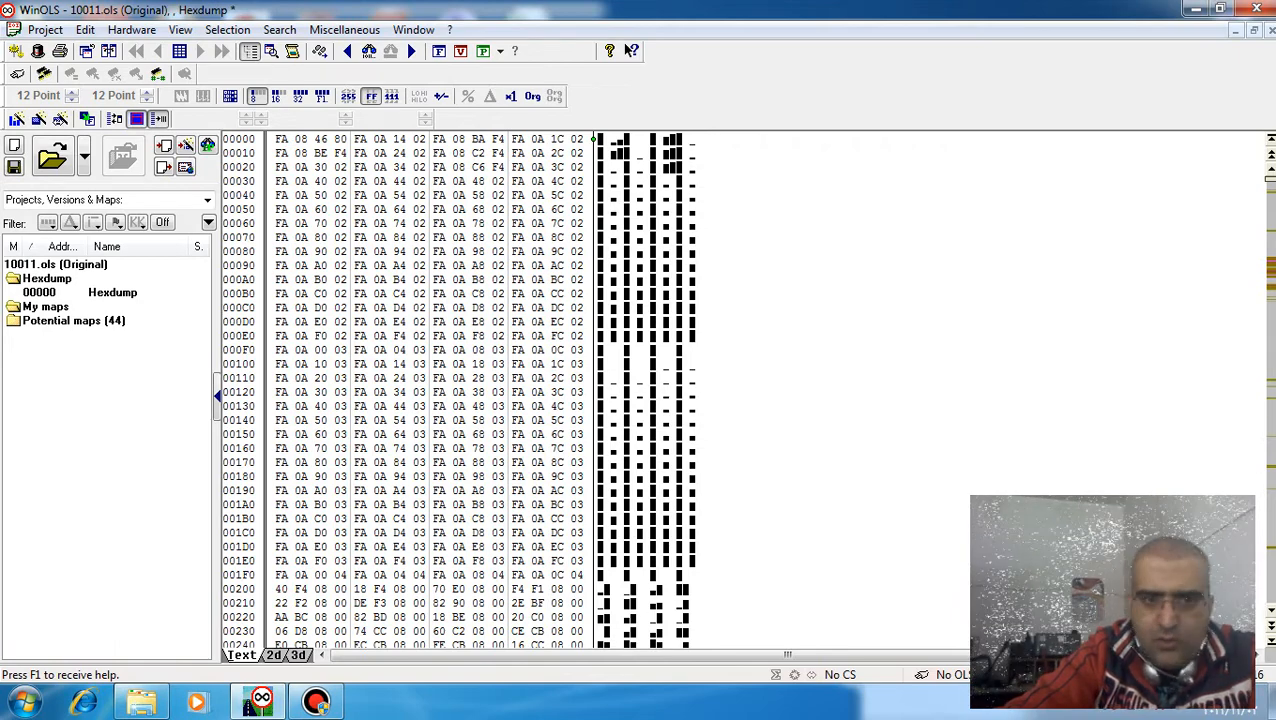
Step through the potential maps in the hexdump to the 16x6 map at 197B2 and inspect its curve in the 2D view.
click(341, 251)
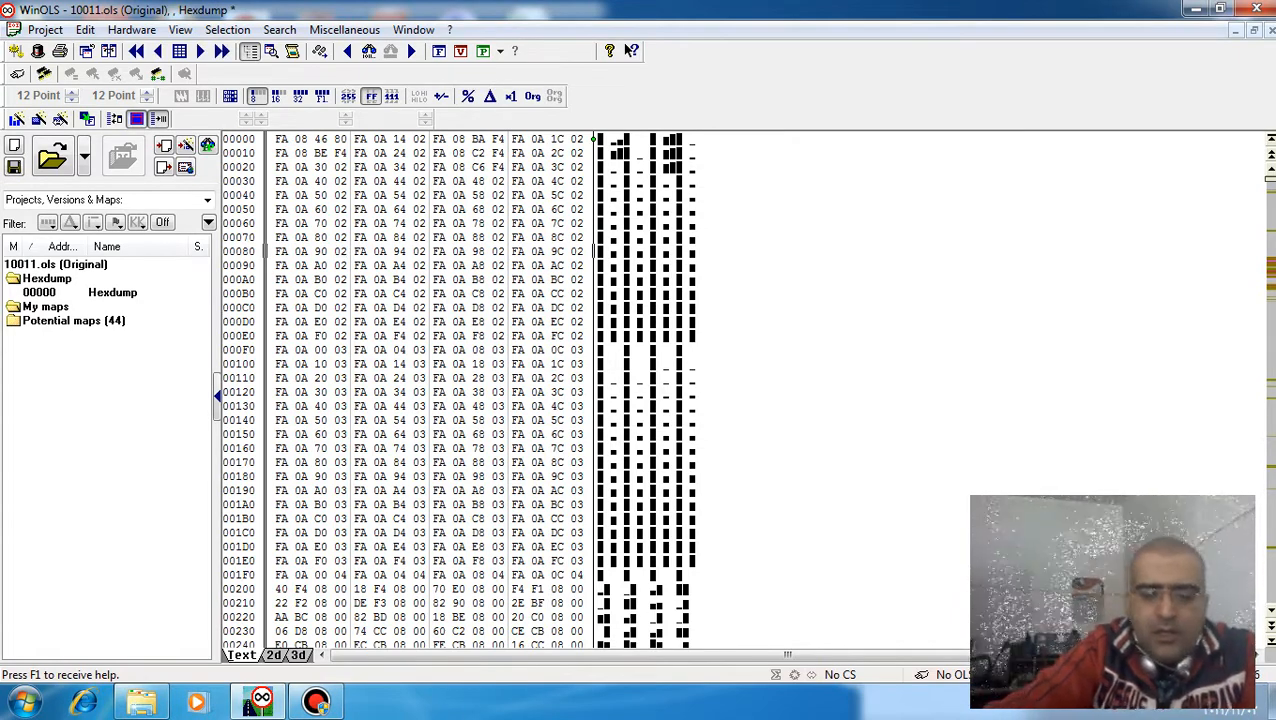
key(f)
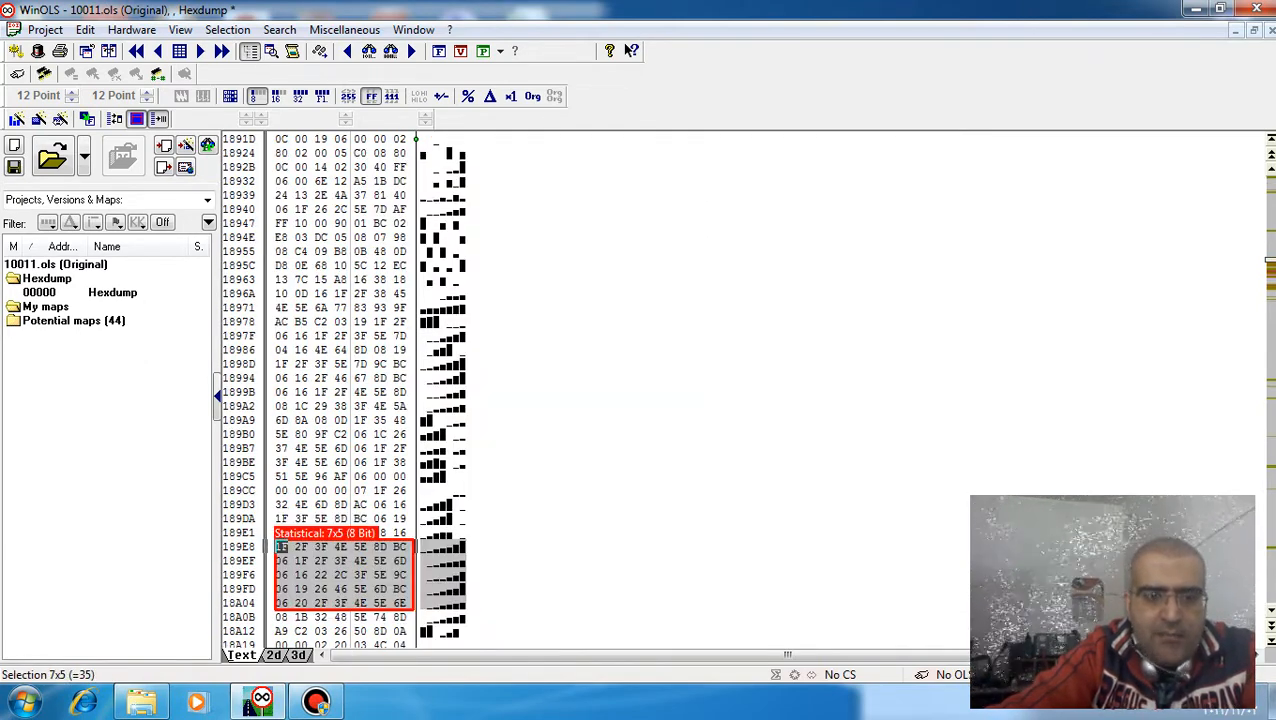
key(f)
key(f)
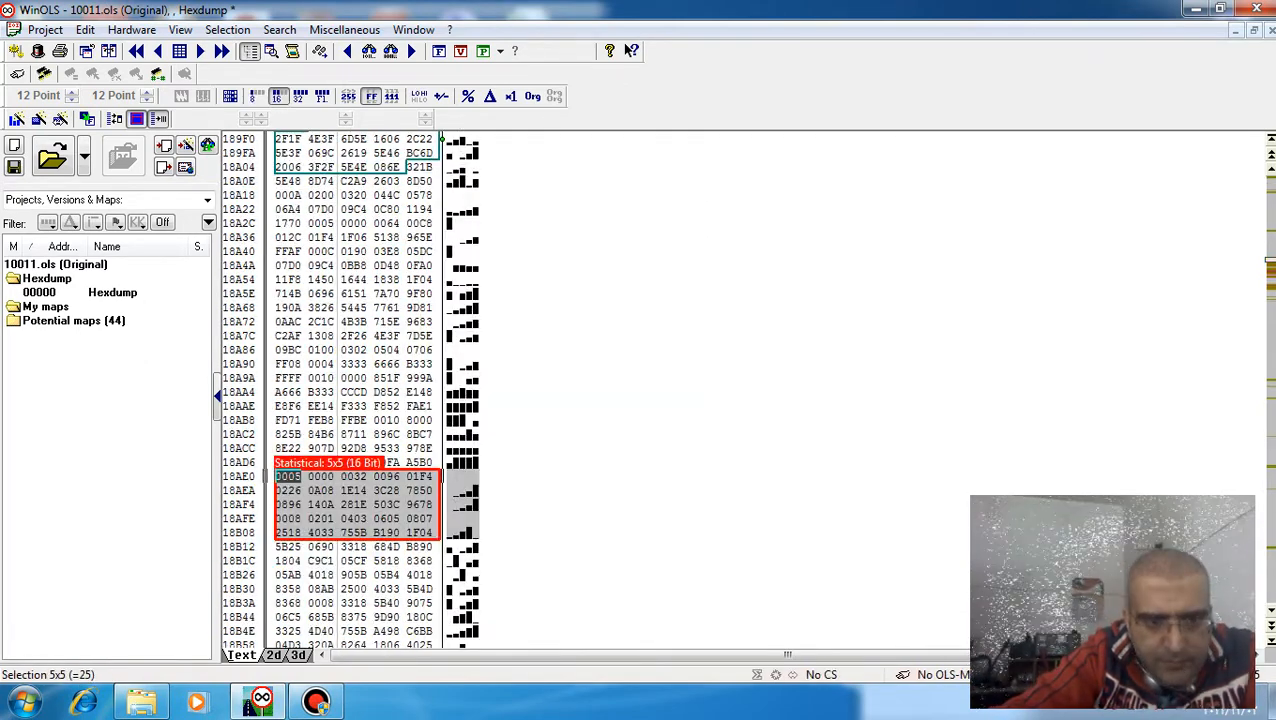
key(f)
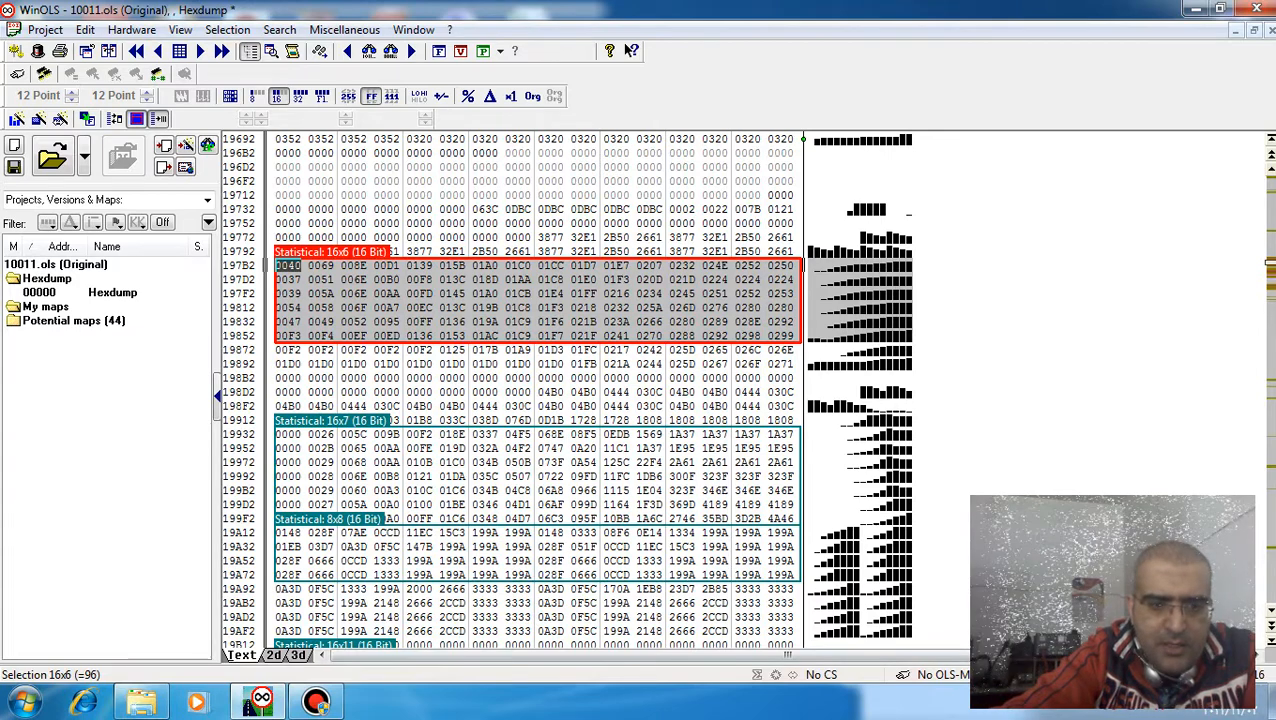
key(t)
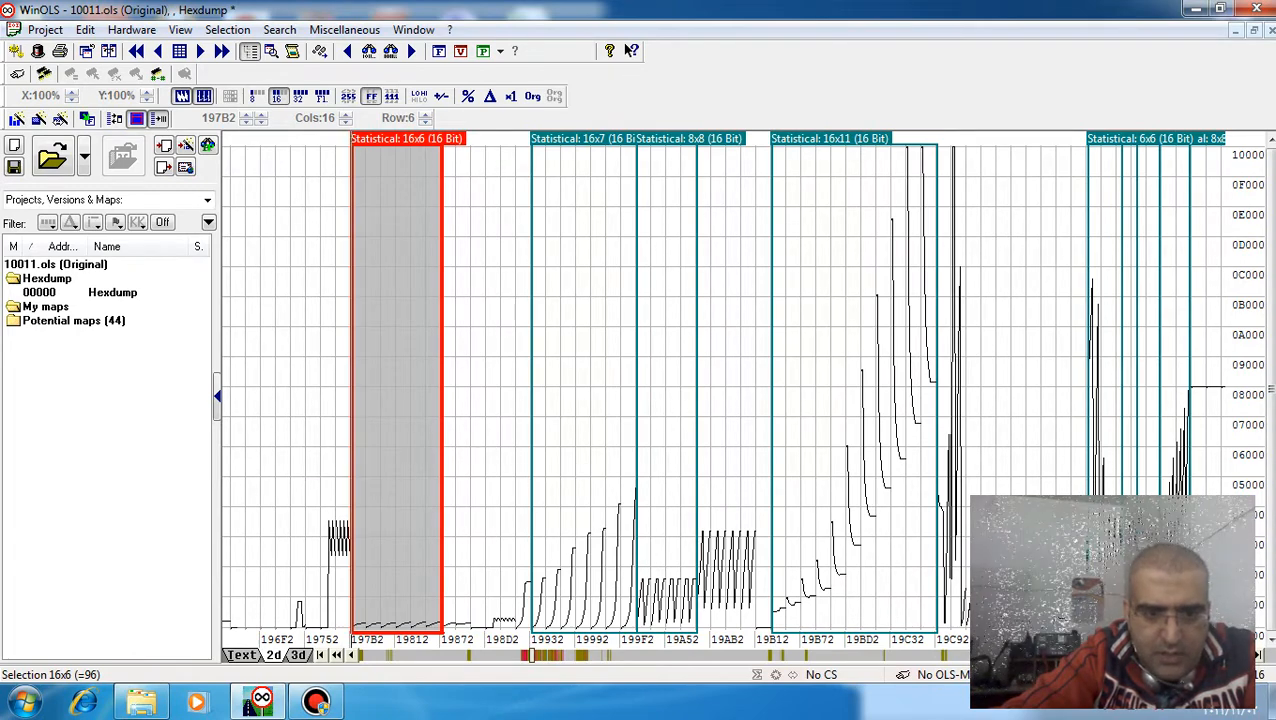
key(t)
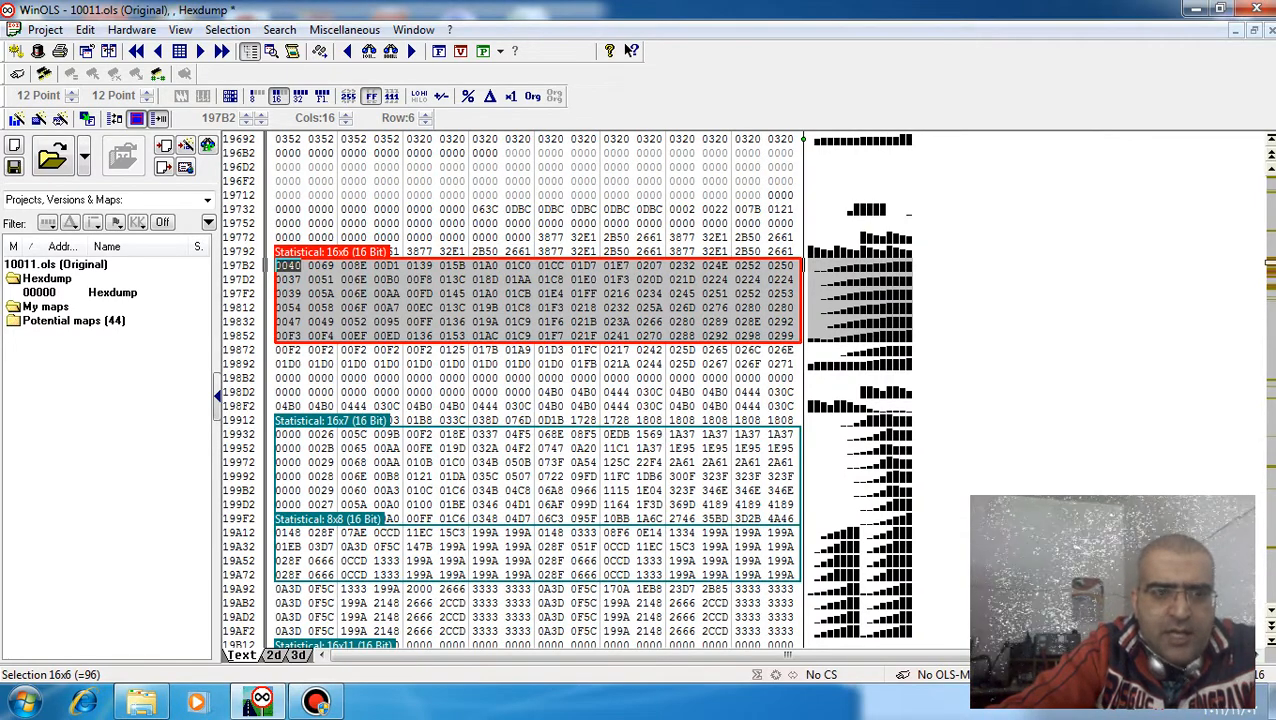
Delete the 16x6 potential map marker at 197B2 and create a 16x8 map from the values starting at that address.
right_click(317, 252)
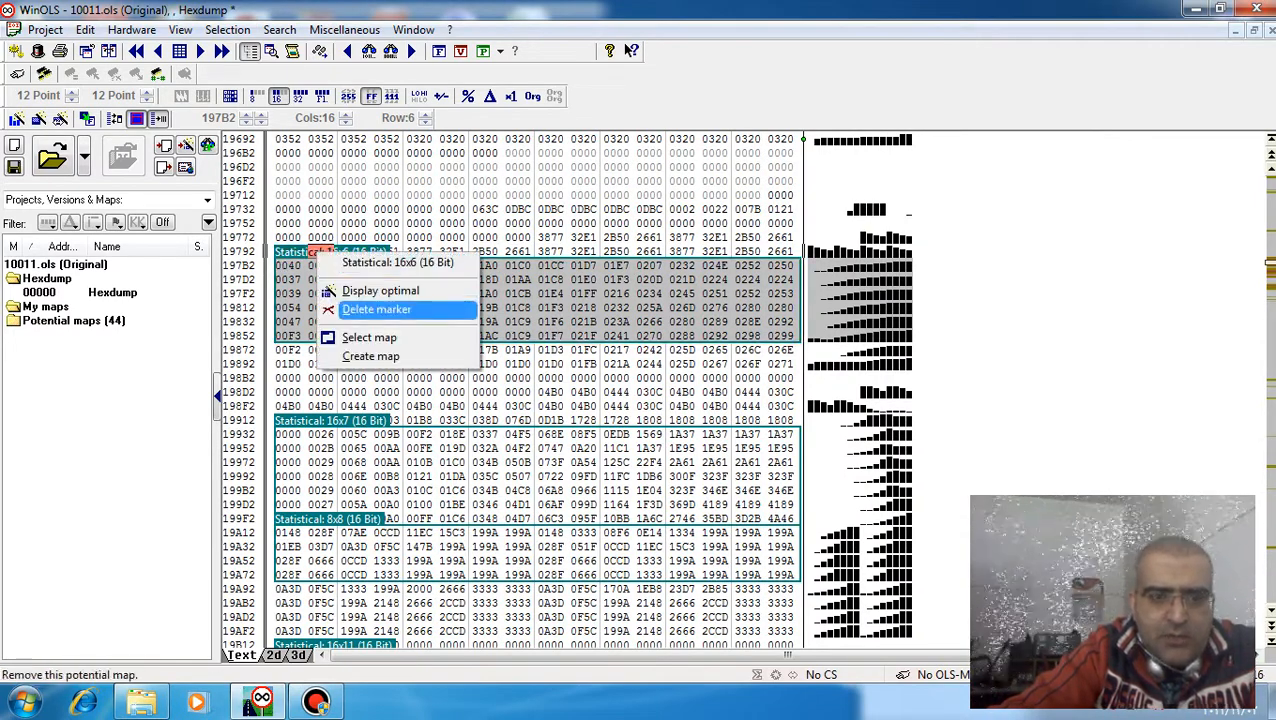
click(376, 309)
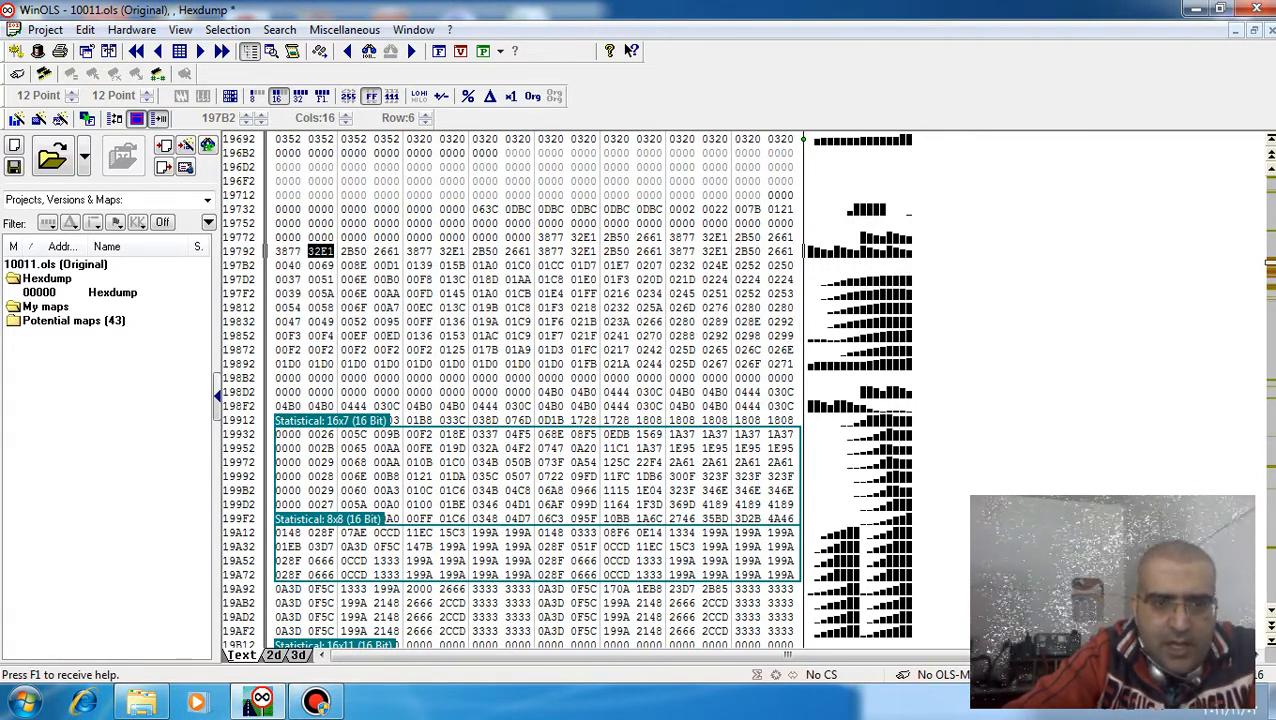
click(288, 266)
drag(288, 266, 781, 364)
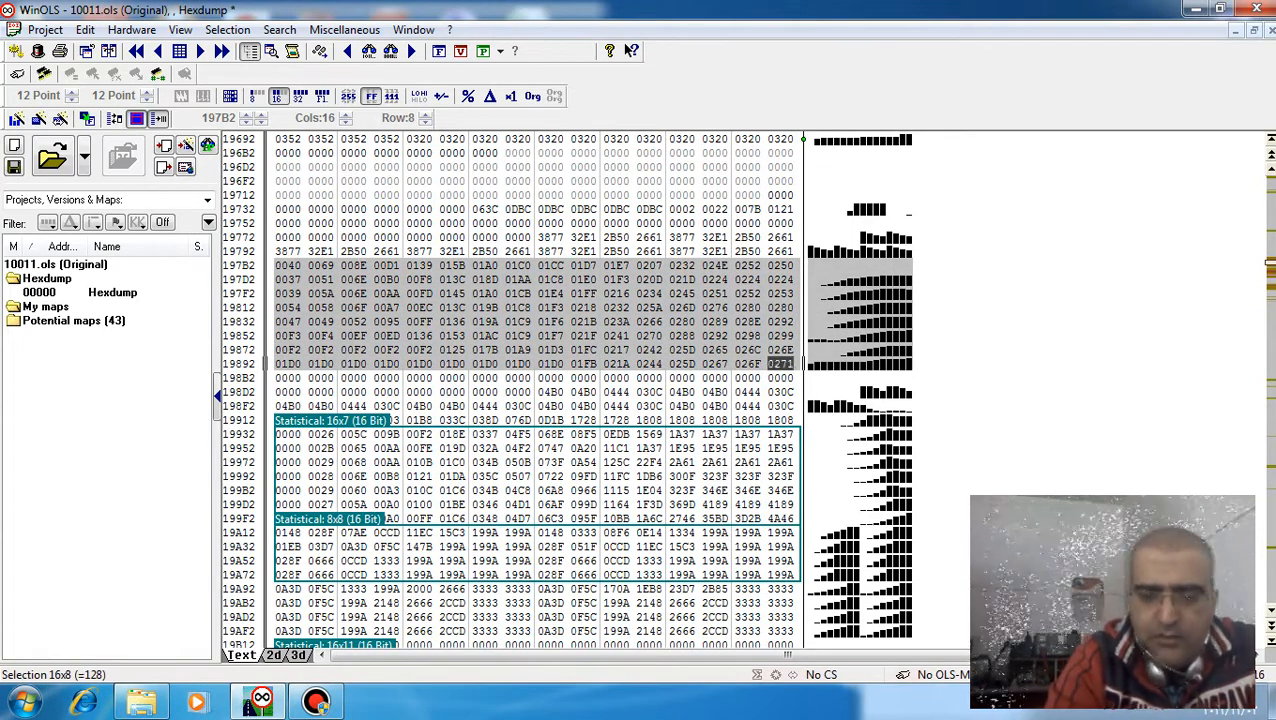
key(k)
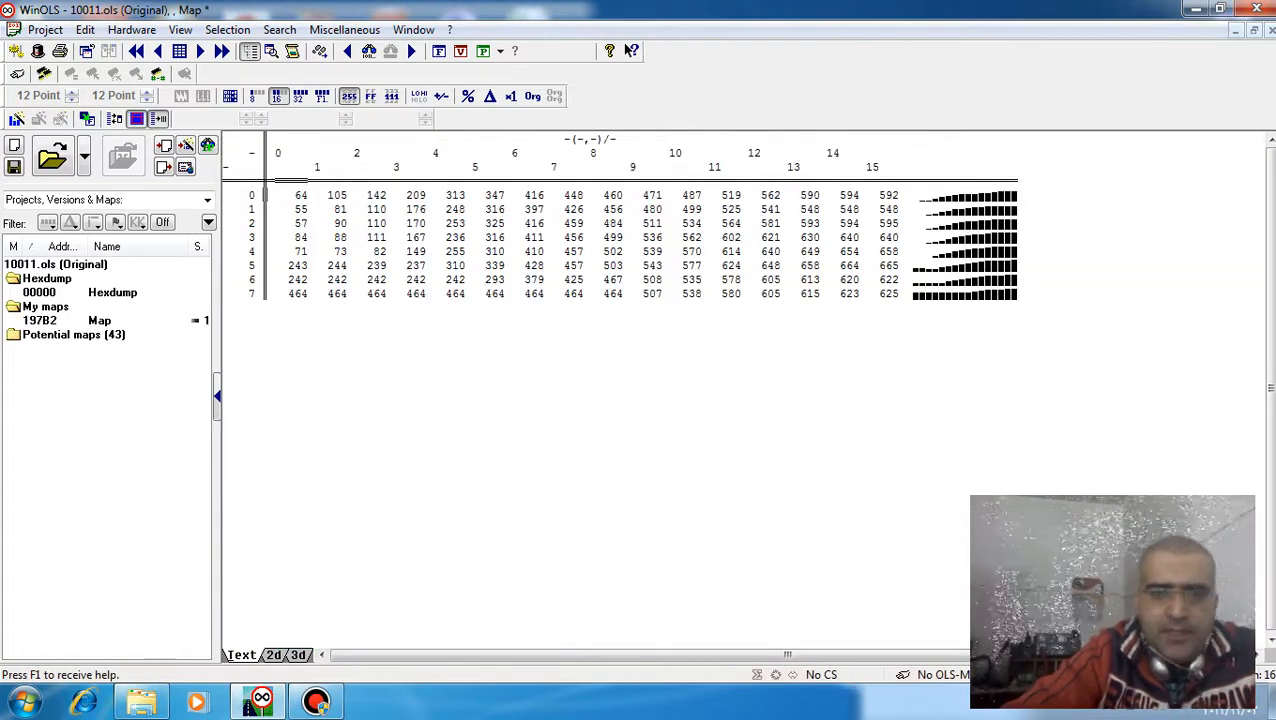
Set both the description and the name of the new map at 197B2 to TORQUE 1 in its properties.
right_click(311, 358)
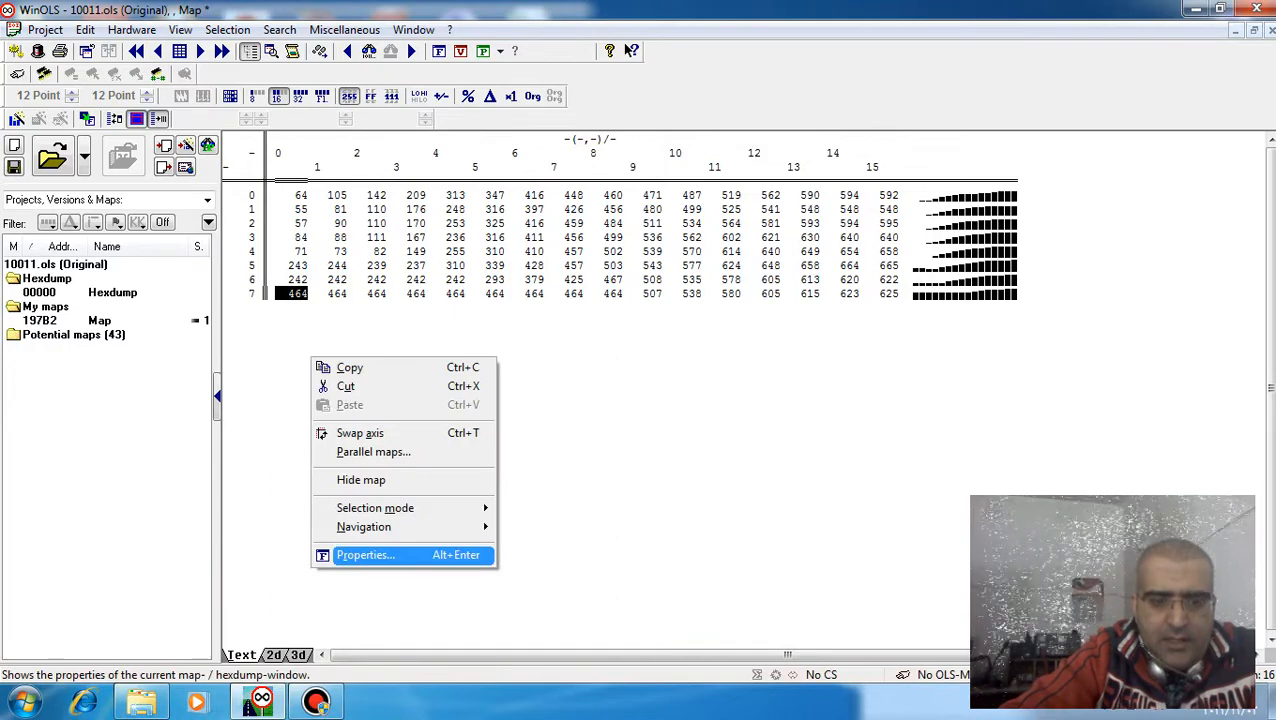
click(365, 555)
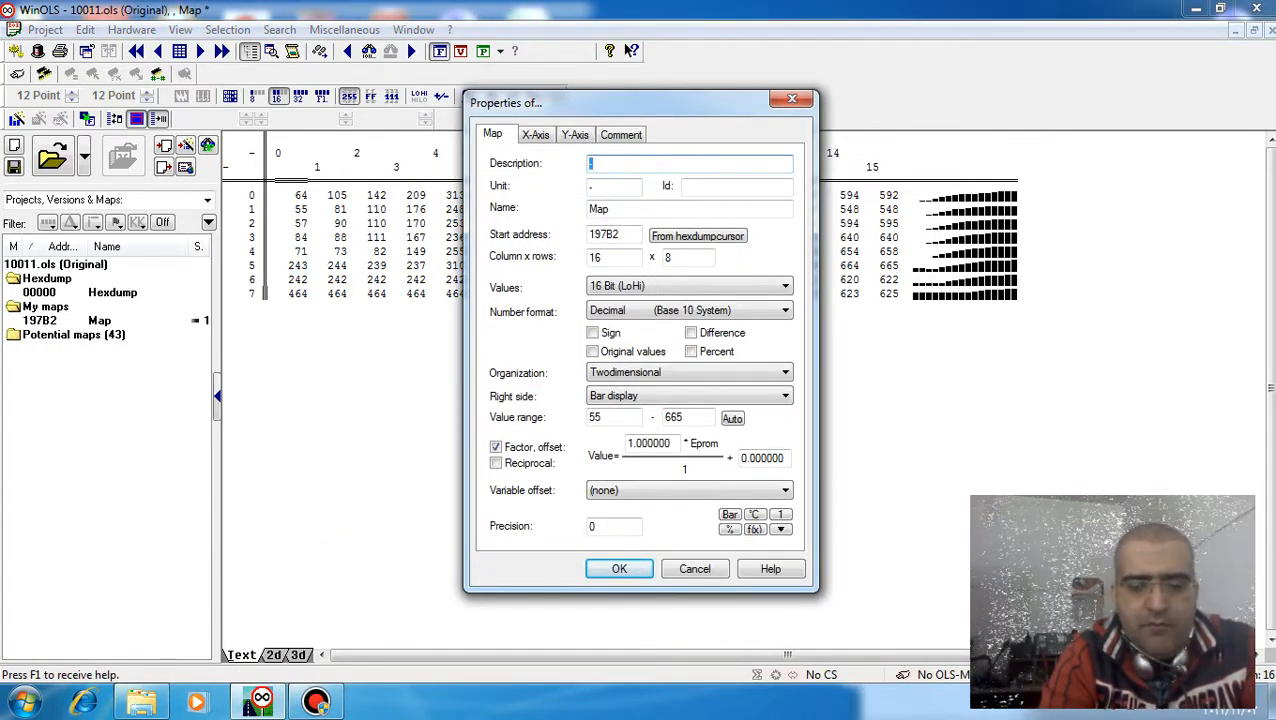
text(TO)
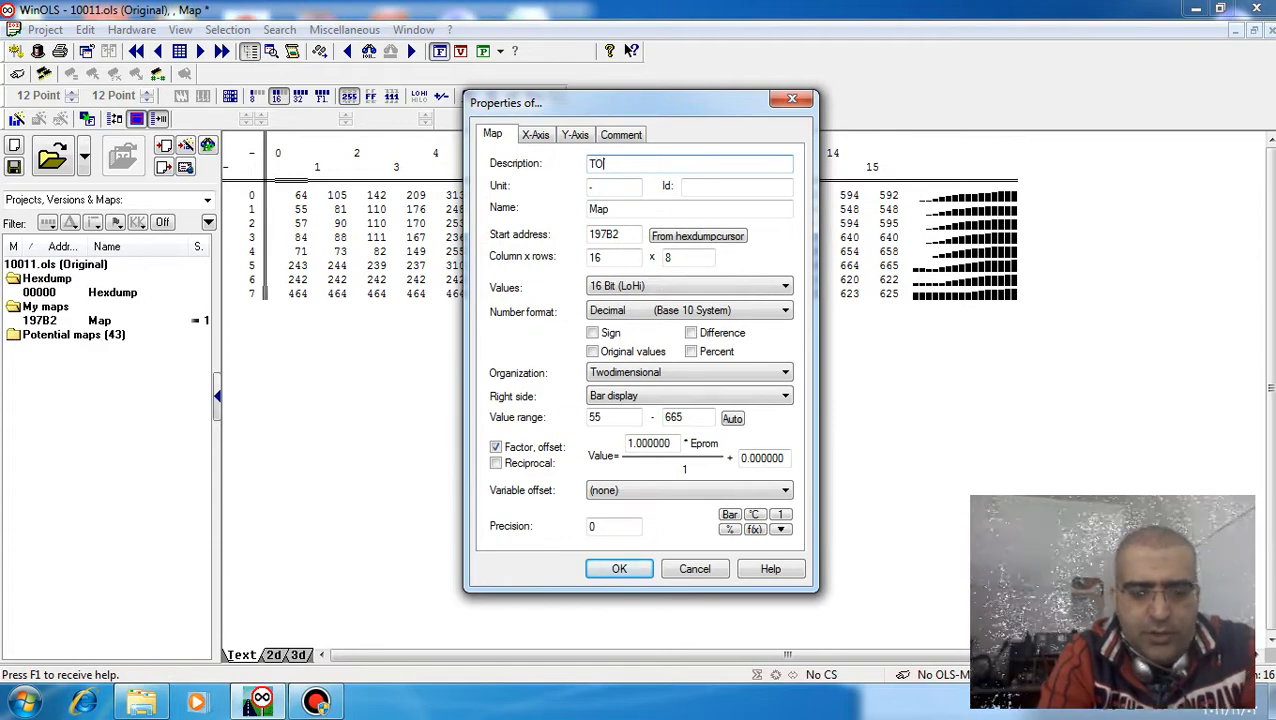
text(RQUE)
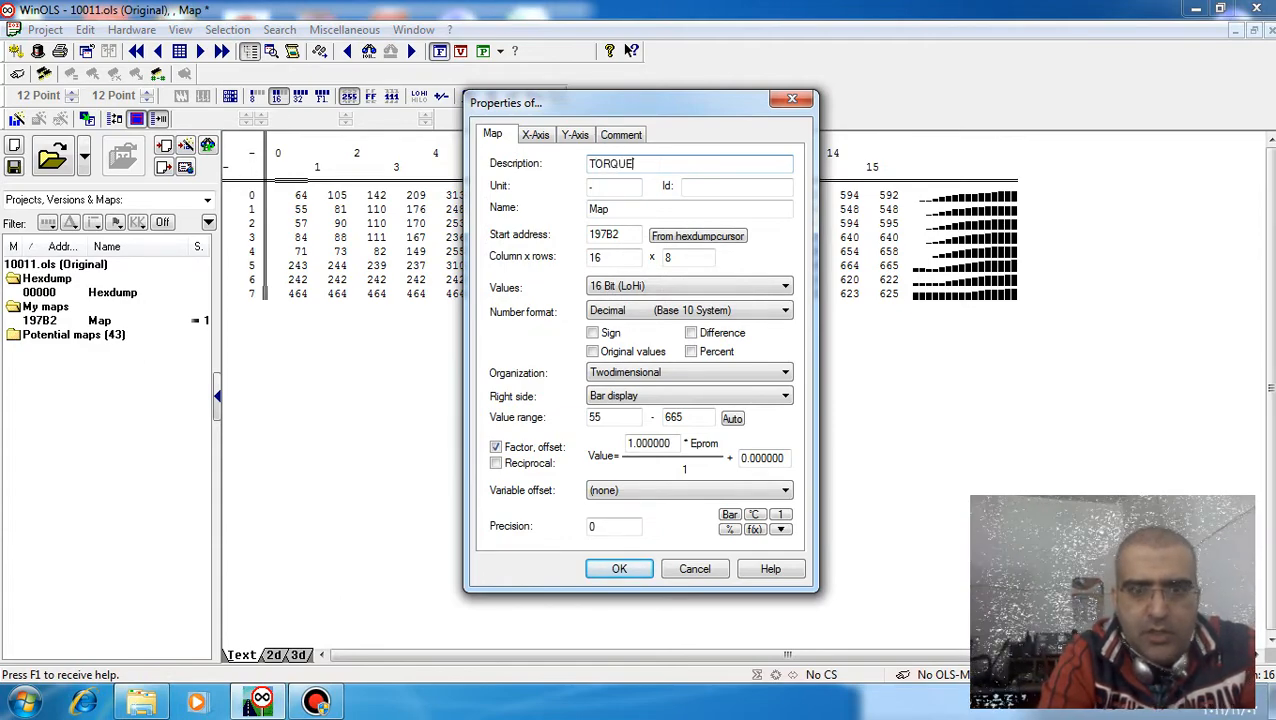
text( 1)
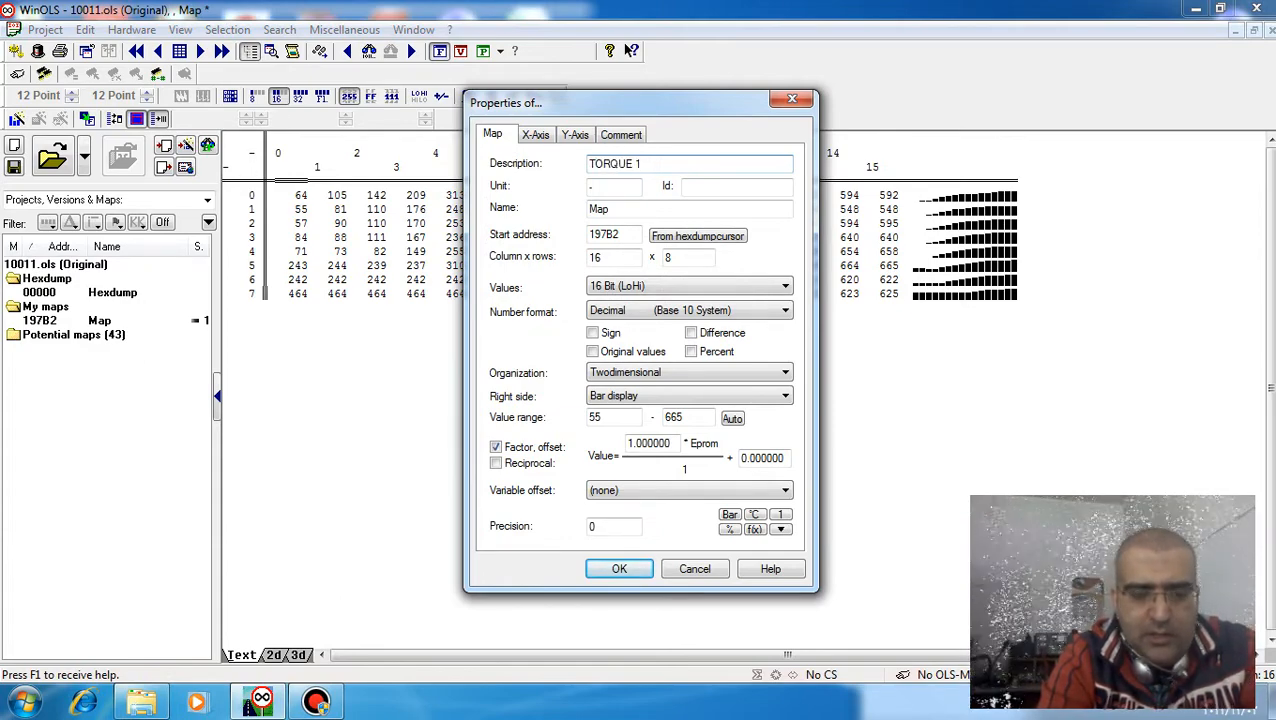
key(ctrl+a)
key(ctrl+c)
key(Tab)
key(Tab)
key(Tab)
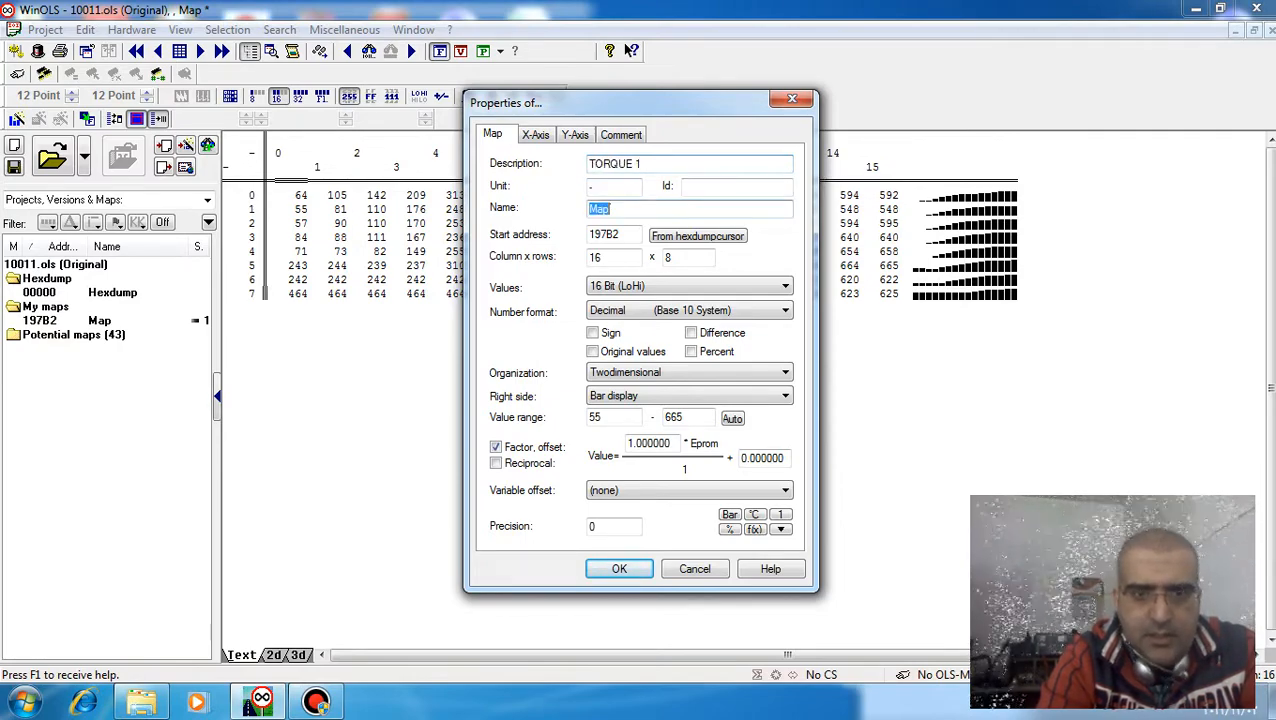
key(ctrl+v)
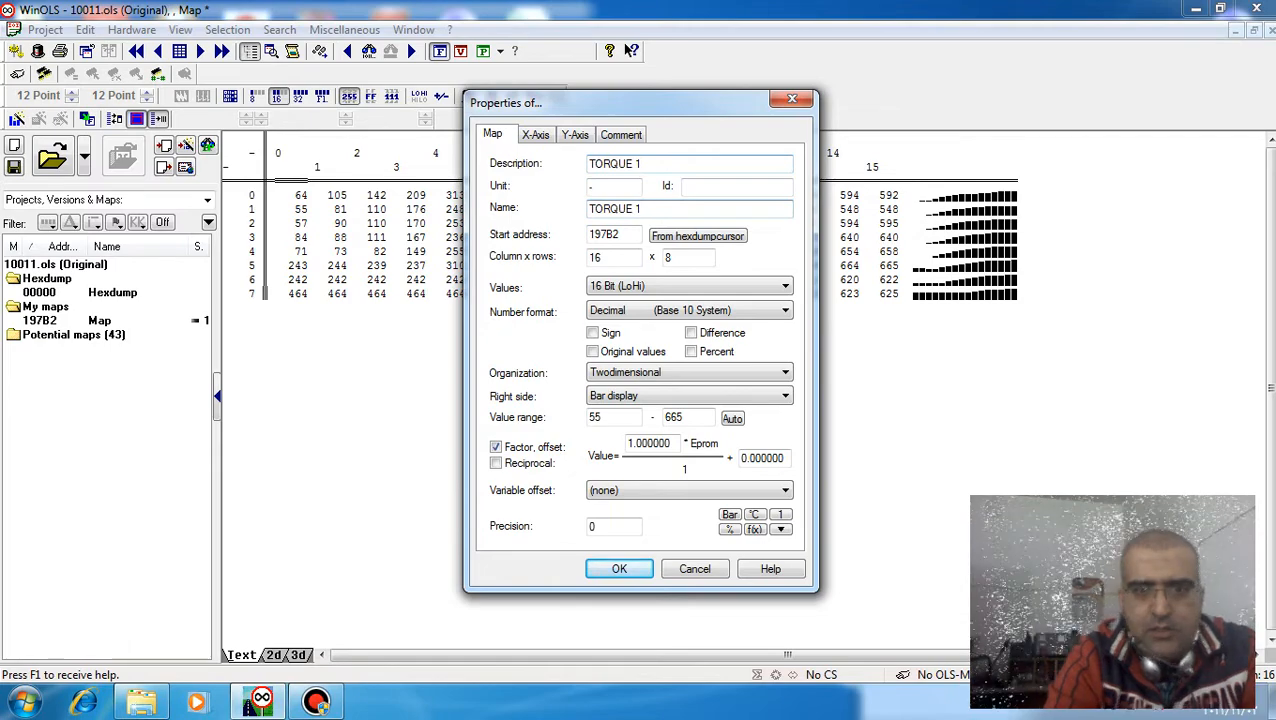
Set the description of the map's X-axis to MAP.
key(ctrl+Tab)
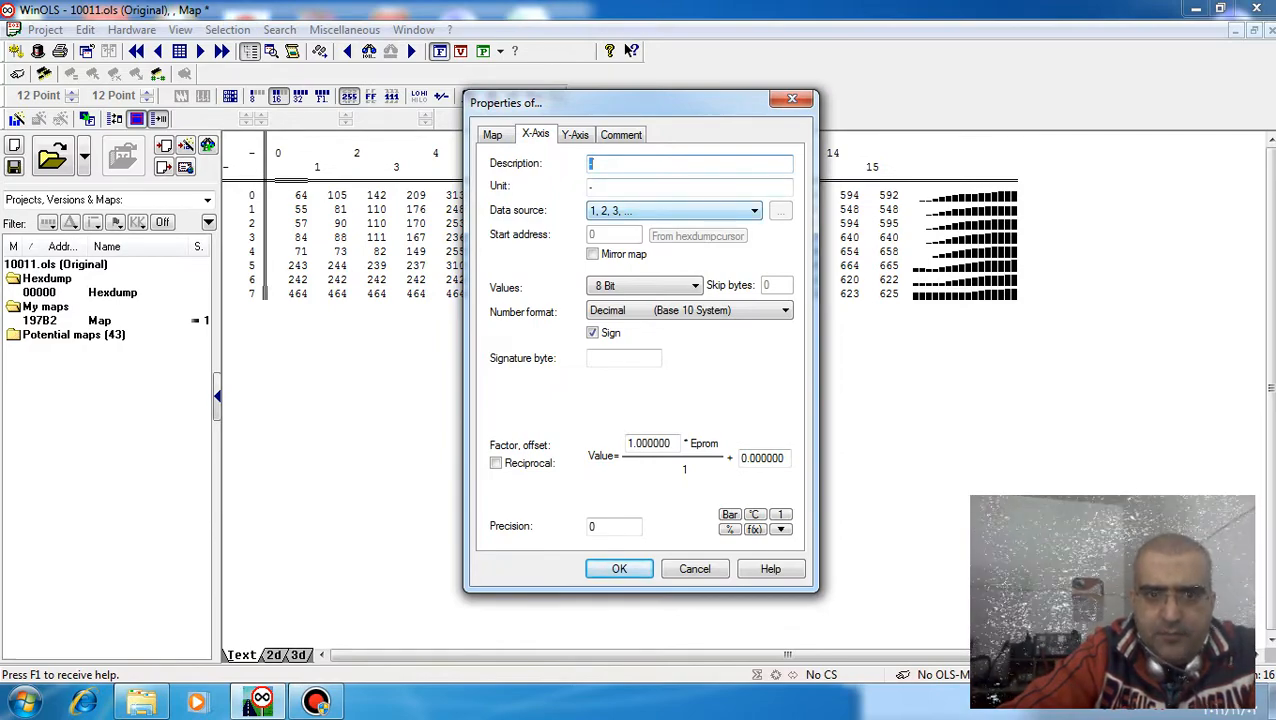
click(753, 211)
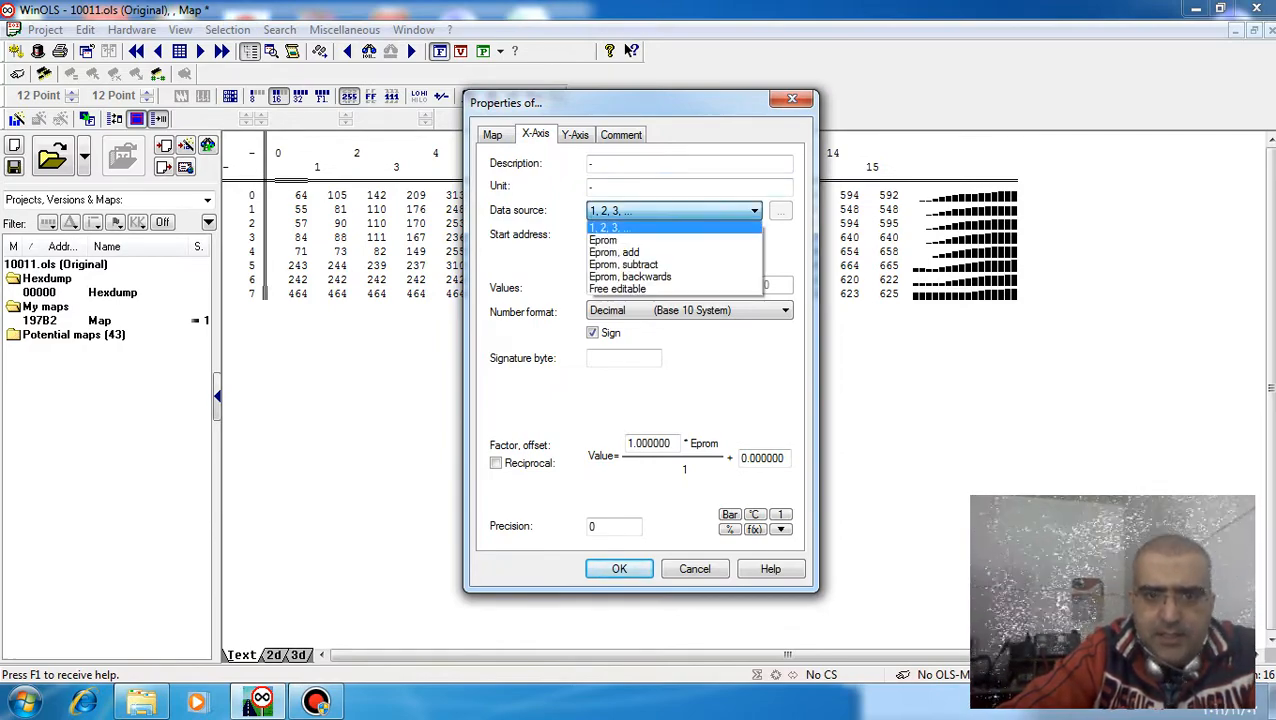
click(602, 164)
drag(602, 164, 587, 164)
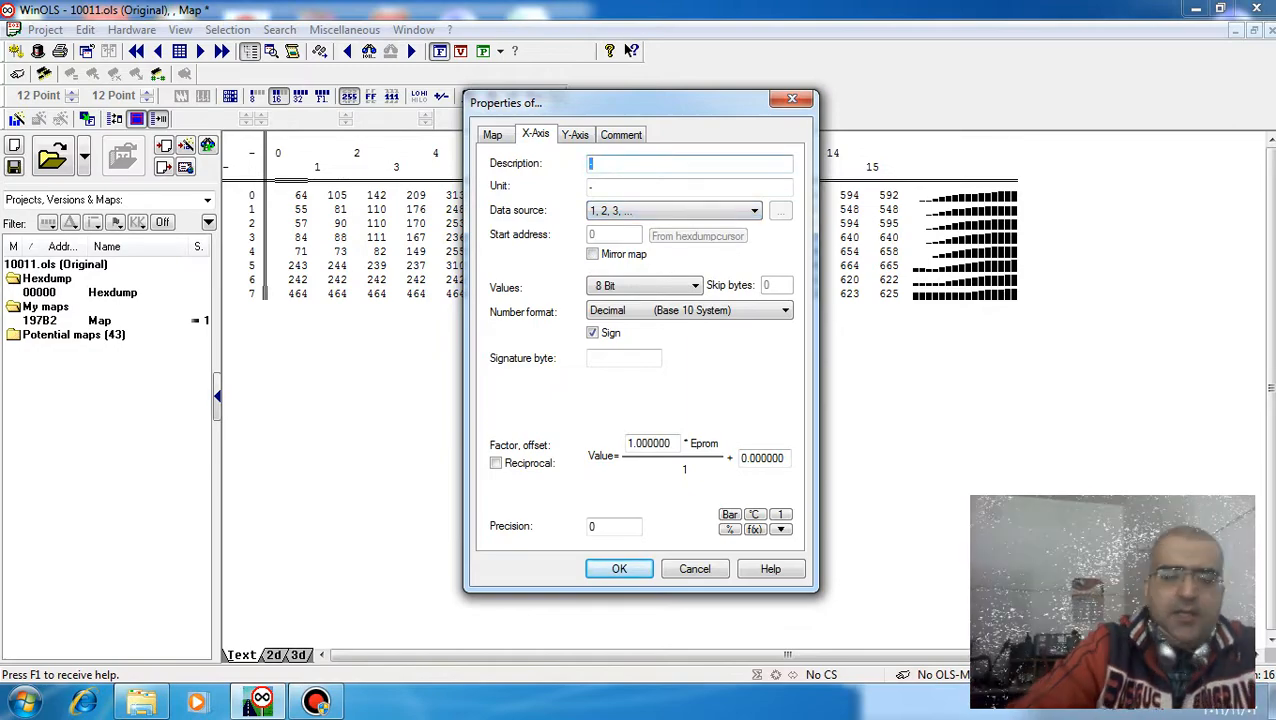
text(MA)
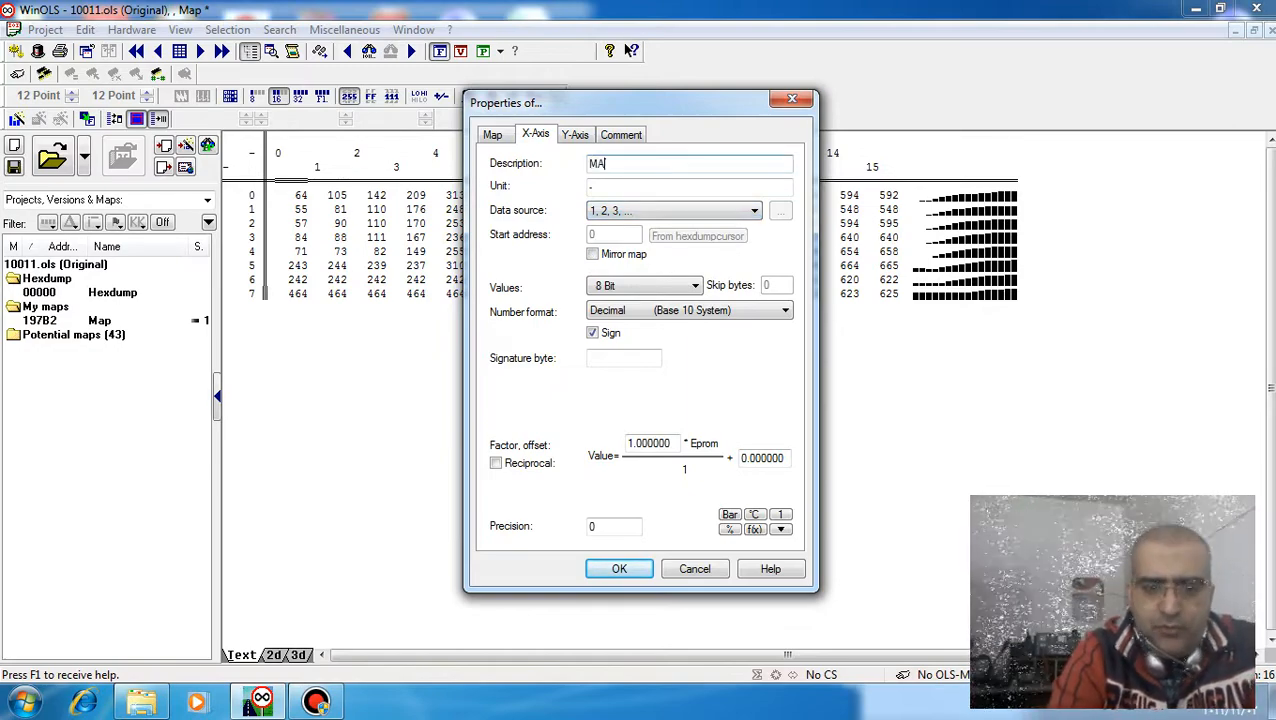
text(P)
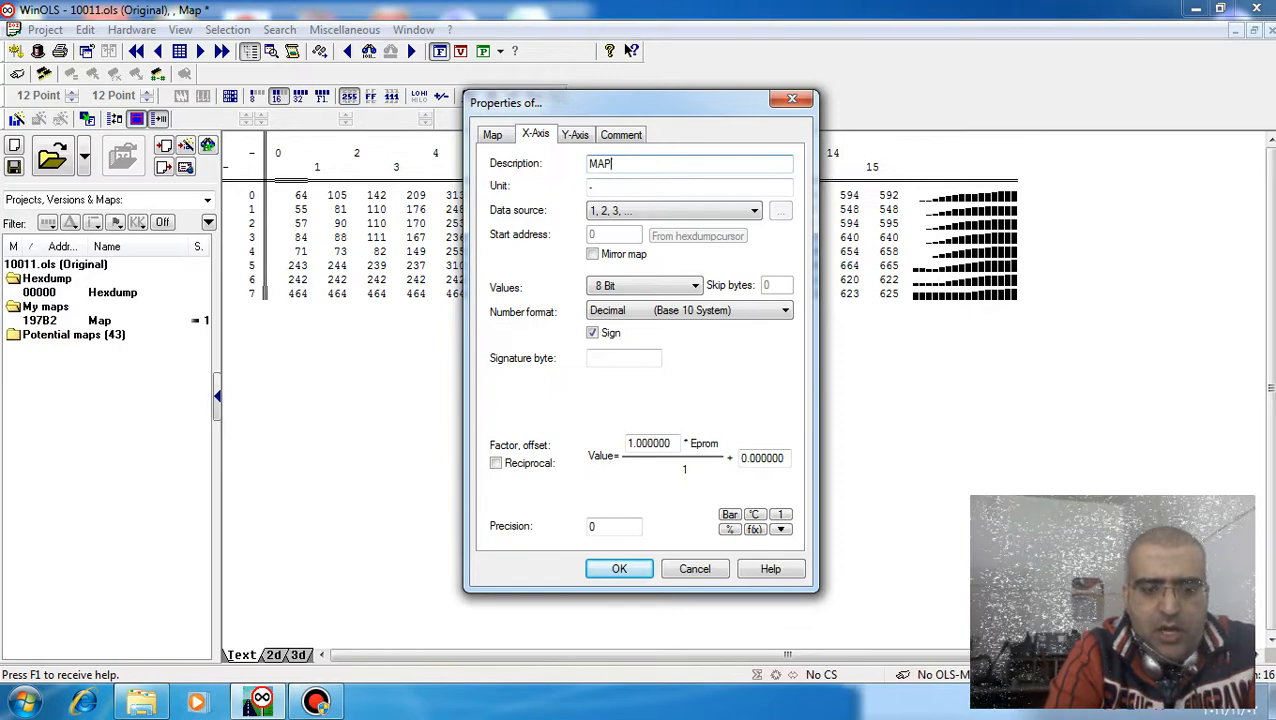
key(Tab)
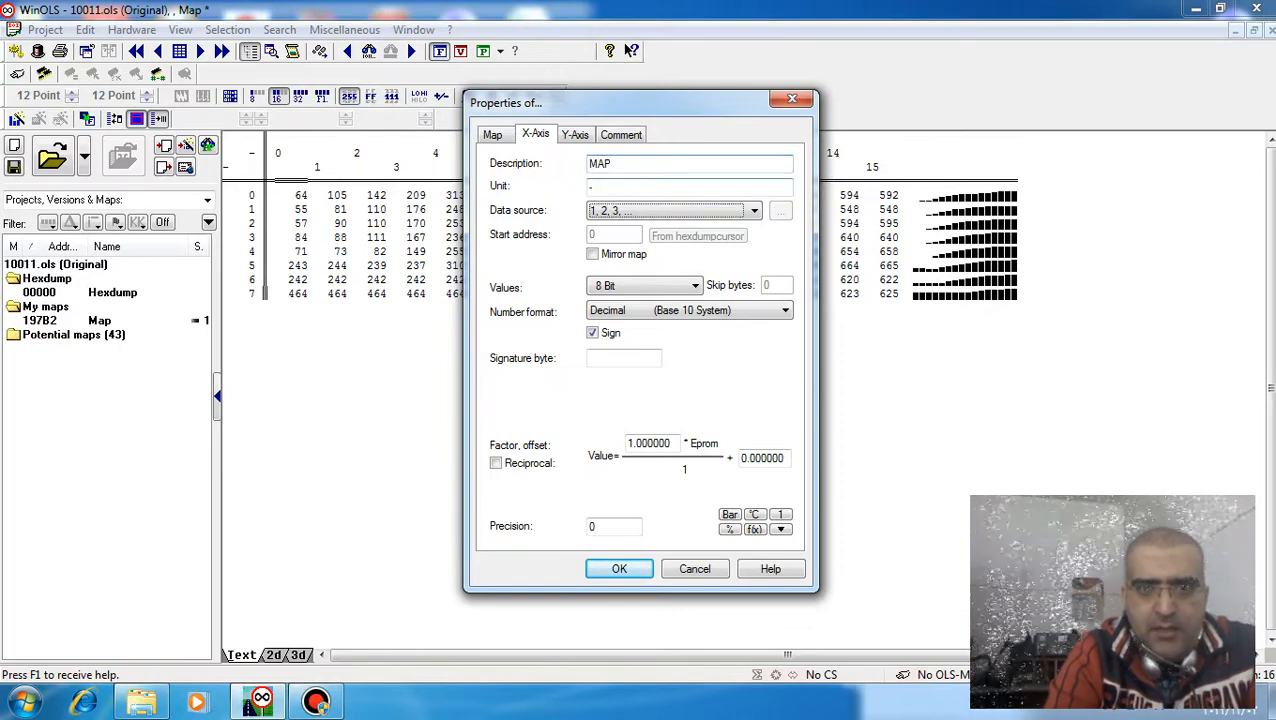
key(Tab)
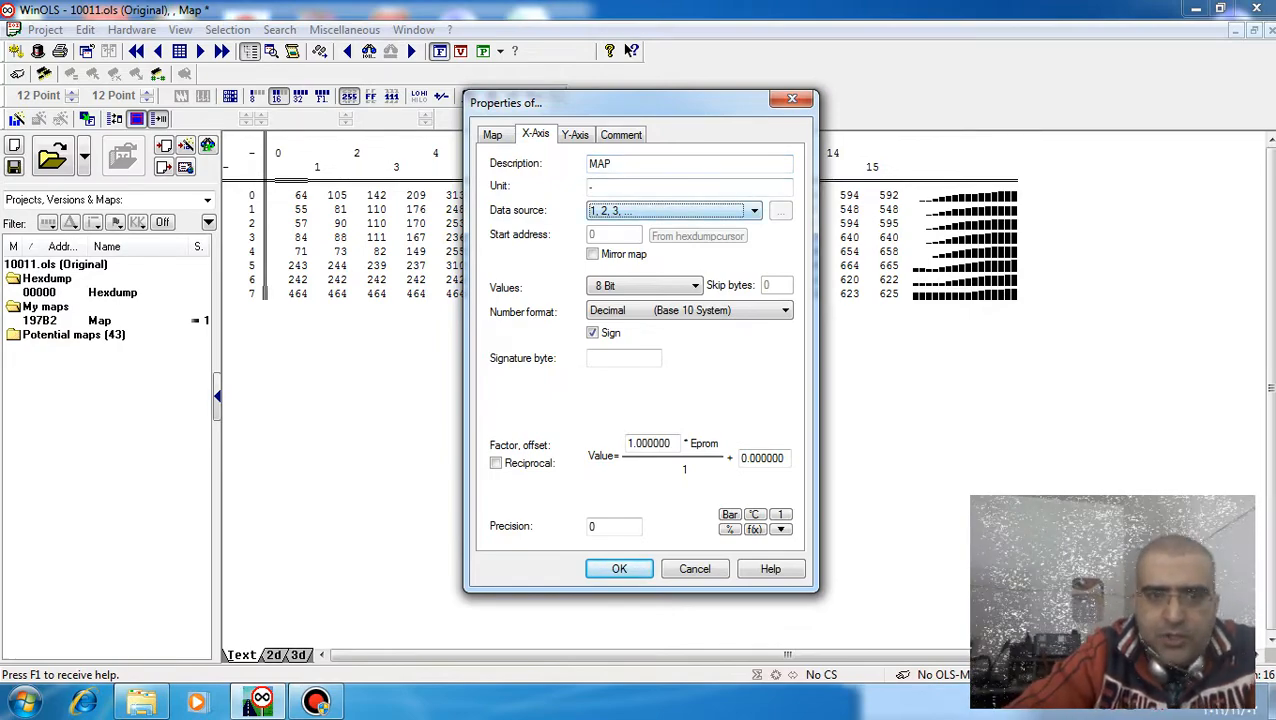
Make the X-axis data source free editable and fill it linearly from first value 0 to last value 400.
click(754, 211)
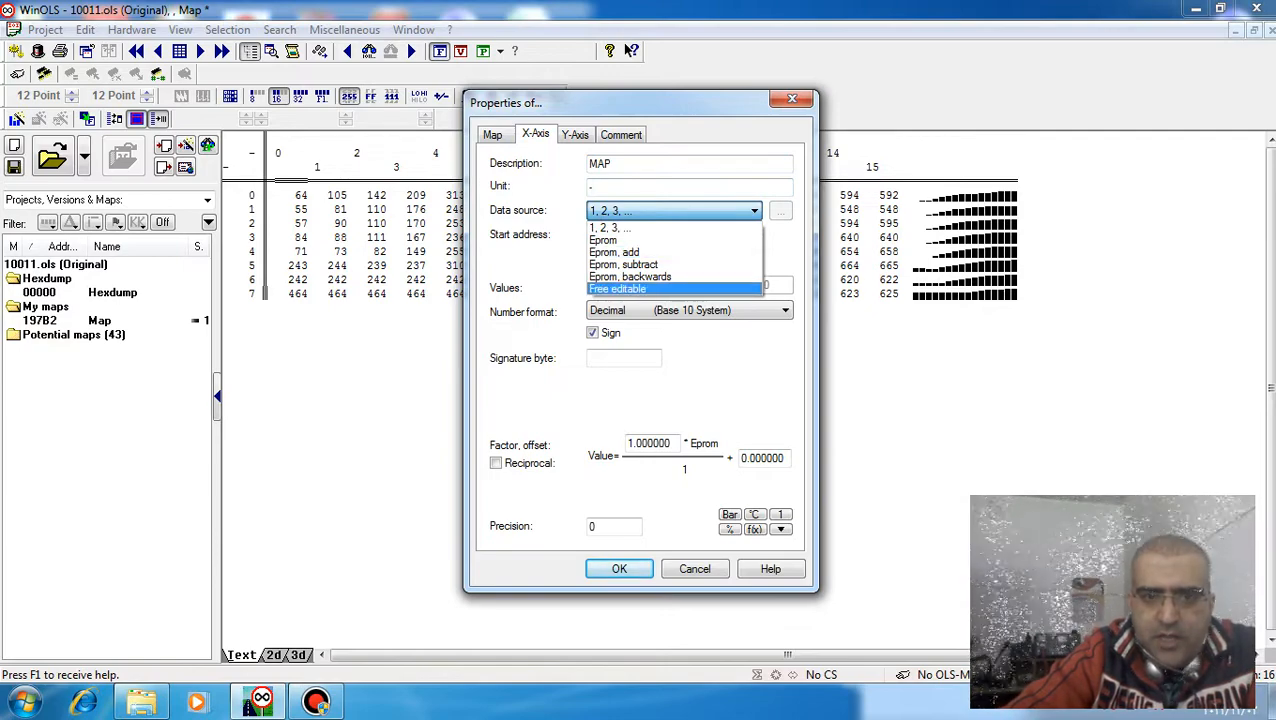
click(618, 289)
click(781, 211)
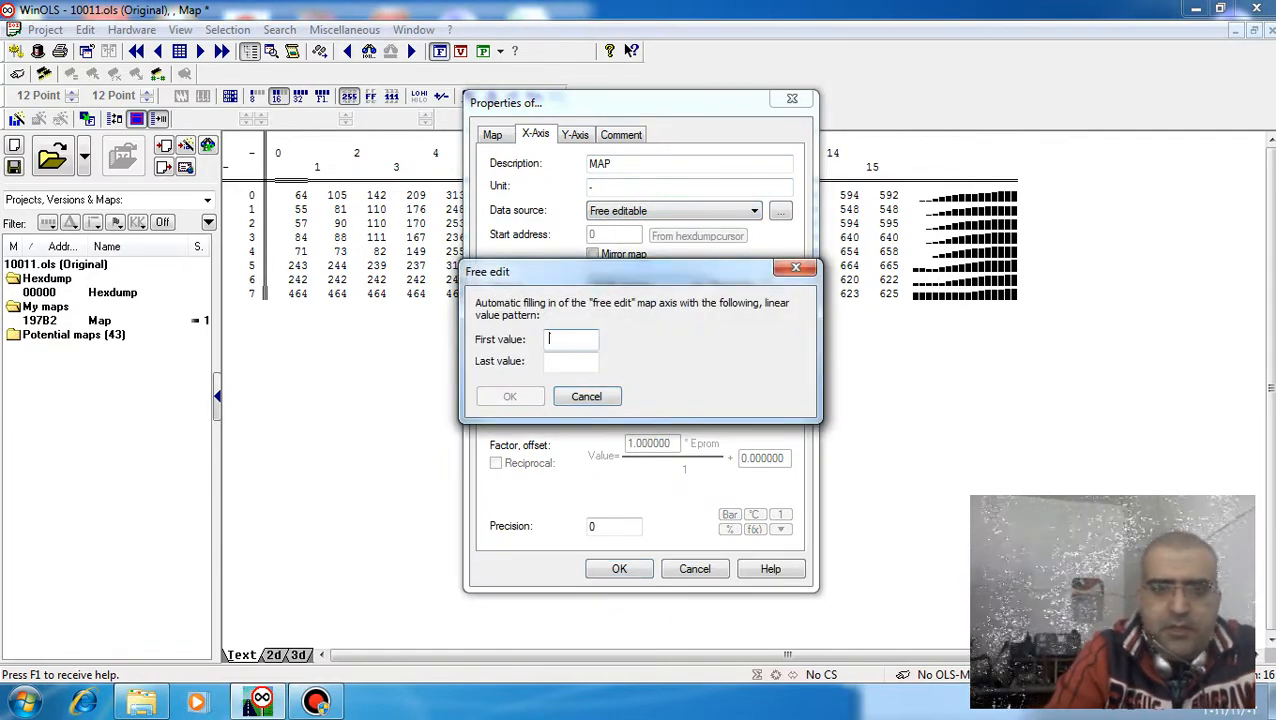
text(0)
key(Tab)
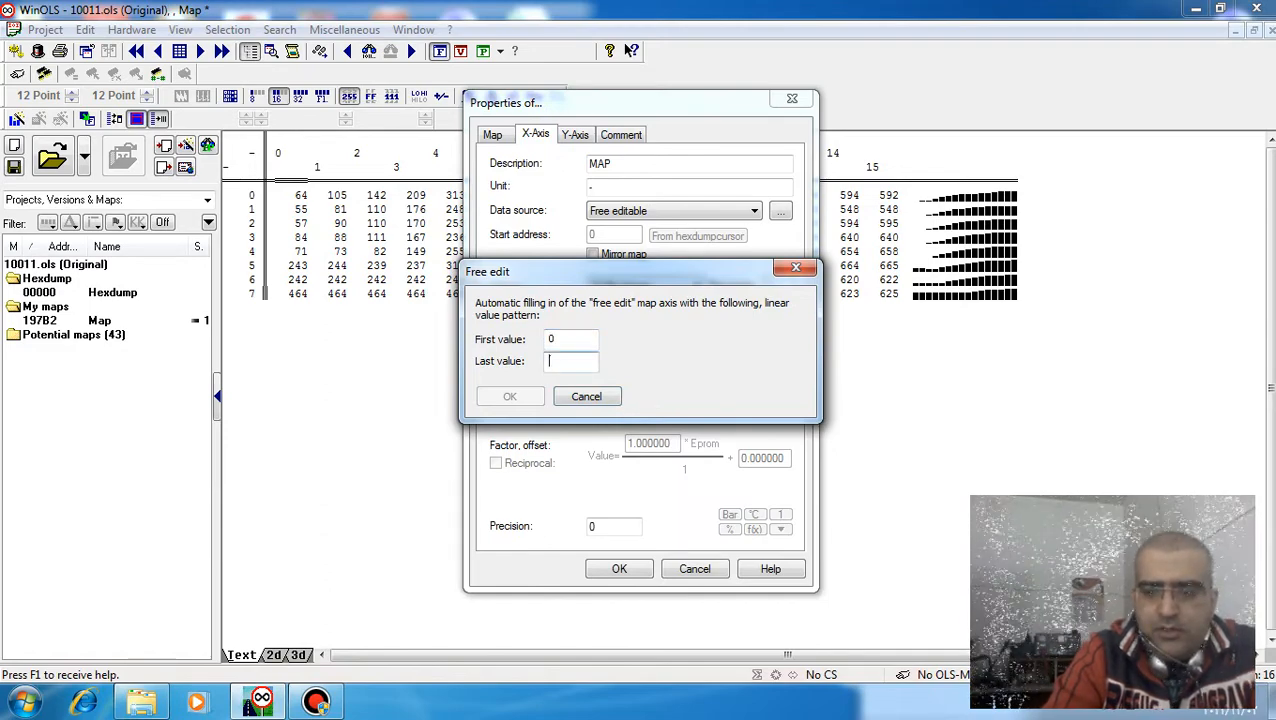
text(400)
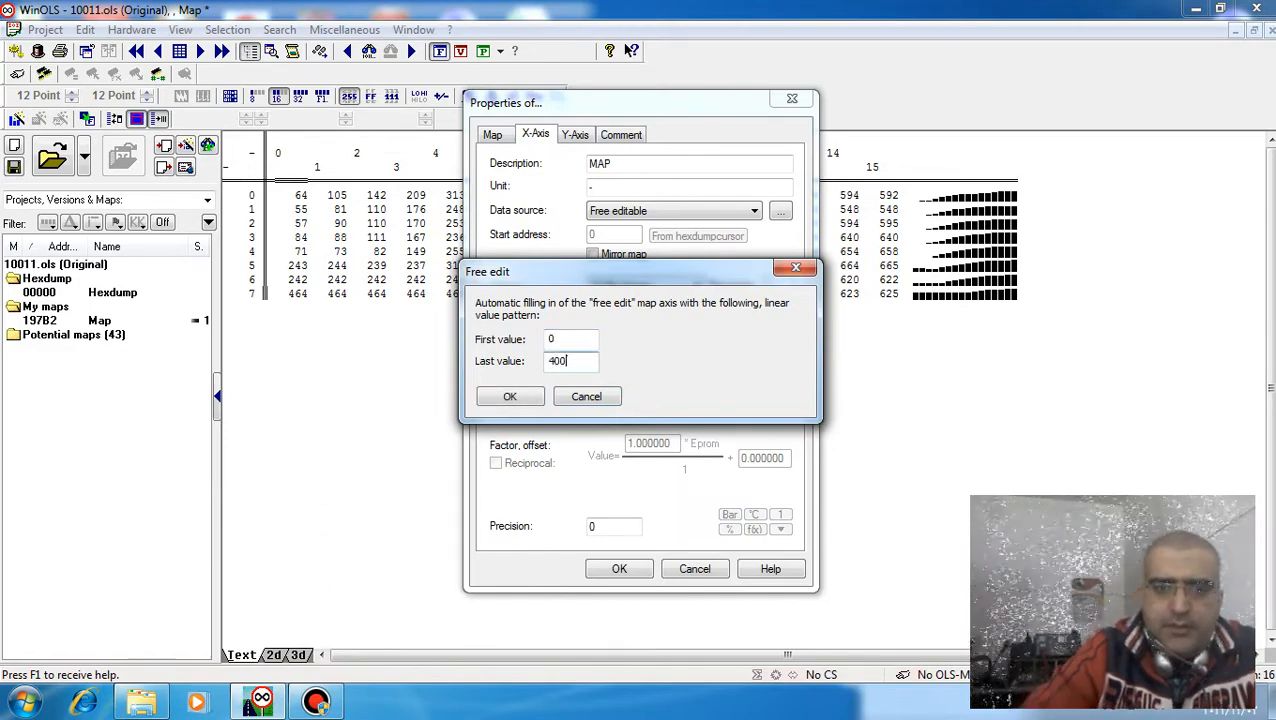
click(510, 396)
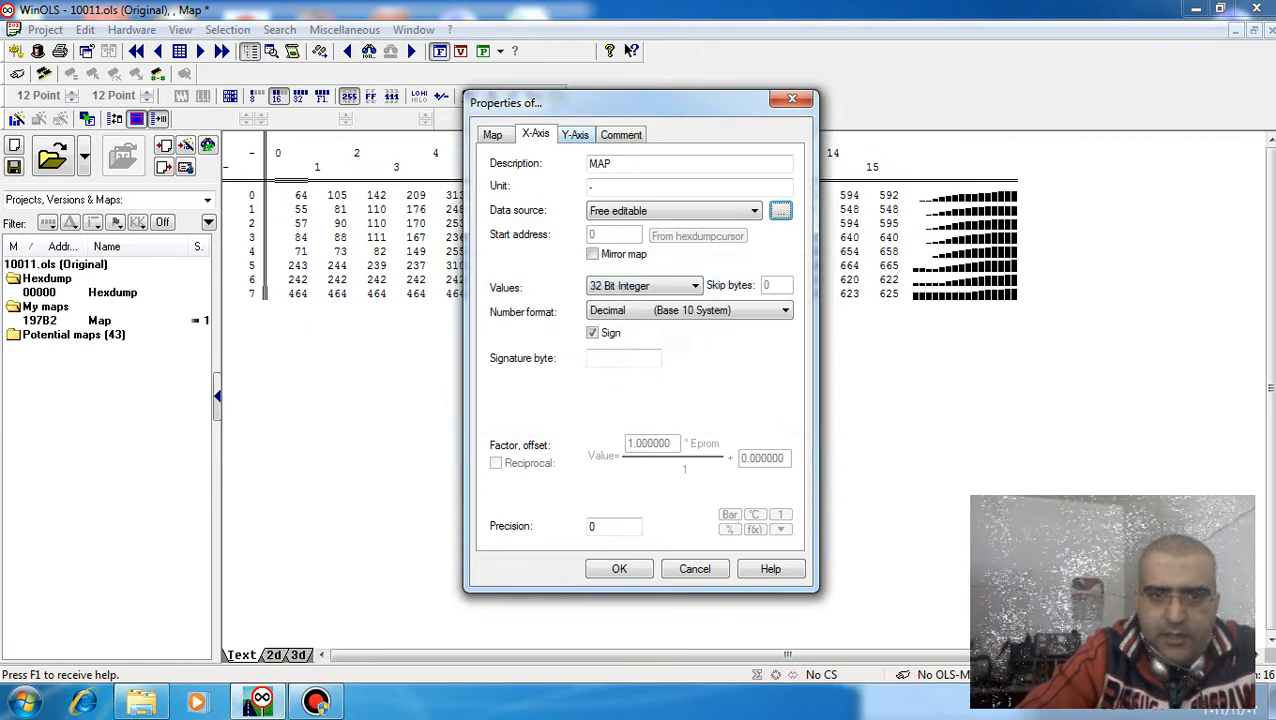
Set the description of the map's Y-axis to RPM.
click(575, 135)
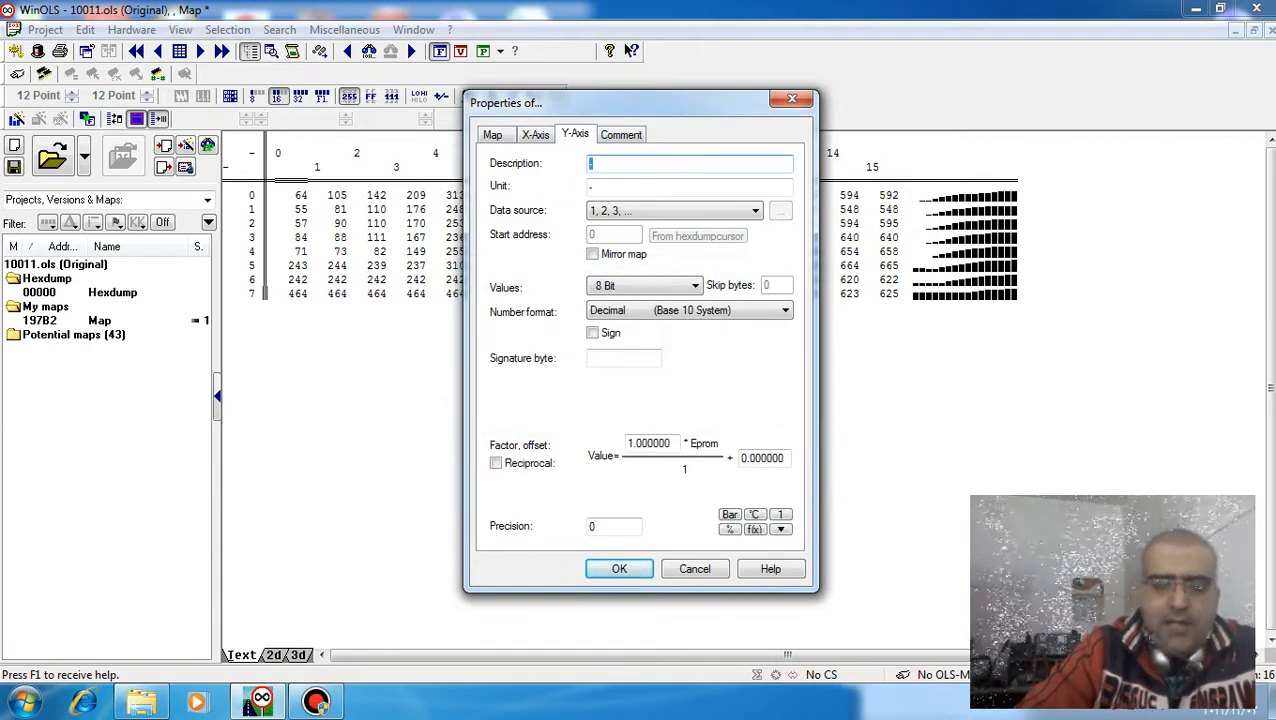
text(RP)
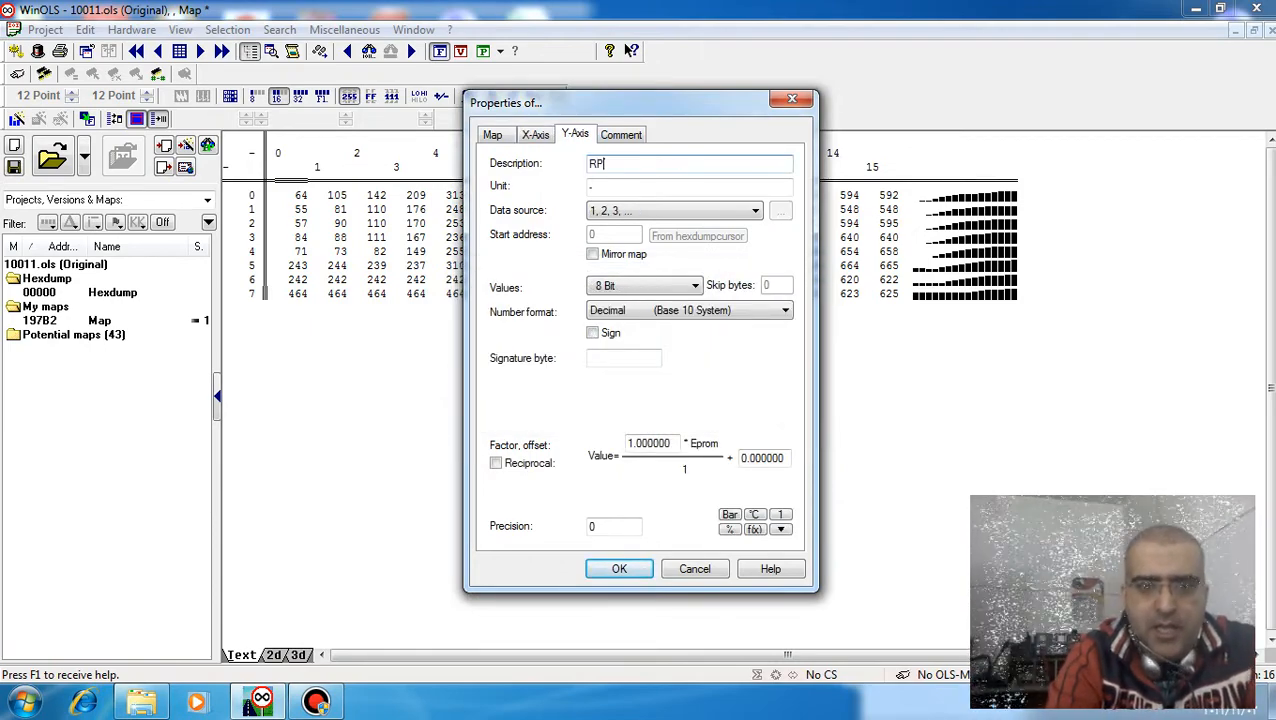
text(M)
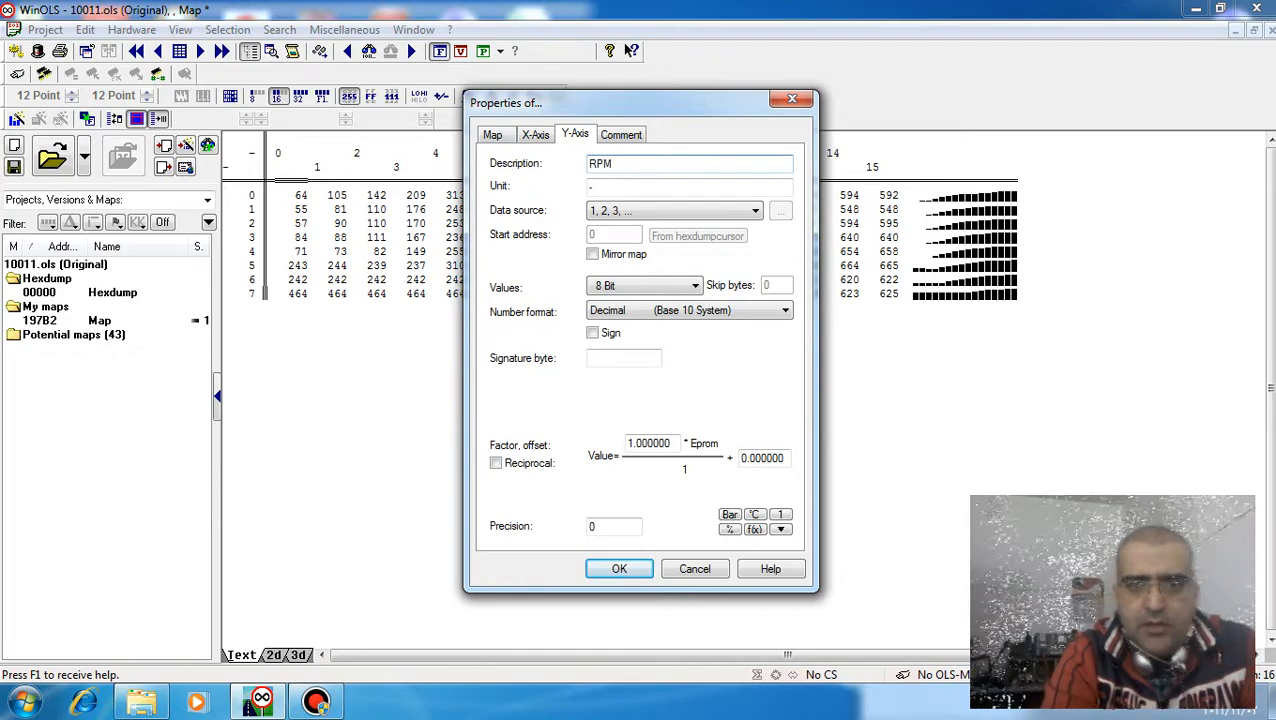
key(Tab)
key(Tab)
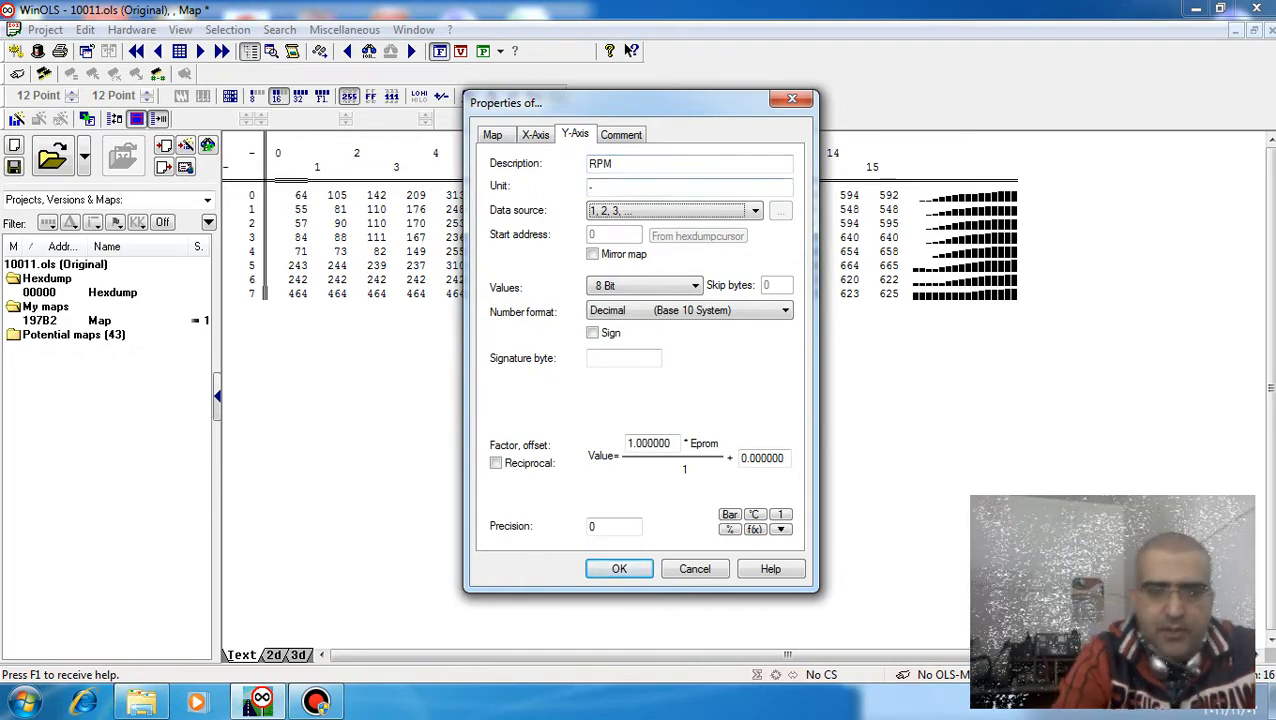
Make the Y-axis data source free editable, fill it linearly from first value 400 to last value 6000, and apply the map properties.
click(755, 211)
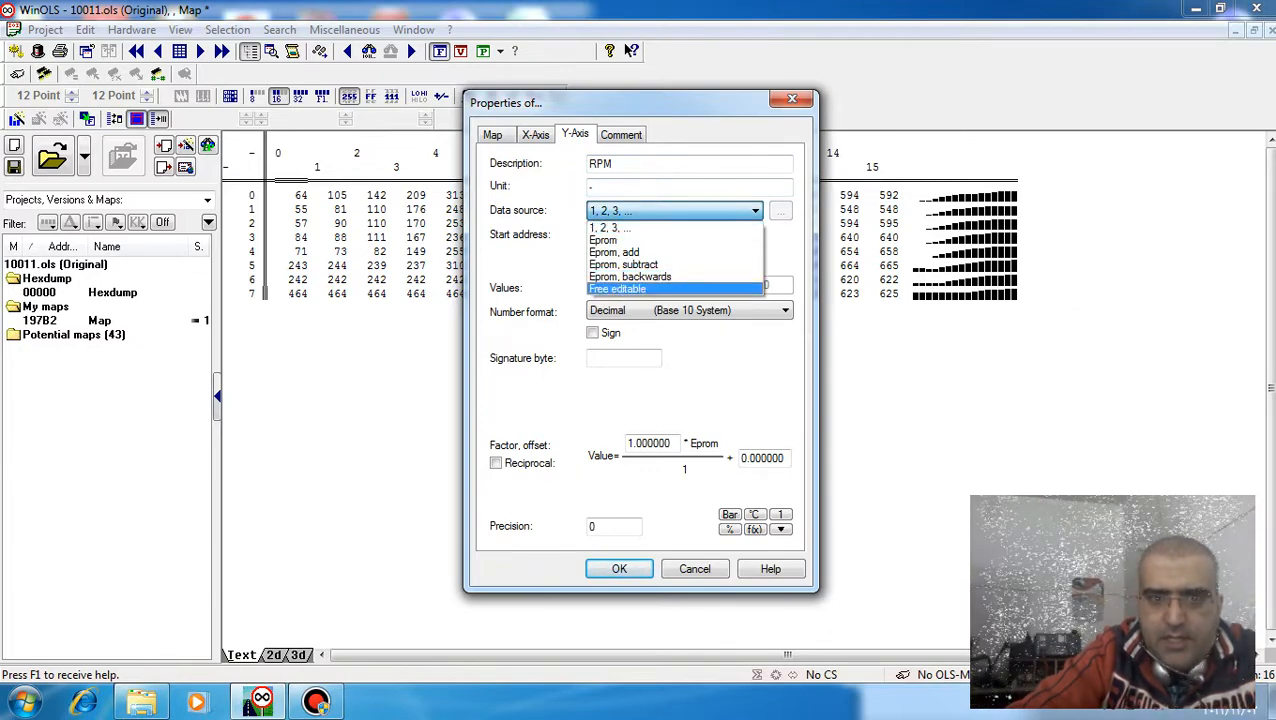
key(Return)
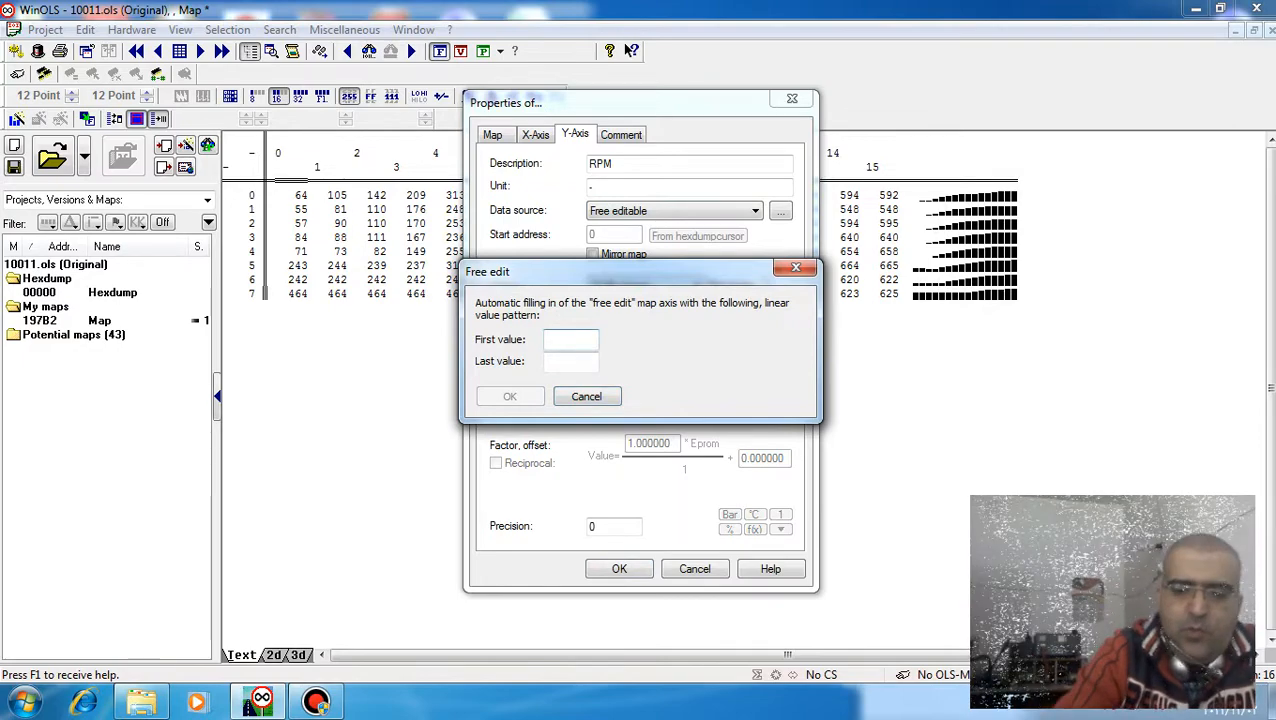
text(400)
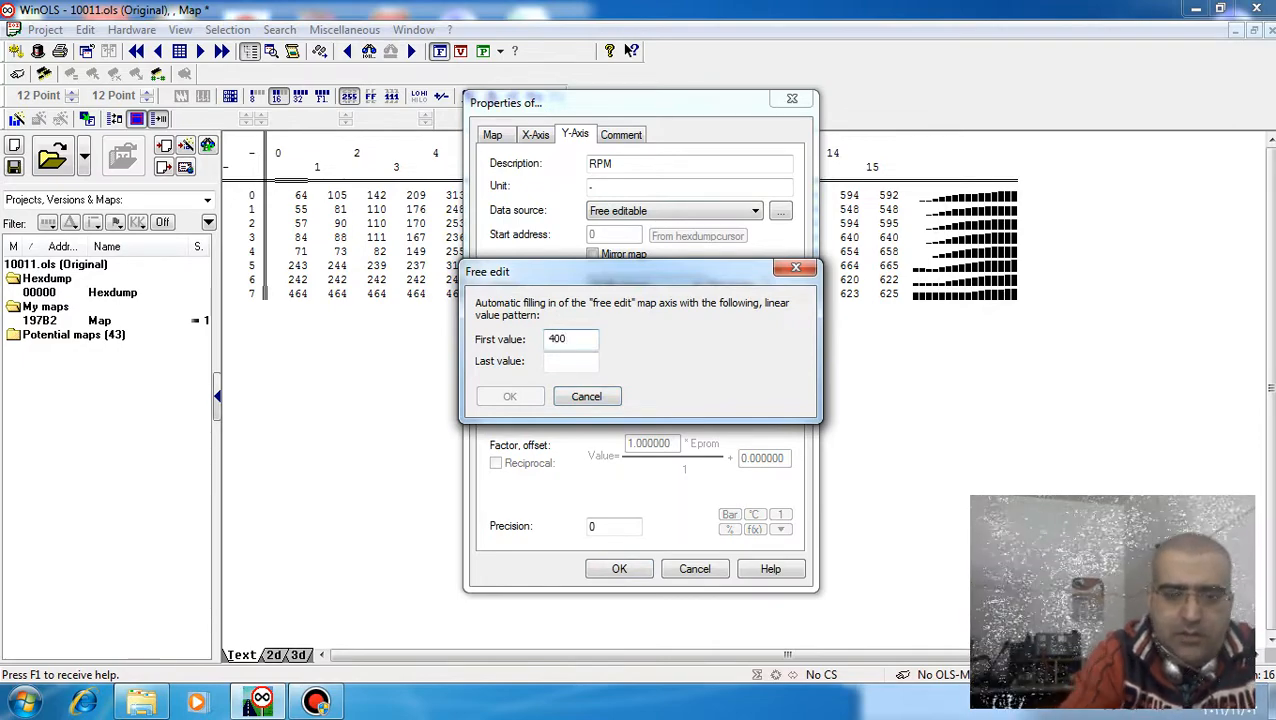
key(Tab)
text(6000)
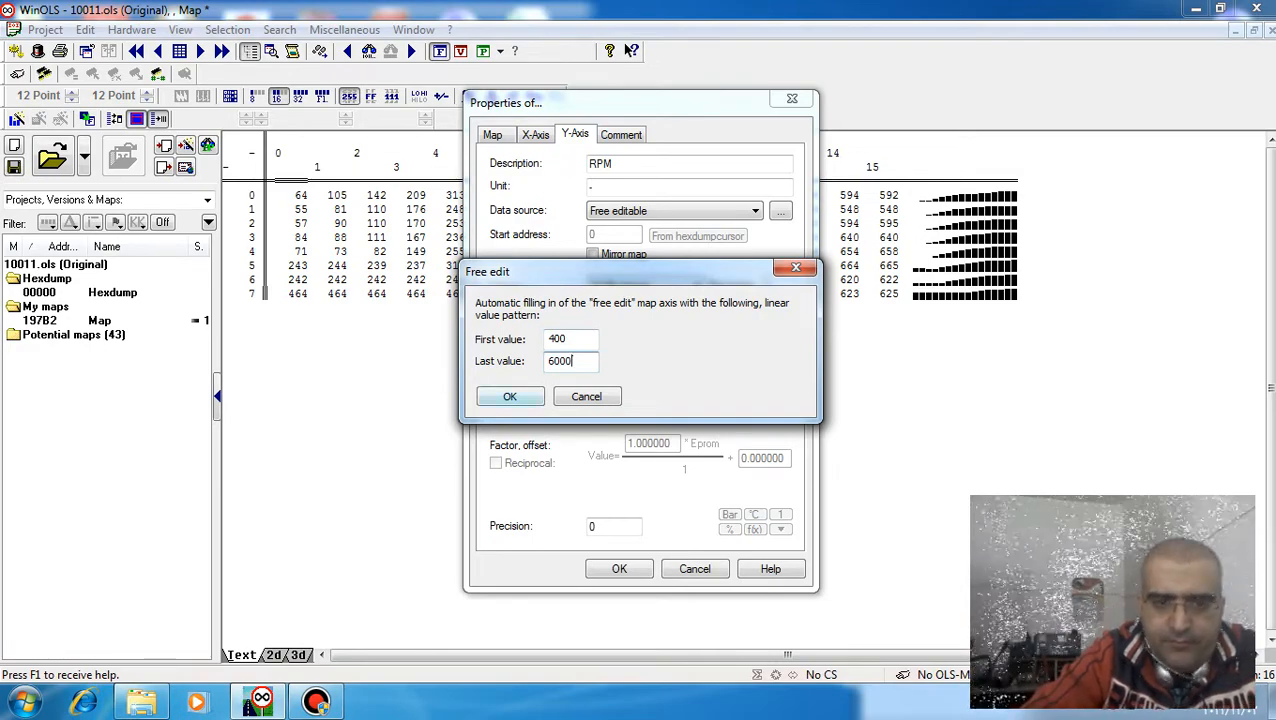
key(Return)
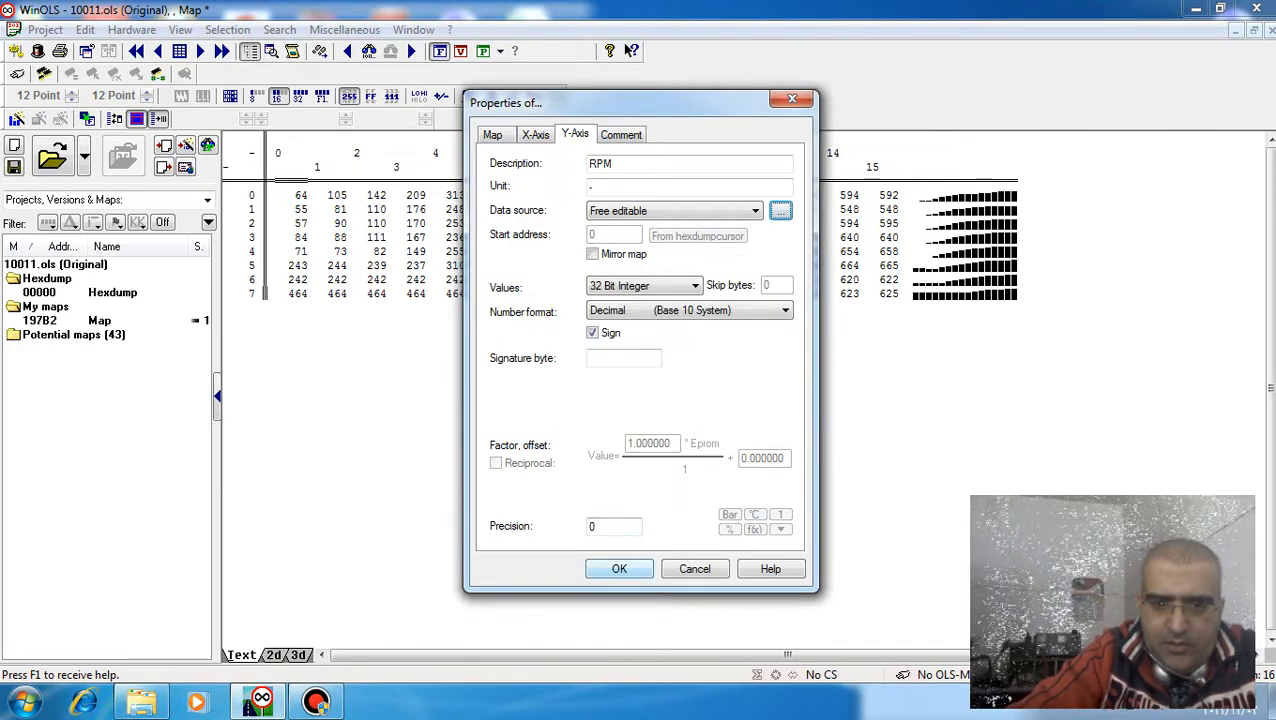
key(Return)
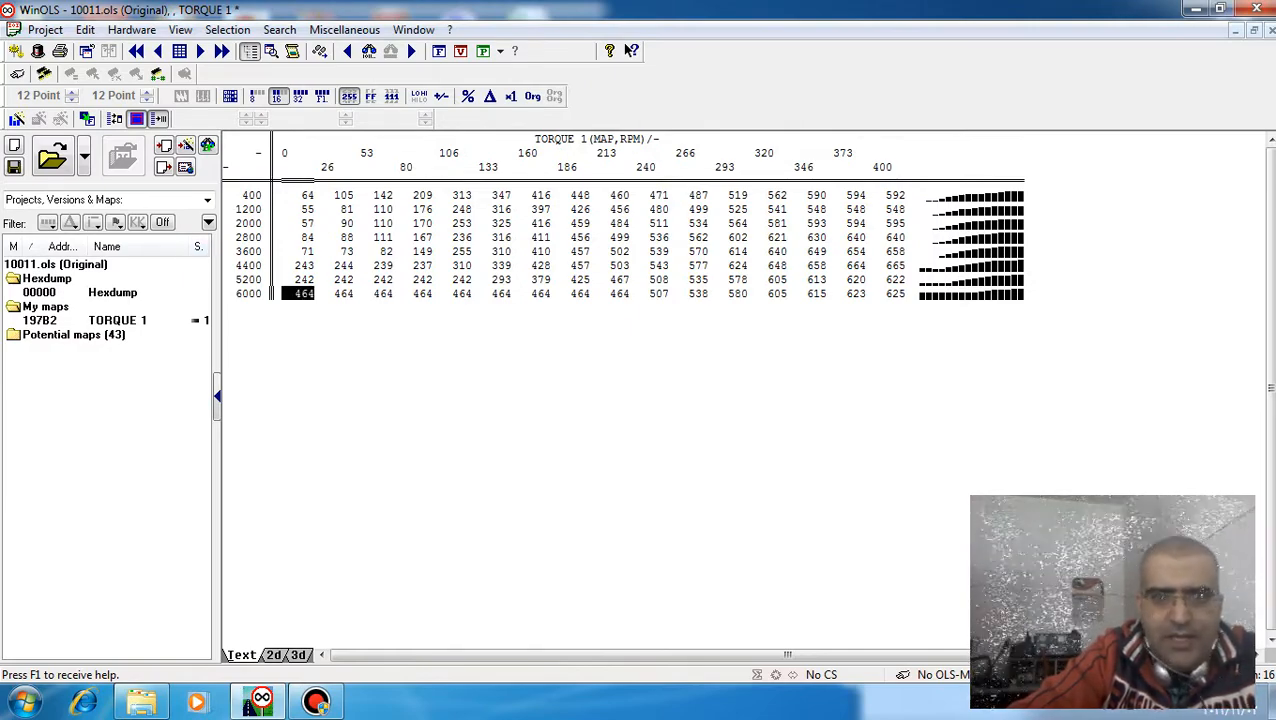
Return to the hexdump and delete the 16x7 potential map marker at 19932.
double_click(84, 292)
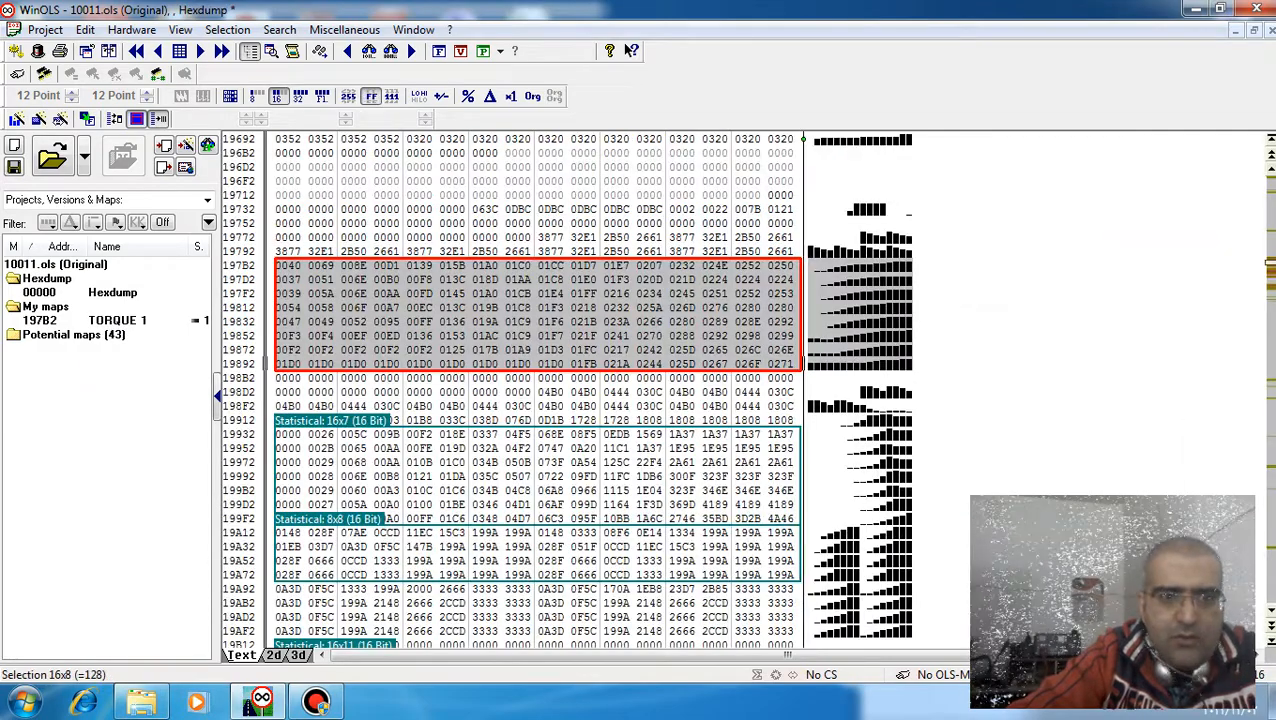
click(451, 321)
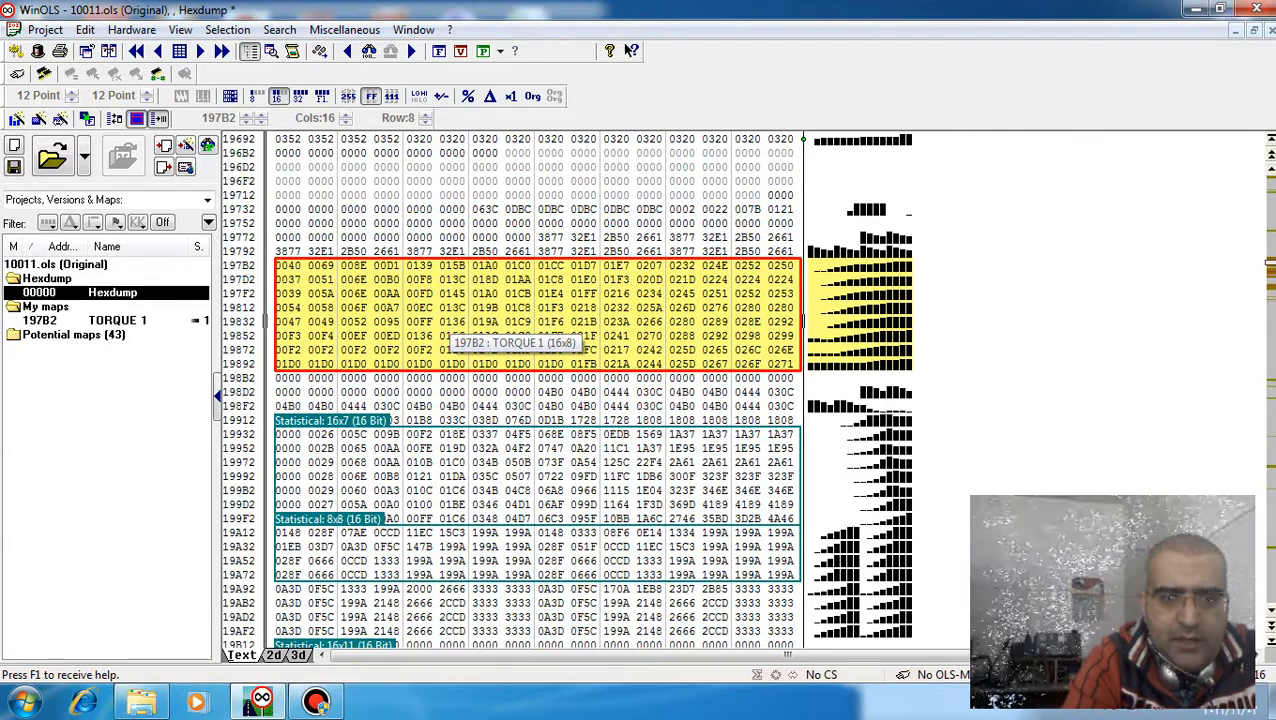
key(f)
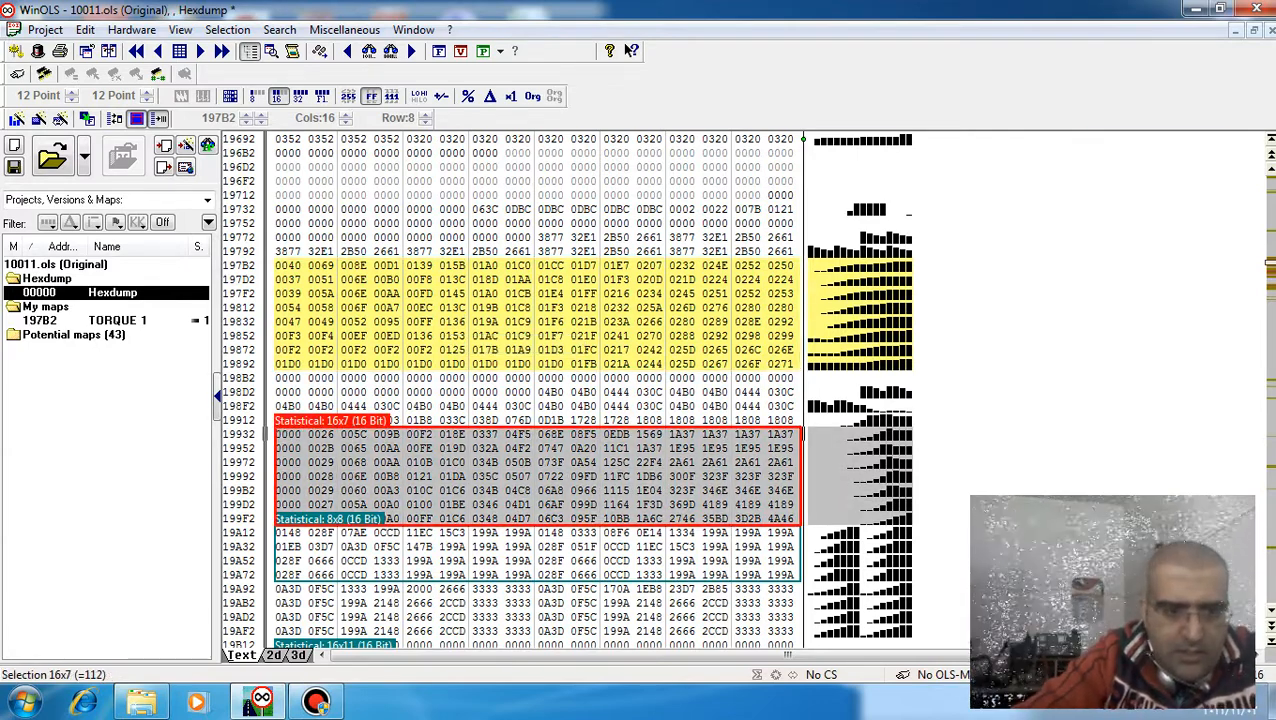
key(2)
key(t)
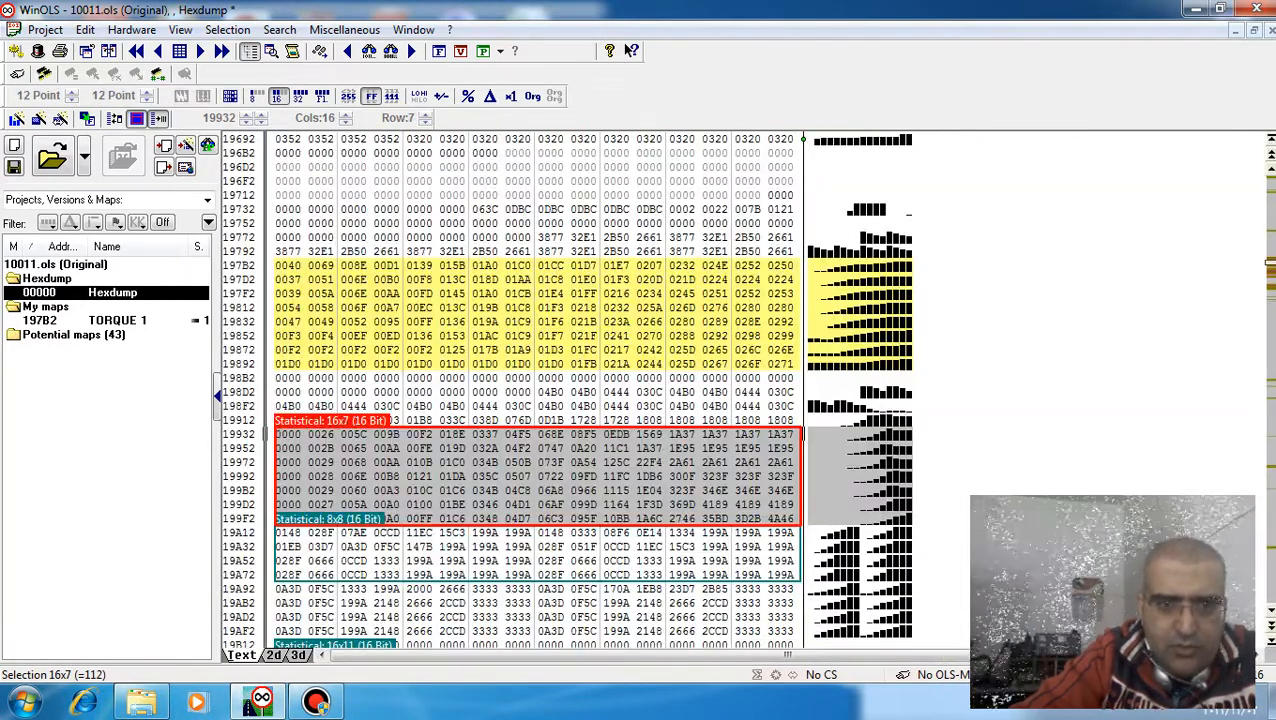
right_click(324, 424)
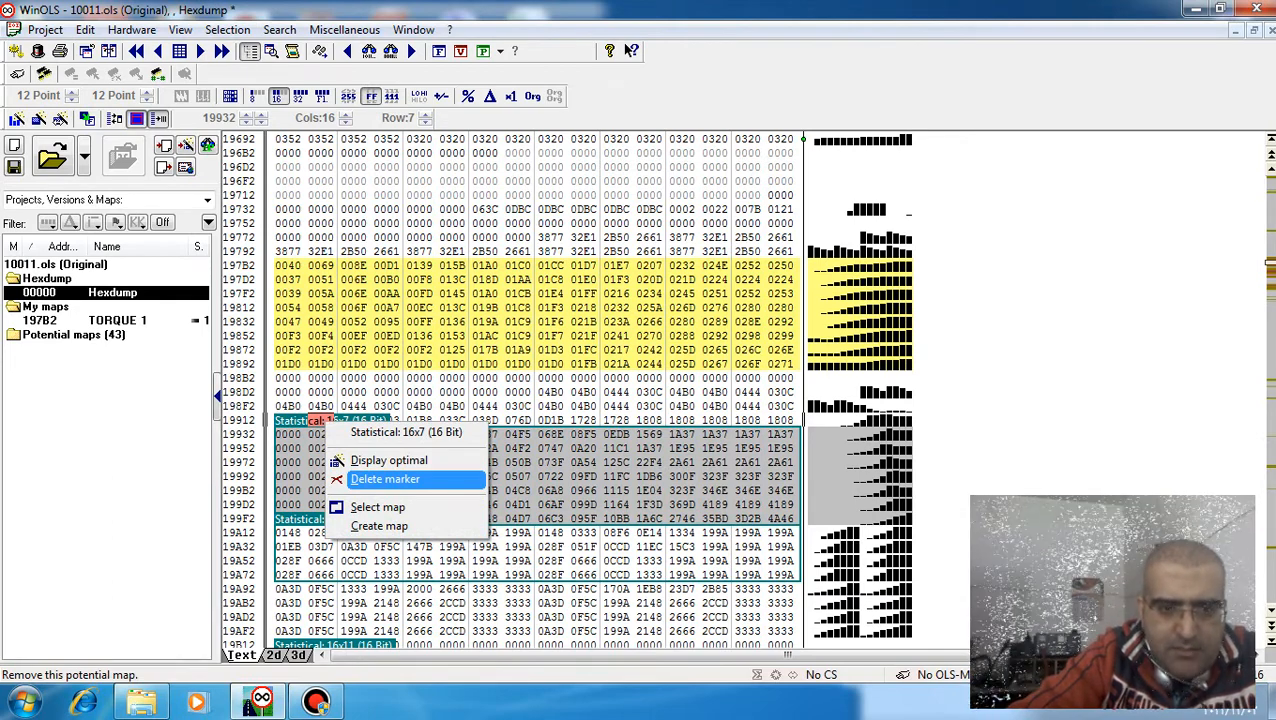
click(385, 479)
click(320, 462)
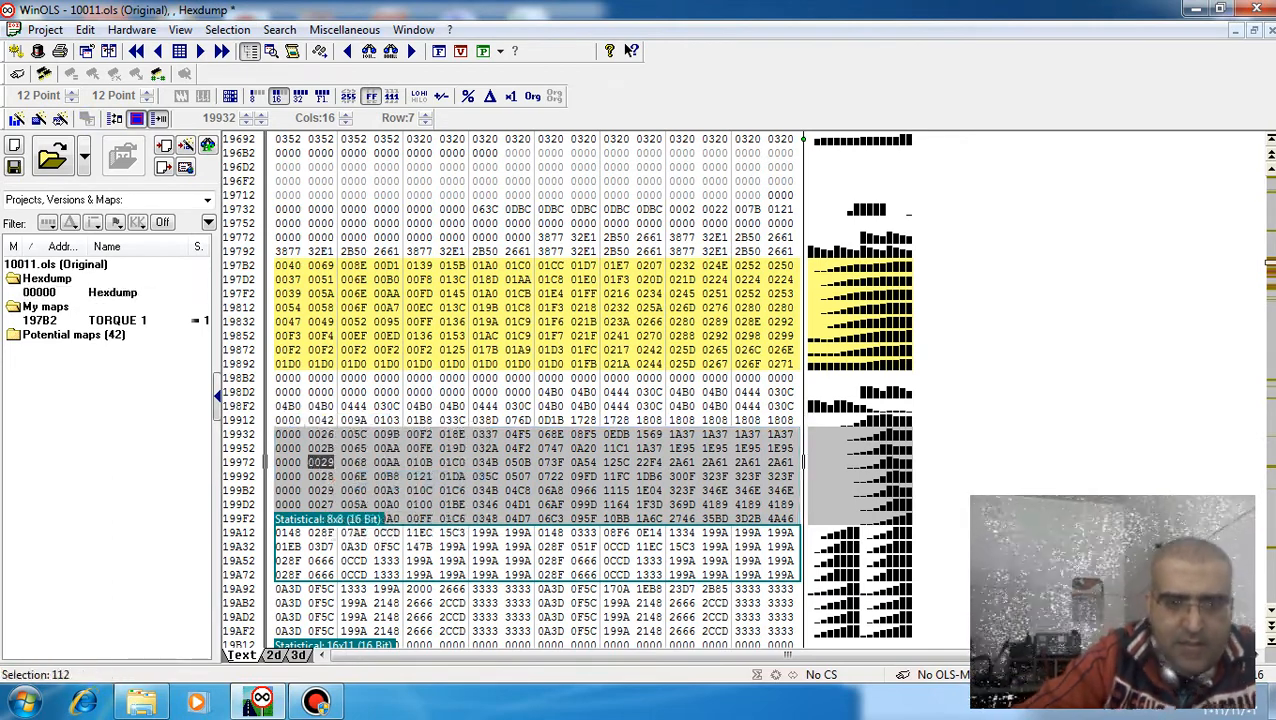
click(320, 462)
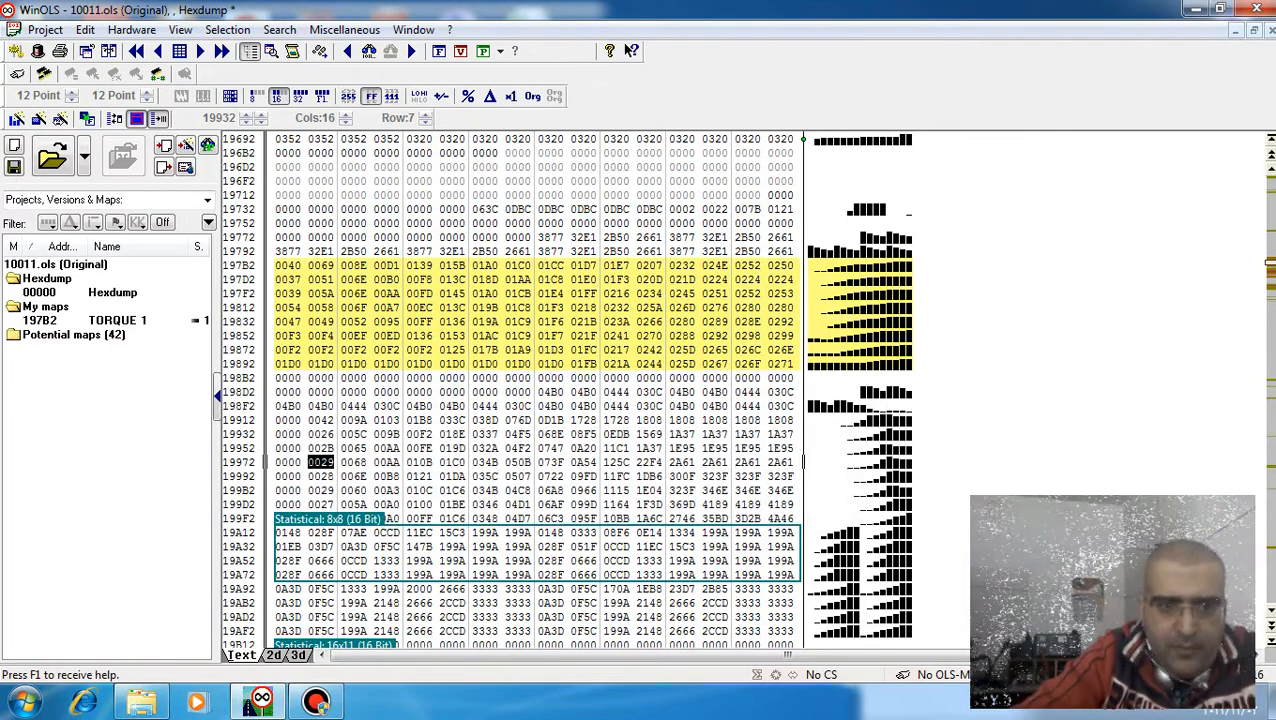
Select the 16x8 block of values starting at address 19912 and create a map from it.
drag(288, 420, 782, 516)
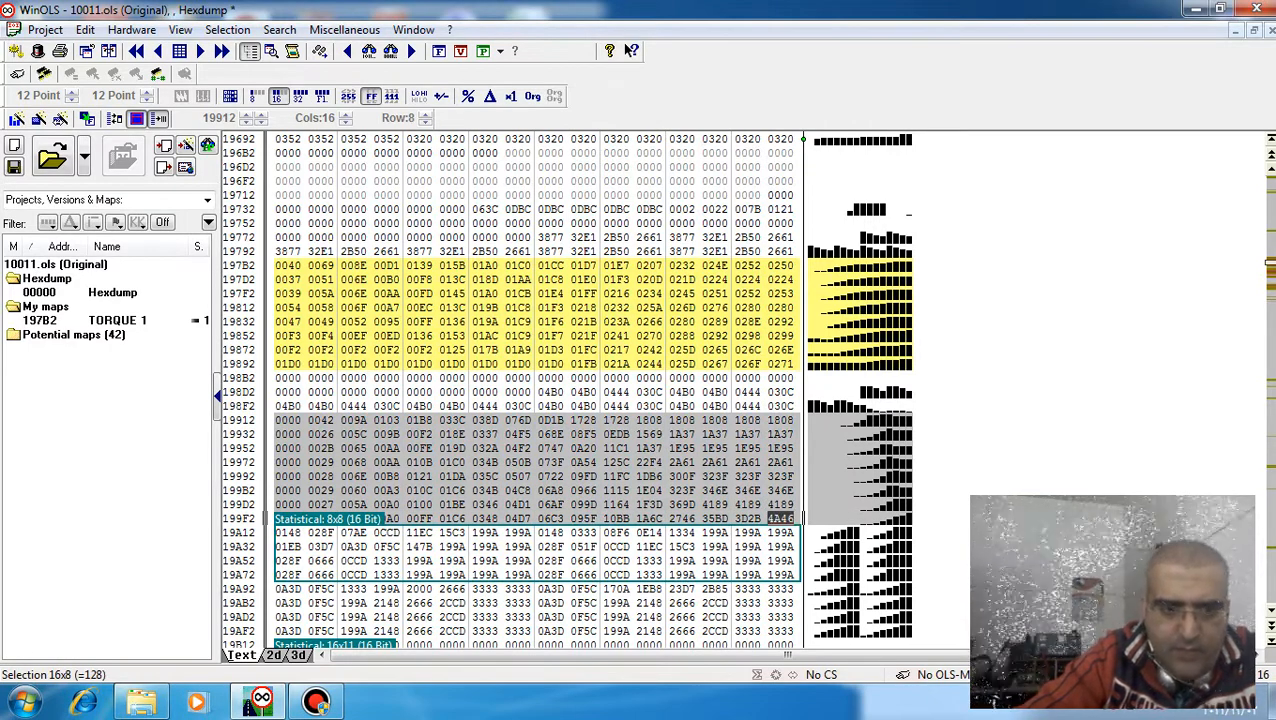
key(Tab)
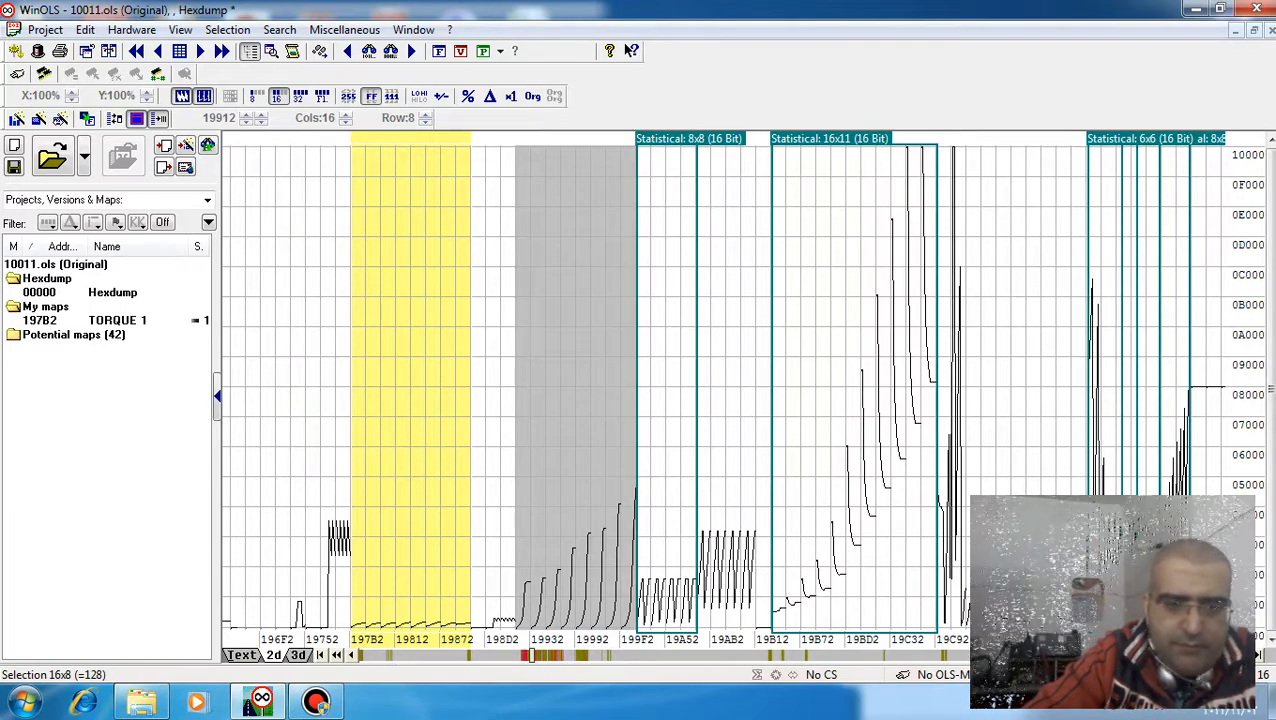
key(Tab)
key(k)
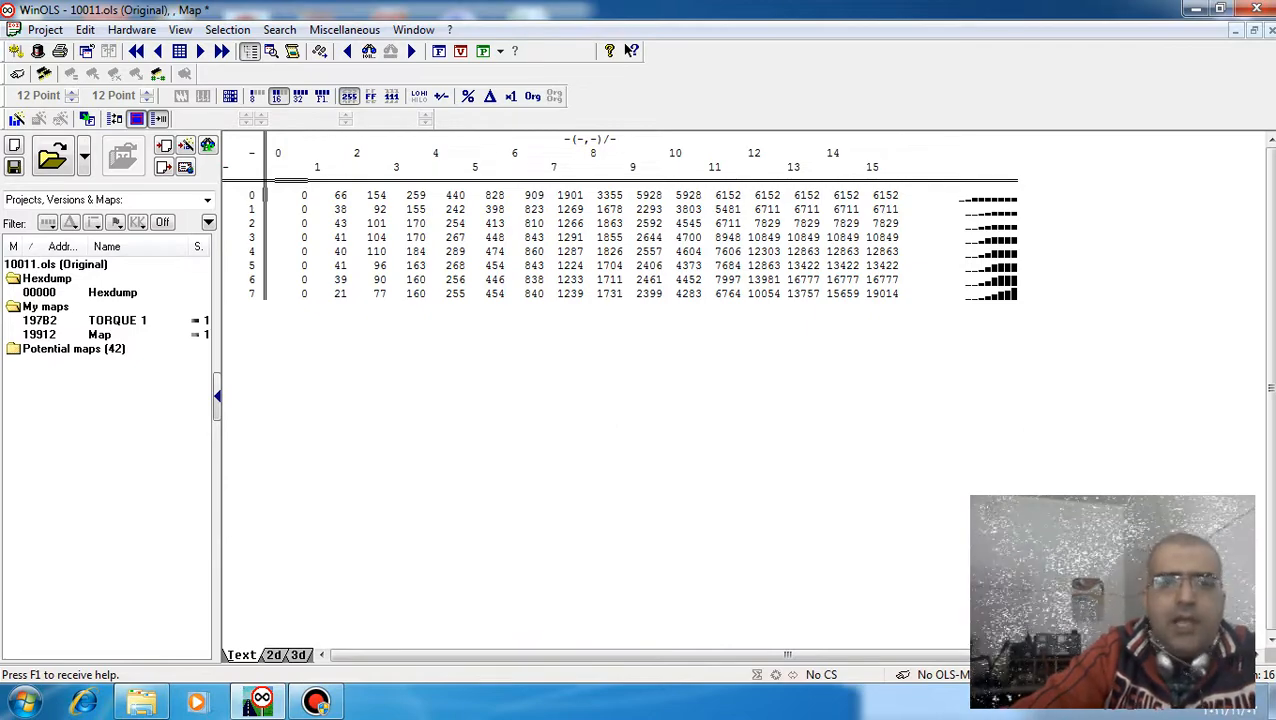
Set the description of the new map at 19912 to TORQUE 2 in its properties.
right_click(392, 355)
click(450, 554)
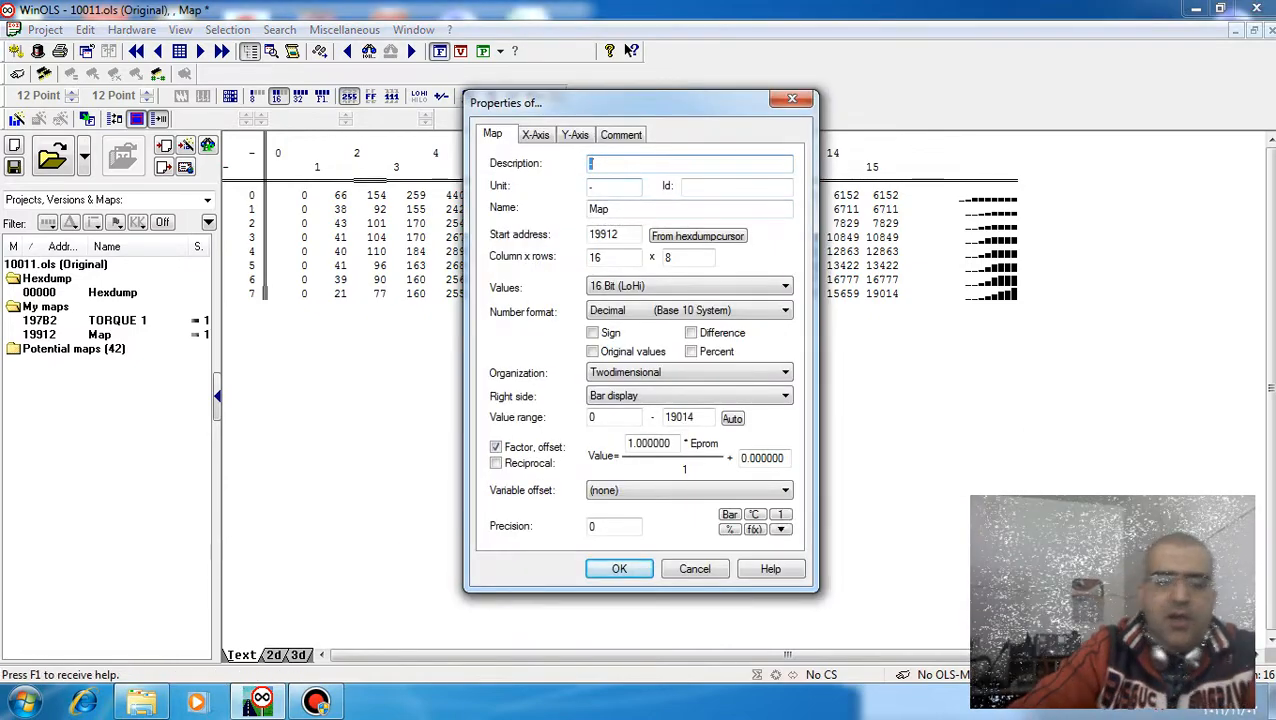
text(T)
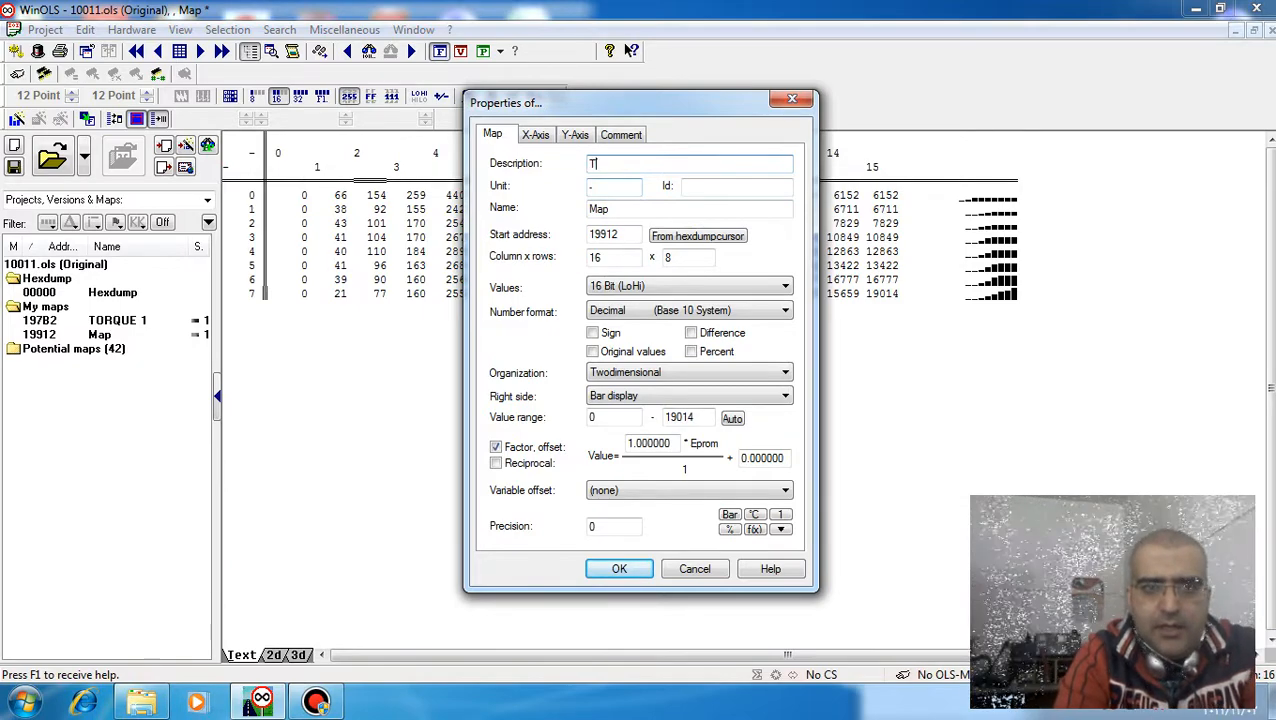
text(O)
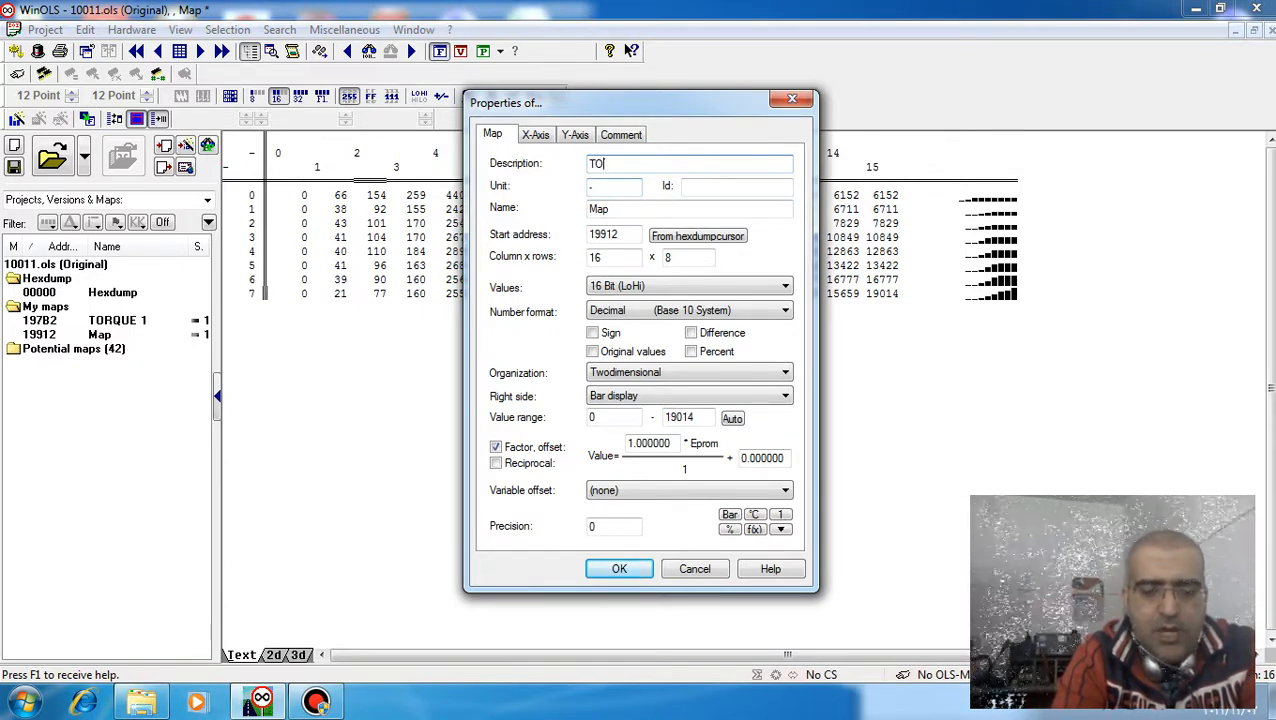
text(R)
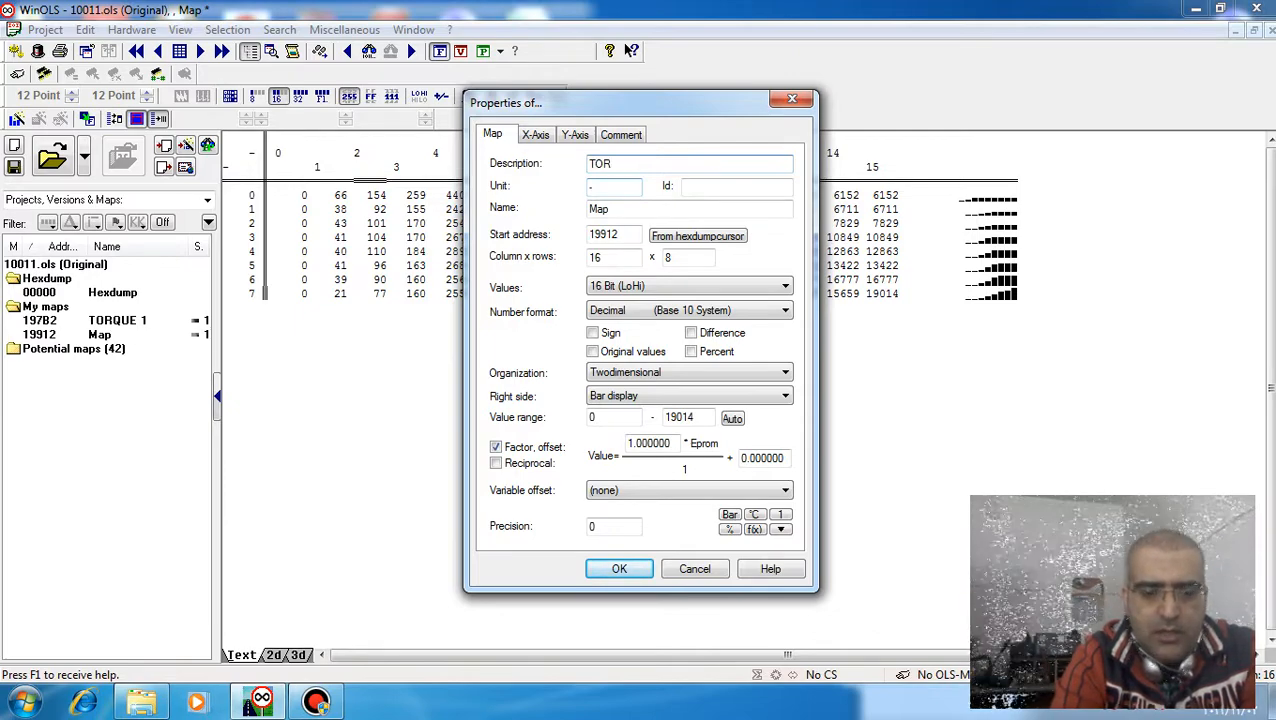
text(QU)
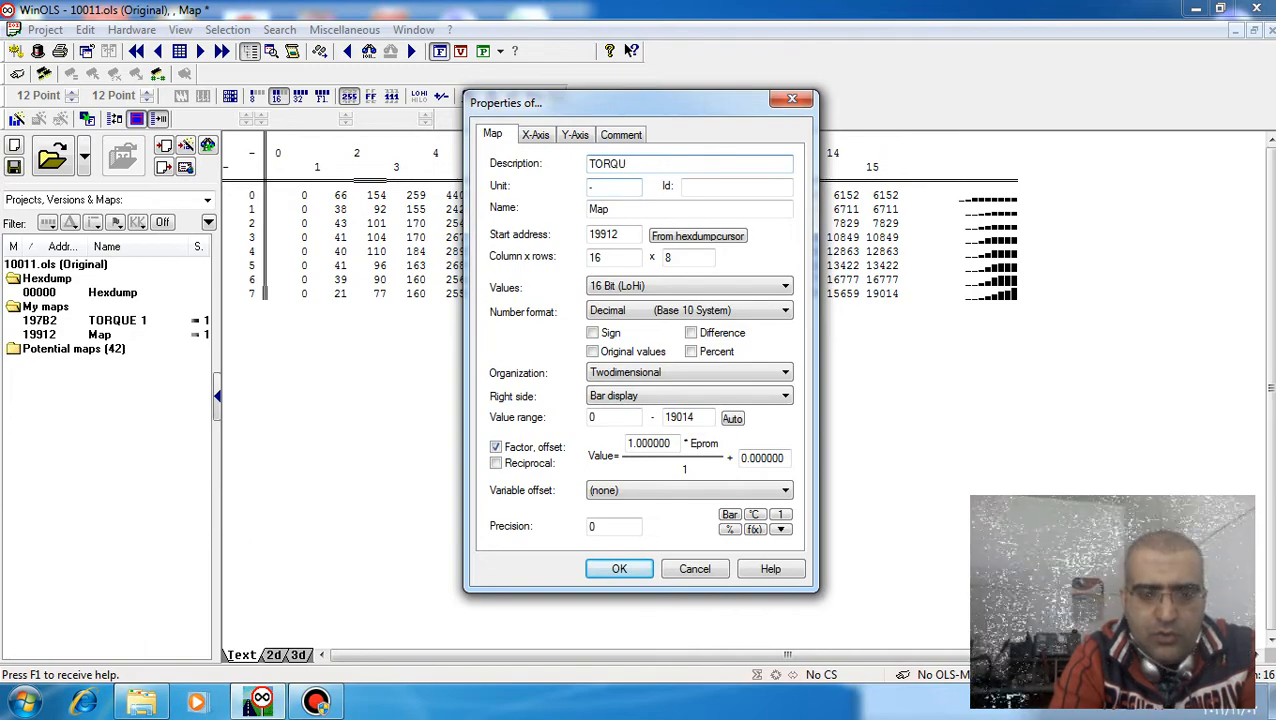
text(E)
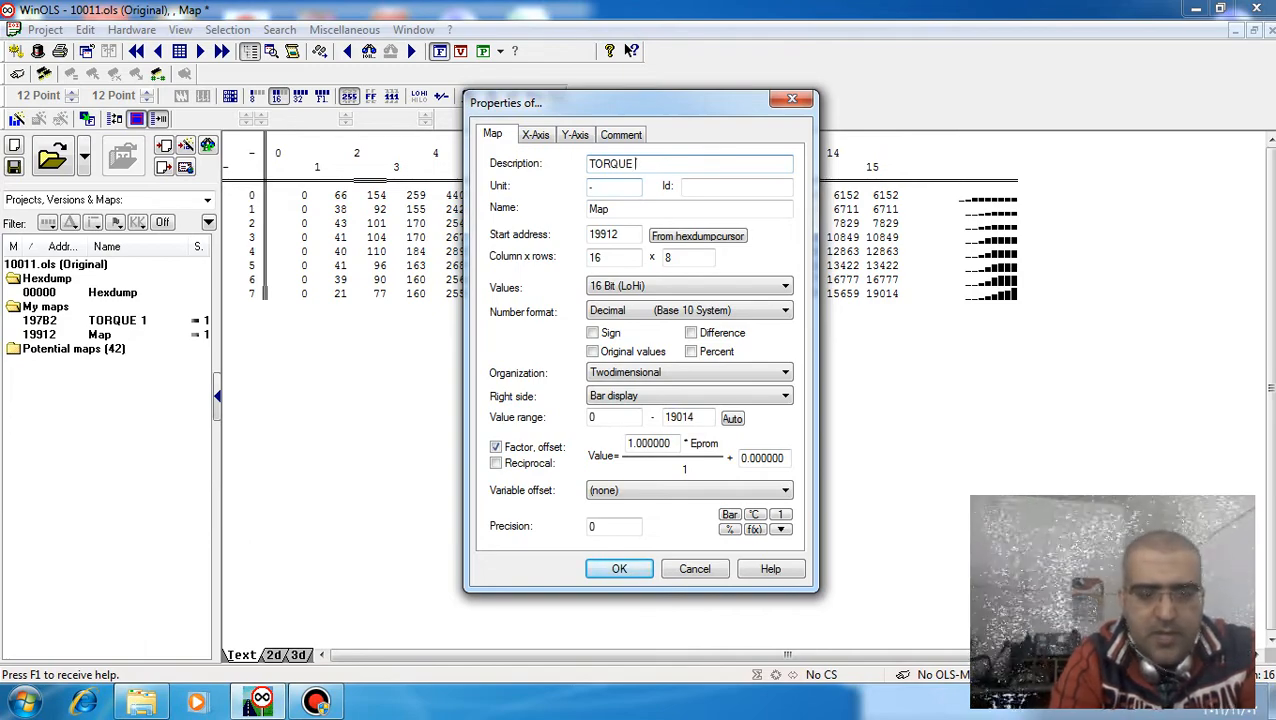
text( 2)
Set the name of the map at 19912 to TORQUE 2 and apply the properties.
key(Tab)
key(Tab)
key(Tab)
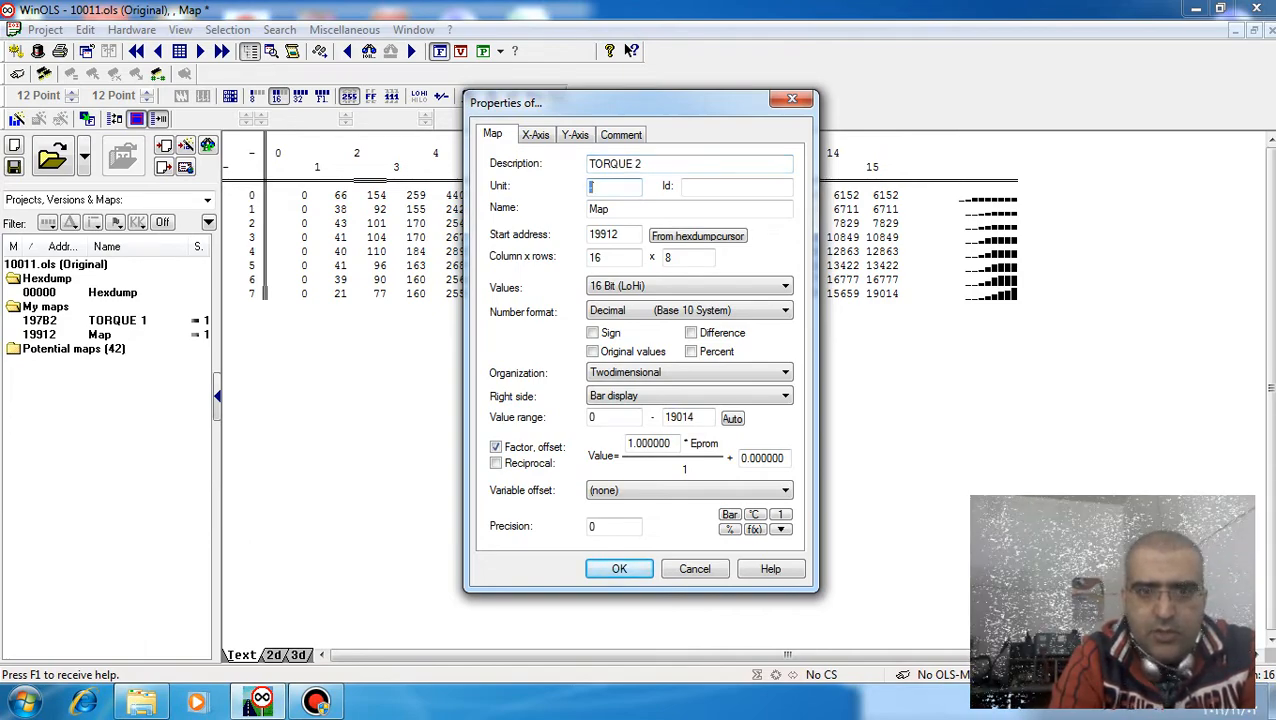
text(TORQUE 1)
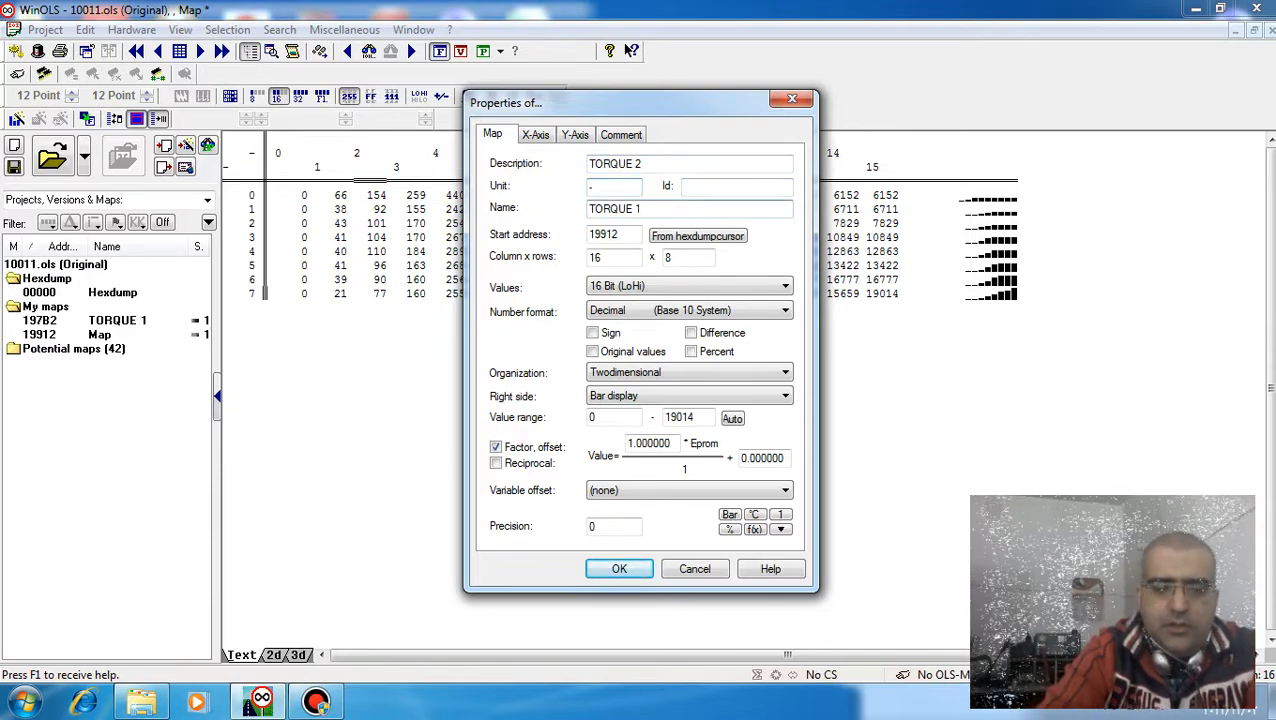
text(2)
key(BackSpace)
key(BackSpace)
text(2)
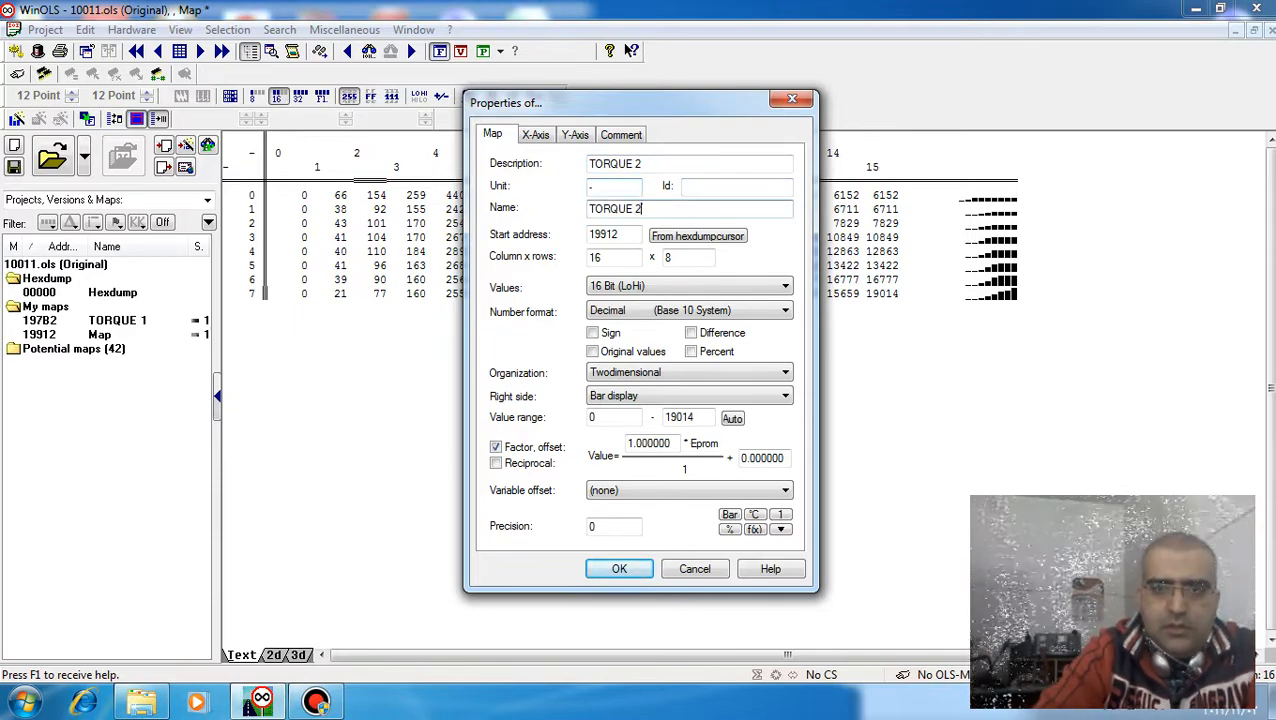
key(Return)
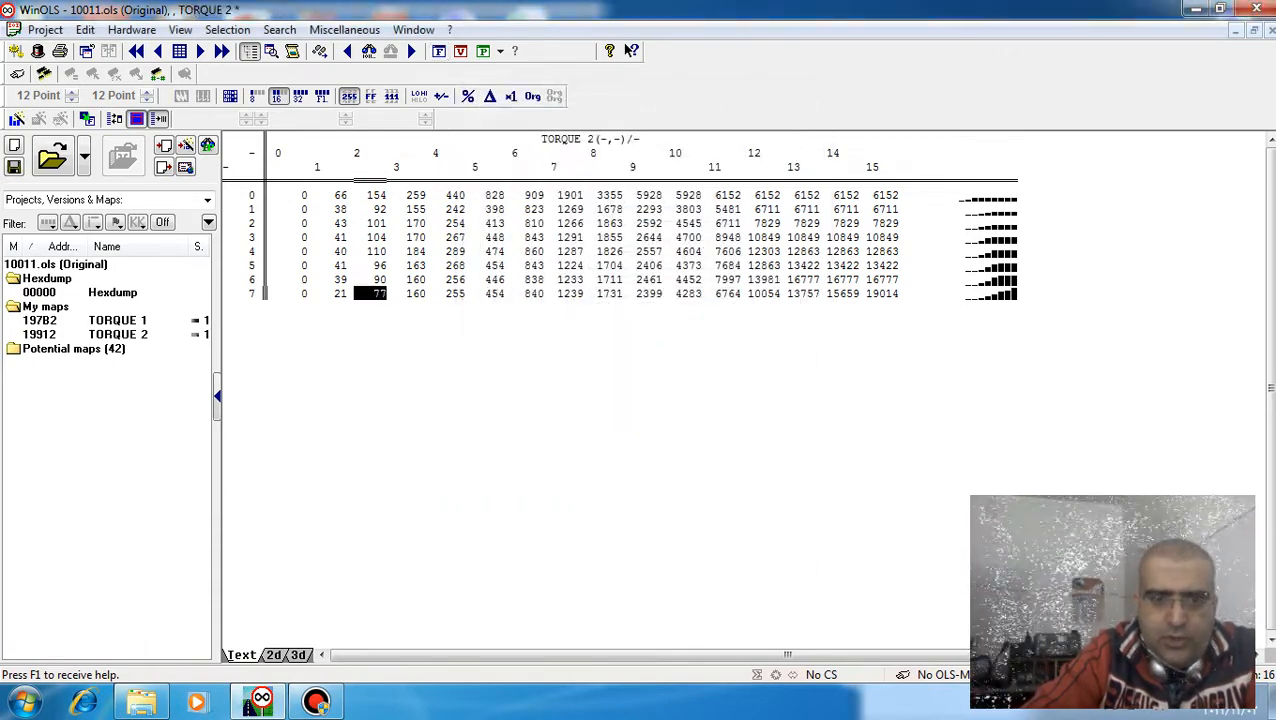
Return to the hexdump, move on to the 16x11 potential map at 19B32 and examine it in the 2d view.
key(Right)
key(Right)
double_click(68, 292)
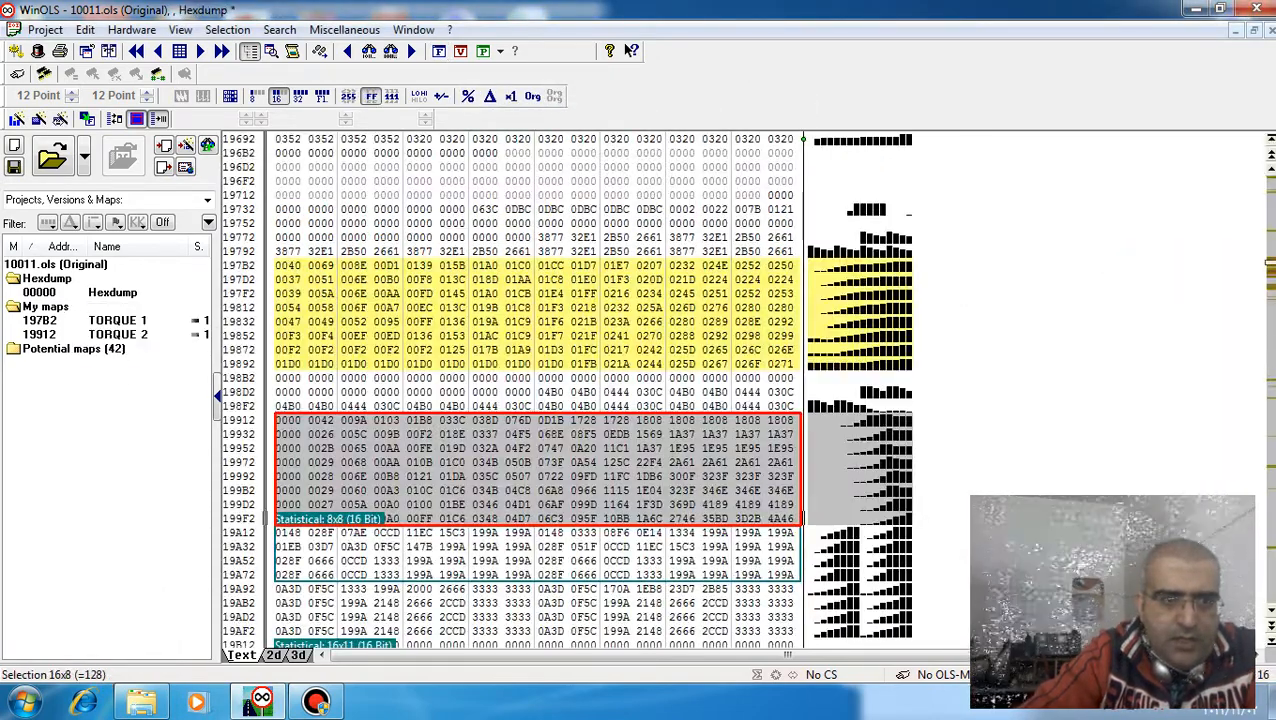
drag(18, 424, 209, 657)
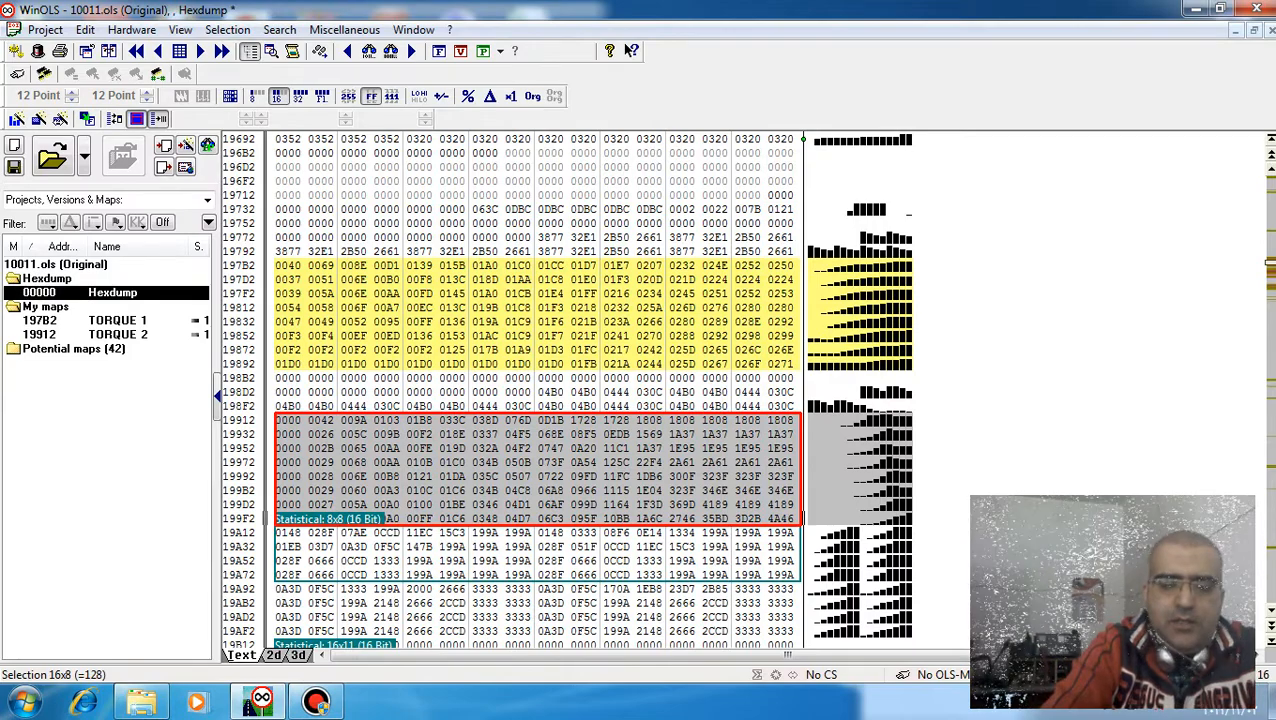
click(1000, 400)
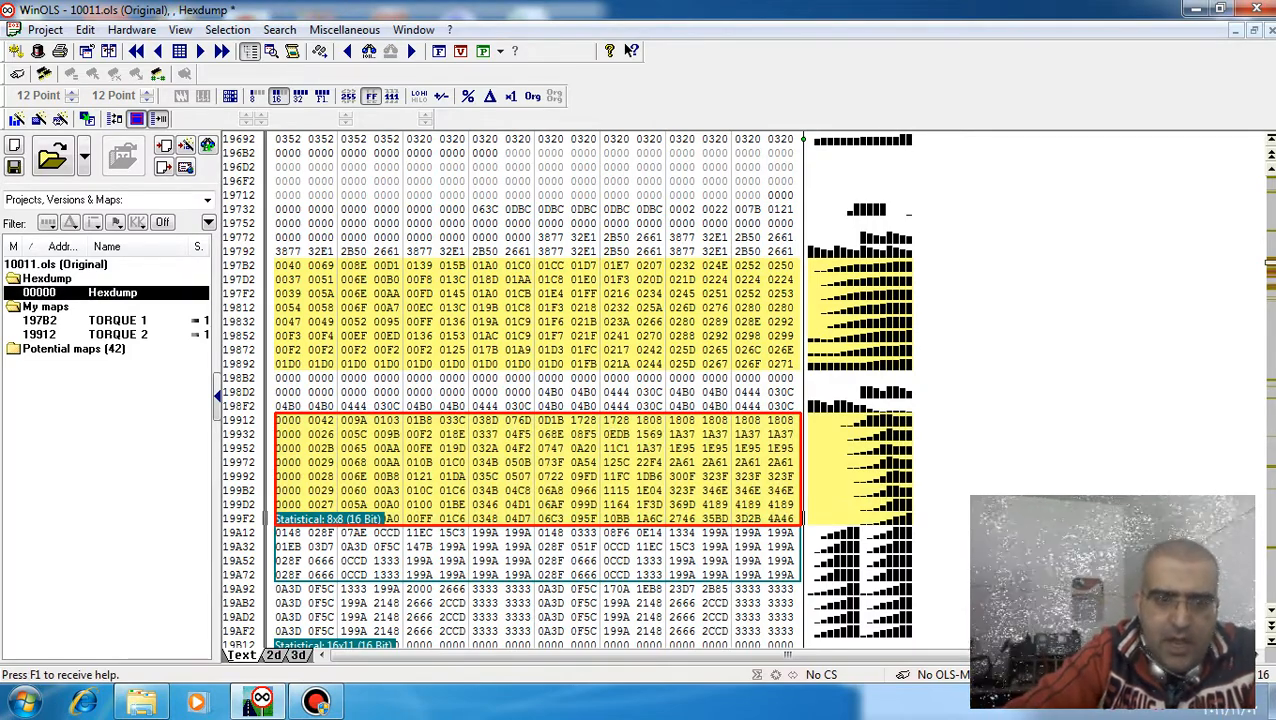
click(484, 462)
key(f)
key(f)
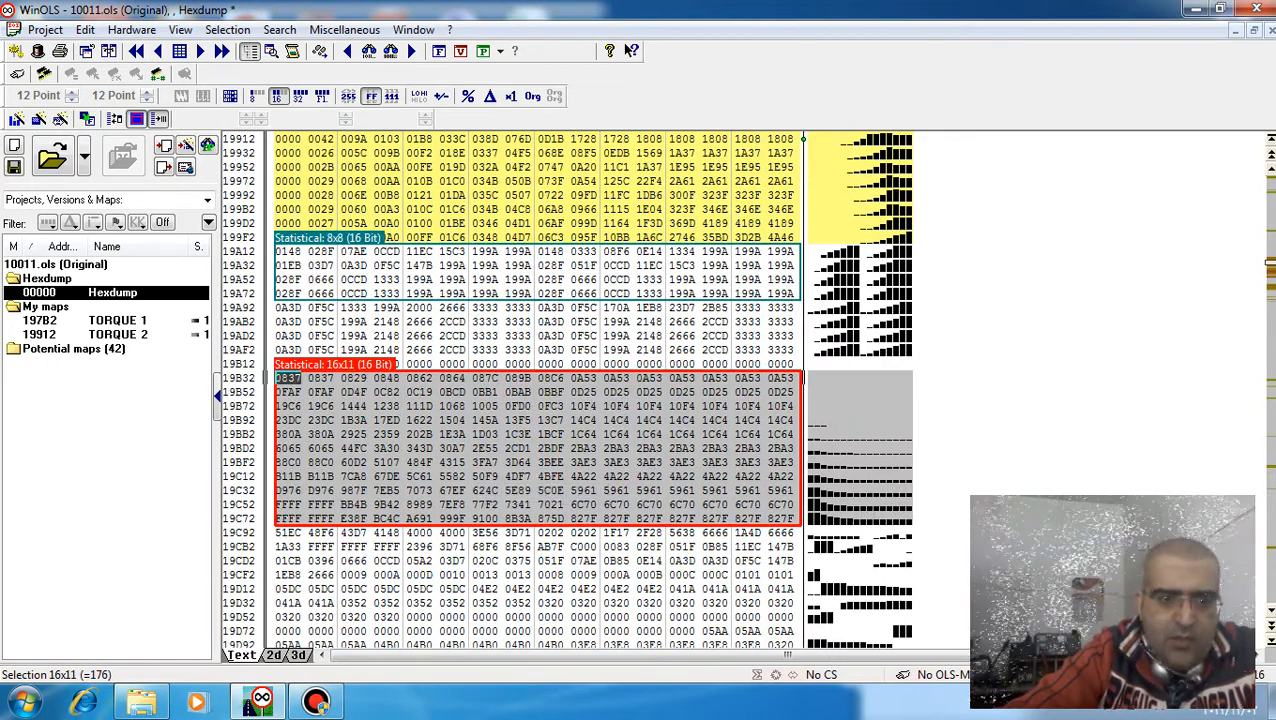
key(Tab)
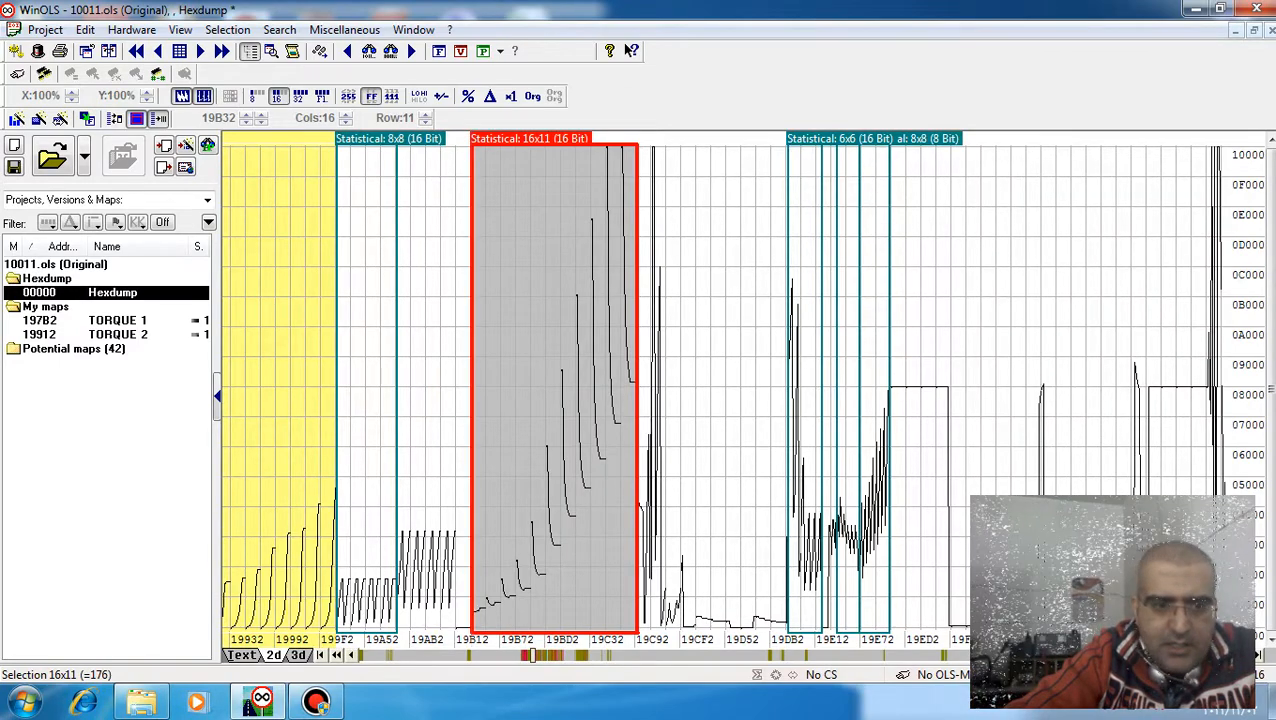
Create a map from the 16x11 potential map at 19B32 and set its description to REVERSE TORQUE in its properties.
key(Tab)
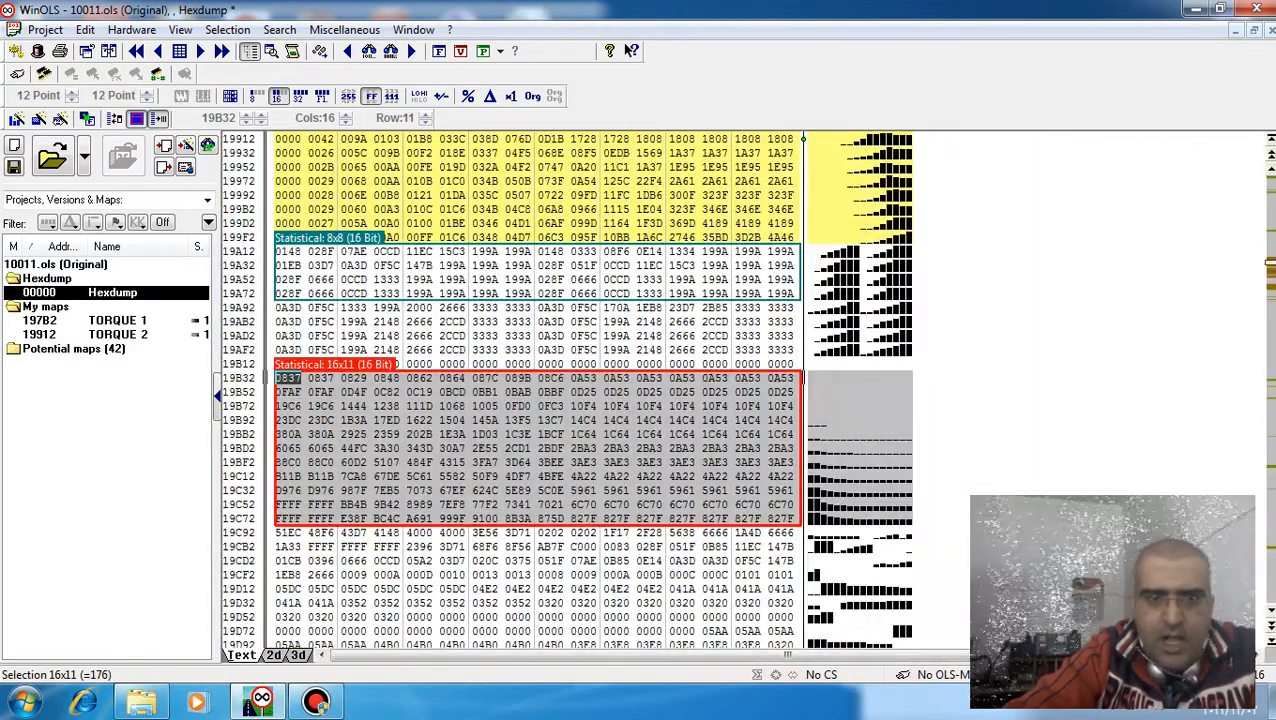
double_click(367, 365)
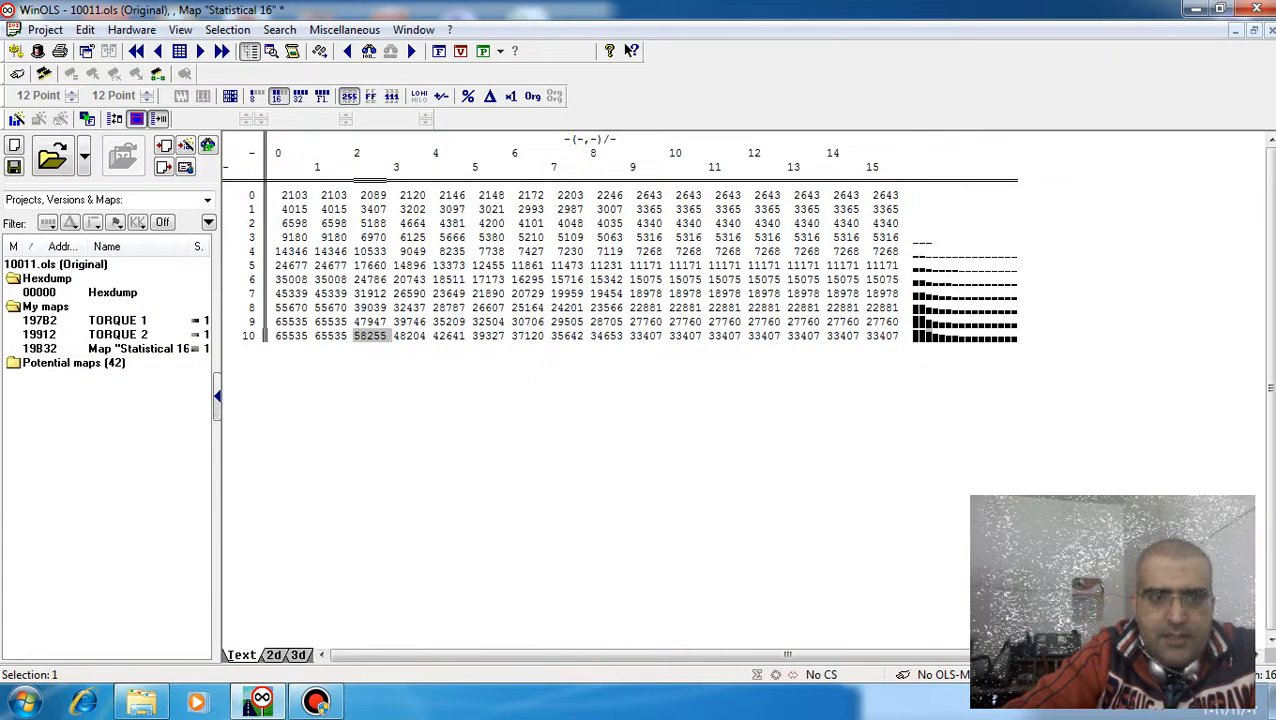
right_click(409, 336)
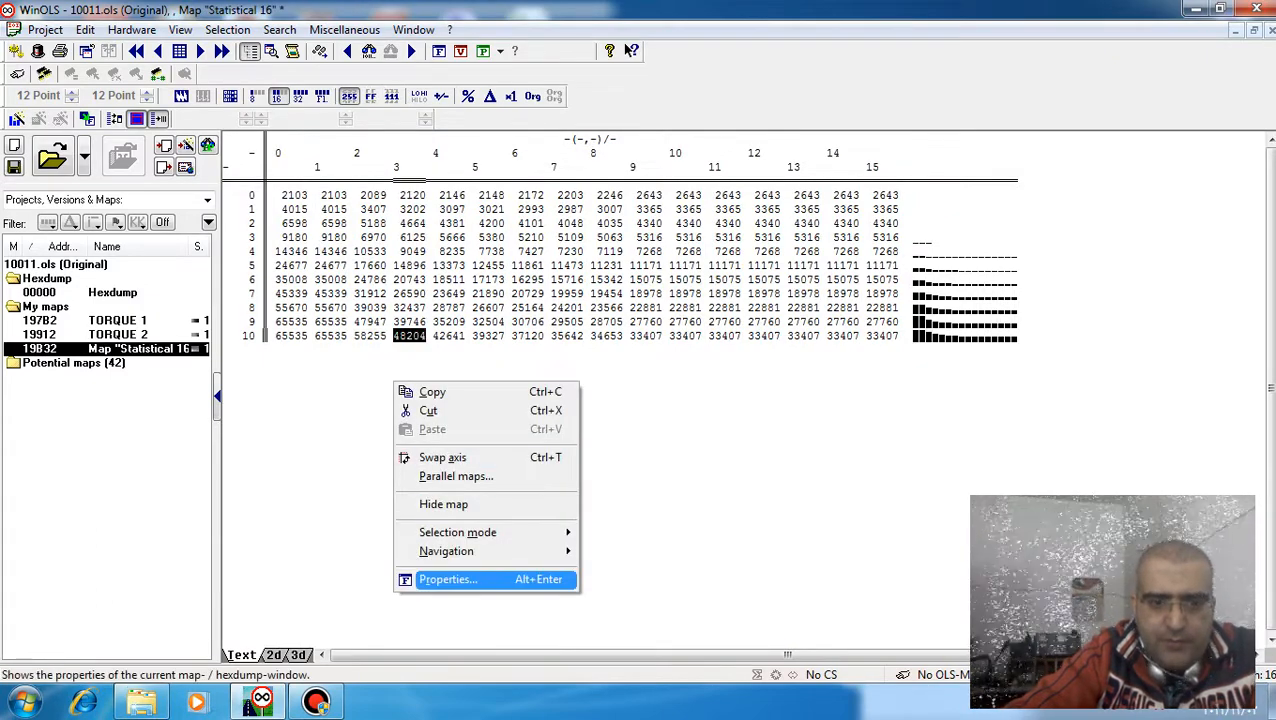
click(447, 579)
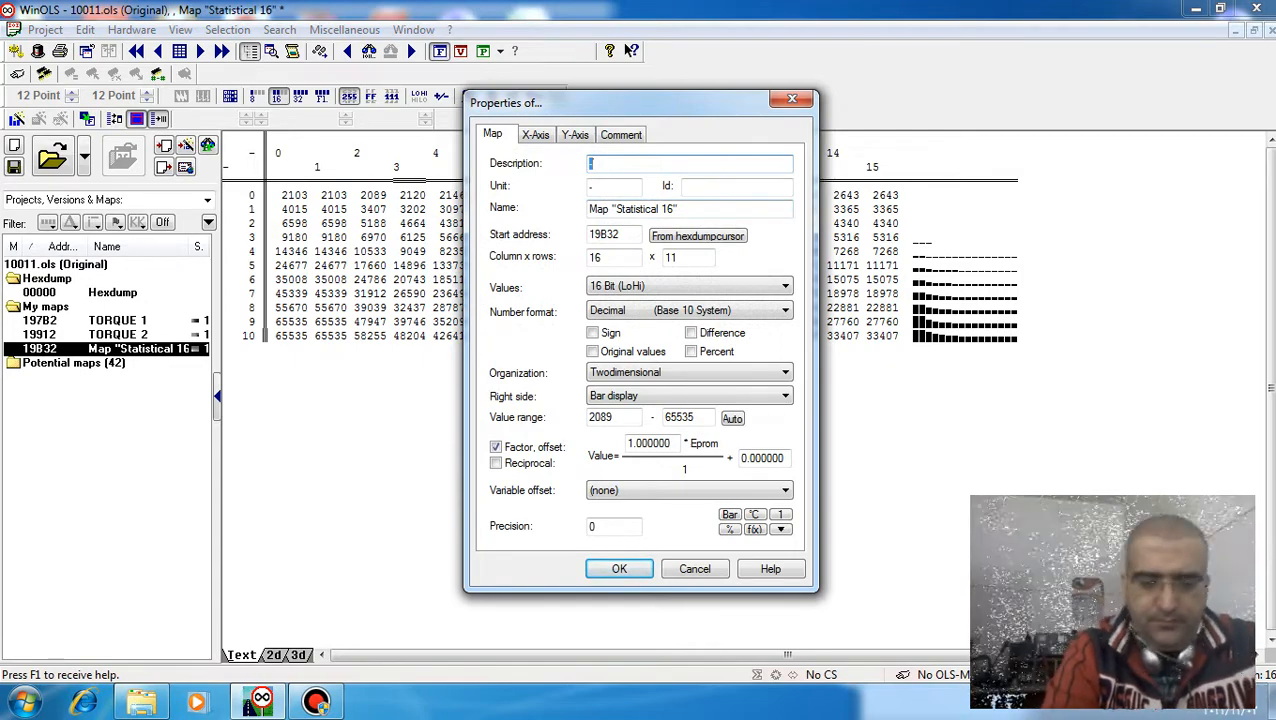
text(R)
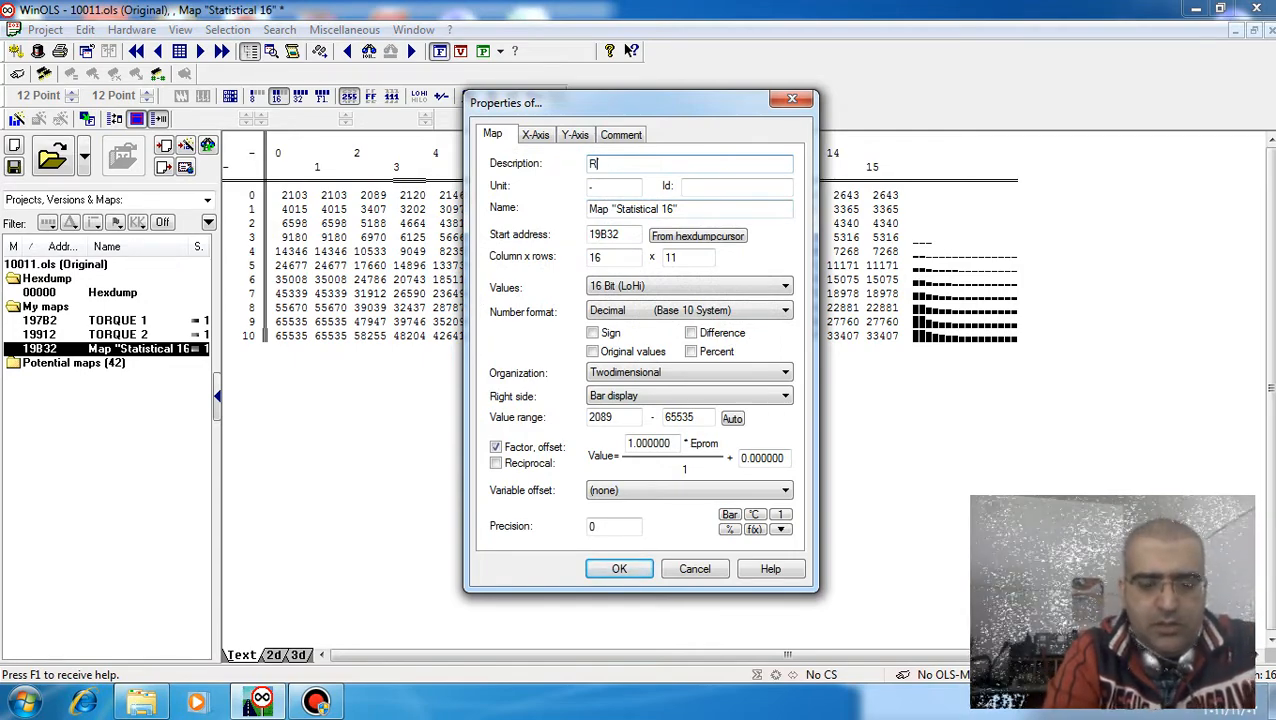
text(EVERS)
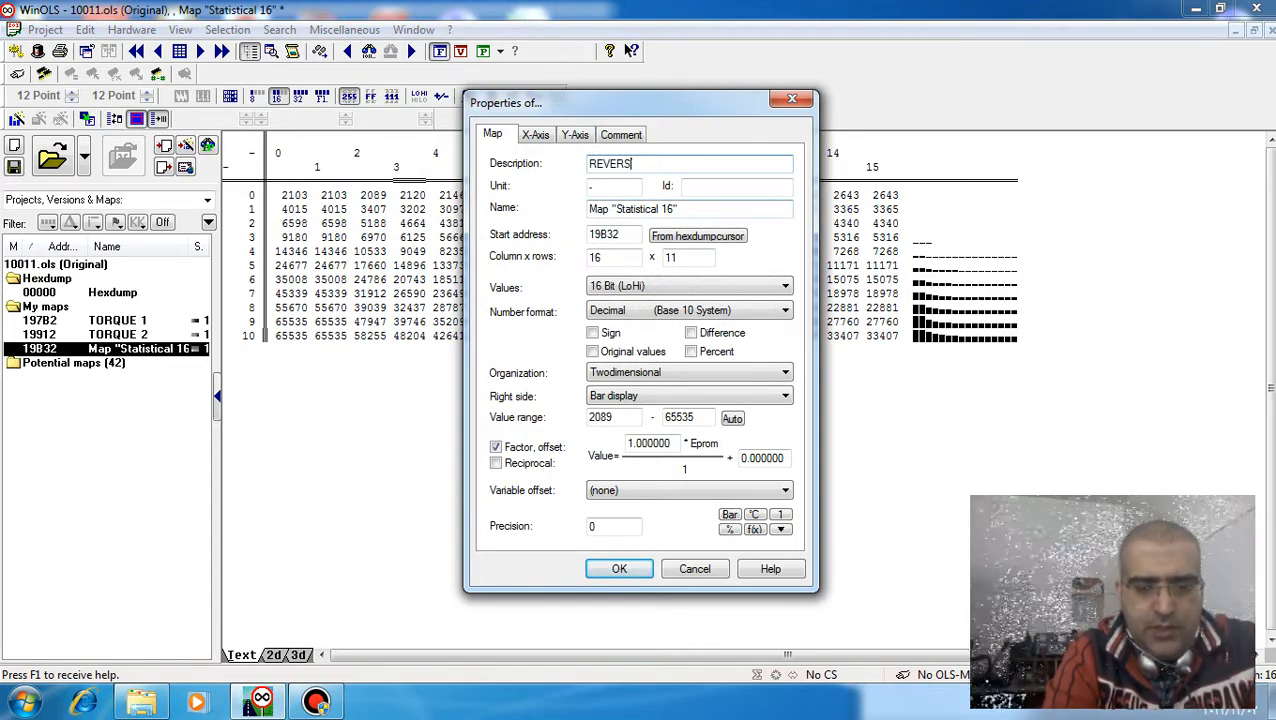
text(E TOR)
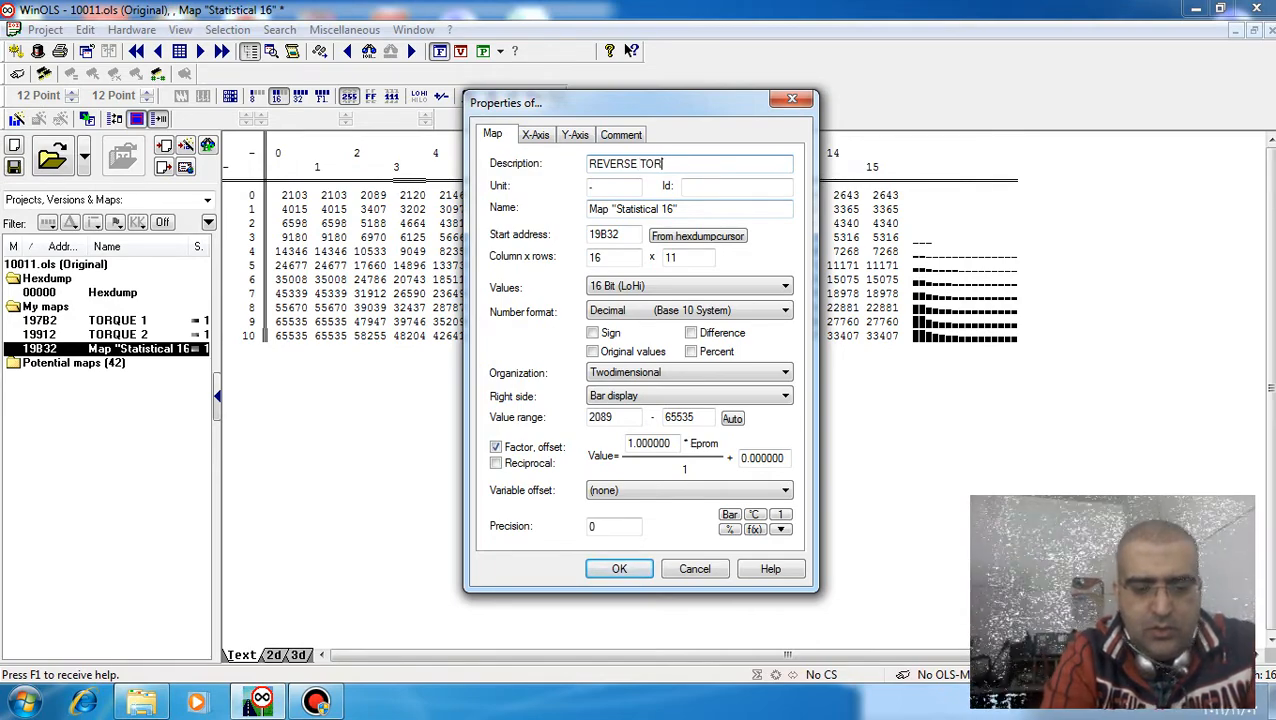
text(QUE)
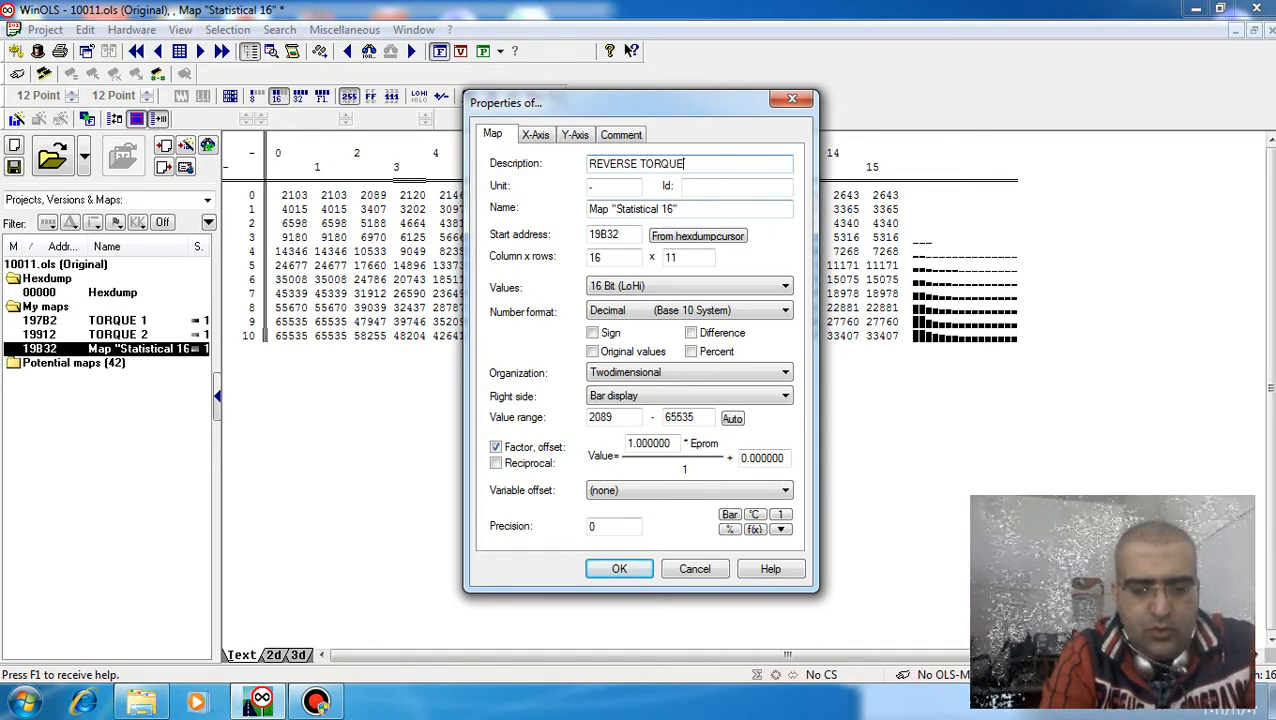
Copy the description REVERSE TORQUE into the name of the map at 19B32 and apply the properties.
key(Return)
key(ctrl+c)
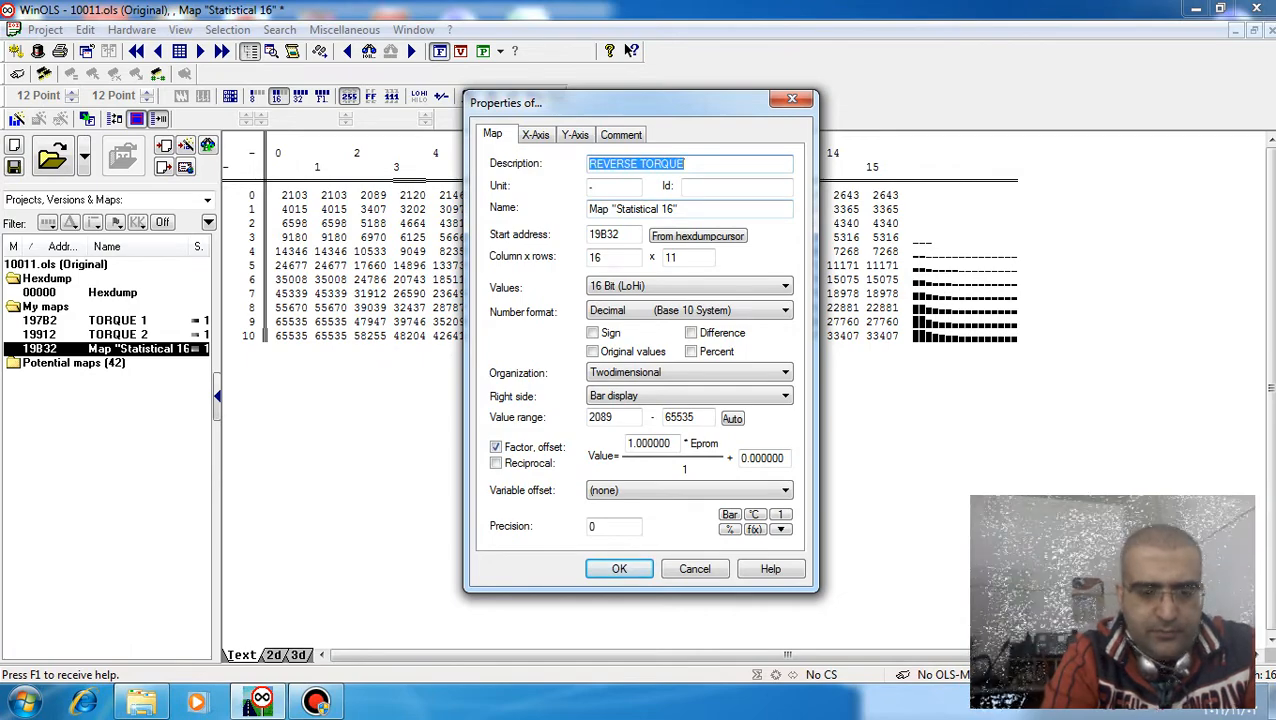
key(Tab)
key(Tab)
key(Tab)
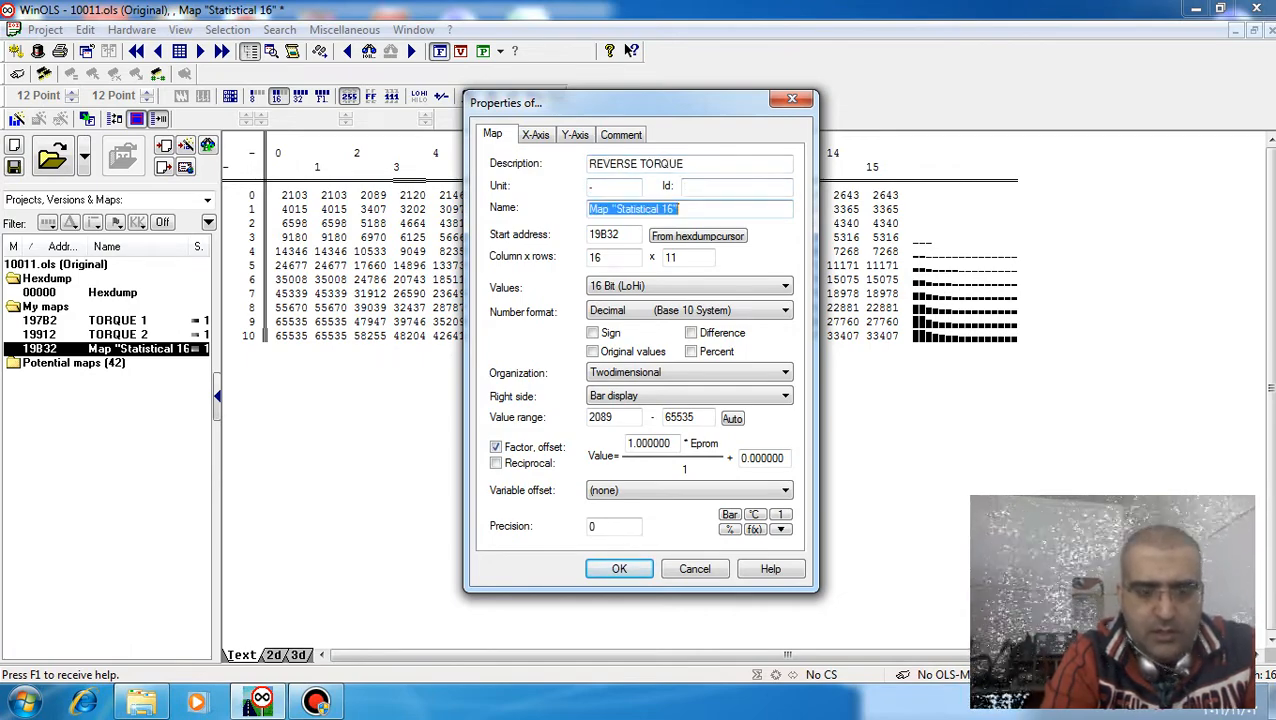
key(ctrl+v)
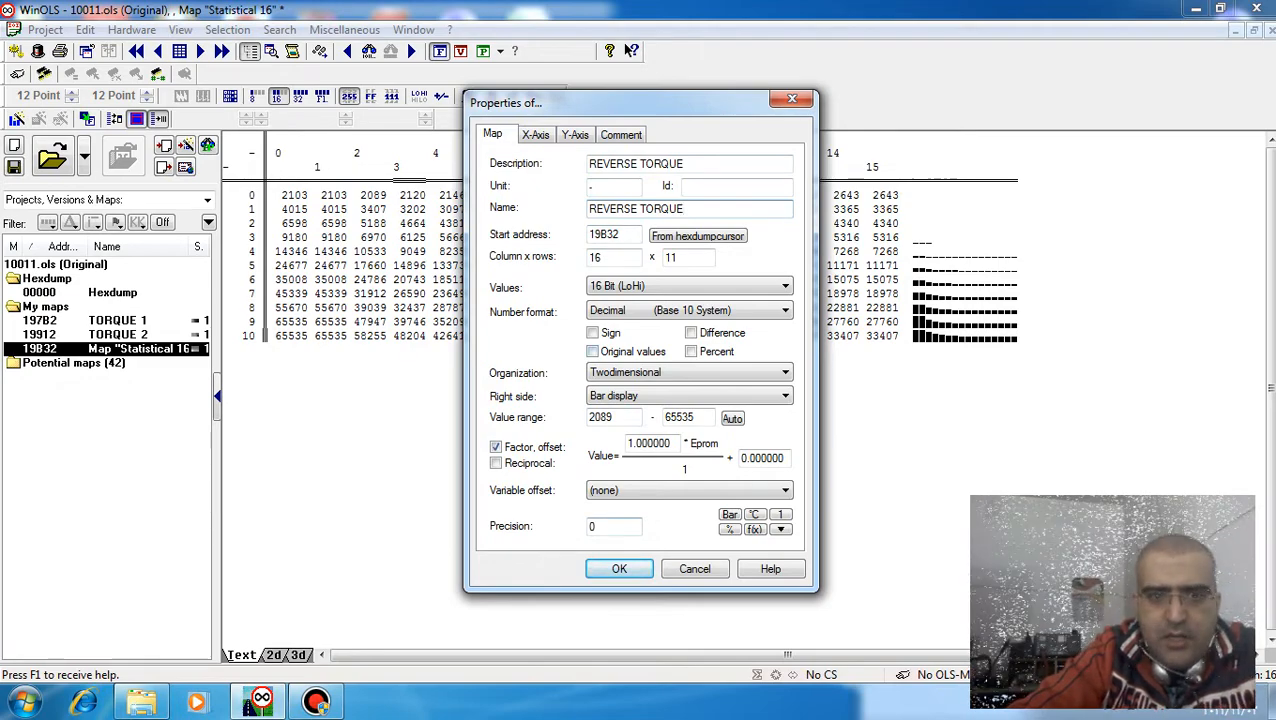
key(Return)
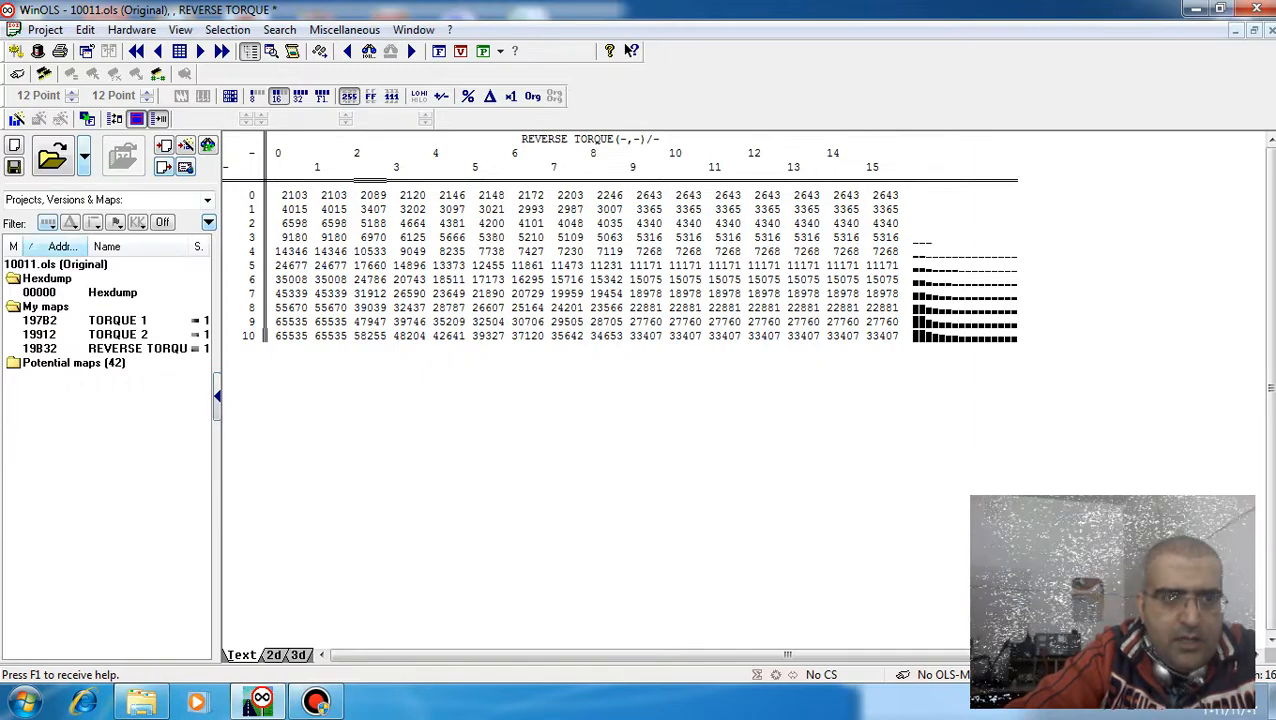
Return to the hexdump, go to the next potential map, the 6x6 16-bit one at 19DD4, and create a map from it.
double_click(112, 292)
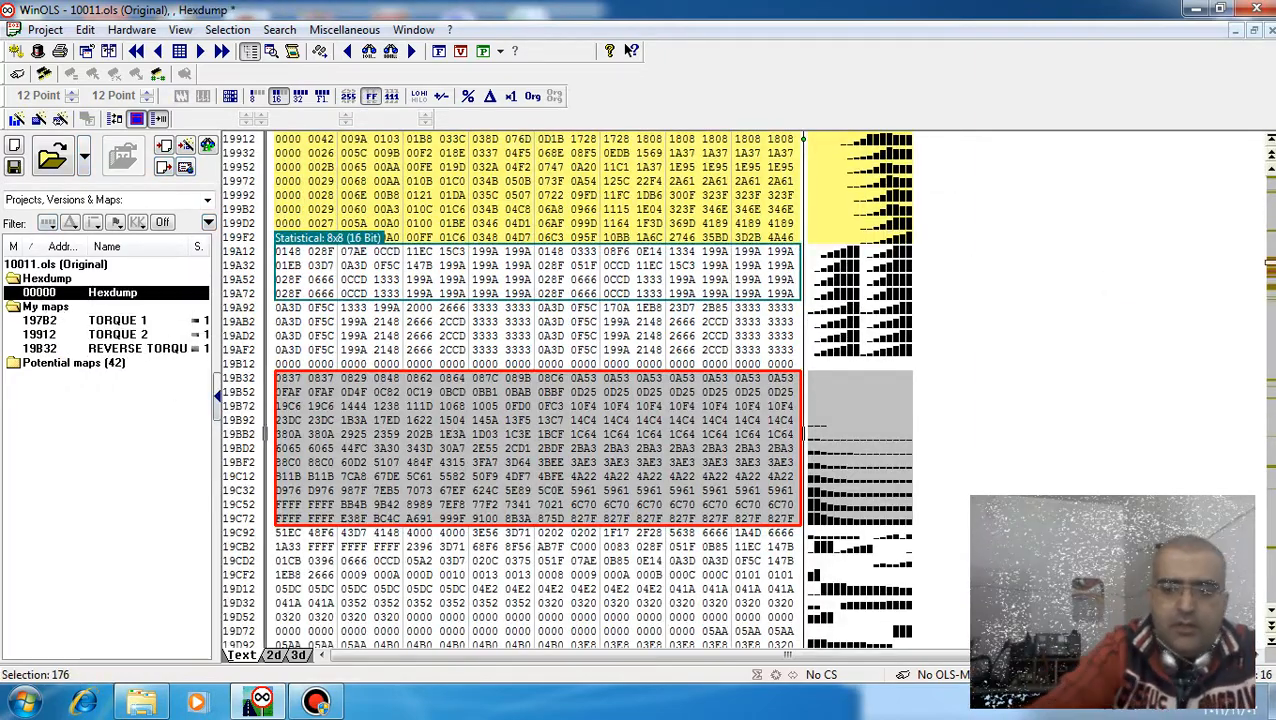
click(550, 434)
key(f)
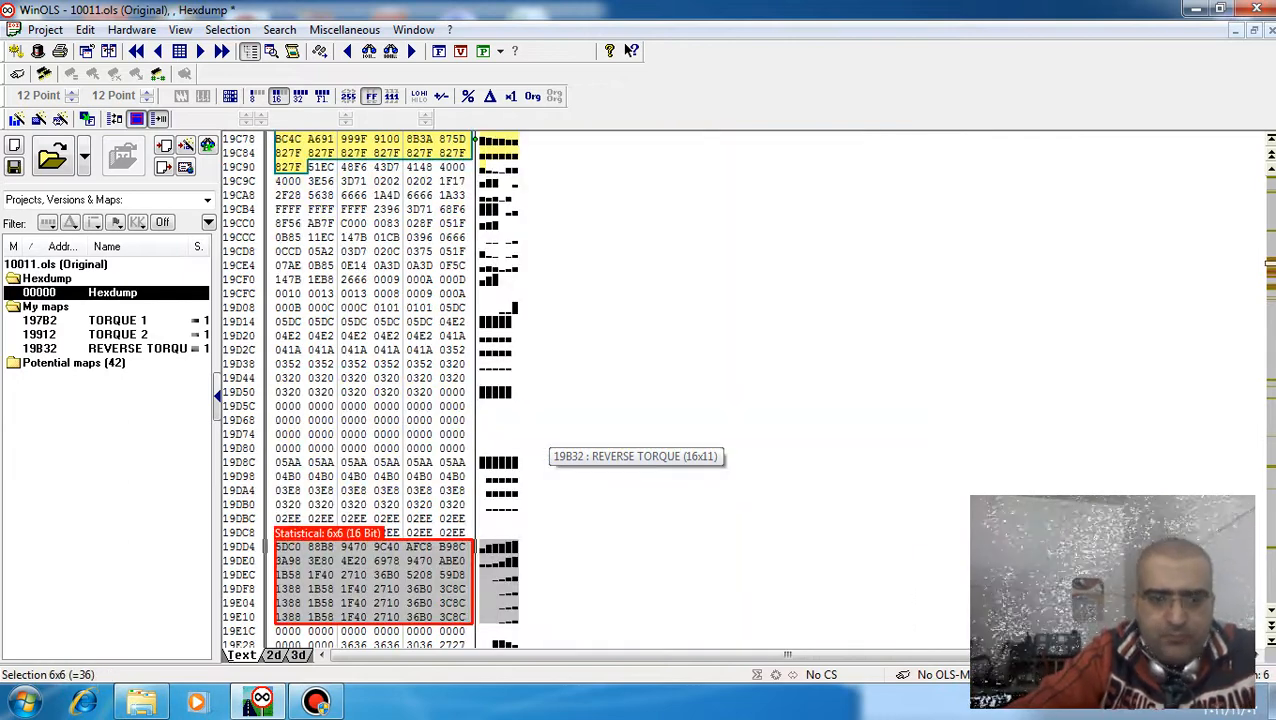
scroll(550, 434, down, 2)
scroll(550, 400, down, 2)
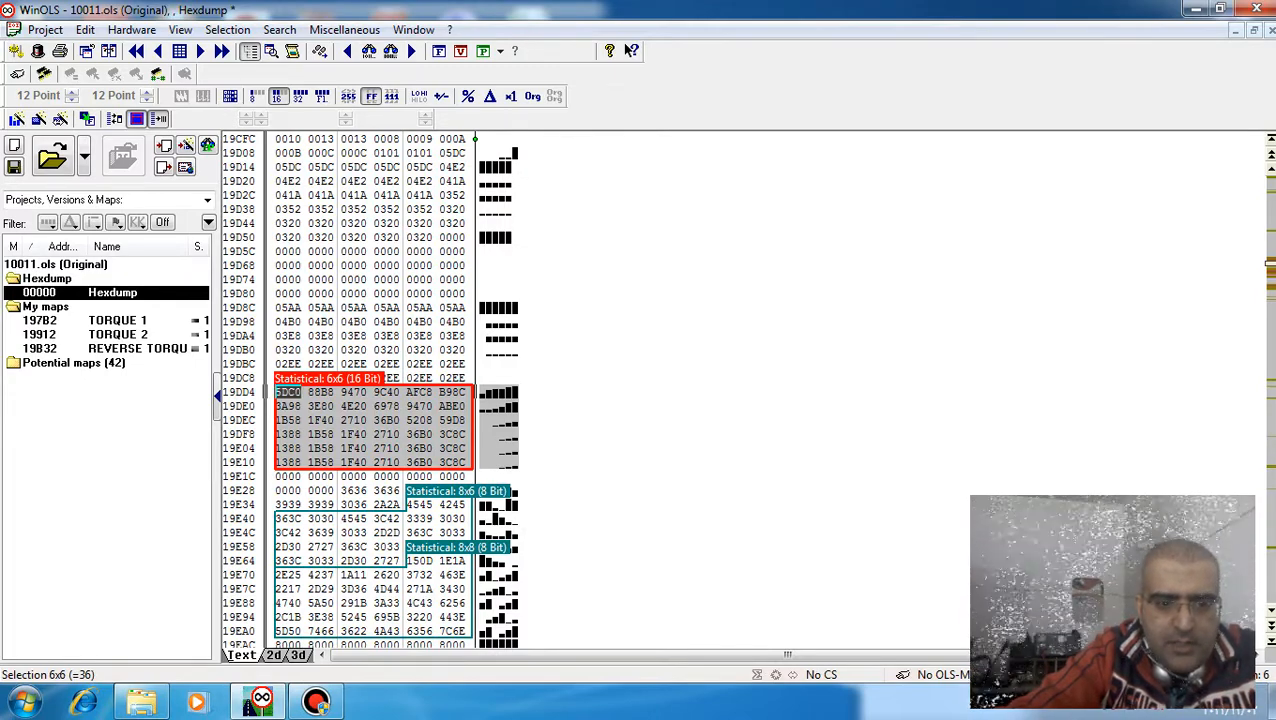
key(Tab)
key(Tab)
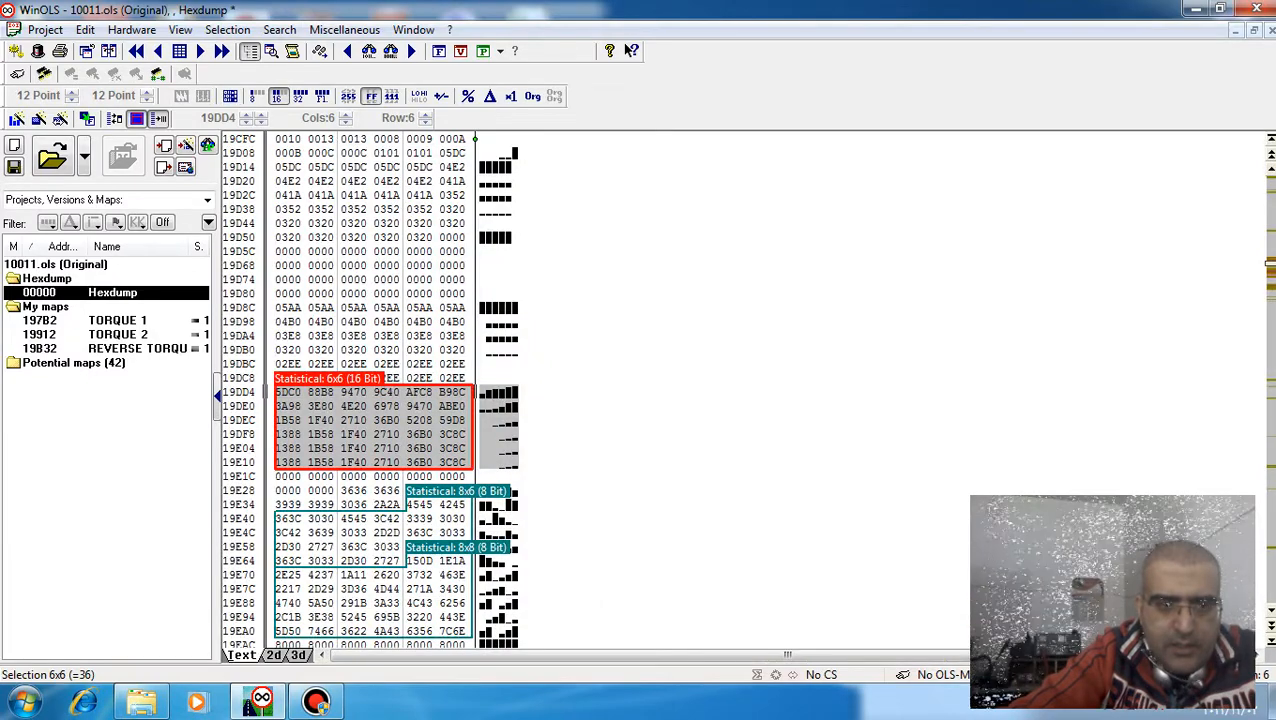
key(k)
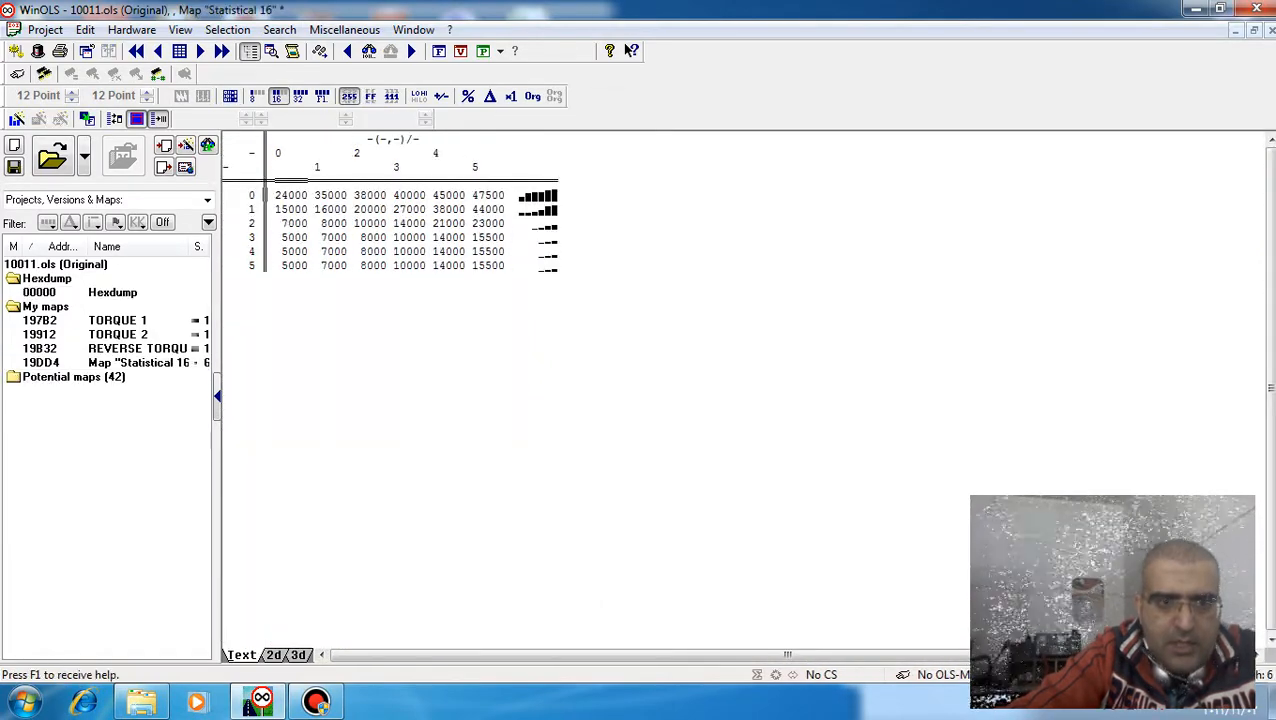
Set the description of the new map at 19DD4 to COIL CHARGING in its properties.
right_click(341, 354)
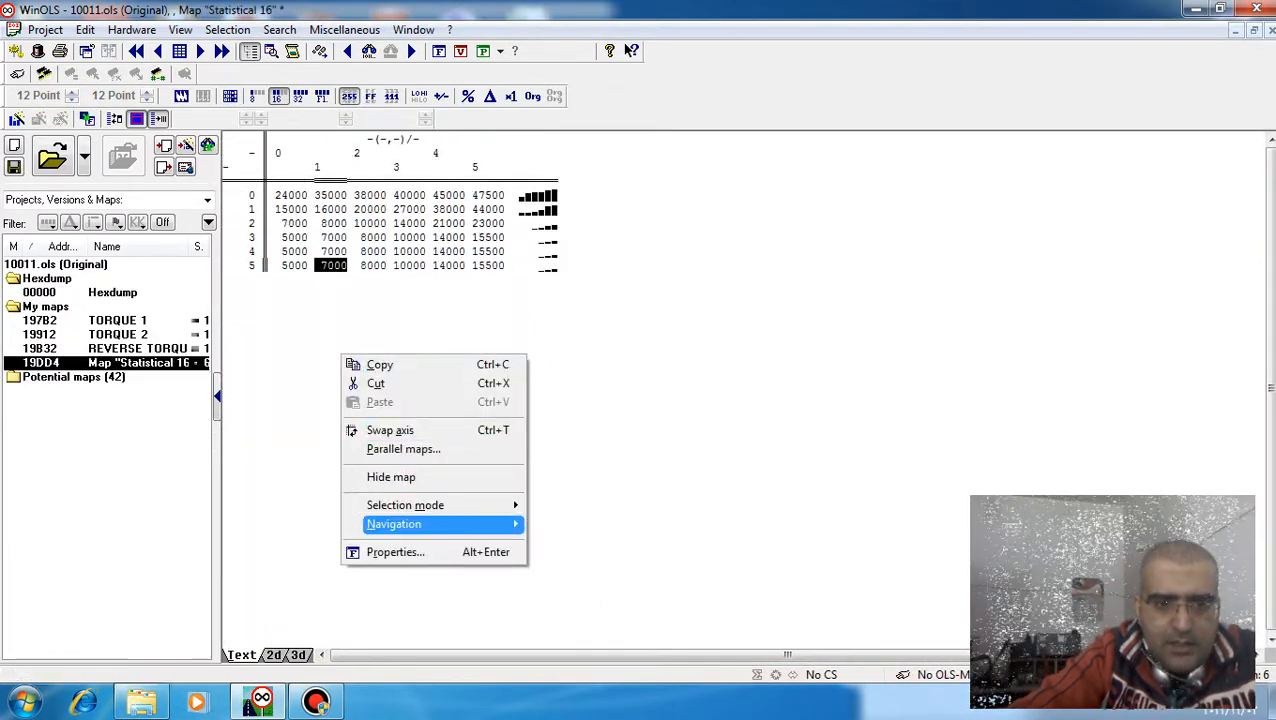
click(395, 552)
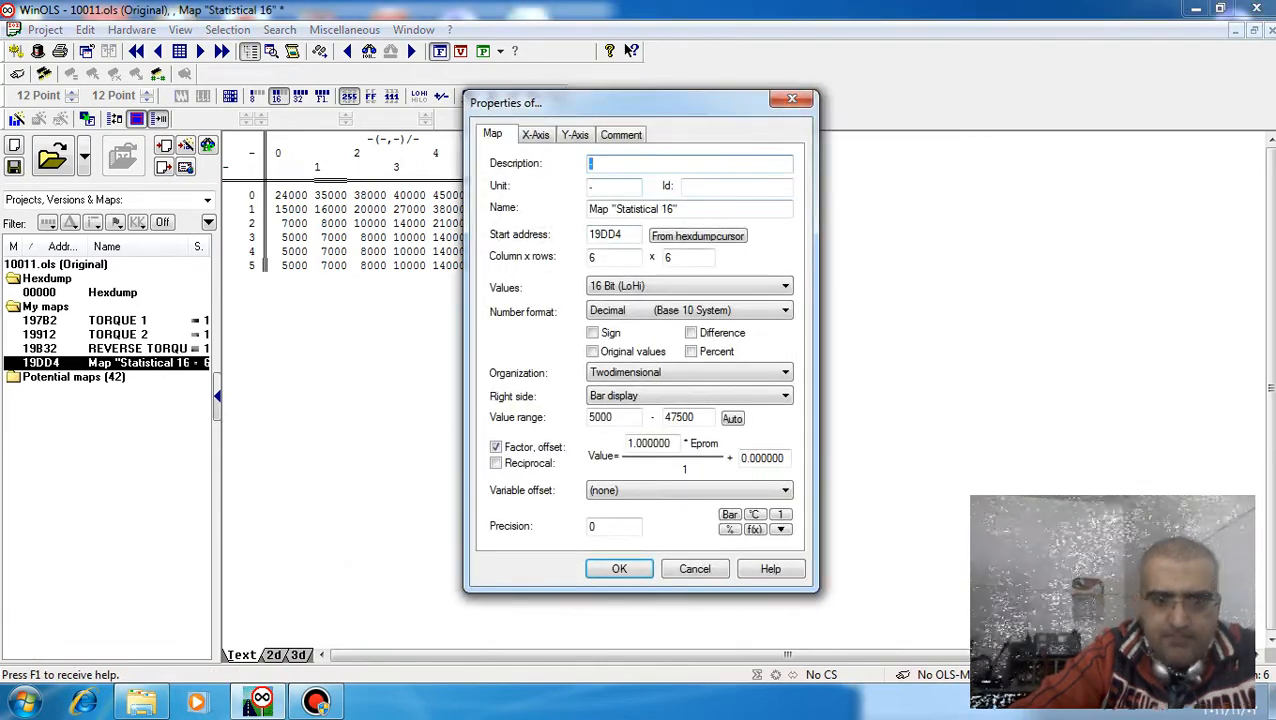
text(COIL )
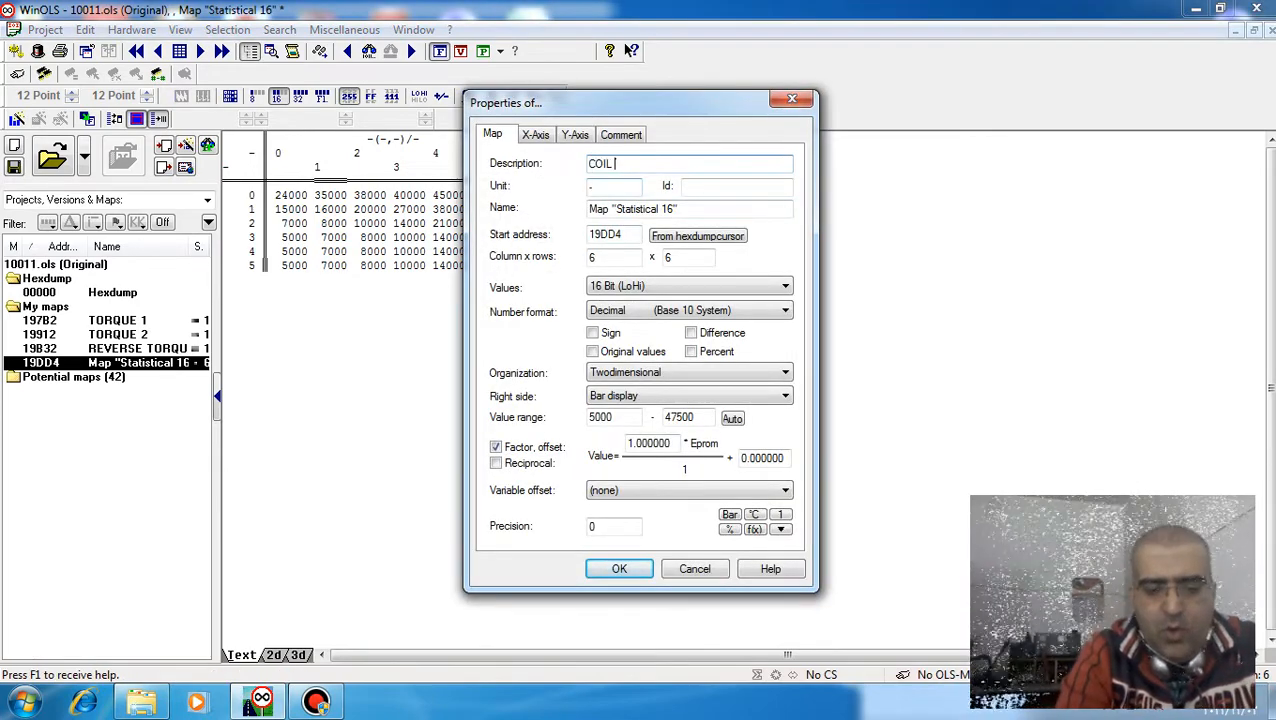
text(CHAR)
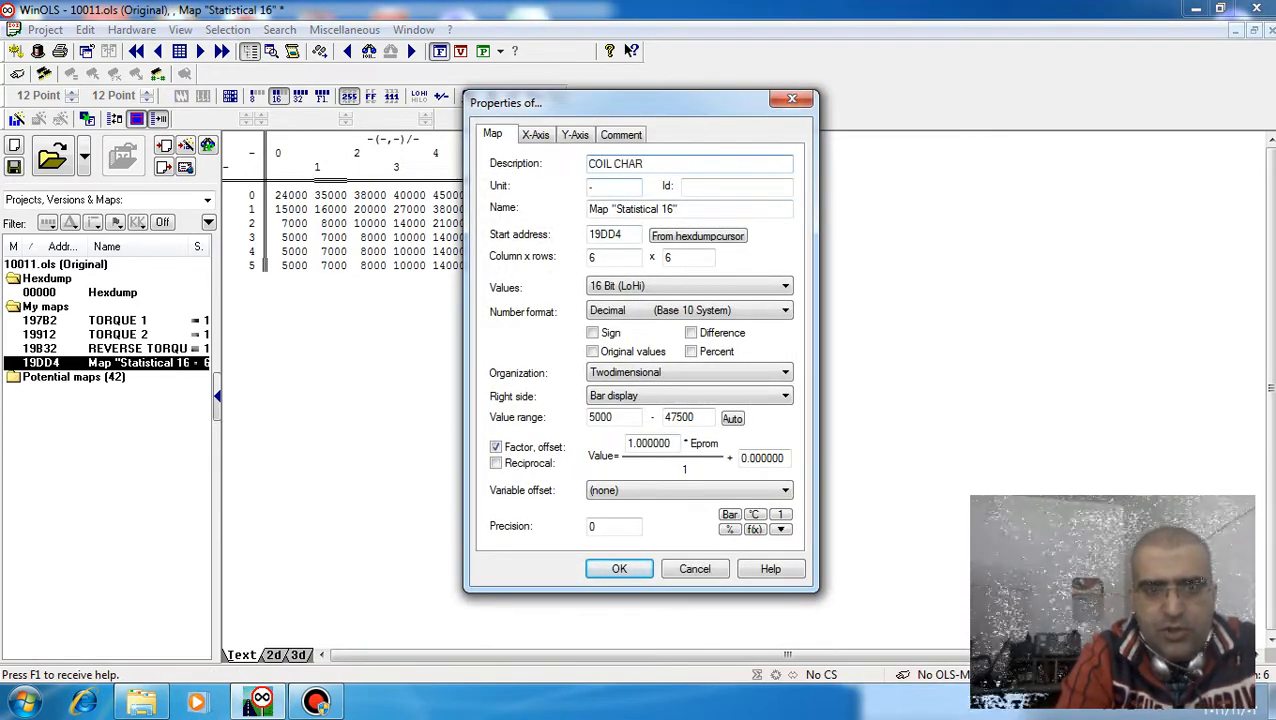
text(GING)
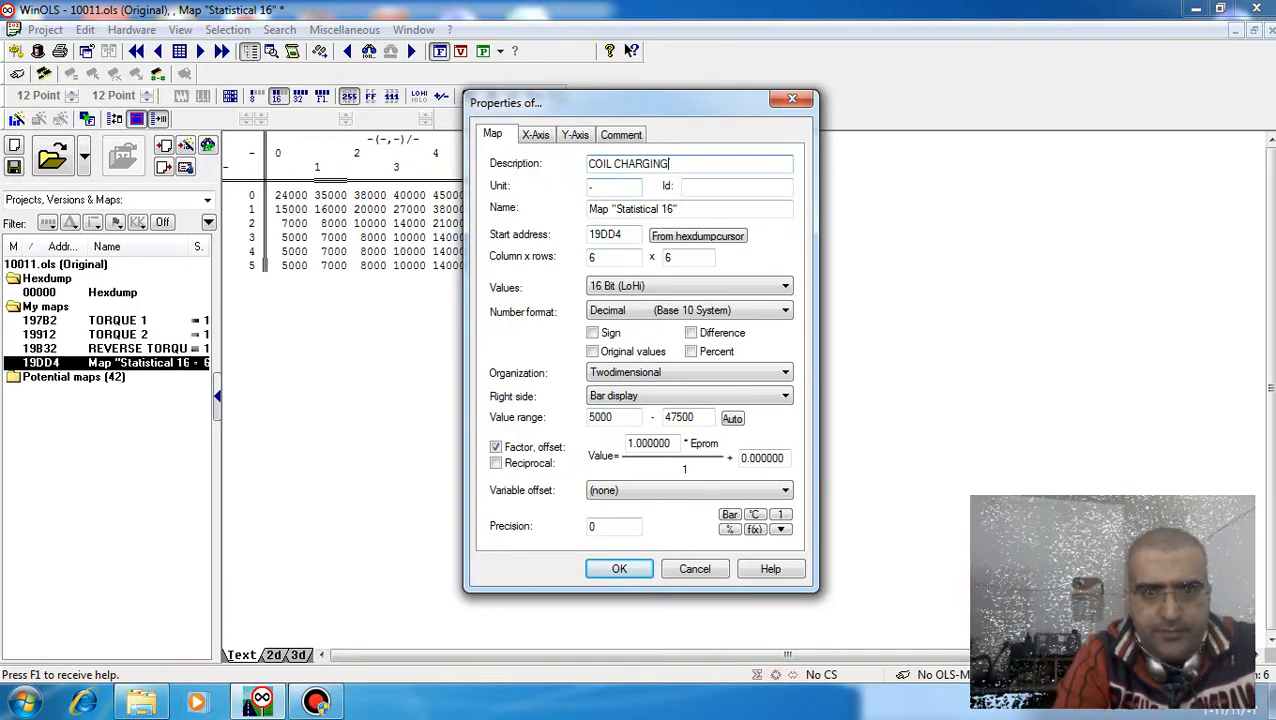
Copy the description COIL CHARGING into the name of the map at 19DD4 and apply the properties.
key(ctrl+a)
key(ctrl+c)
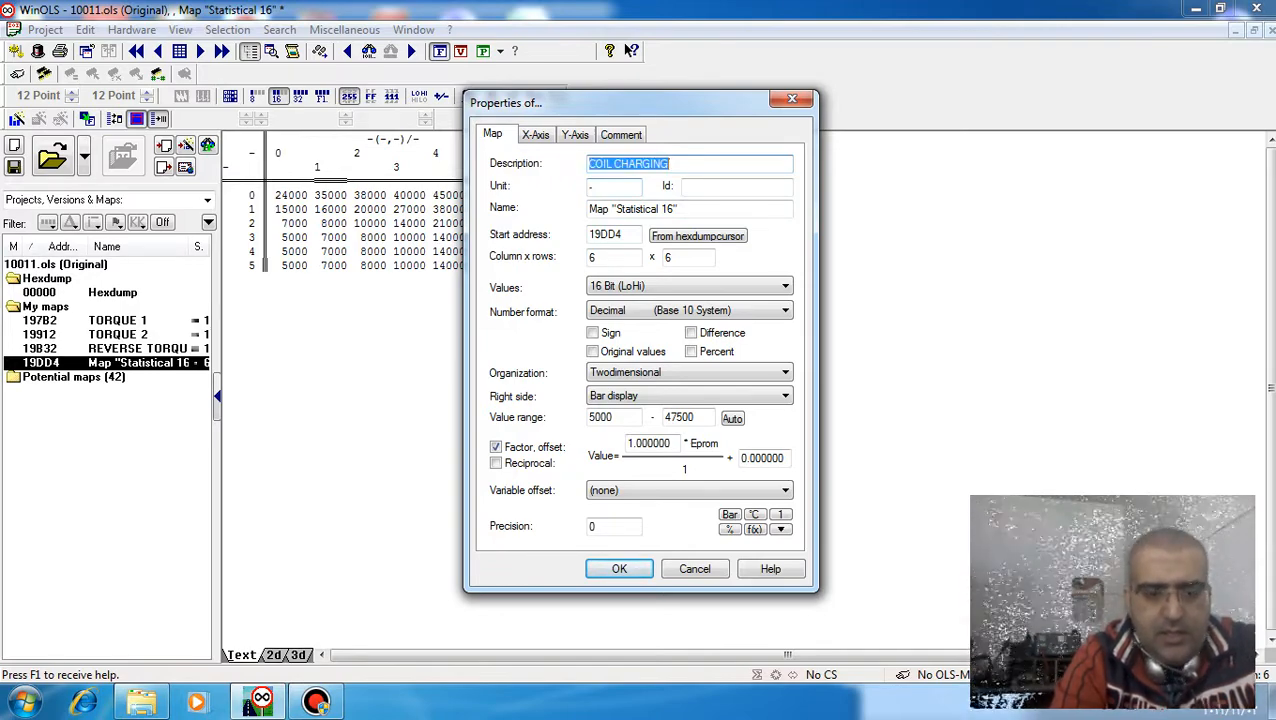
key(Tab)
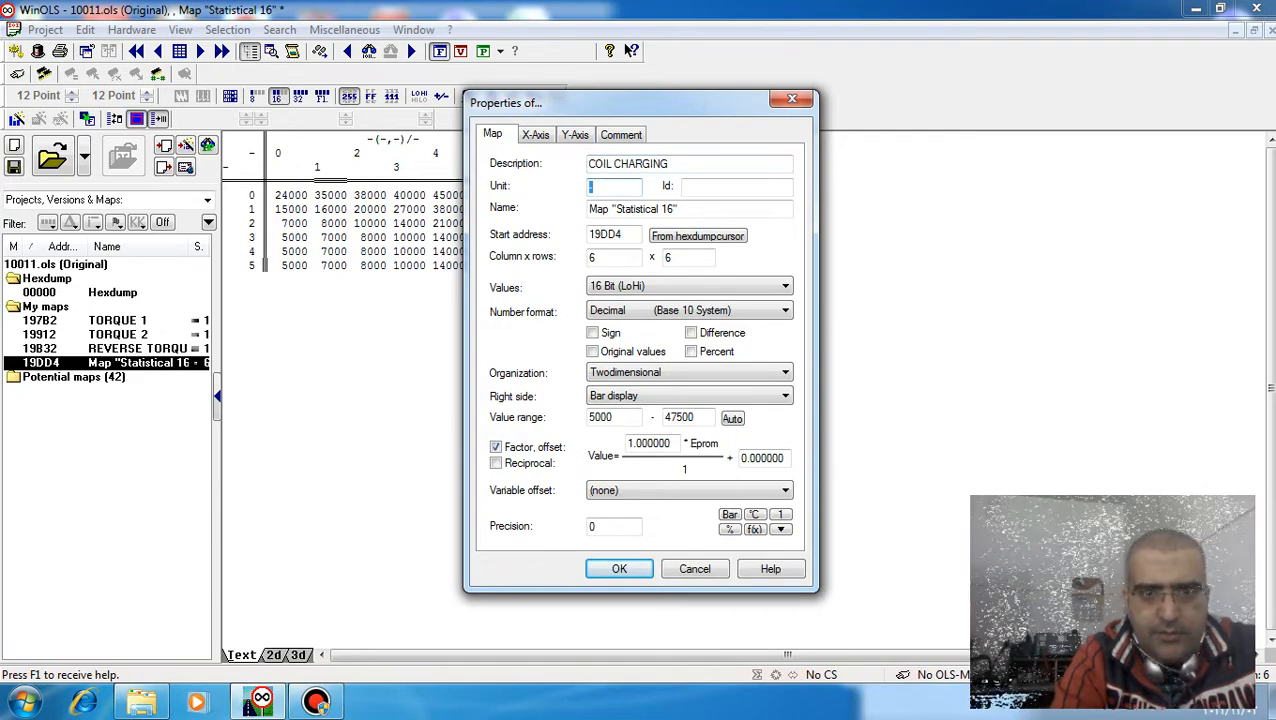
key(Tab)
key(Tab)
key(ctrl+v)
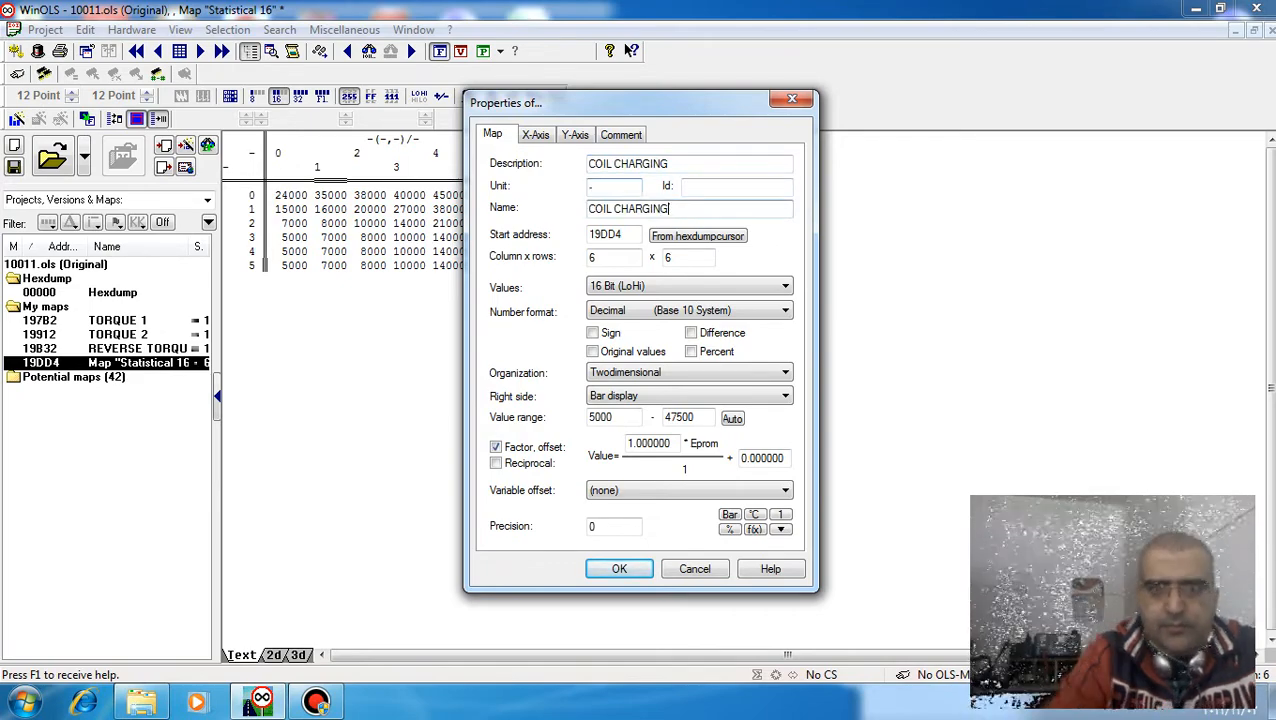
key(Return)
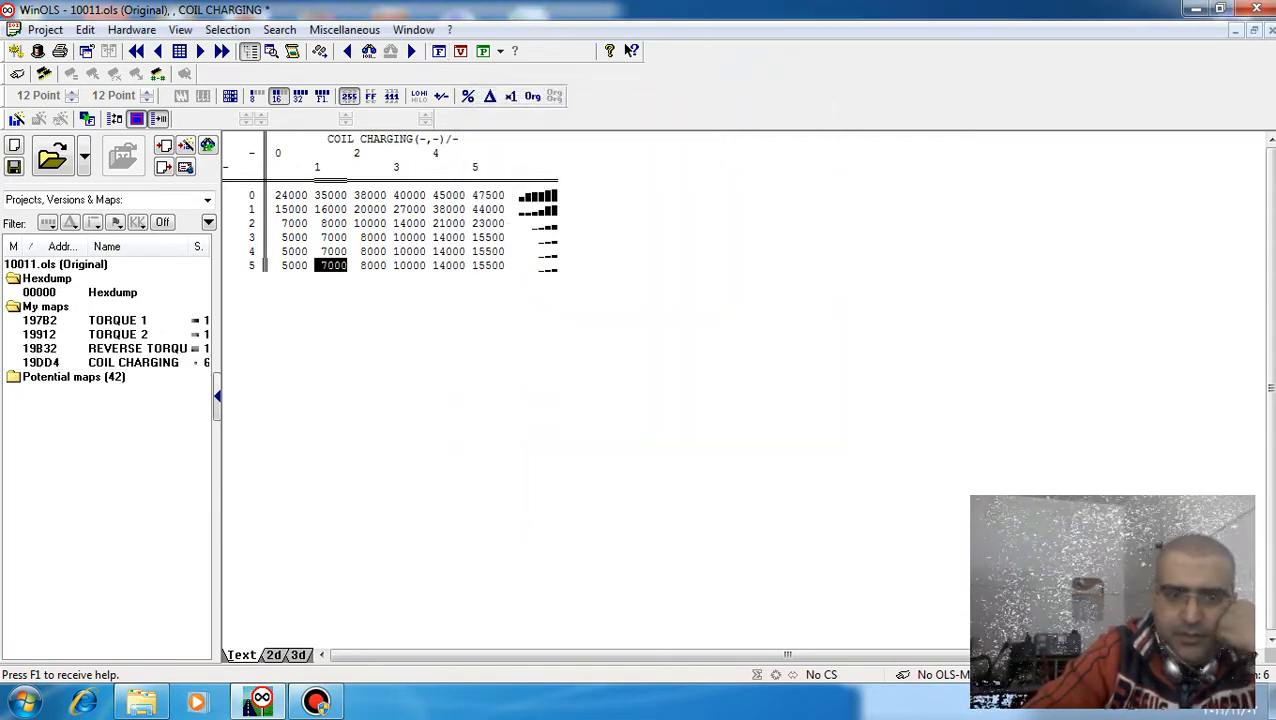
Return to the hexdump and step through the potential maps after COIL CHARGING to examine the 6x6 8-bit one at 1A1D8.
drag(449, 265, 546, 265)
double_click(112, 293)
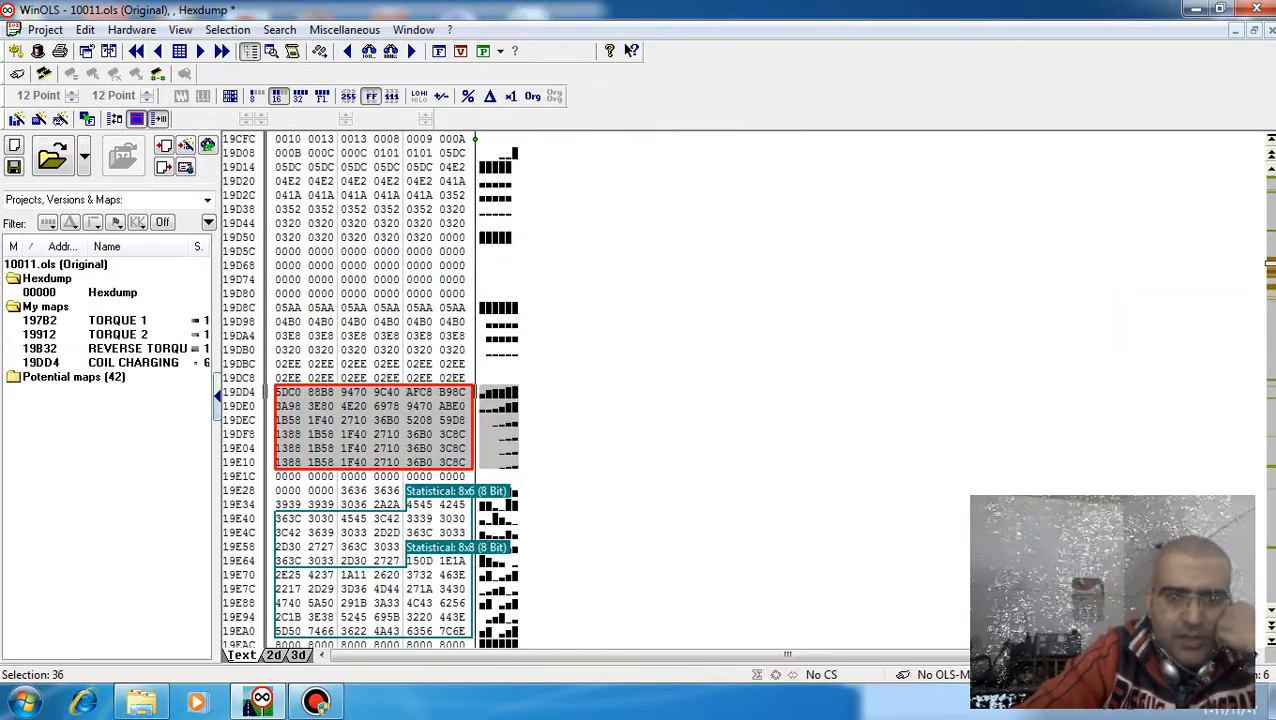
click(418, 421)
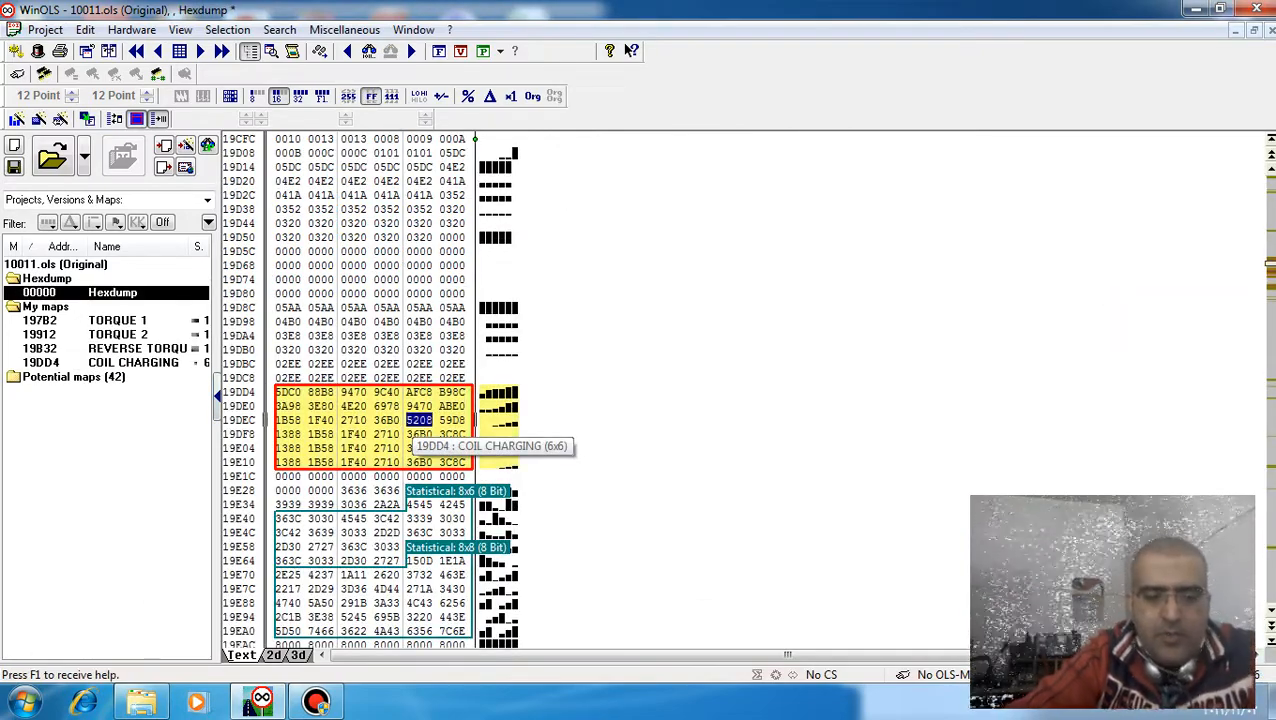
key(f)
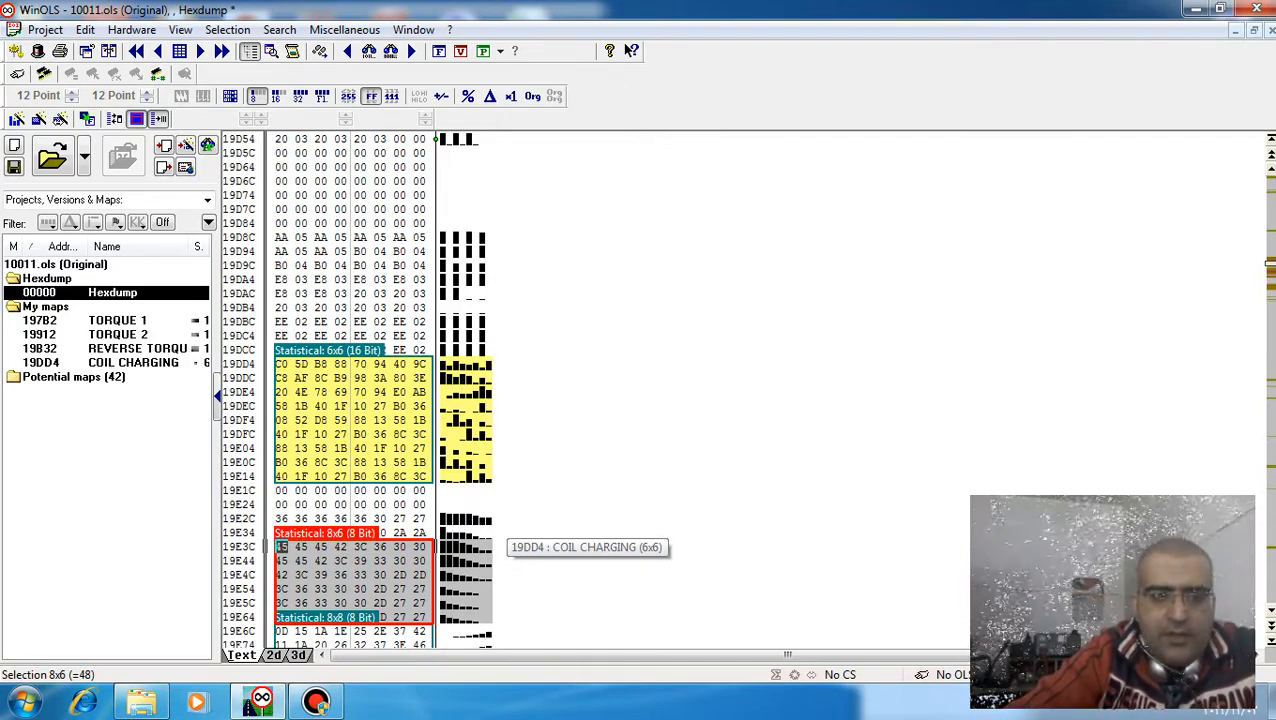
scroll(453, 389, down, 3)
key(f)
key(f)
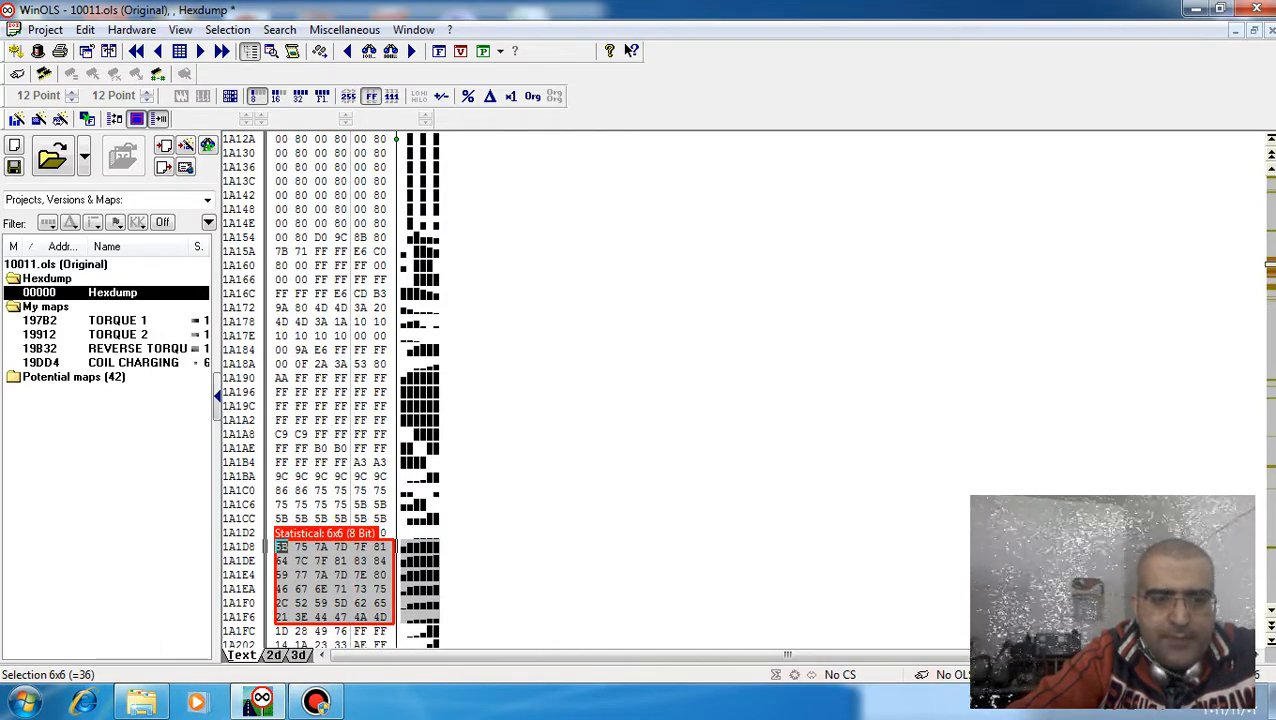
scroll(330, 390, down, 2)
scroll(330, 390, down, 2)
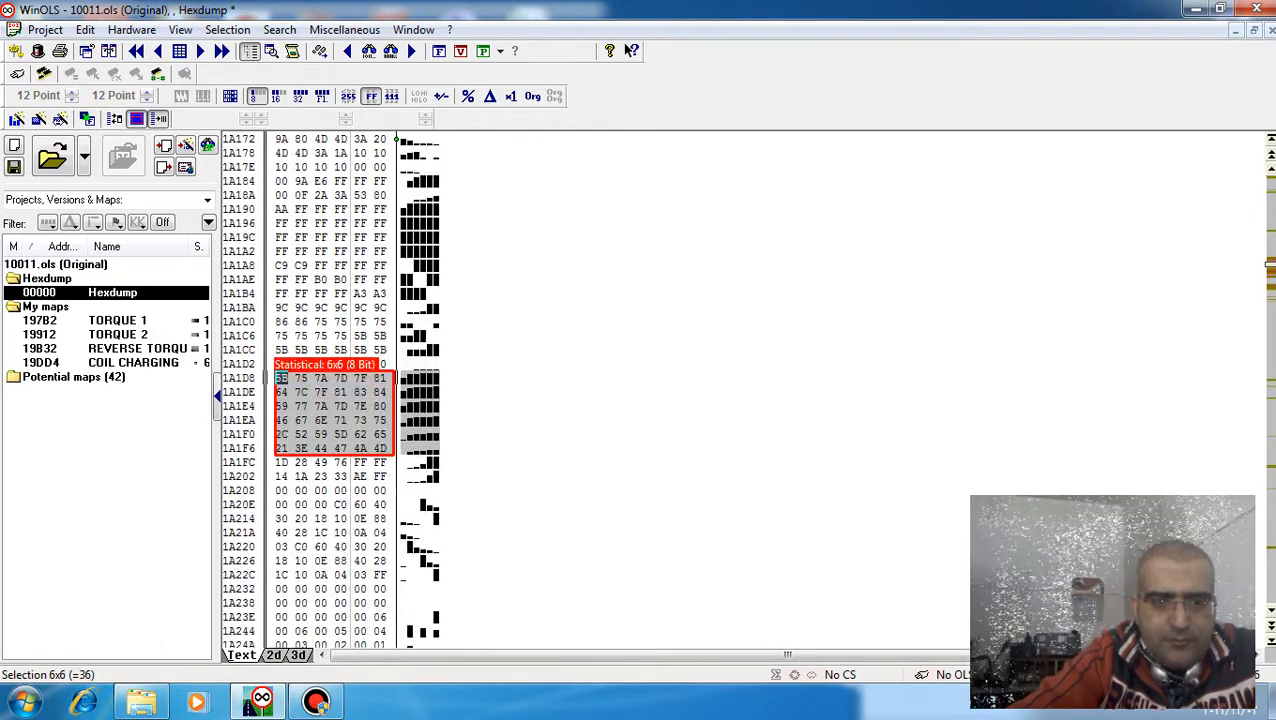
Move on past the 8x6 potential map at 1A3C8 to the 8x10 8-bit one at 1A678 and examine the values around it.
key(f)
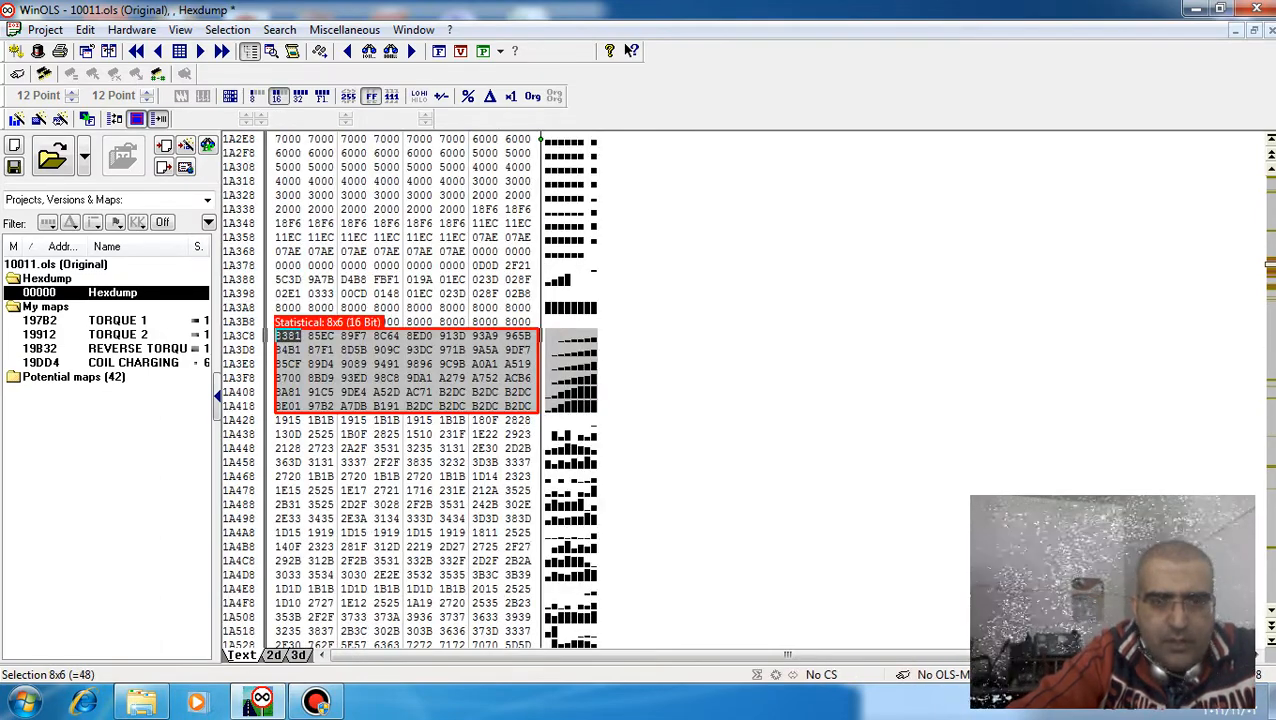
scroll(330, 390, down, 2)
key(f)
scroll(350, 390, down, 8)
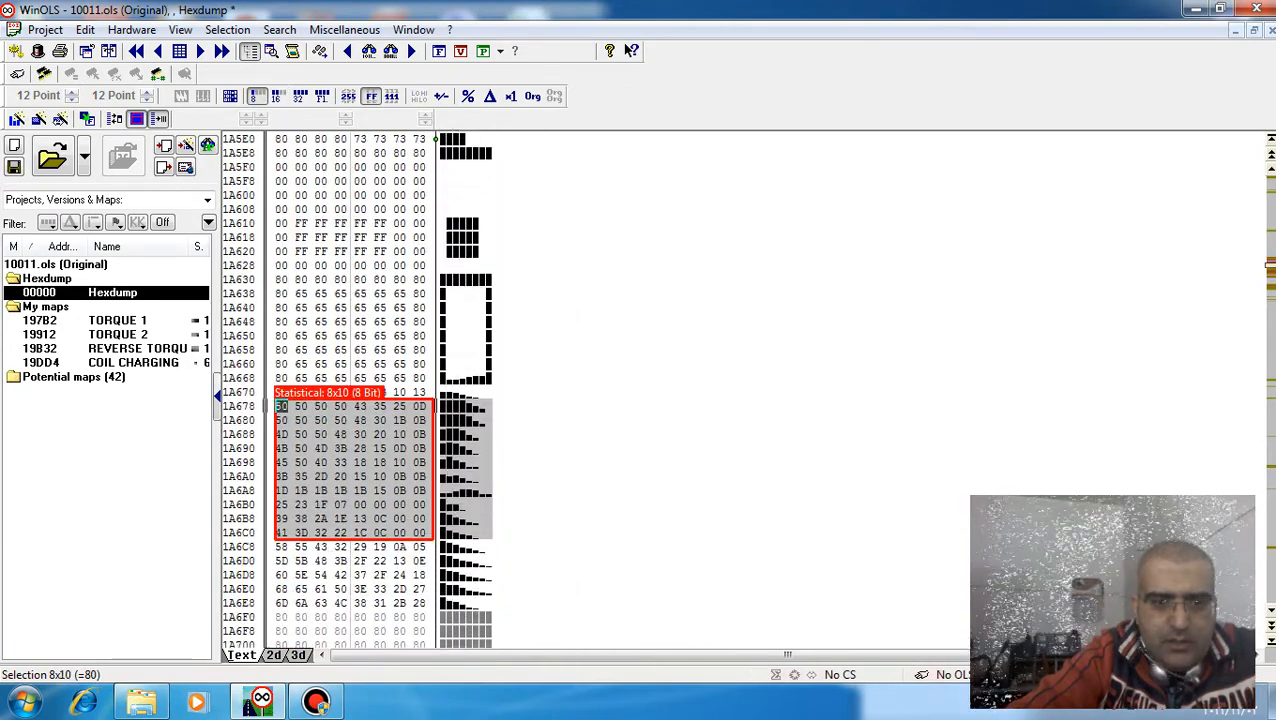
scroll(350, 390, down, 2)
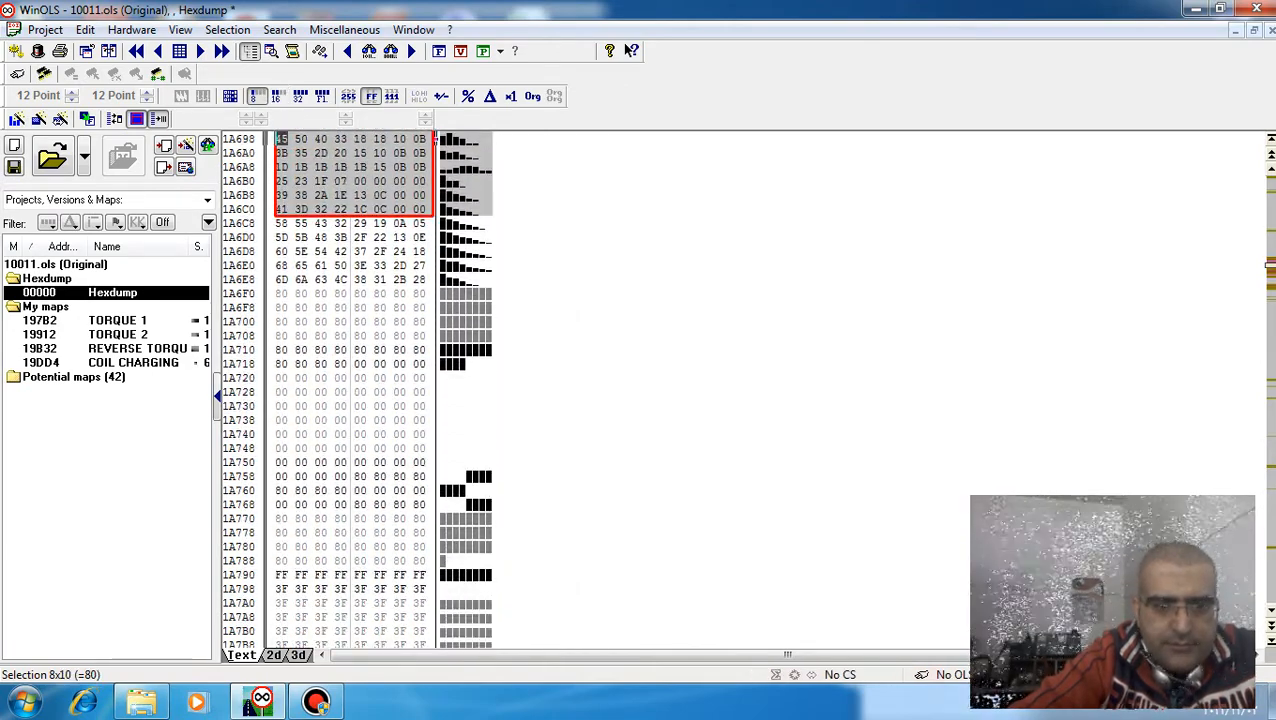
scroll(350, 390, up, 4)
scroll(356, 390, up, 2)
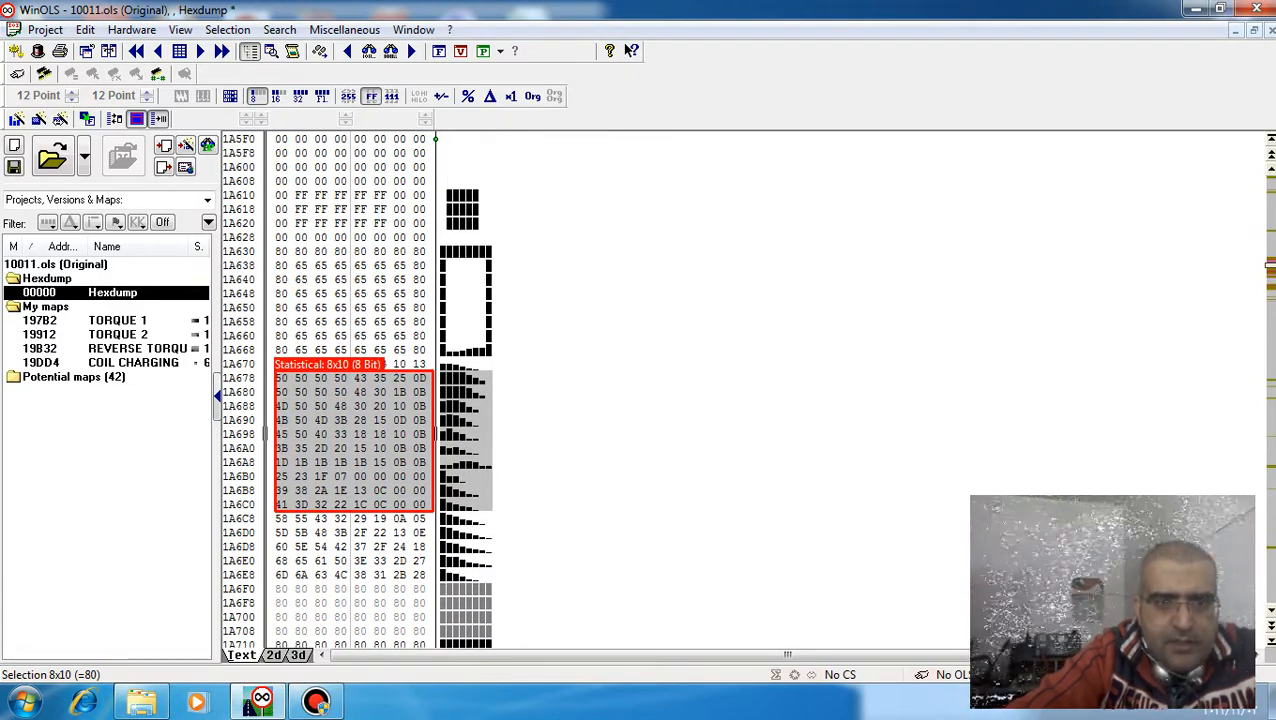
Show the hexdump values in decimal and mark the block starting at 1A630, above the 8x10 potential map, to examine it.
click(281, 251)
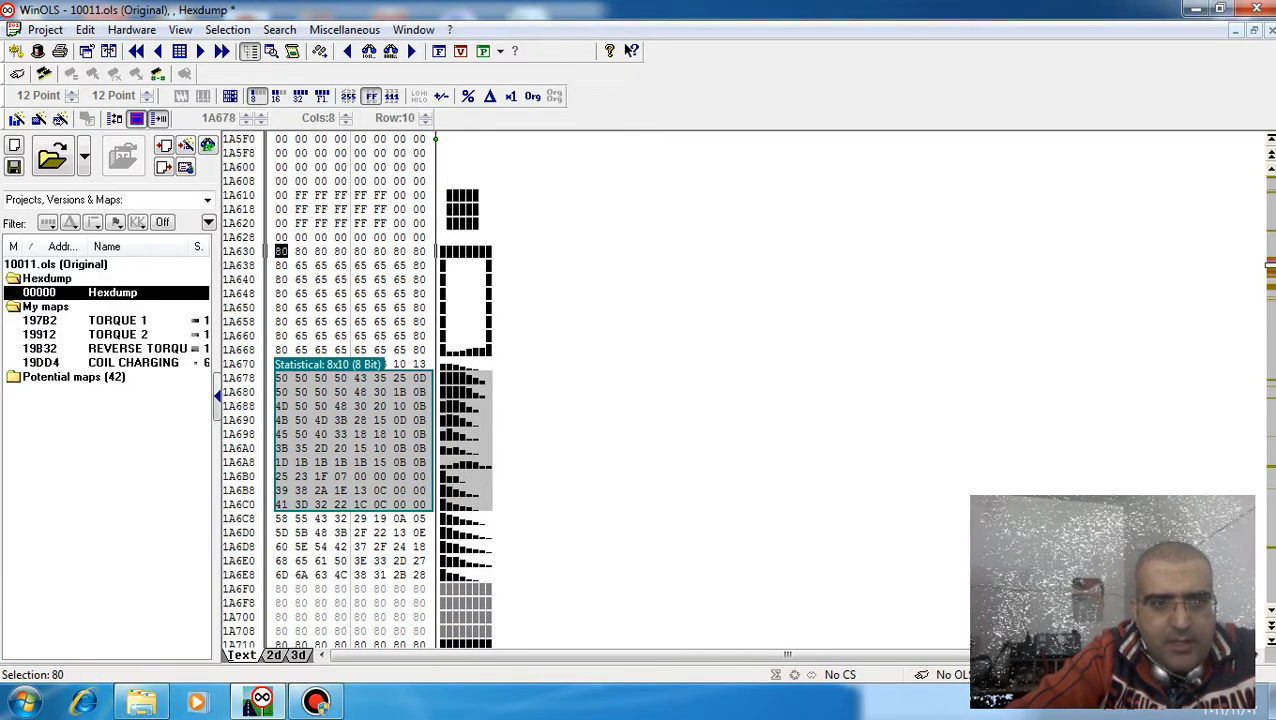
drag(281, 251, 419, 350)
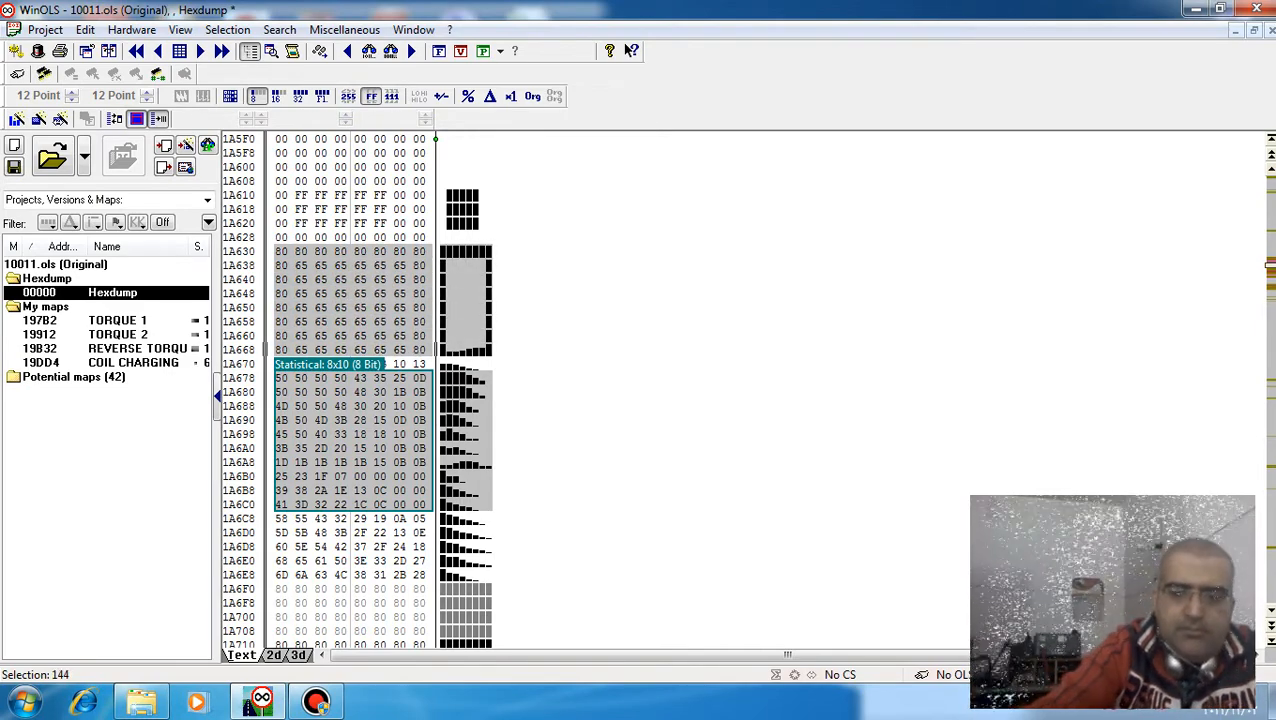
click(419, 350)
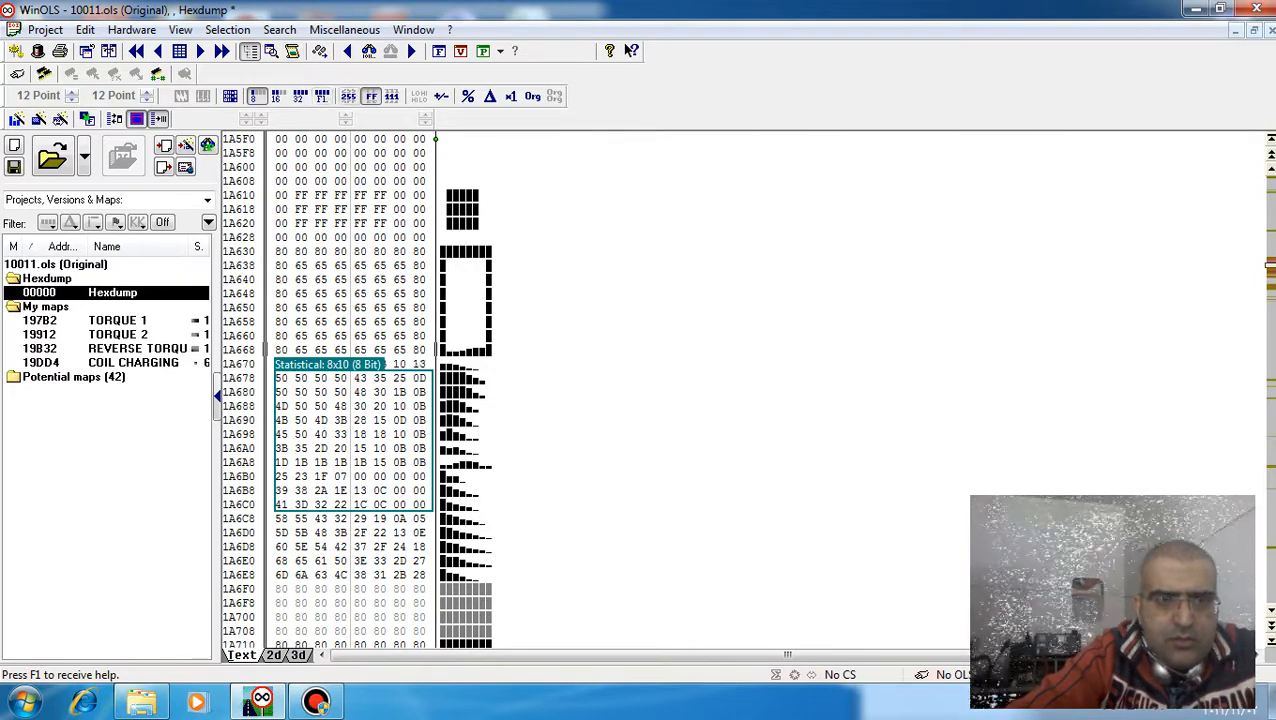
click(348, 95)
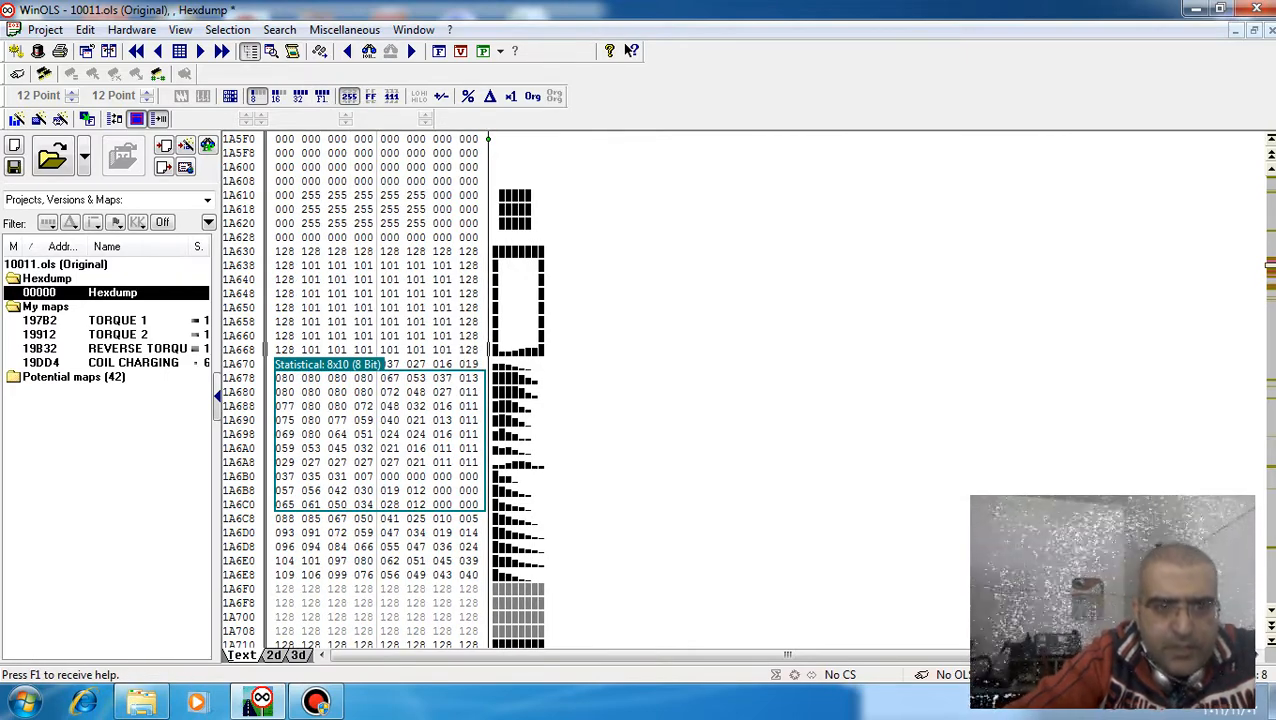
click(285, 251)
mouse_move(285, 251)
mouse_down()
mouse_move(363, 321)
mouse_move(468, 350)
mouse_up()
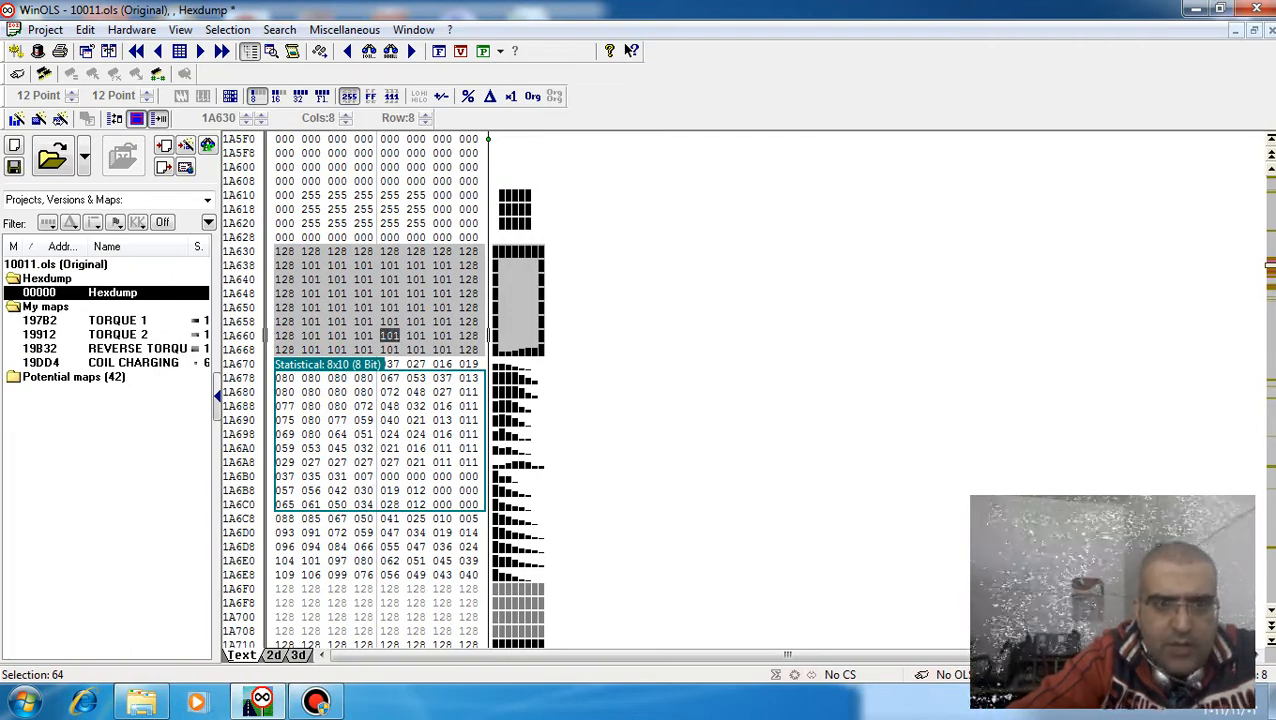
click(415, 391)
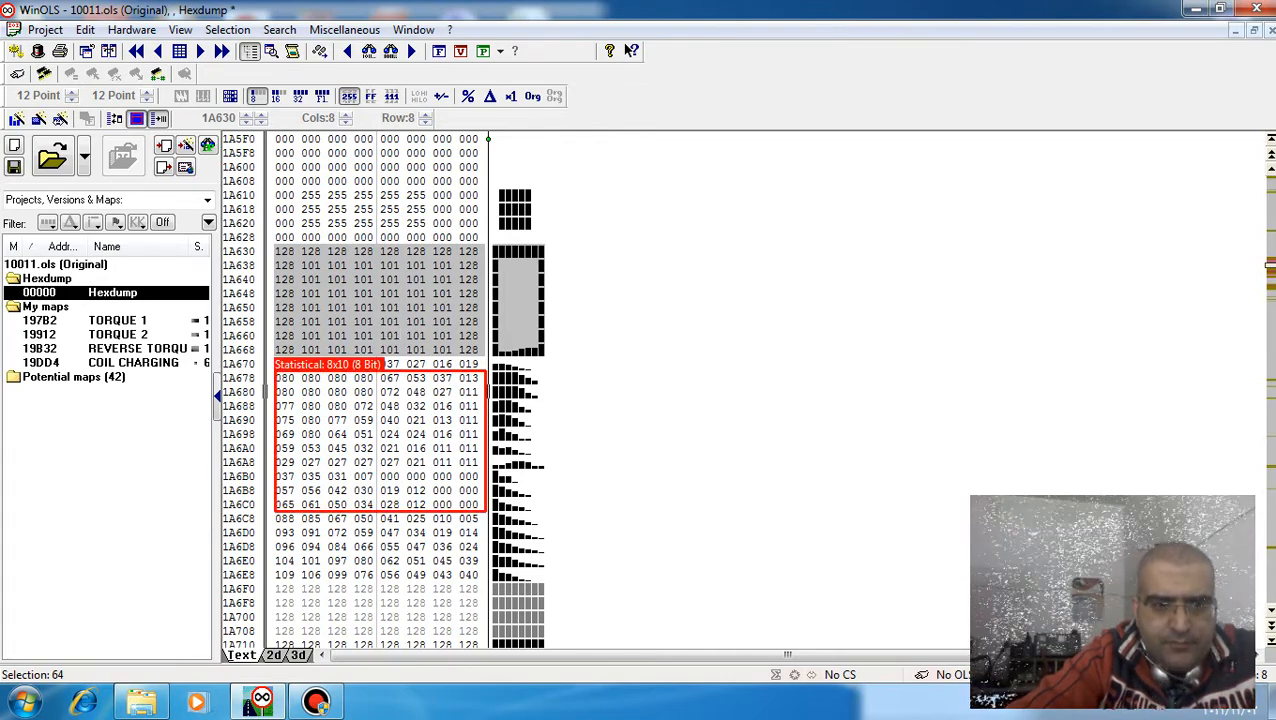
Move on past the 8x6 potential map at 1A874 to the 12x16 8-bit one at 1A9EE and examine its values.
key(n)
scroll(415, 391, down, 4)
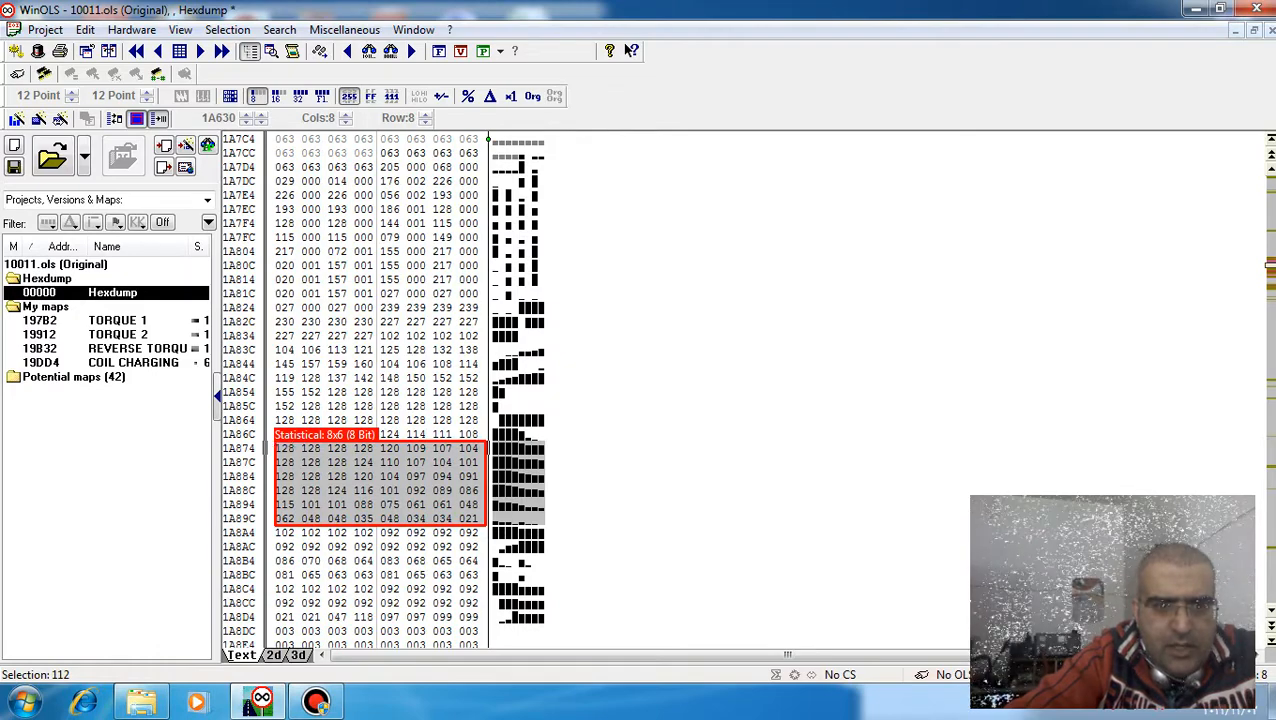
scroll(389, 391, down, 2)
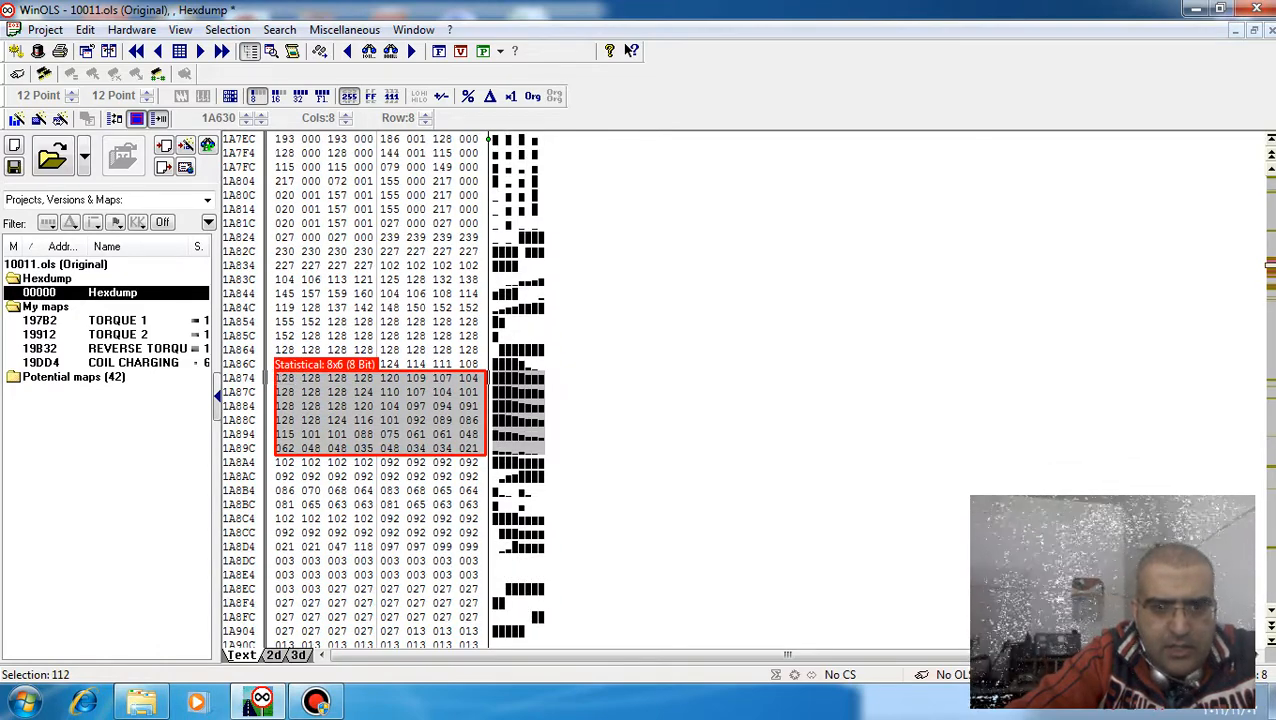
key(f)
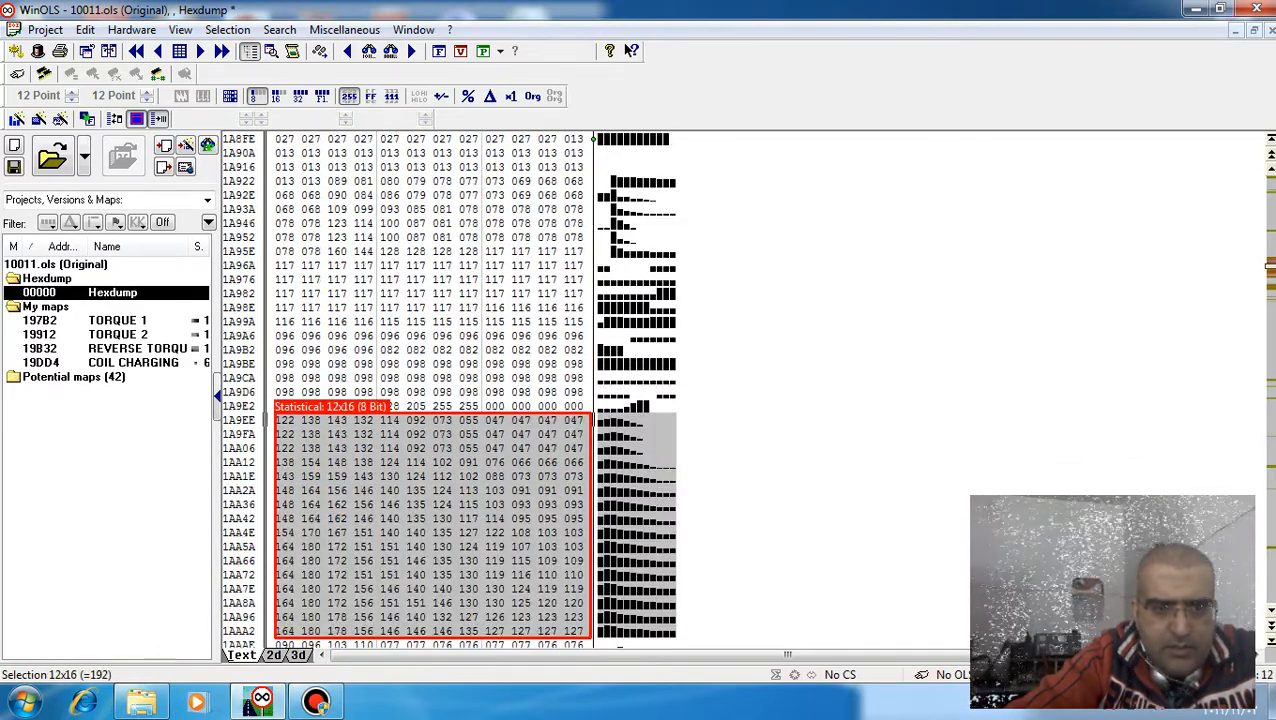
scroll(432, 391, down, 2)
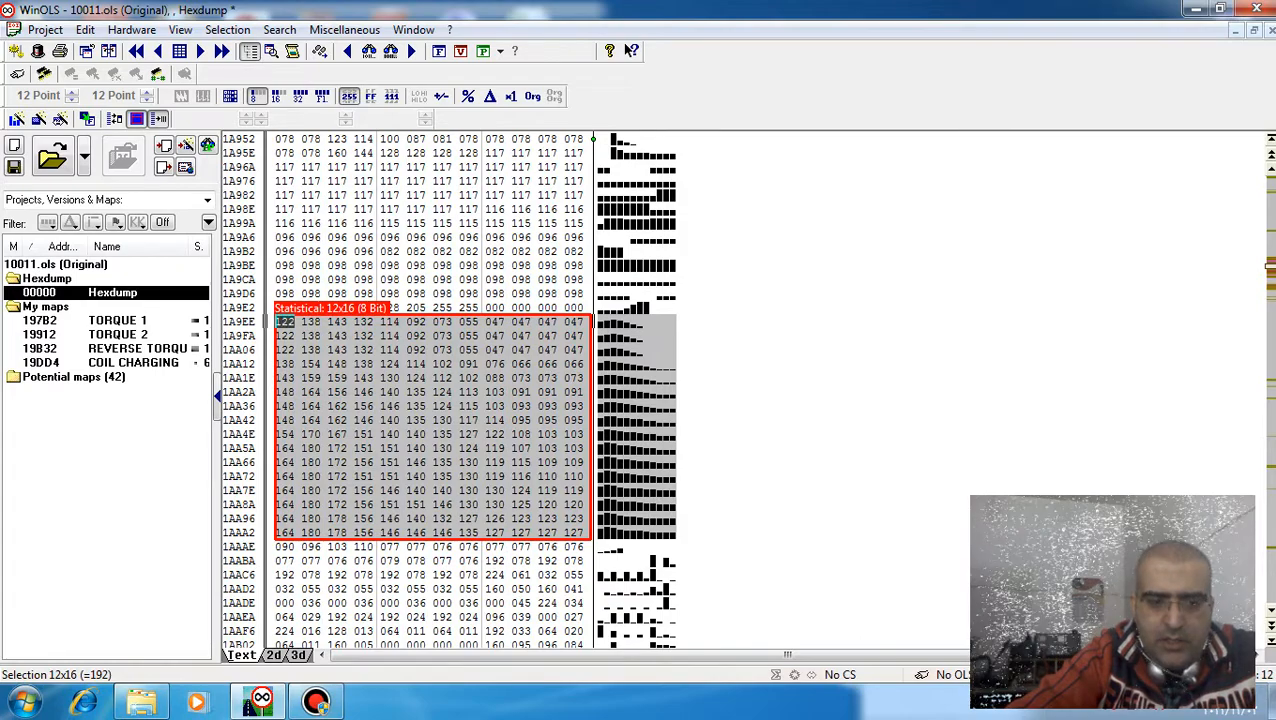
Create a map from the 12x16 potential map at 1A9EE and set its description to SPARK ADVANCE in its properties.
key(t)
key(t)
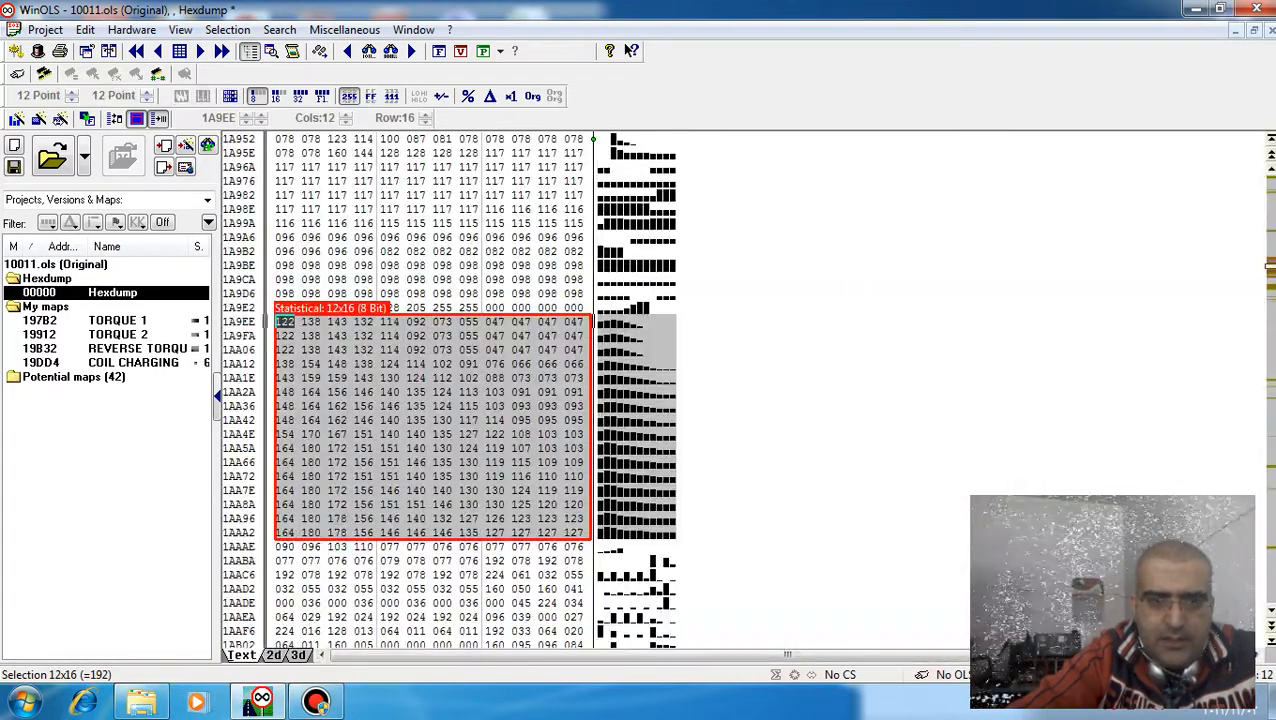
double_click(337, 434)
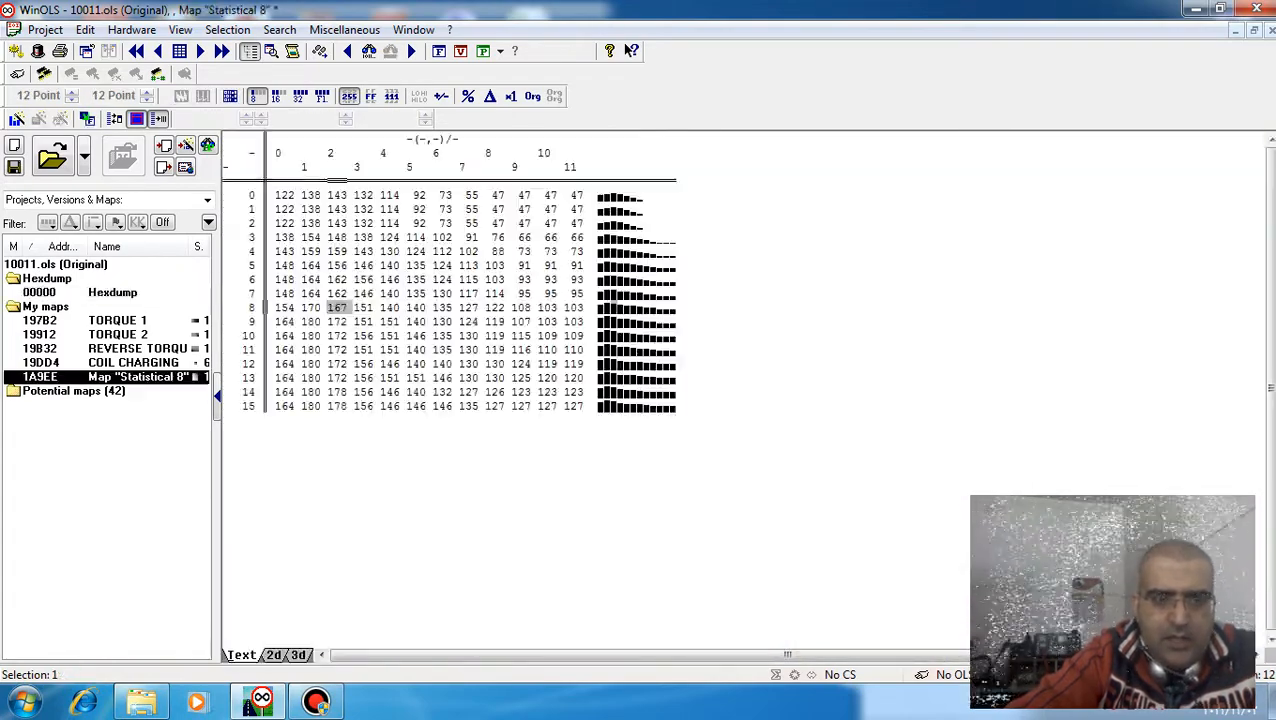
right_click(309, 494)
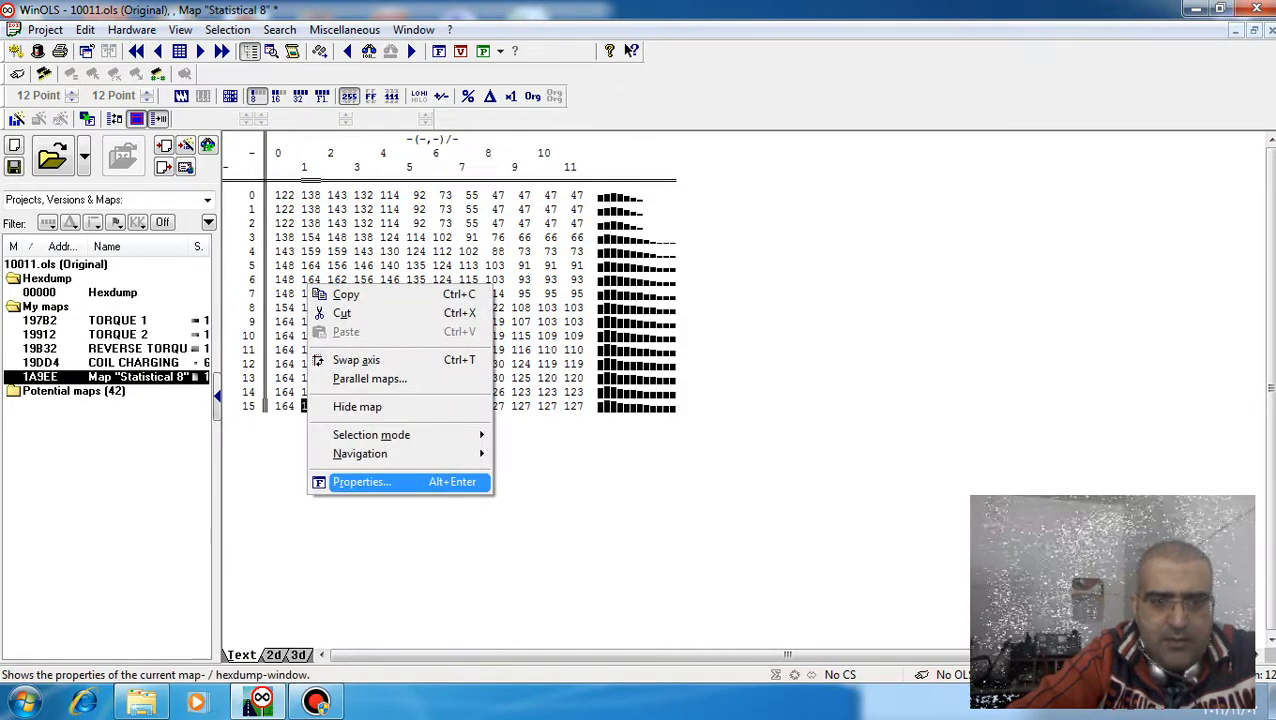
click(360, 481)
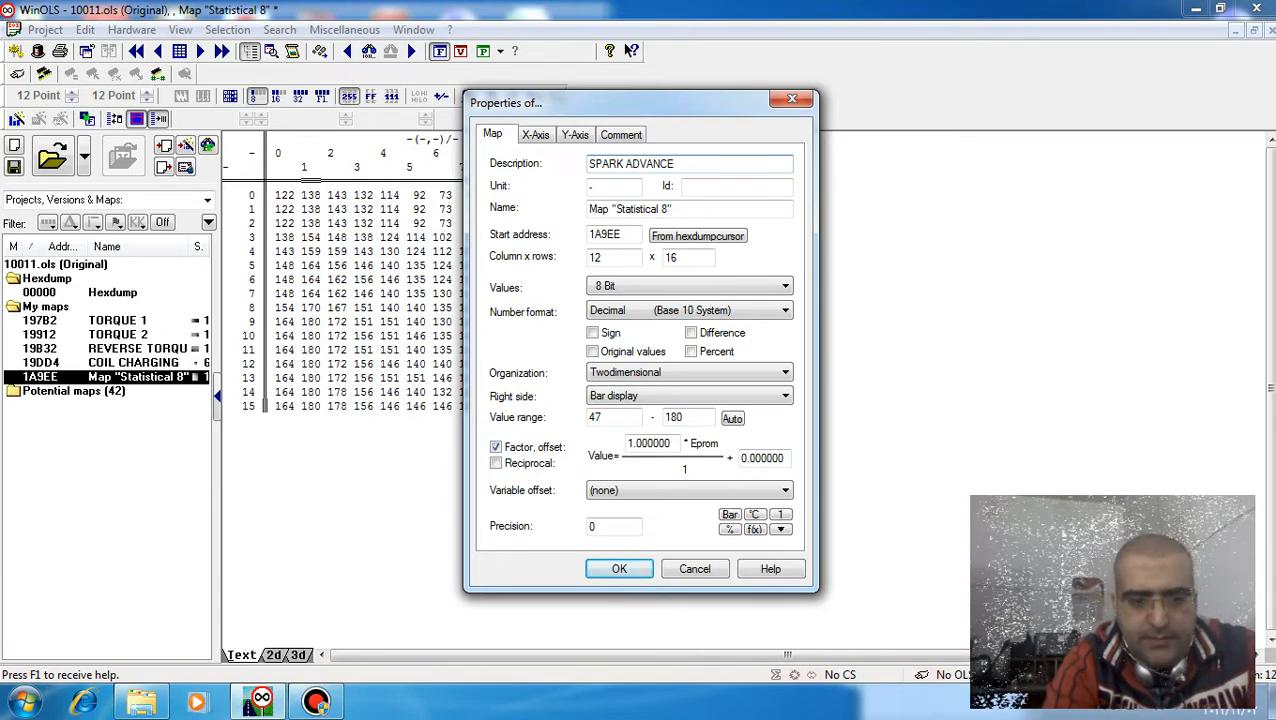
Copy the description SPARK ADVANCE into the name of the map at 1A9EE and apply the properties.
key(ctrl+a)
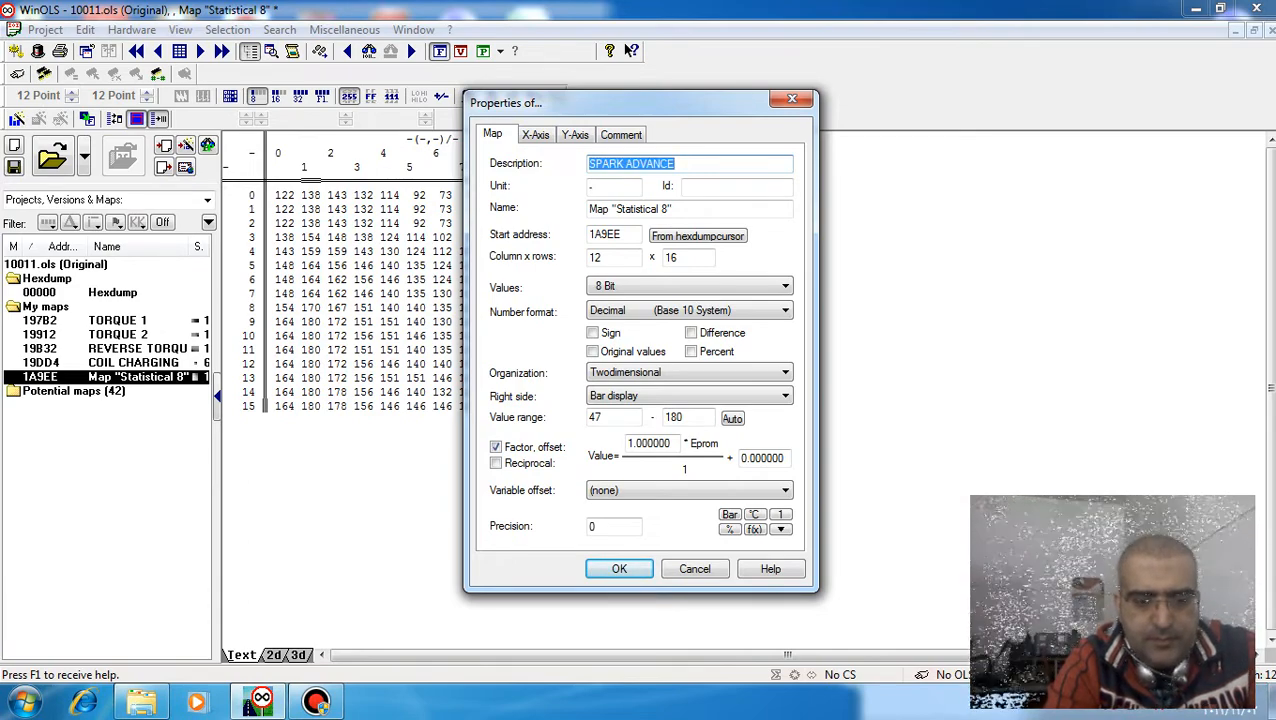
key(ctrl+c)
key(Tab)
key(Tab)
key(Tab)
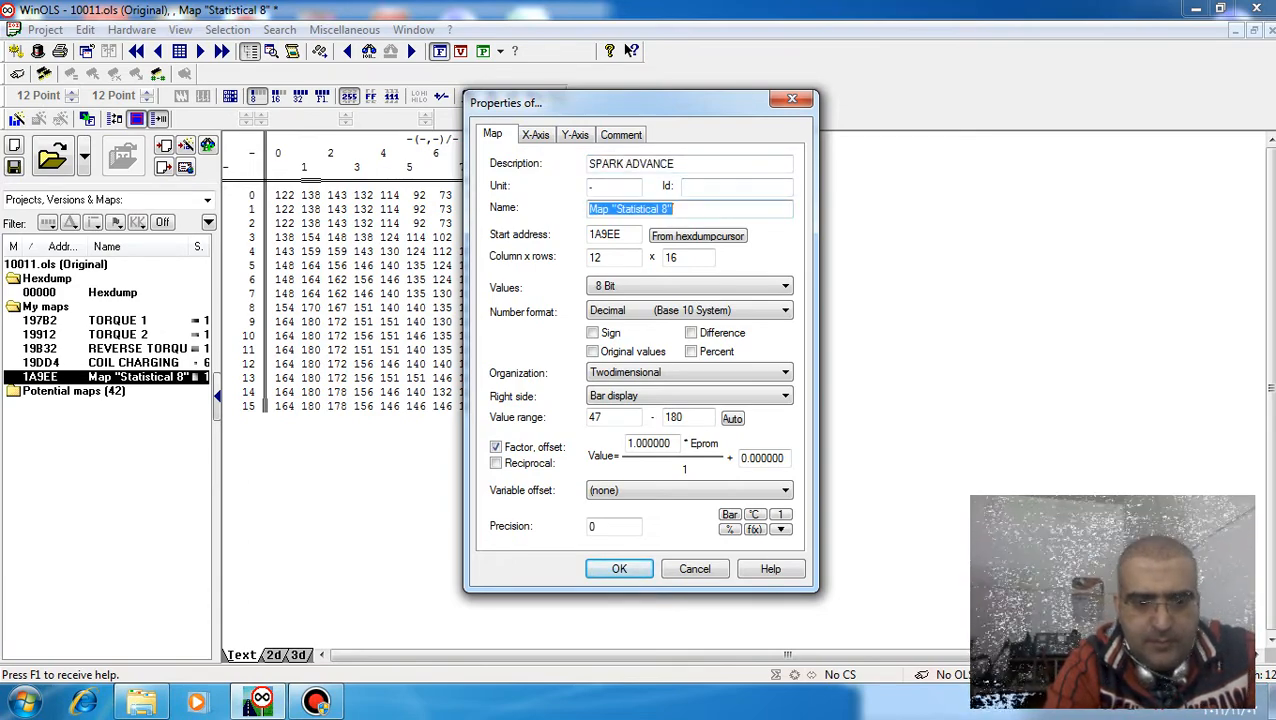
key(ctrl+v)
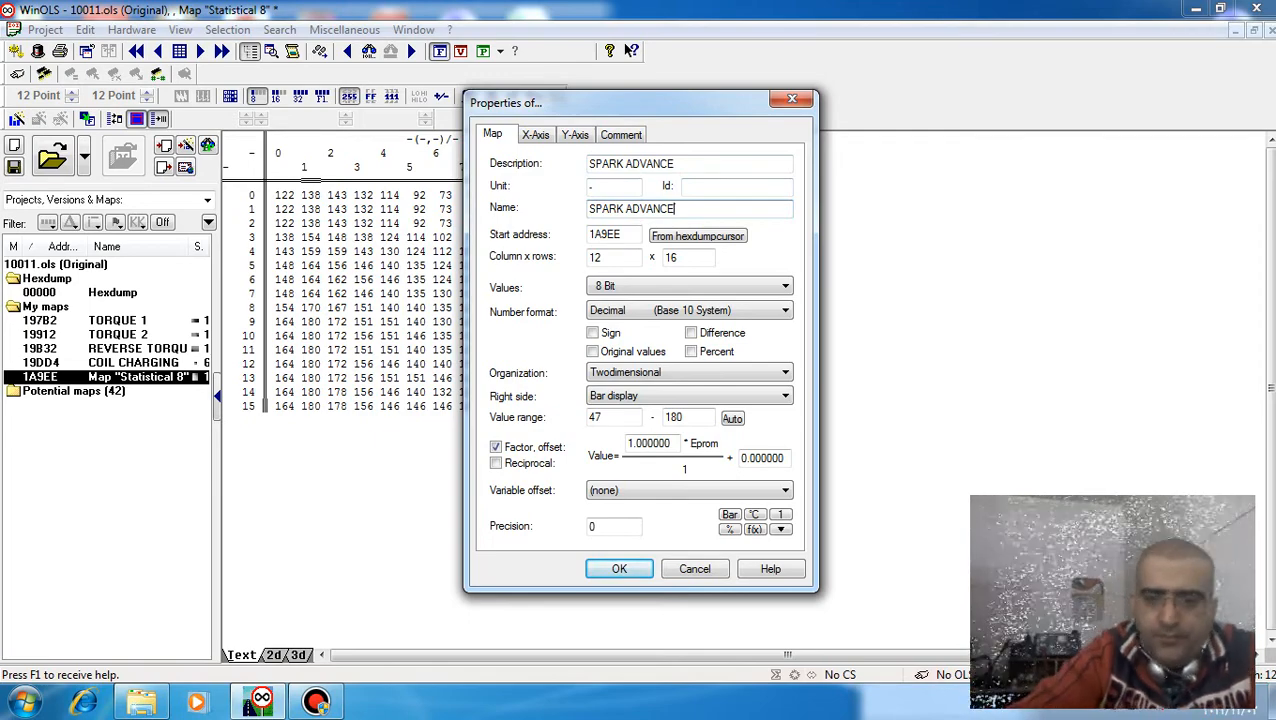
key(Return)
click(363, 406)
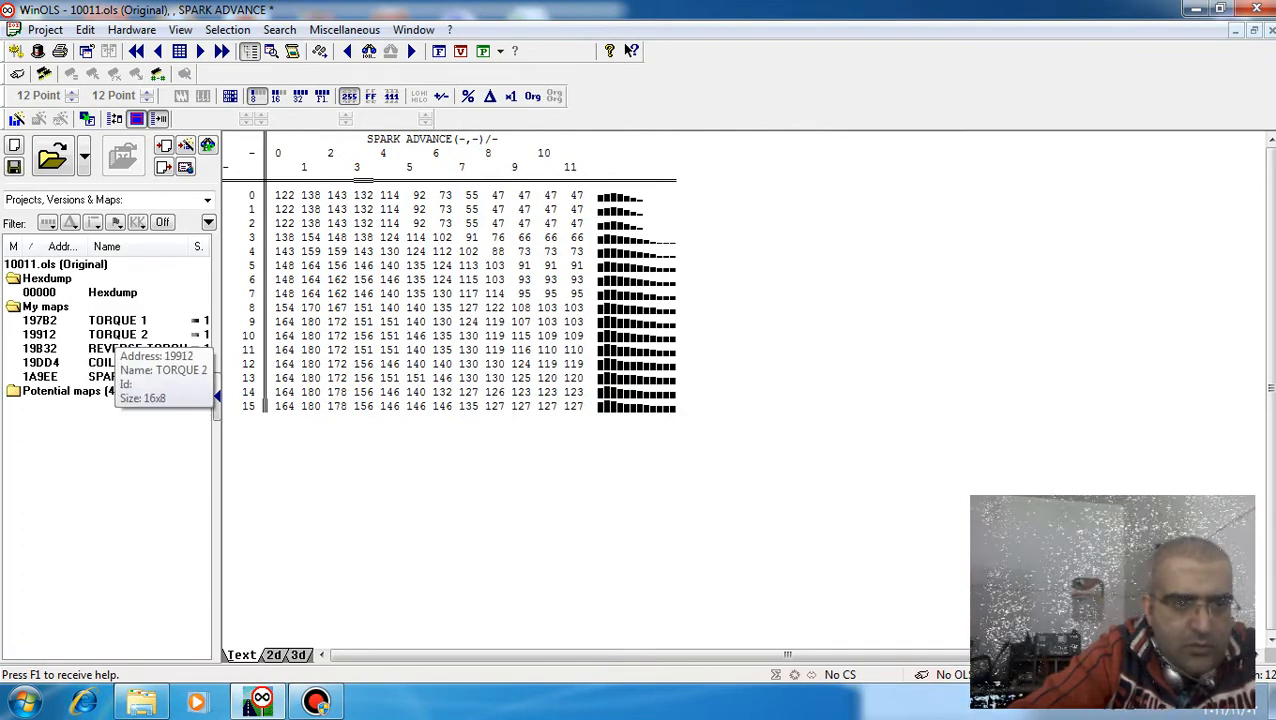
Return to the hexdump and examine the 8x8 8-bit potential maps at 1B184 and 1B214 that follow SPARK ADVANCE.
double_click(100, 292)
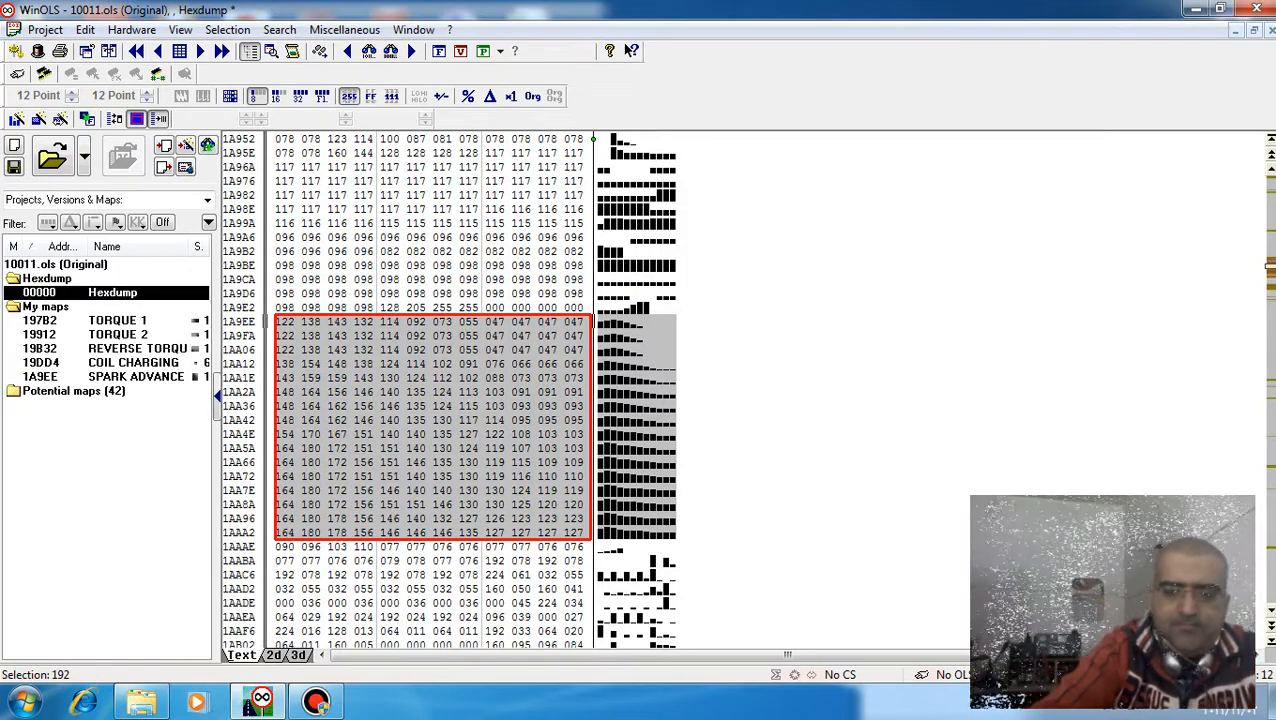
key(Escape)
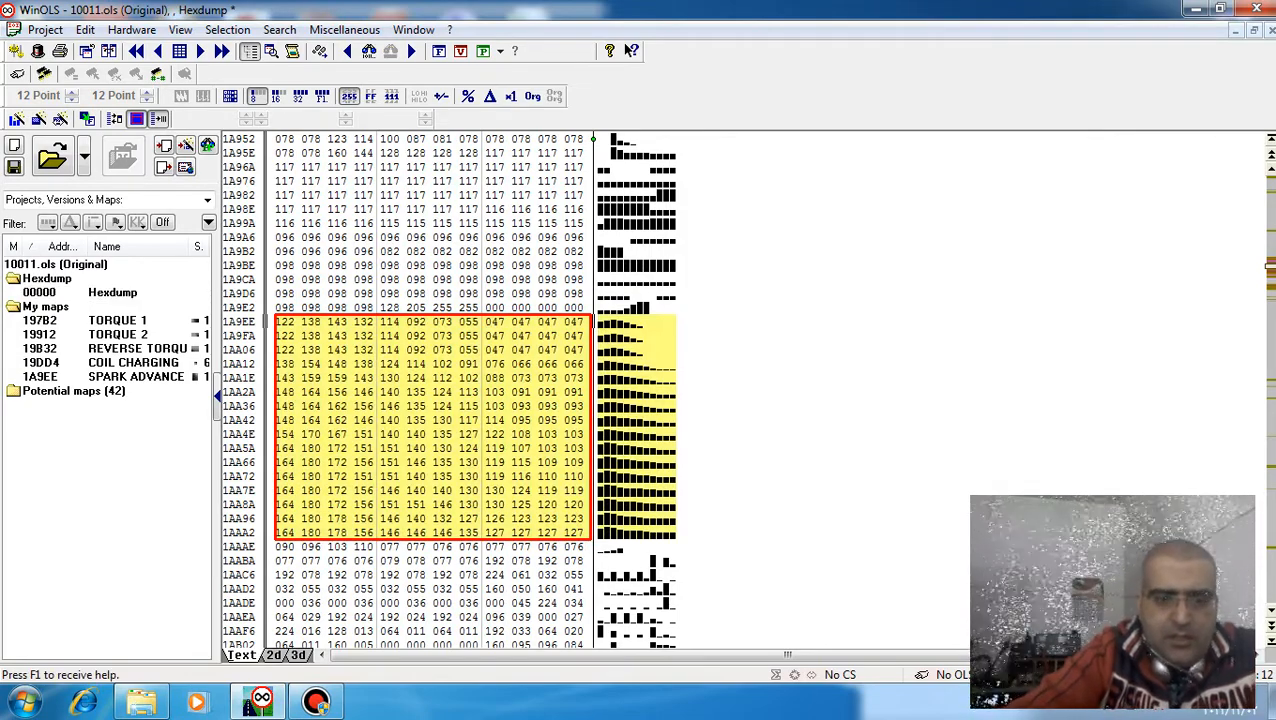
scroll(450, 390, down, 5)
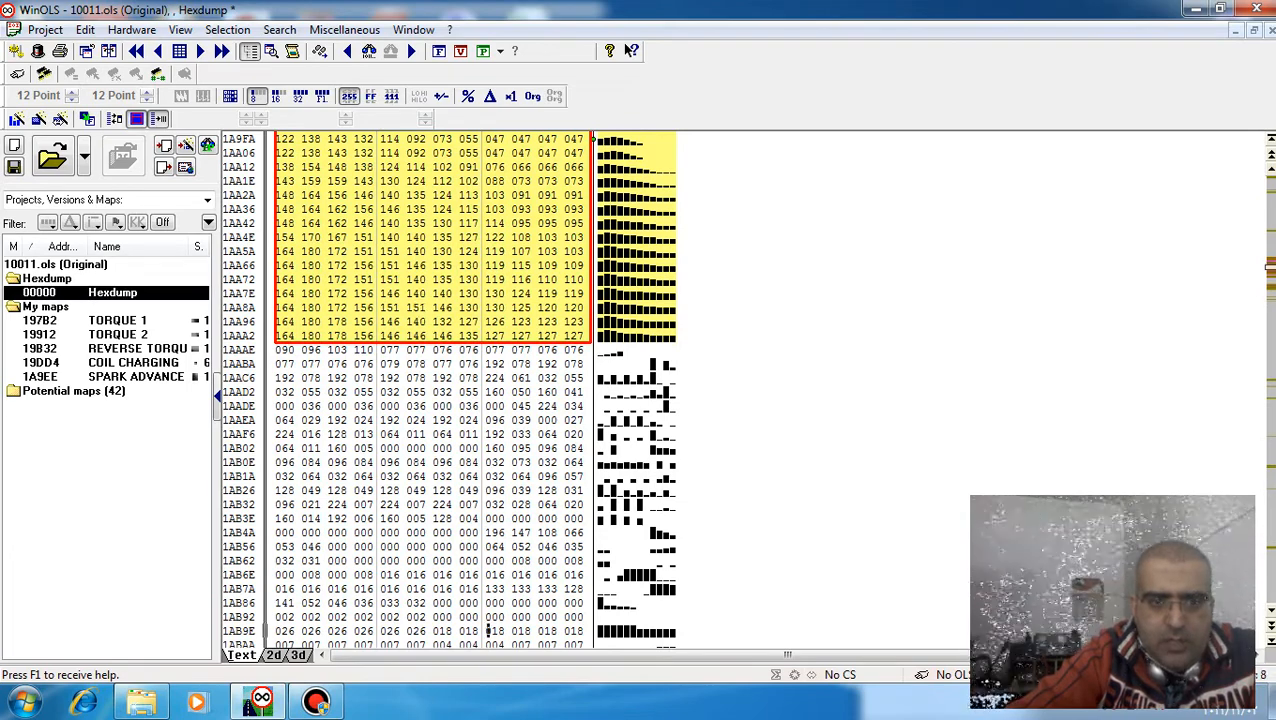
key(f)
scroll(450, 390, down, 5)
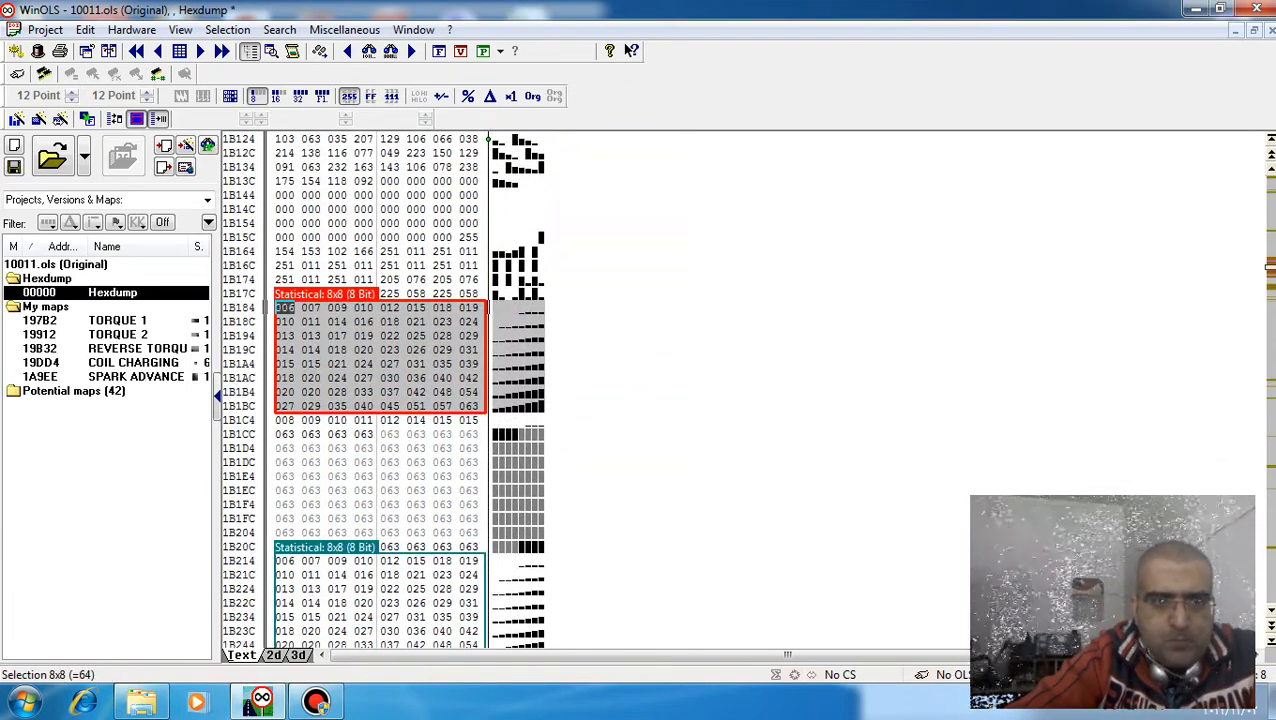
key(f)
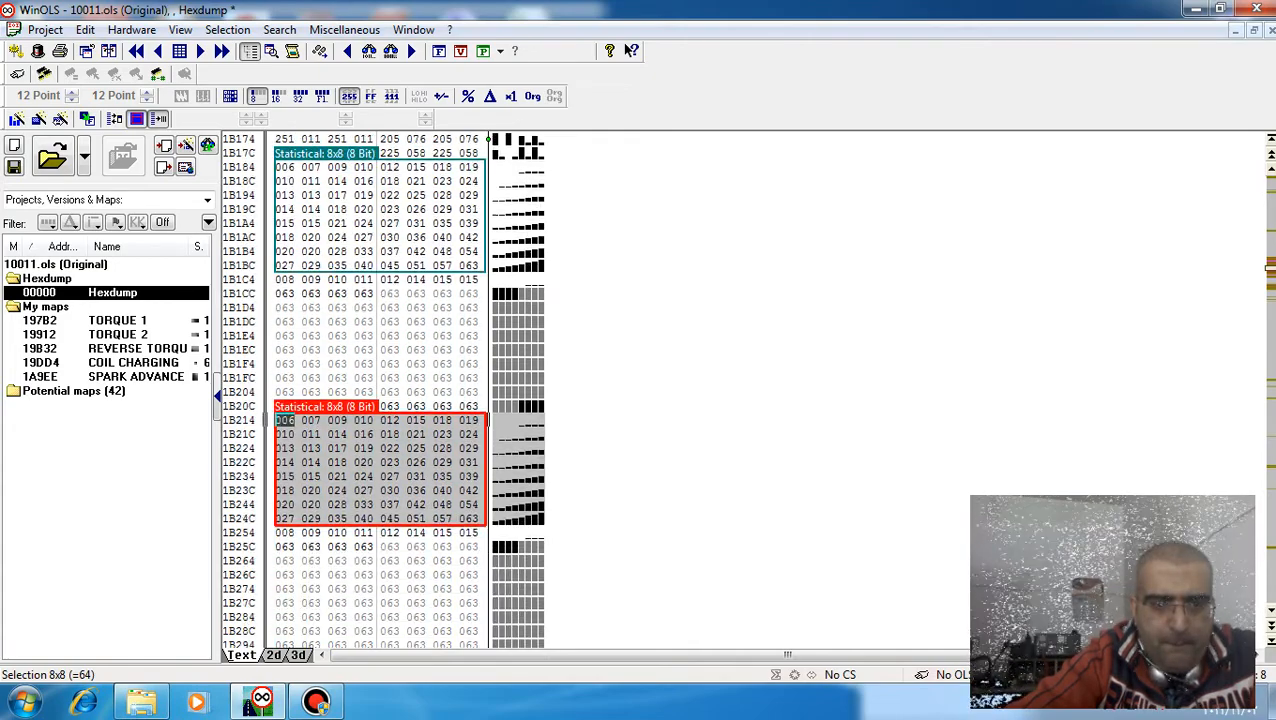
Step through the potential maps from the 12x6 16-bit one at 1B5A8 to the 8x8 8-bit one at 1BC04.
key(f)
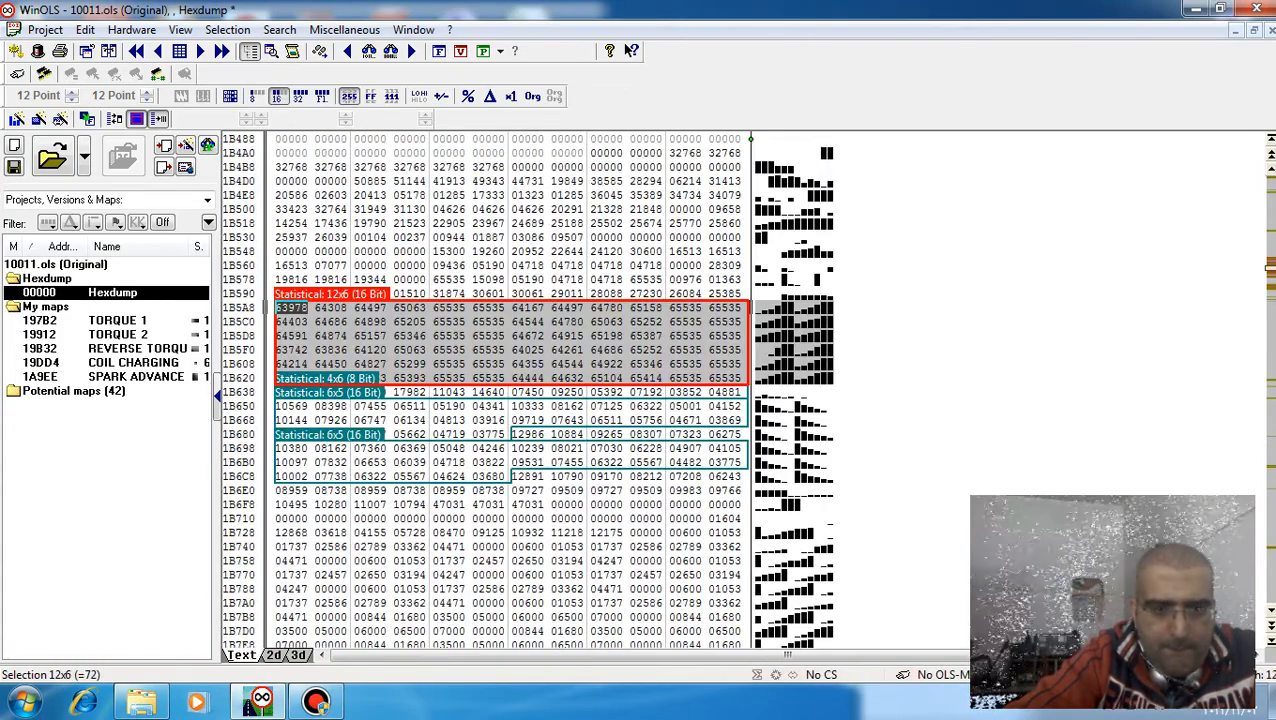
key(f)
key(f)
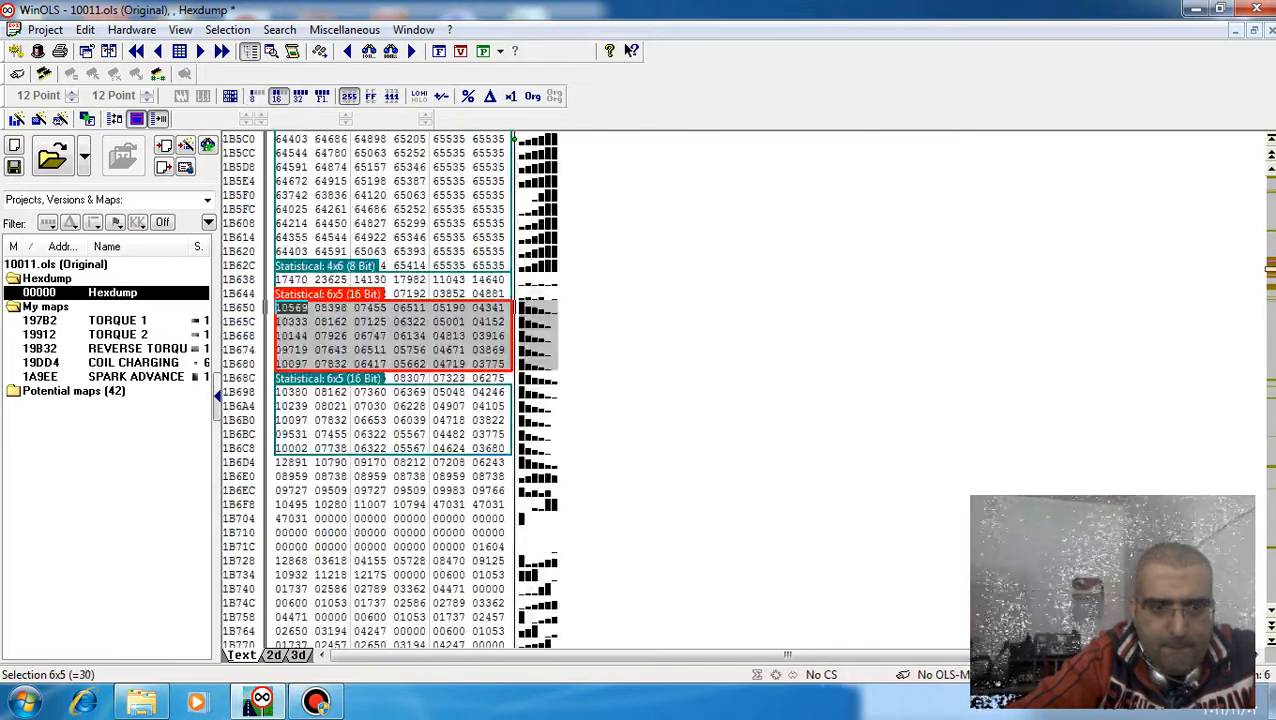
key(f)
key(f)
key(f)
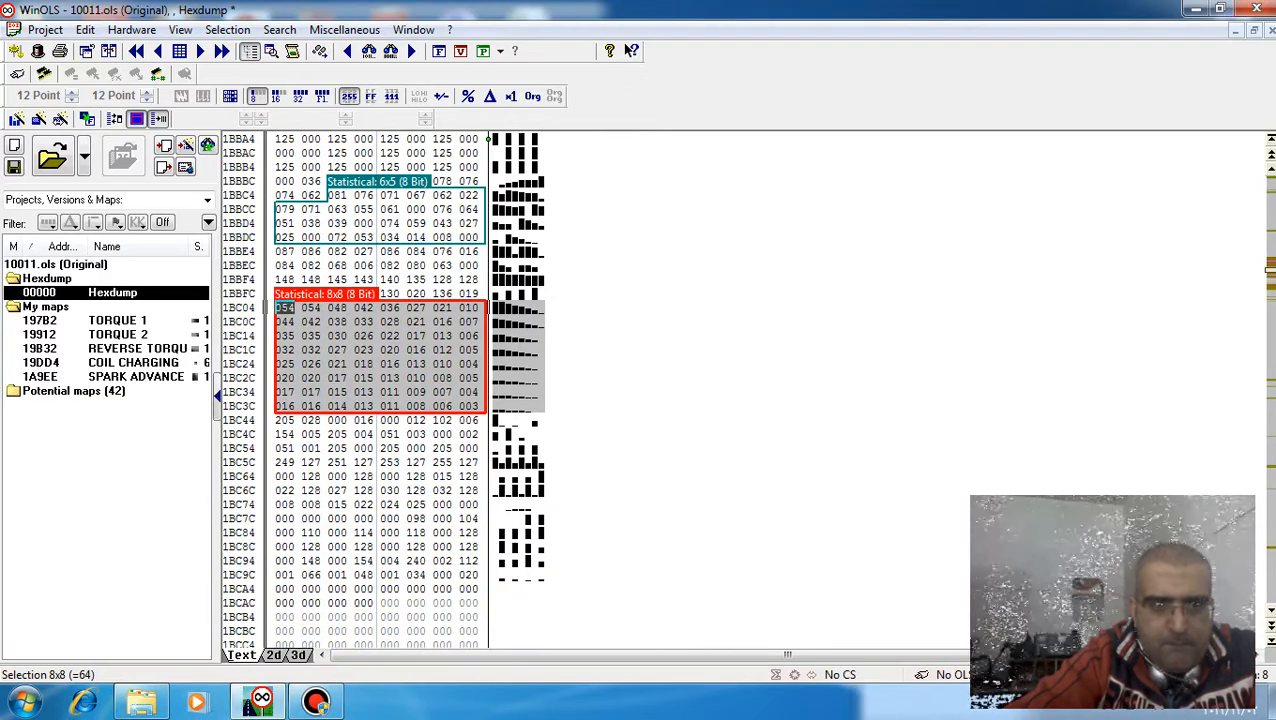
Examine the 16-bit potential maps from the 8x8 one at 1C3C4 through to the 4x8 one at 1D056.
key(f)
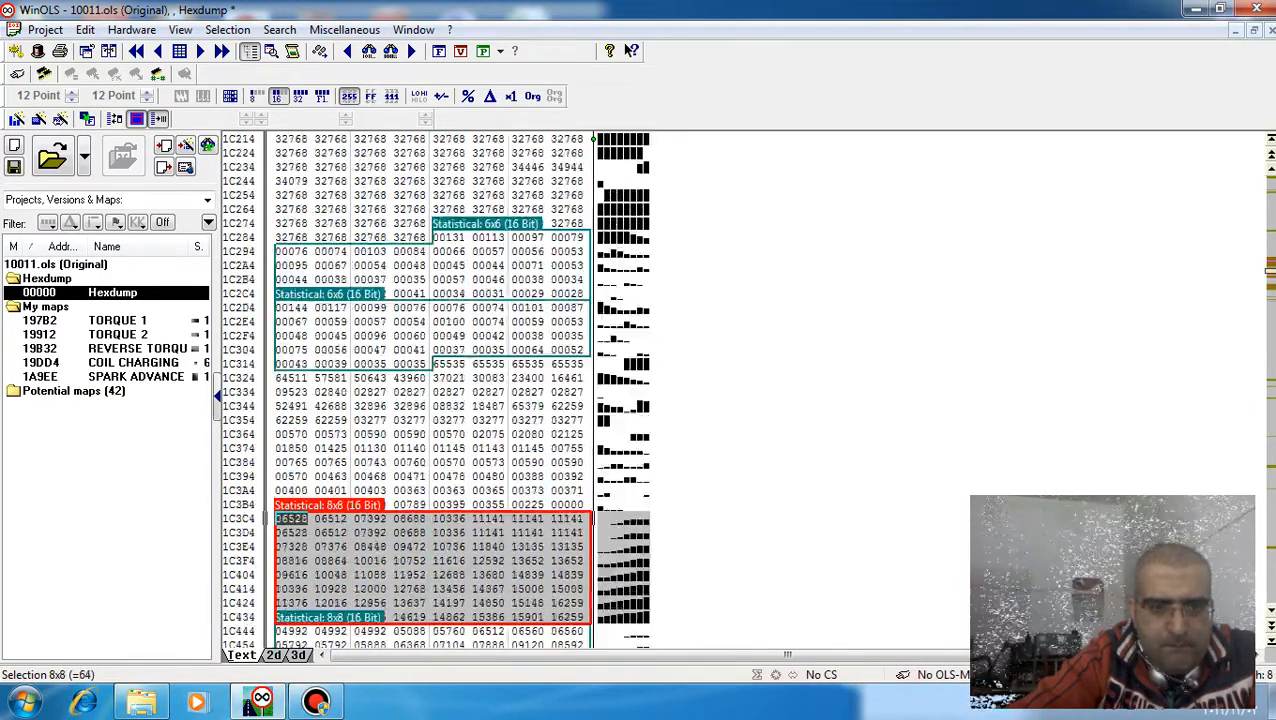
key(f)
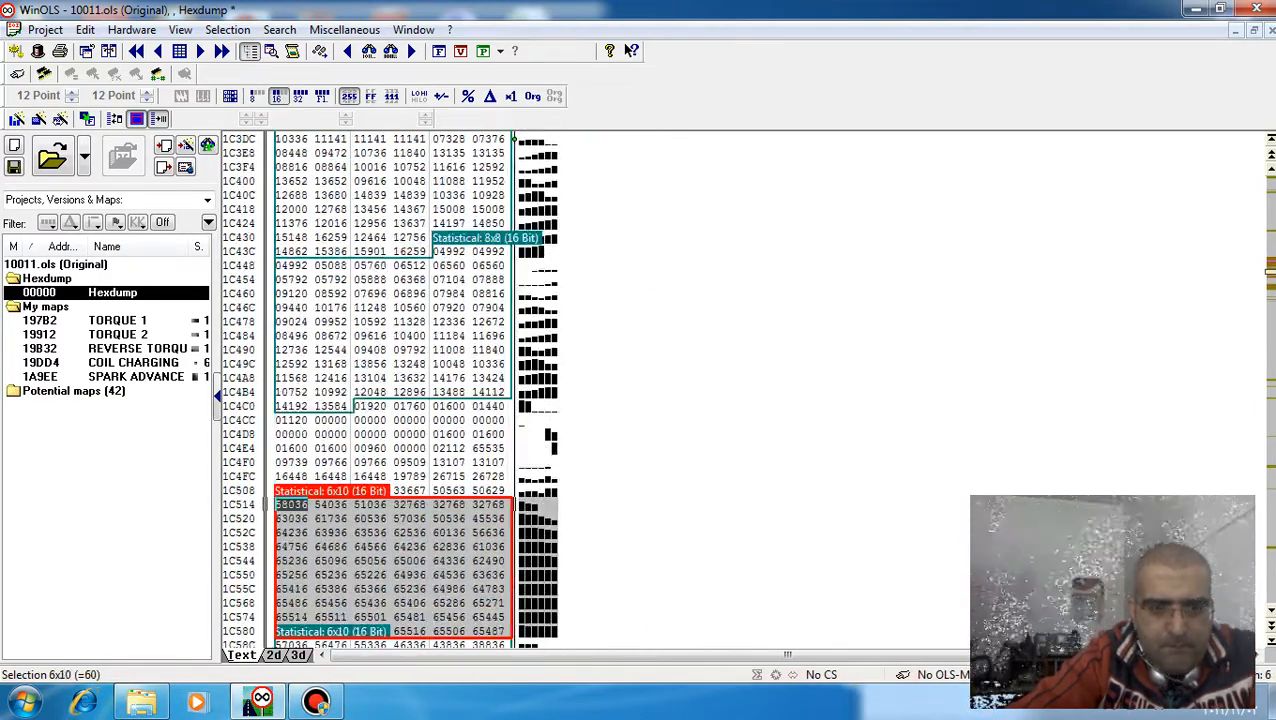
key(f)
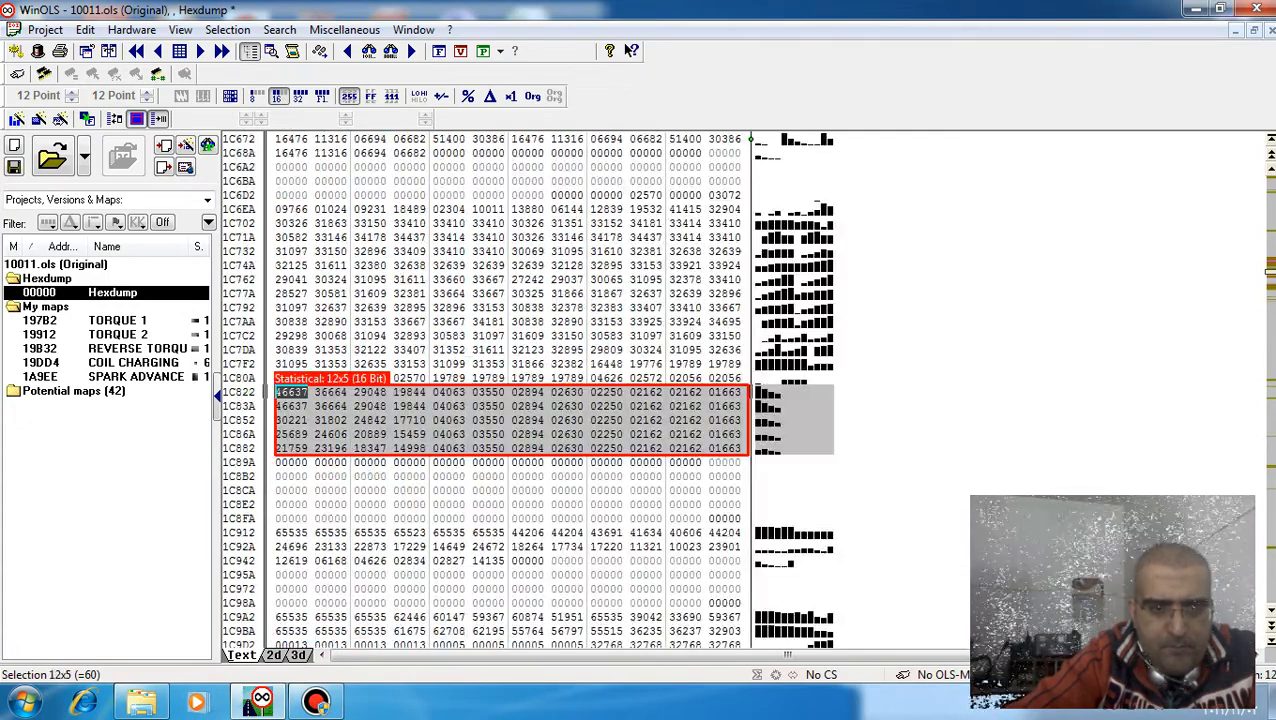
key(f)
key(f)
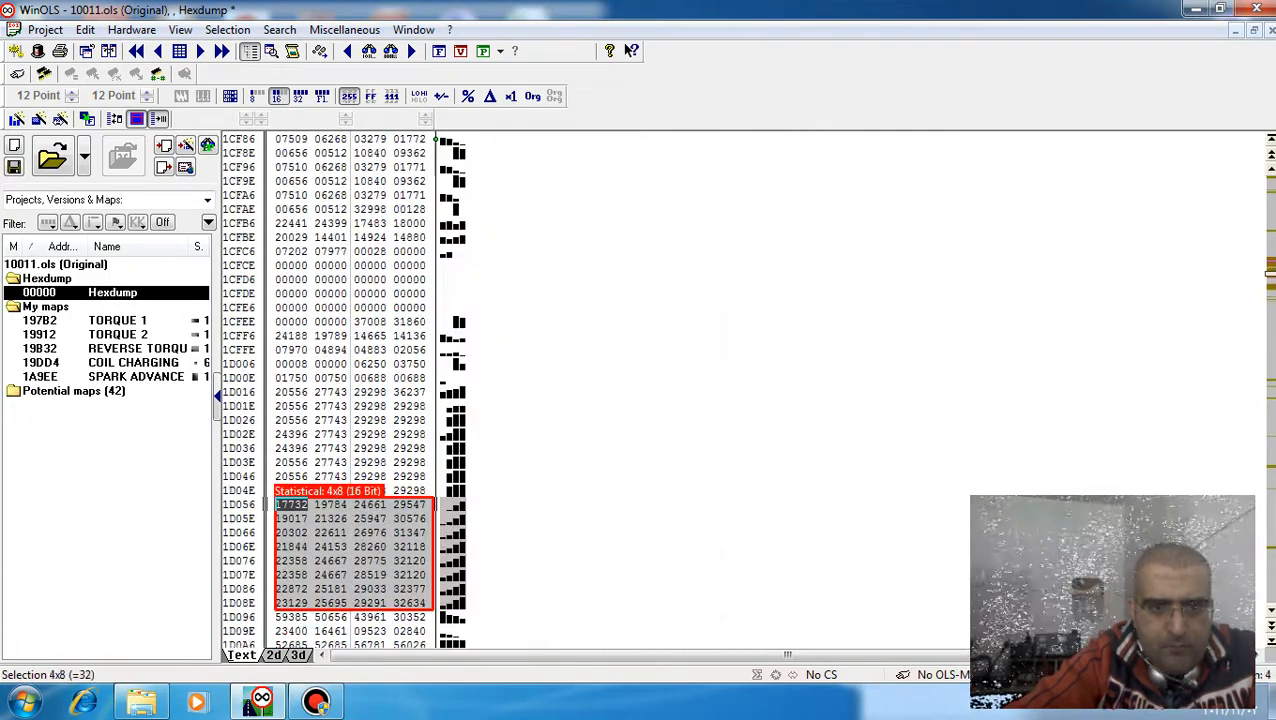
Step on through the 12x7 potential map at 1D70A and the 4x5 one at 1DDA0 to the 8x8 one at 1E090.
key(f)
key(f)
key(f)
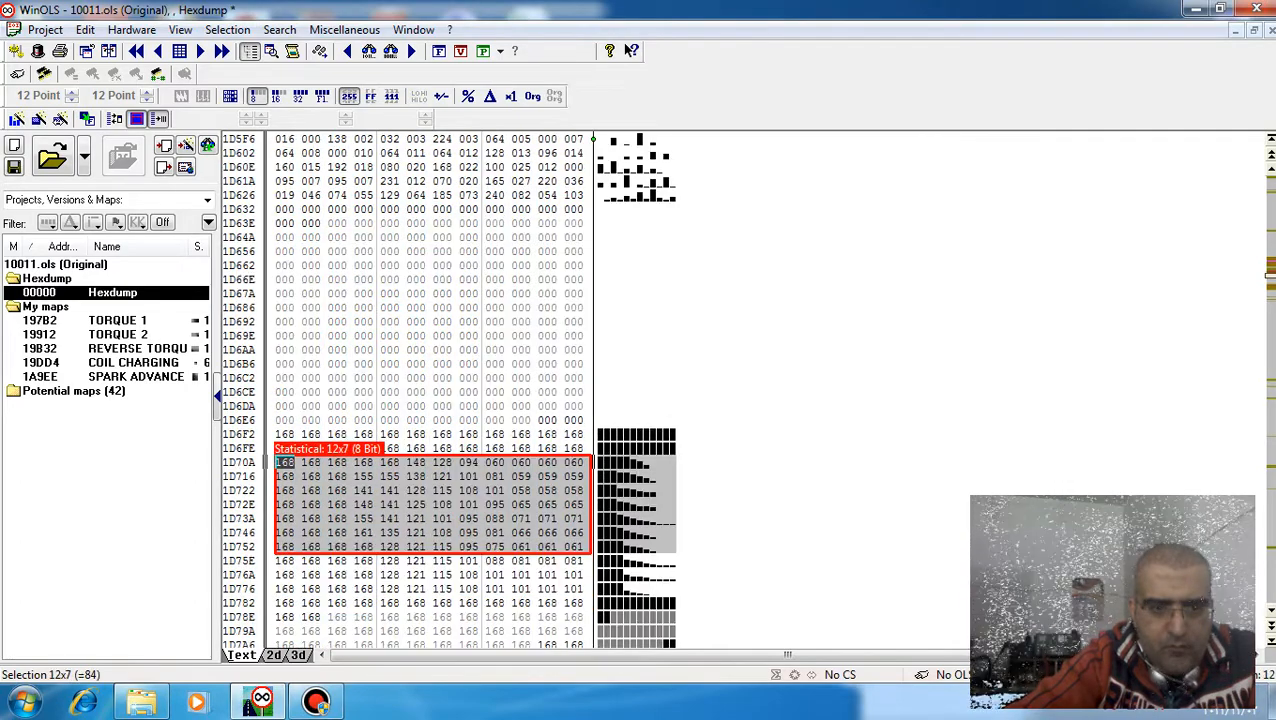
key(f)
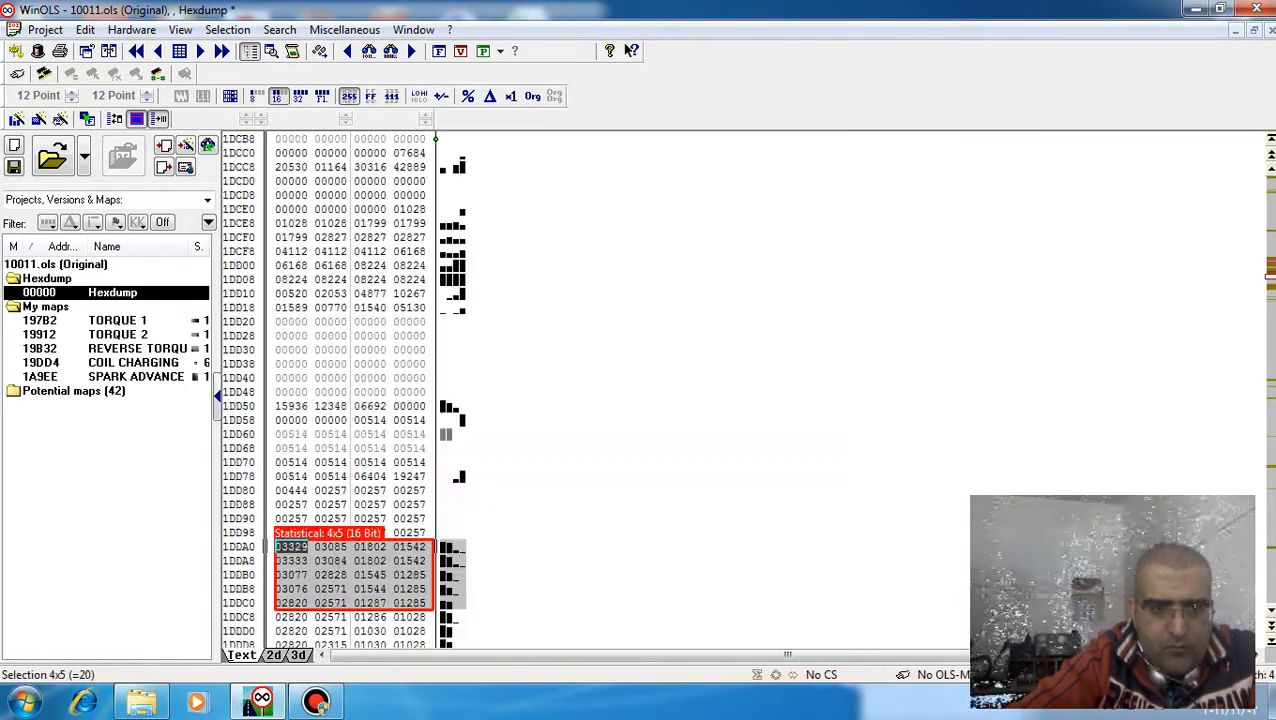
key(f)
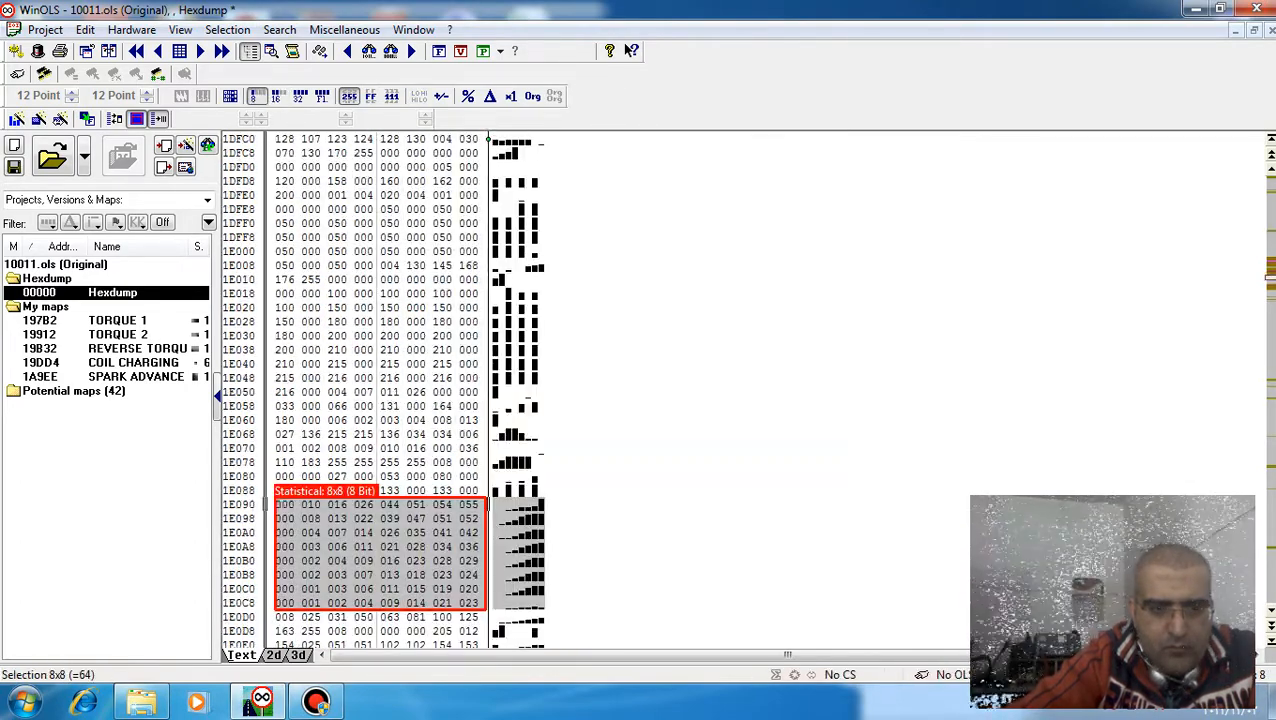
Step on to the 4x8 16-bit potential map at 207E2 and show the hexdump as a 2D graph.
key(f)
key(f)
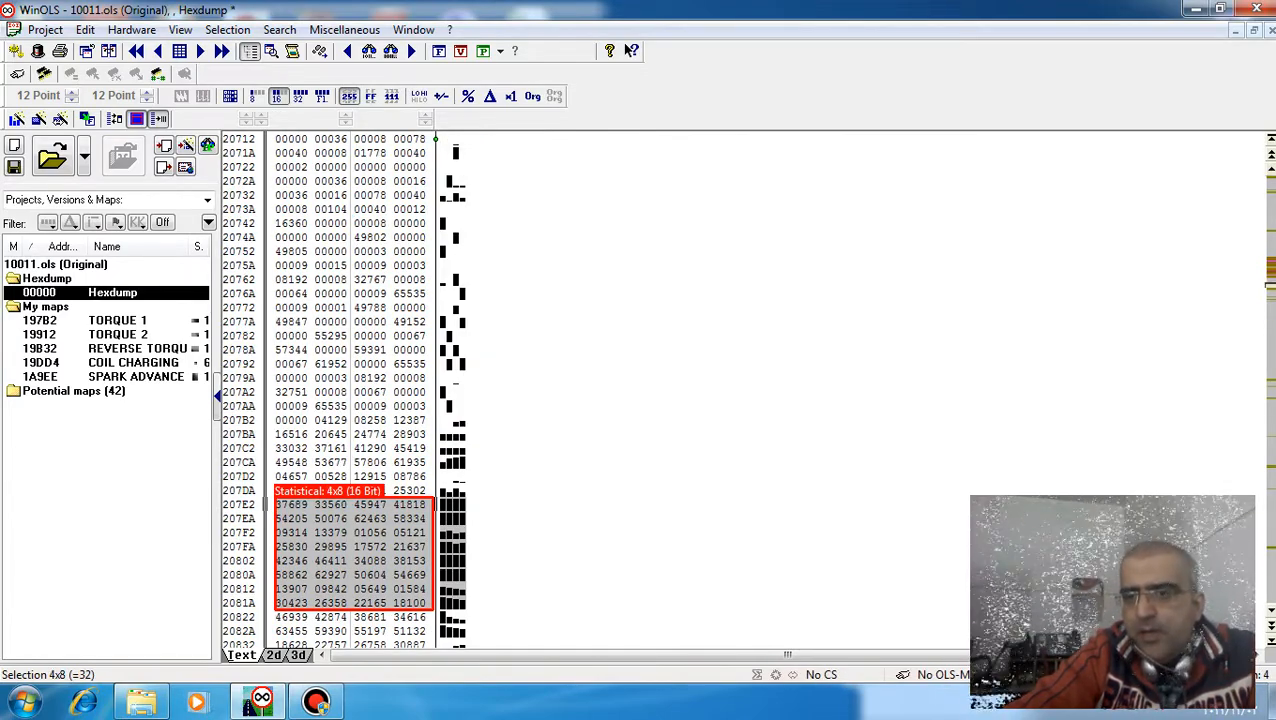
drag(1270, 285, 1270, 275)
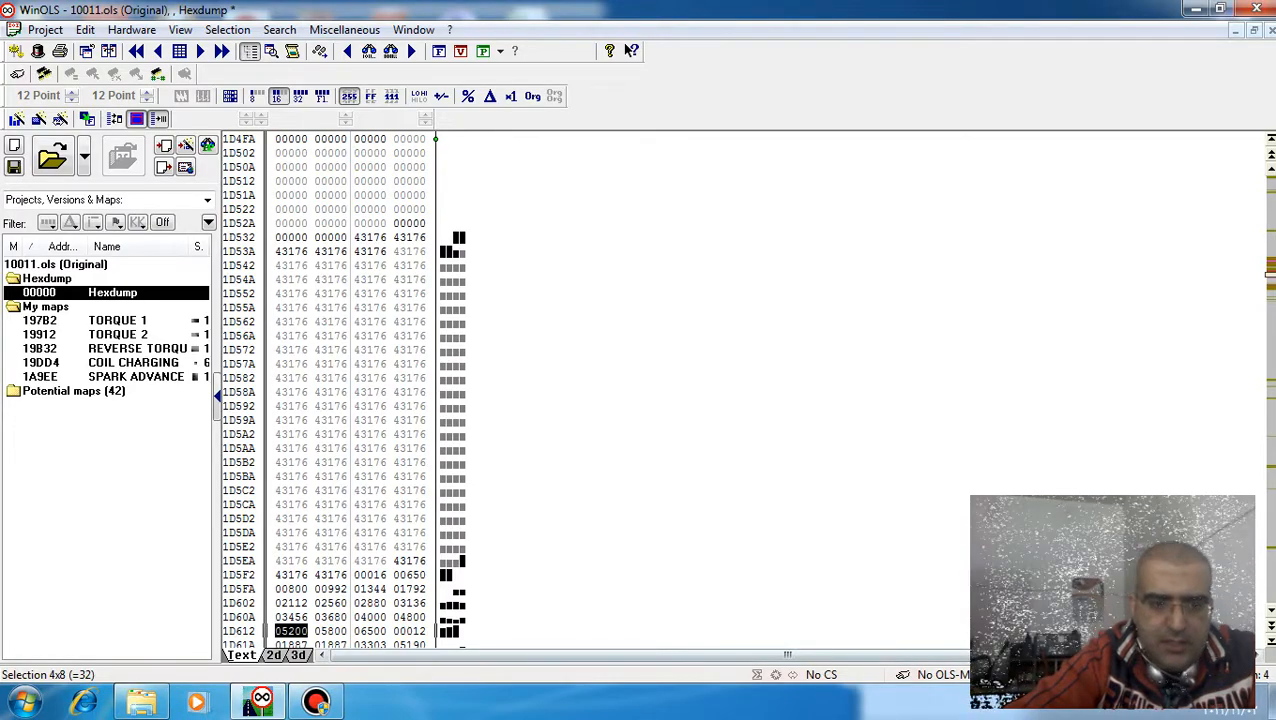
key(2)
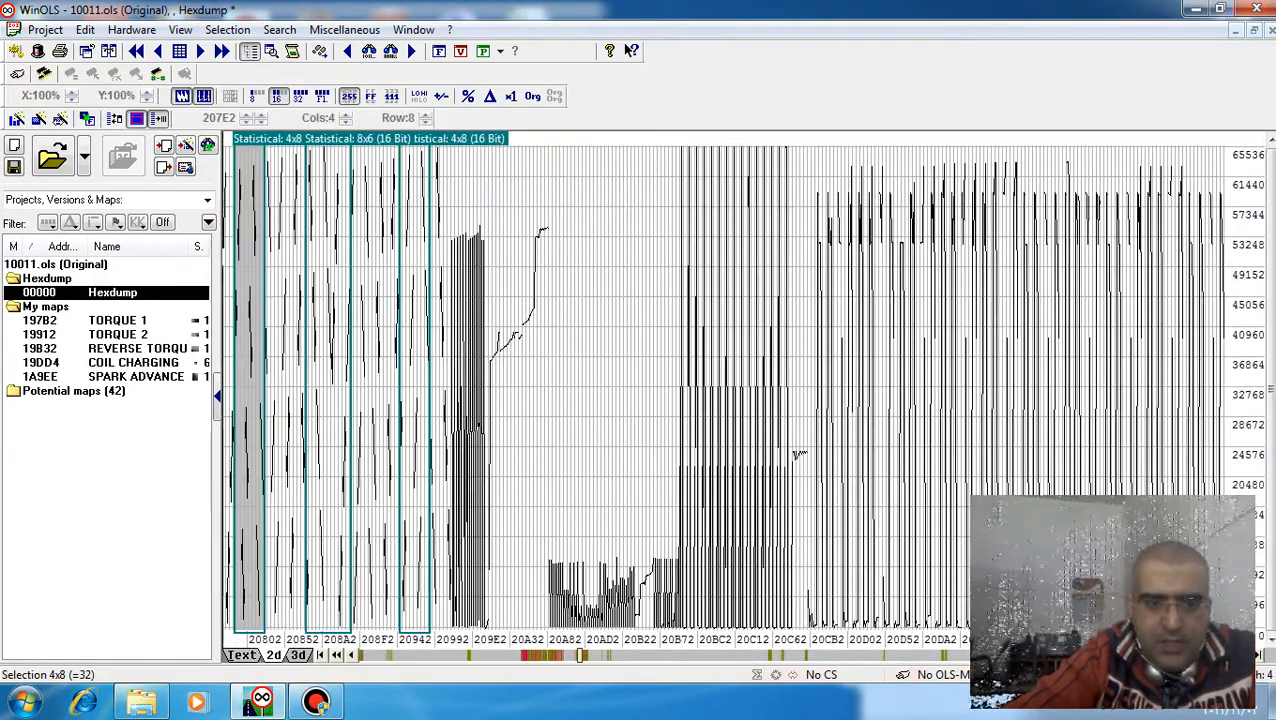
Browse the 2D graph back from 207E2, past the 8x16 potential map, to the unmarked data block around 1C702.
key(Page_Up)
key(Page_Up)
key(Page_Up)
key(Page_Up)
key(Page_Up)
key(Page_Up)
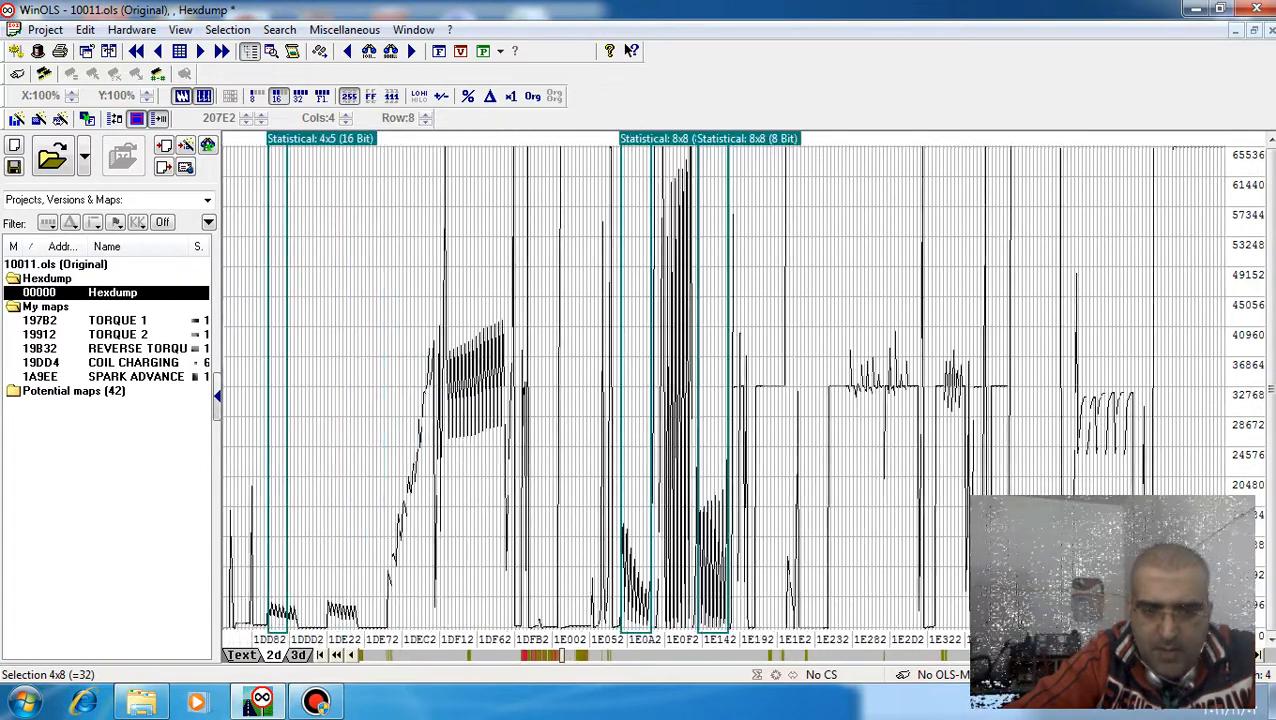
key(Page_Up)
key(Page_Up)
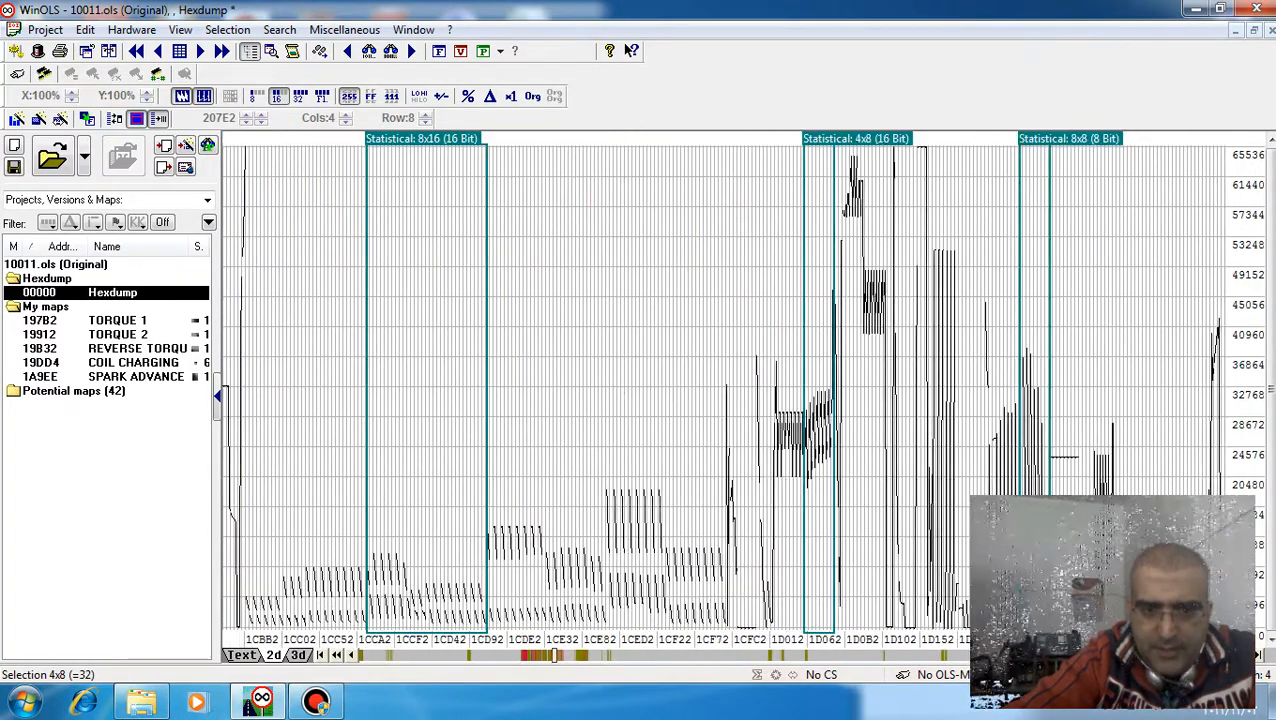
key(Page_Down)
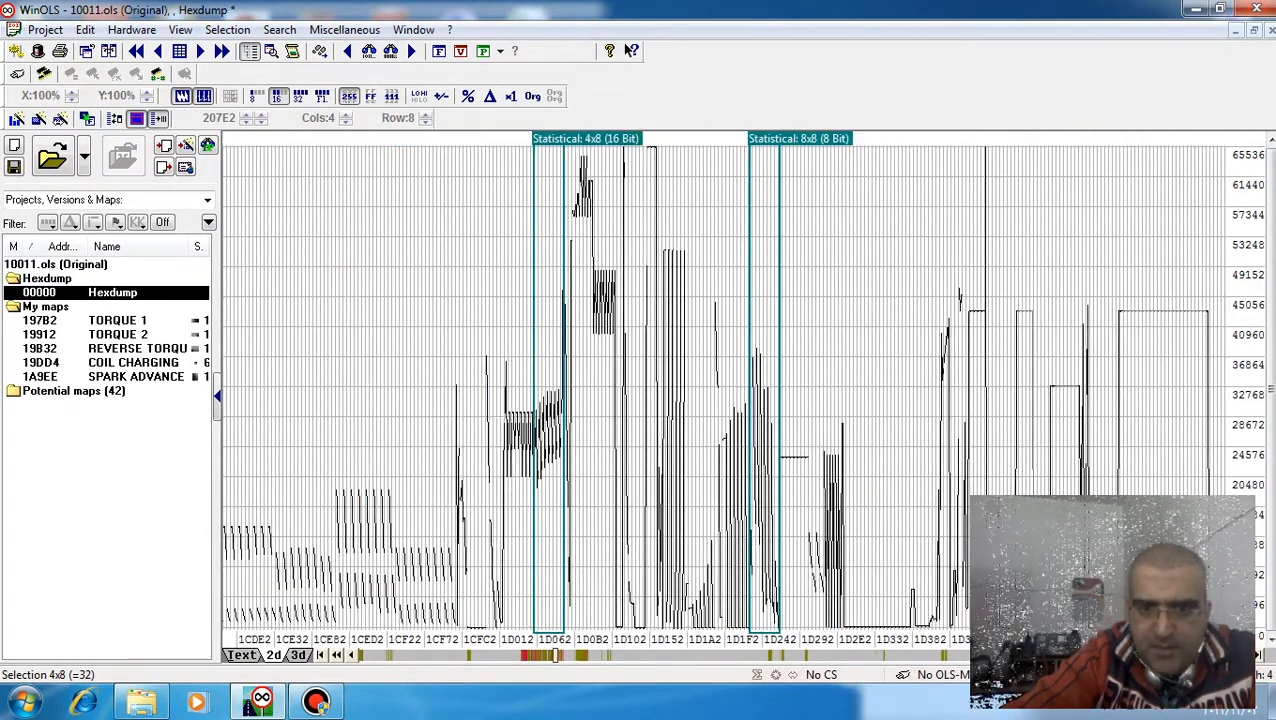
key(Page_Up)
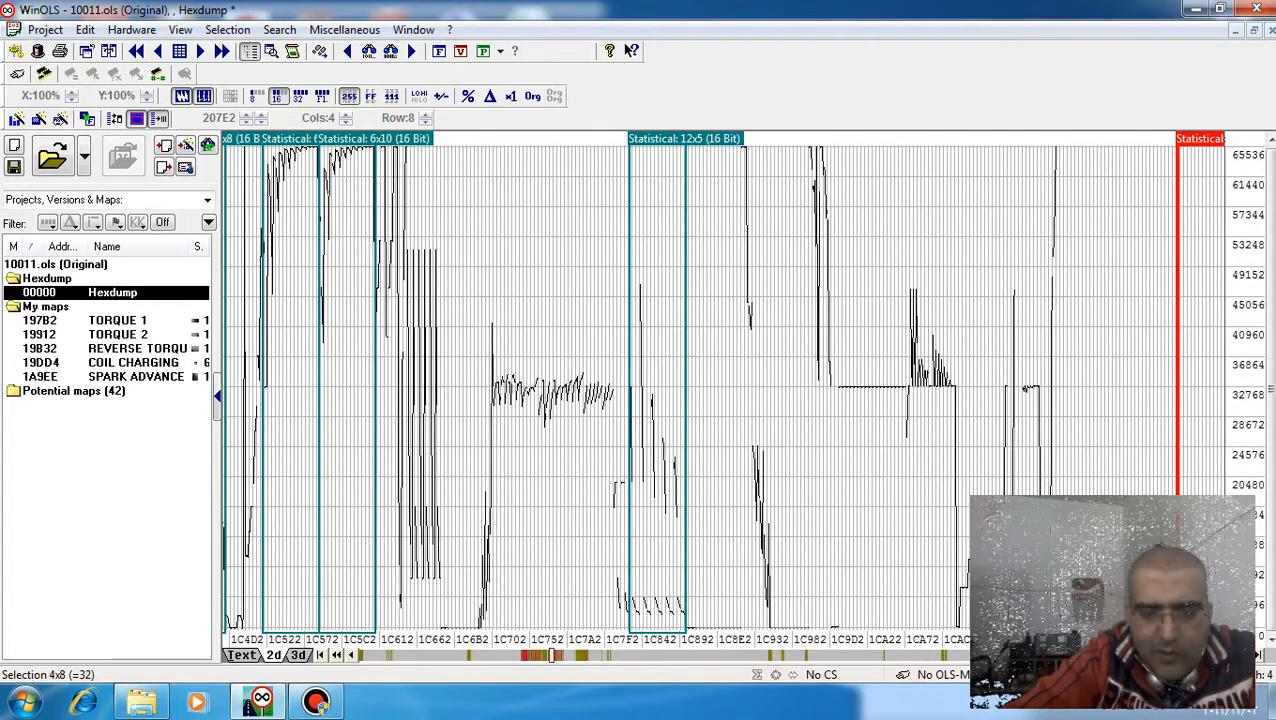
Select most of the unmarked block starting near 1C702 in the 2D graph and check its data as 8-bit text.
key(Left)
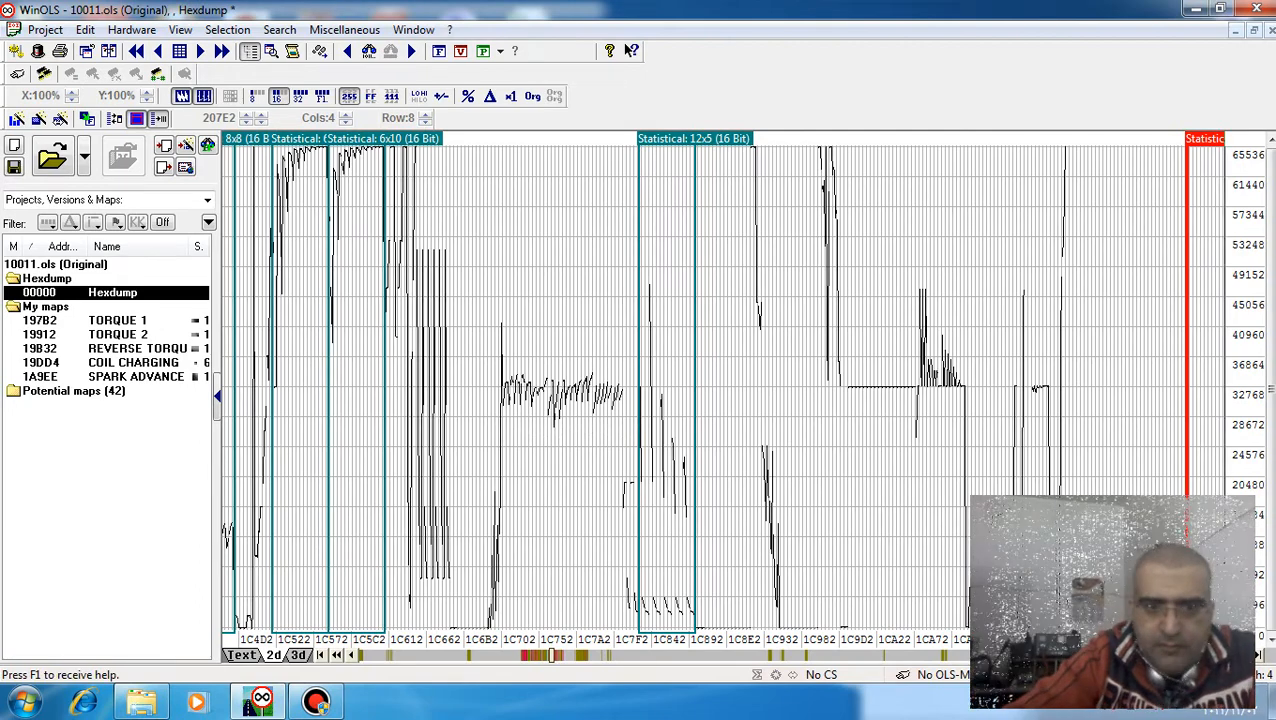
key(shift+Right)
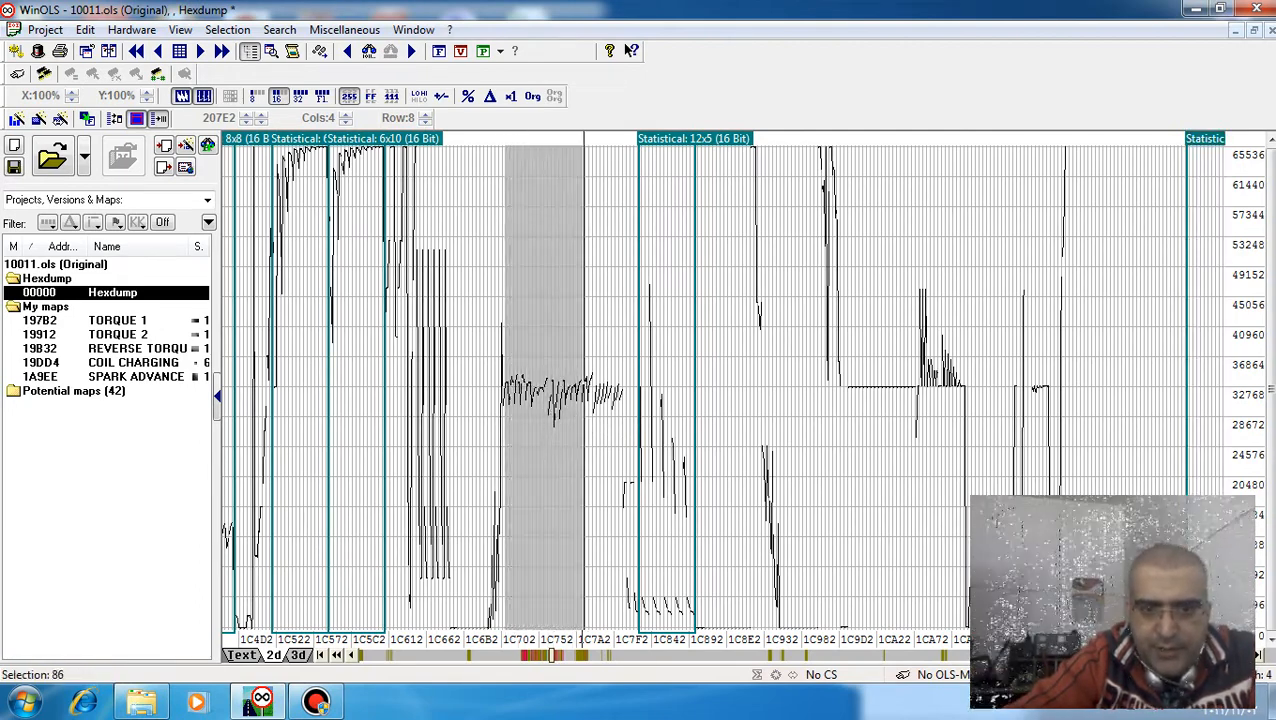
key(shift+Right)
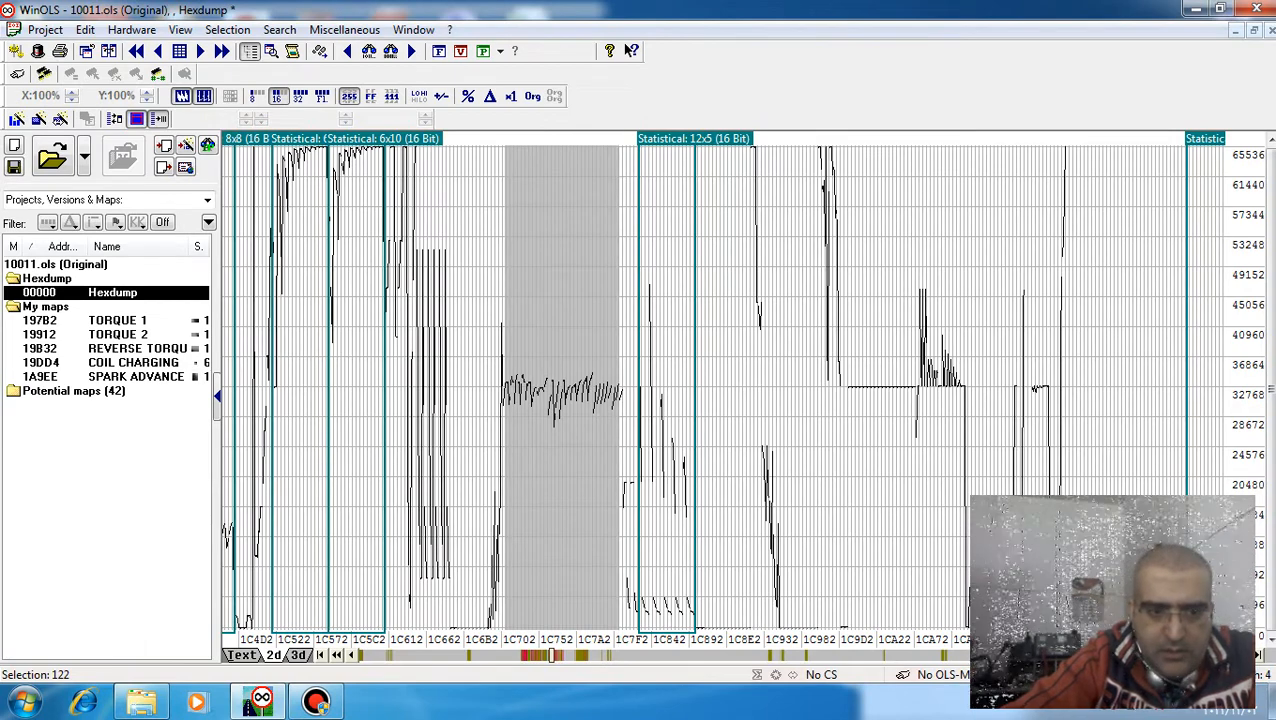
key(t)
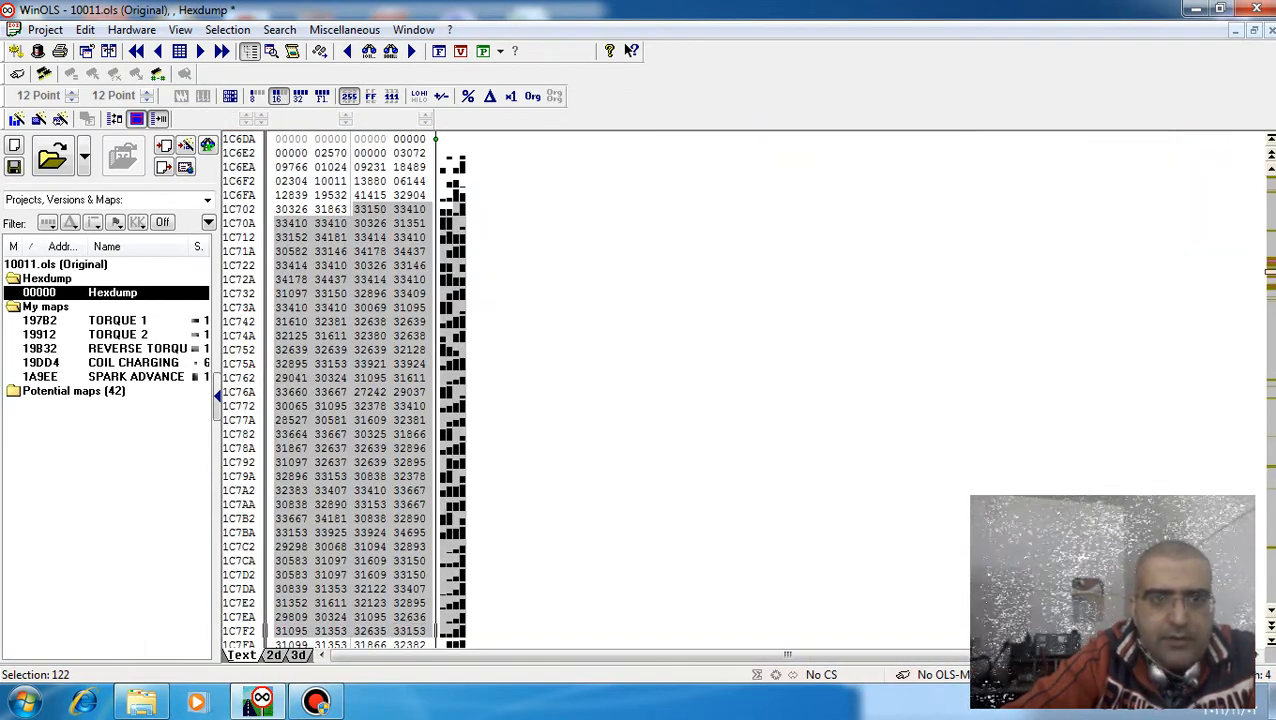
key(f)
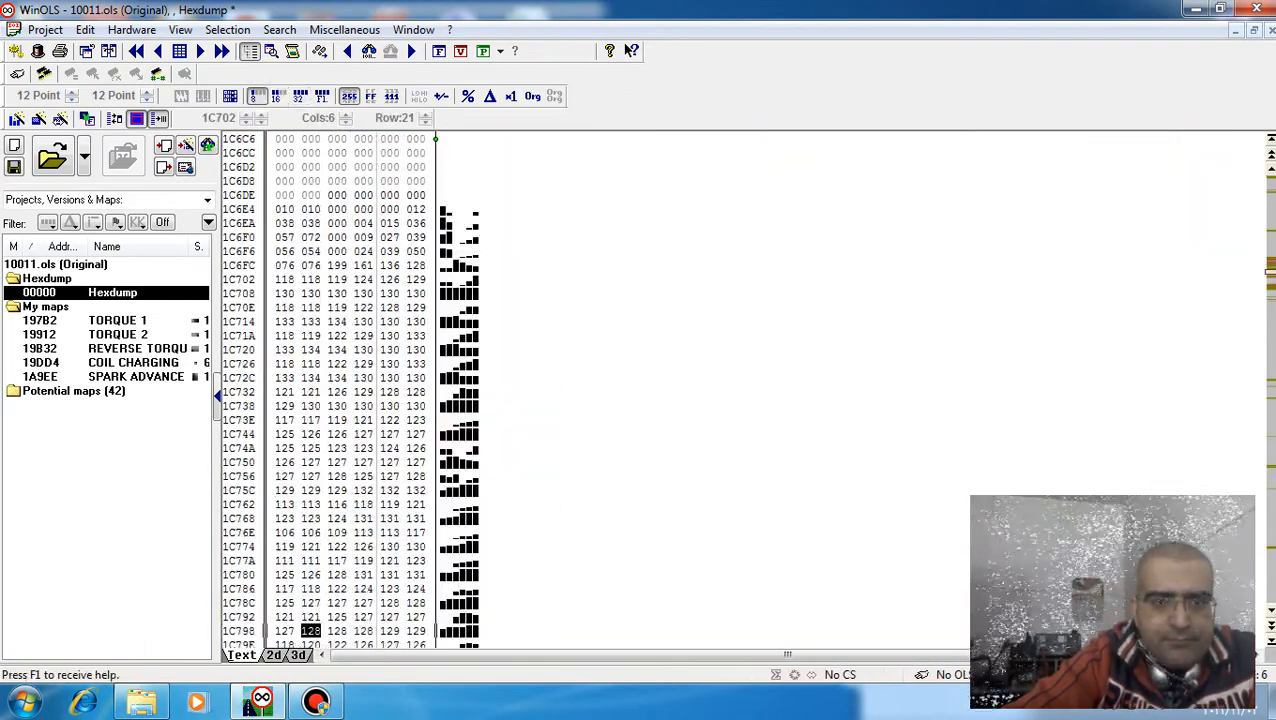
scroll(630, 50, down, 4)
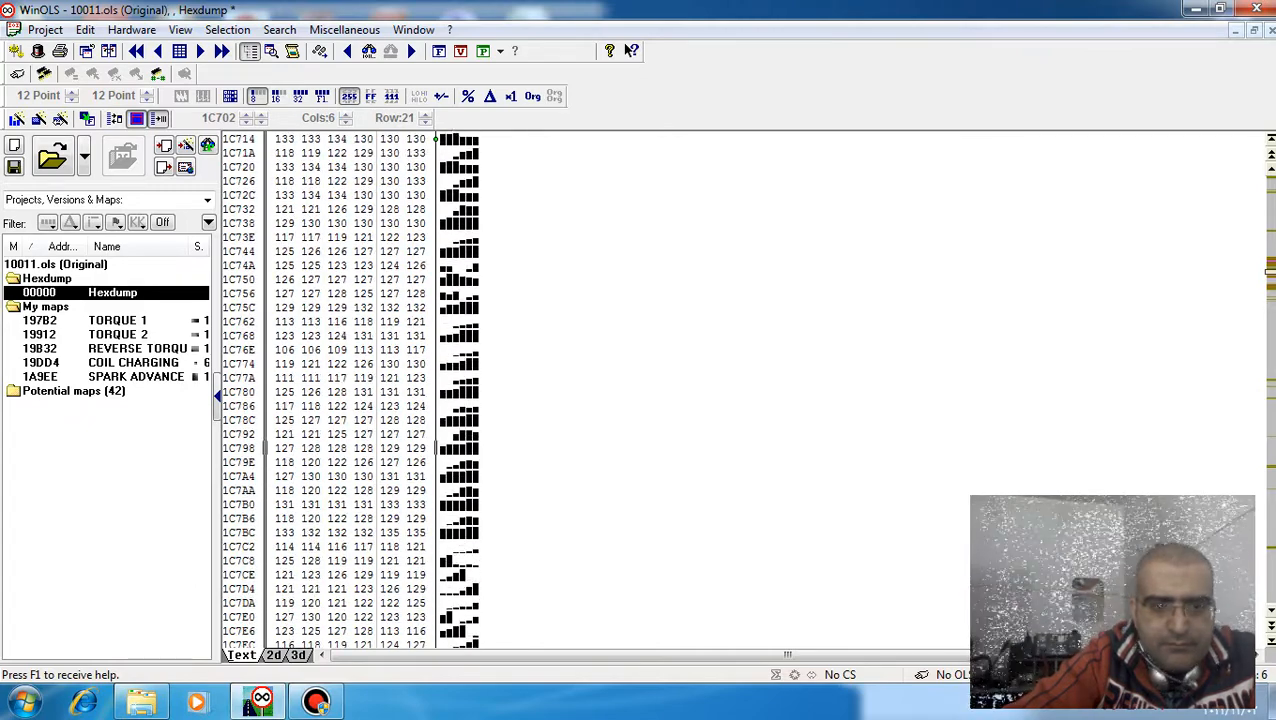
key(f)
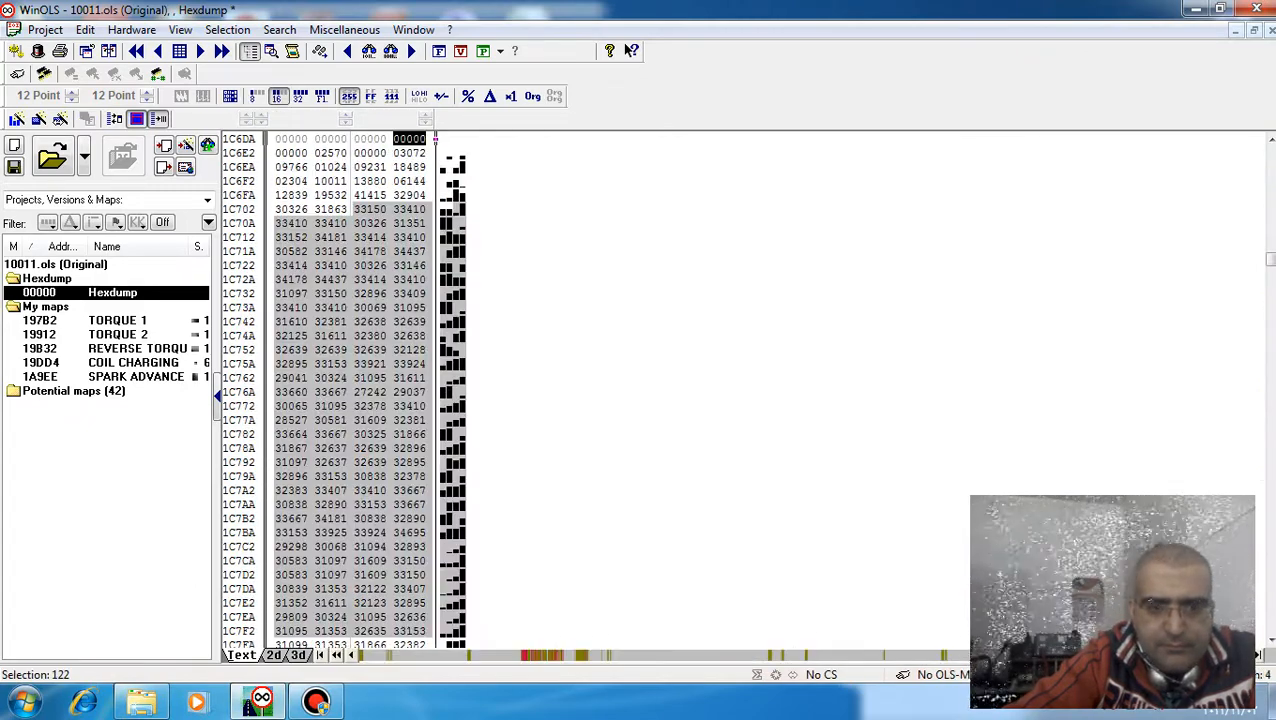
Examine the two 6x10 16-bit potential maps before the selected block, both in the 2D graph and as text values.
key(2)
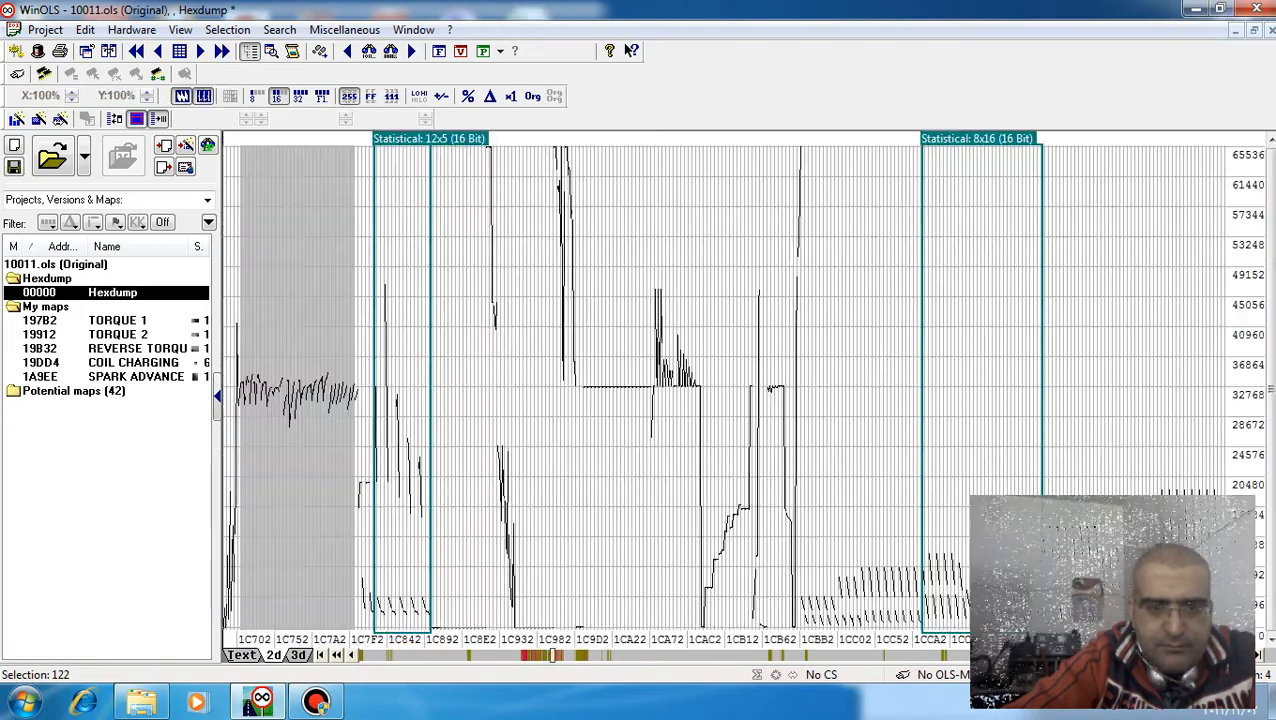
scroll(630, 50, up, 5)
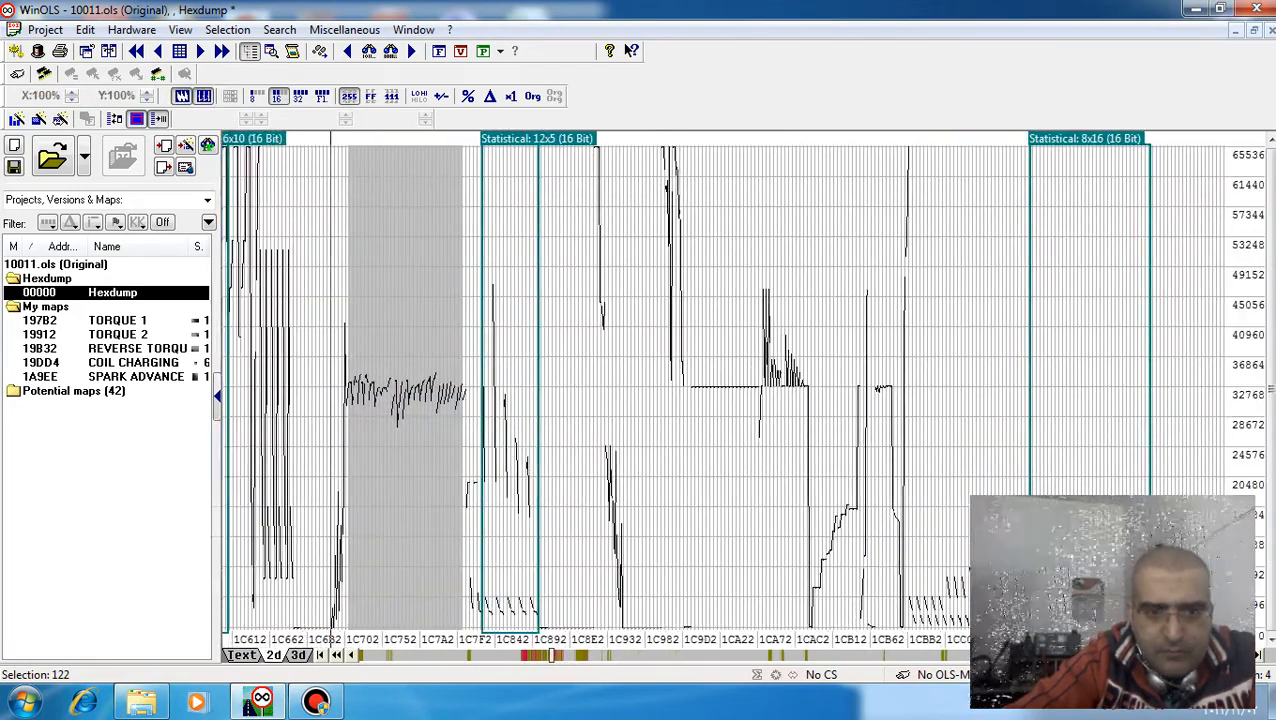
scroll(630, 50, up, 3)
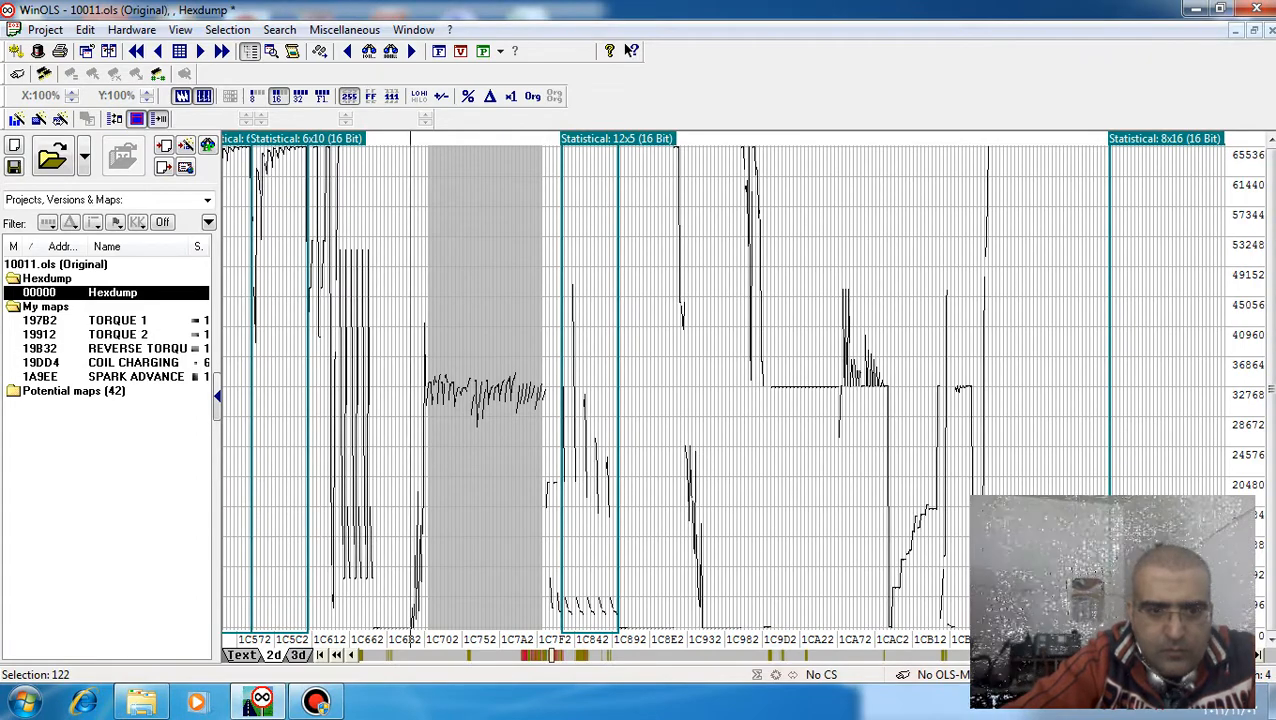
key(t)
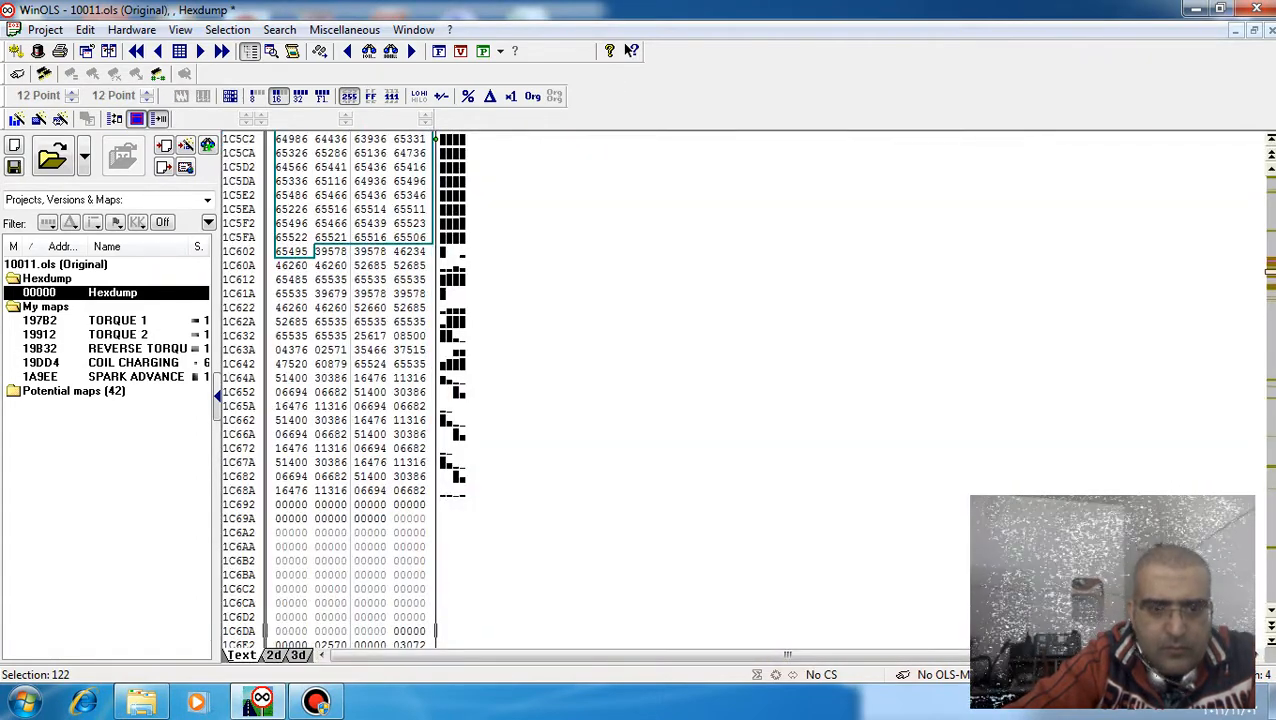
scroll(630, 50, up, 2)
scroll(630, 50, up, 6)
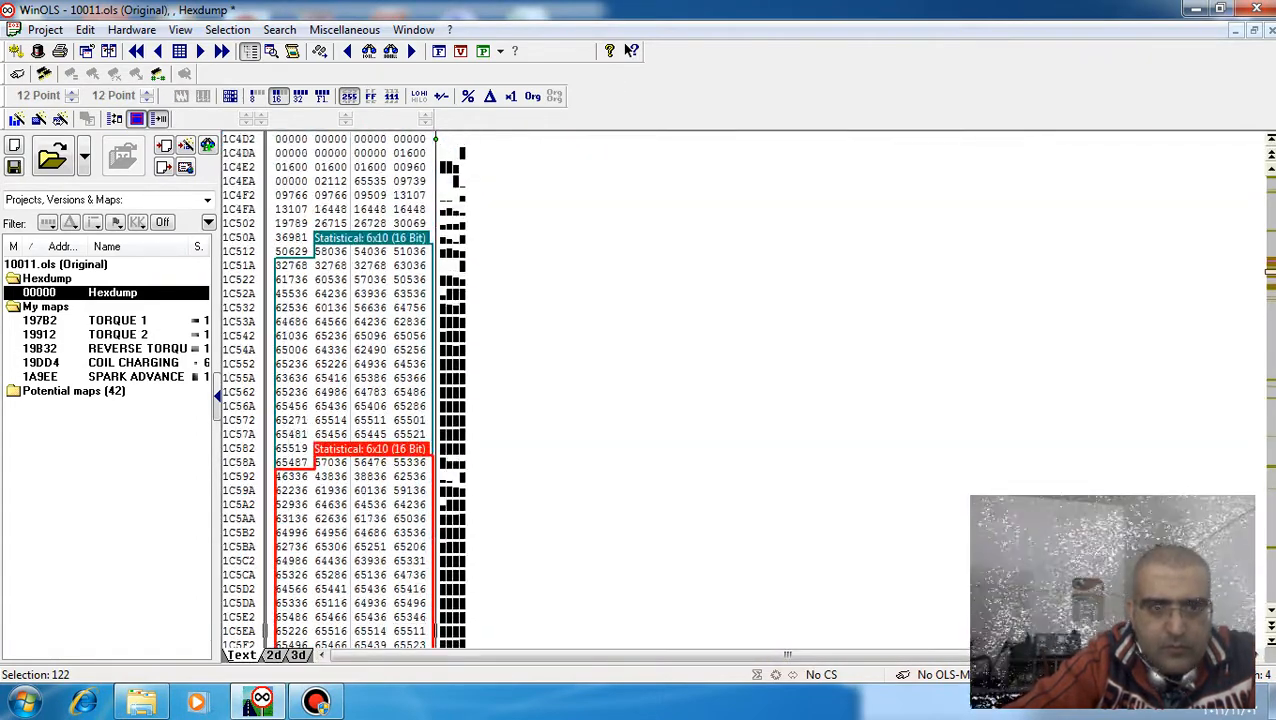
key(t)
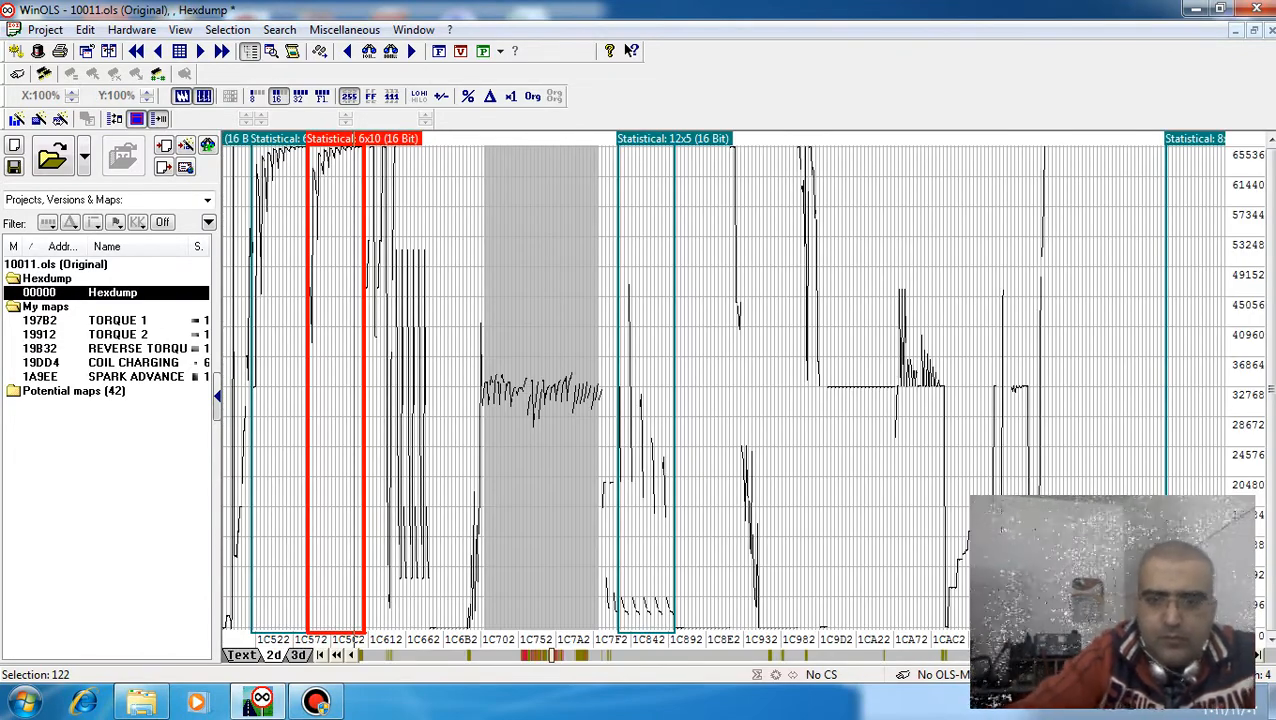
Reselect the unmarked block in the 2D graph as a 4x32 selection from 1C700 and show it as text.
click(494, 390)
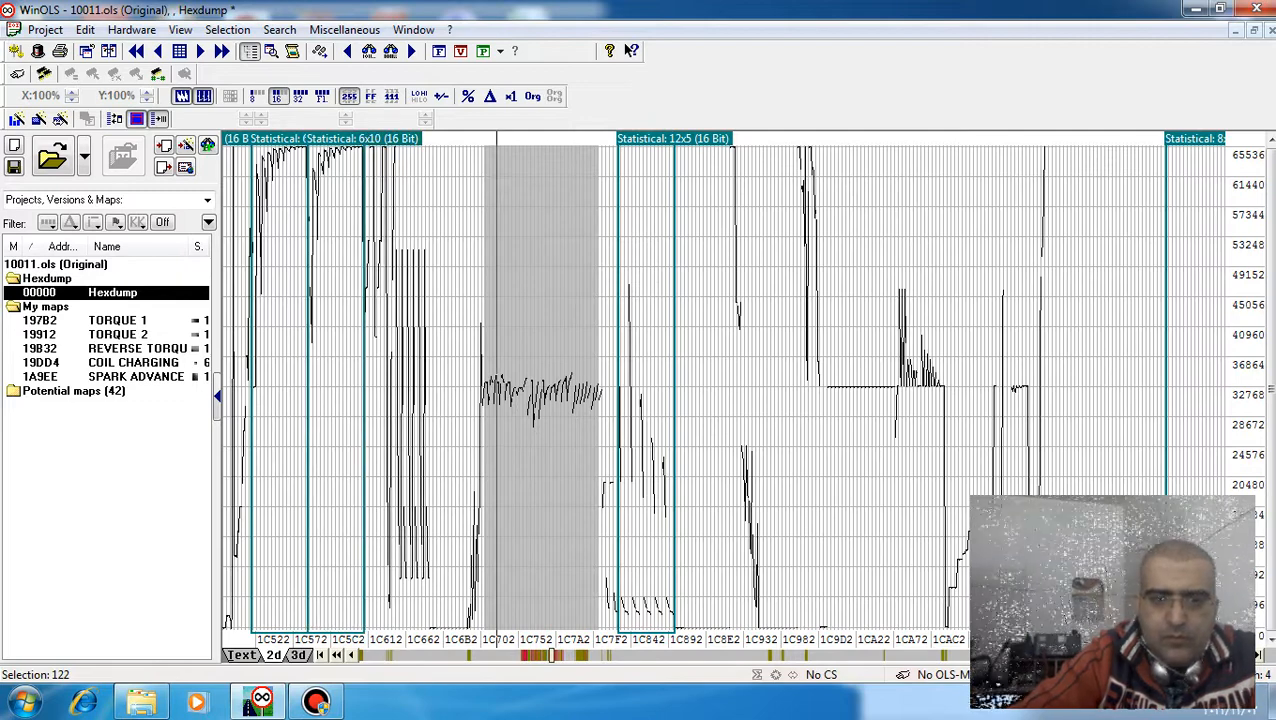
scroll(722, 390, up, 1)
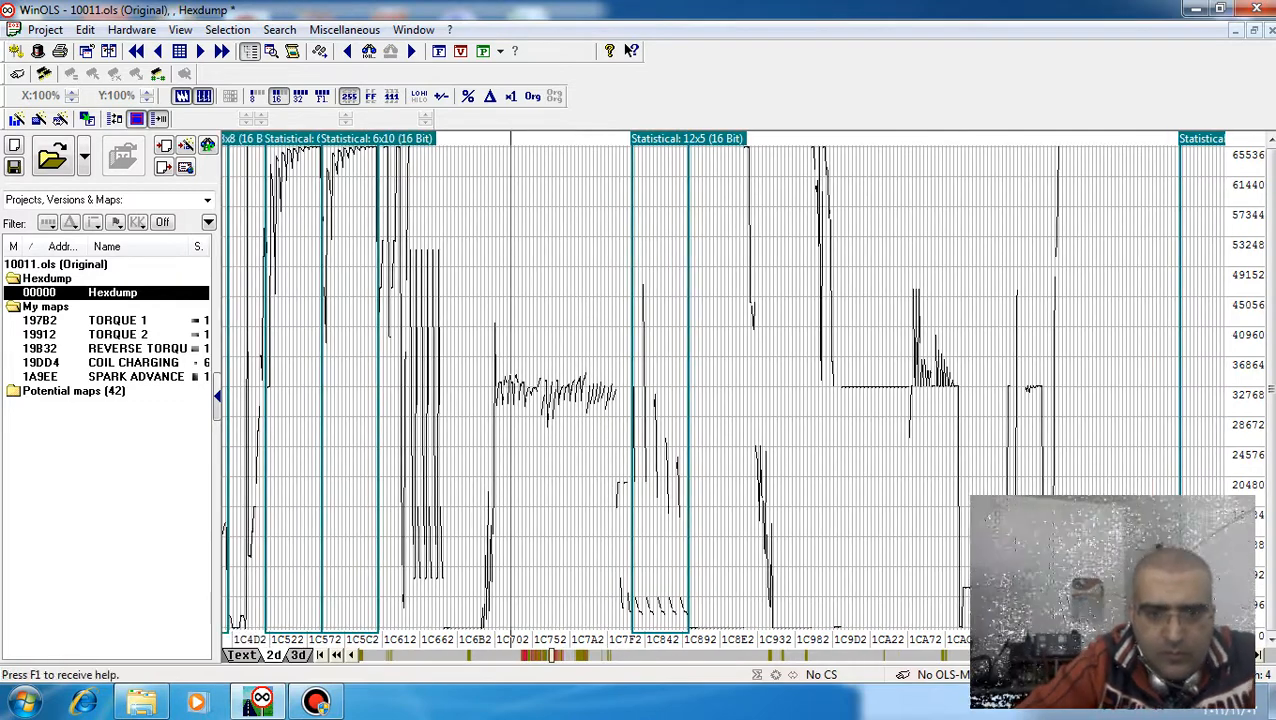
drag(495, 390, 615, 390)
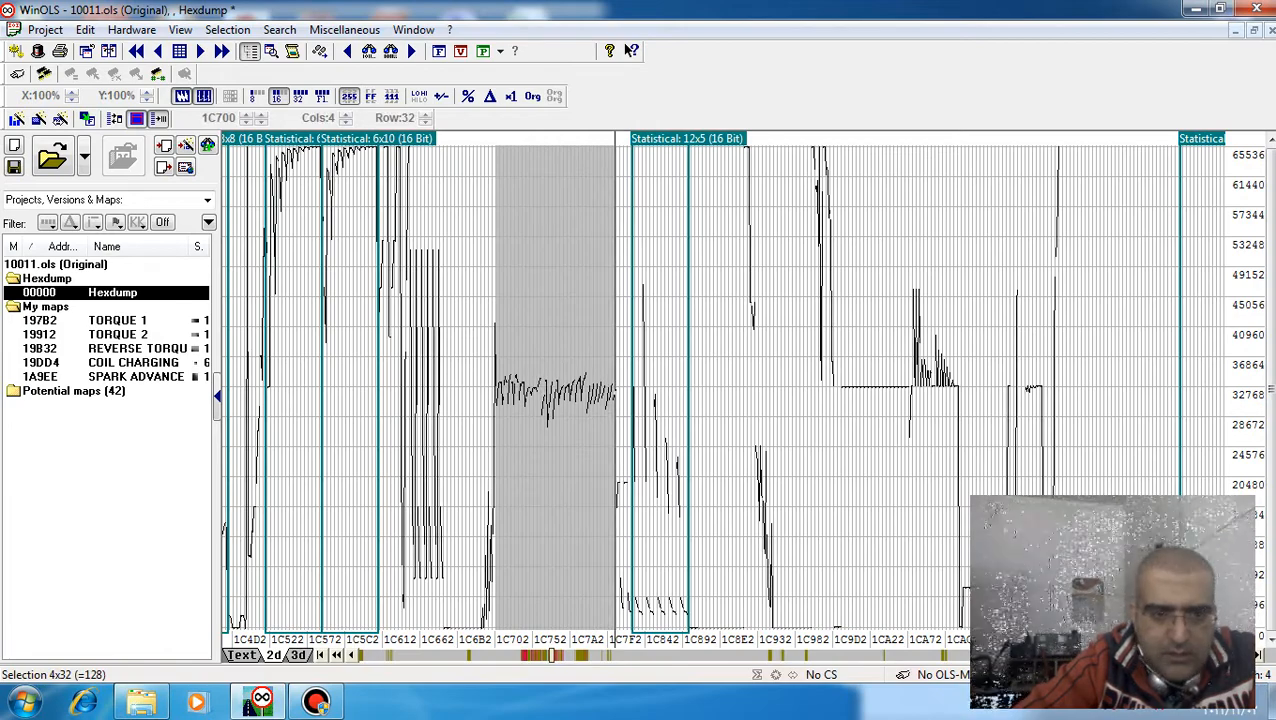
click(241, 655)
scroll(350, 390, up, 3)
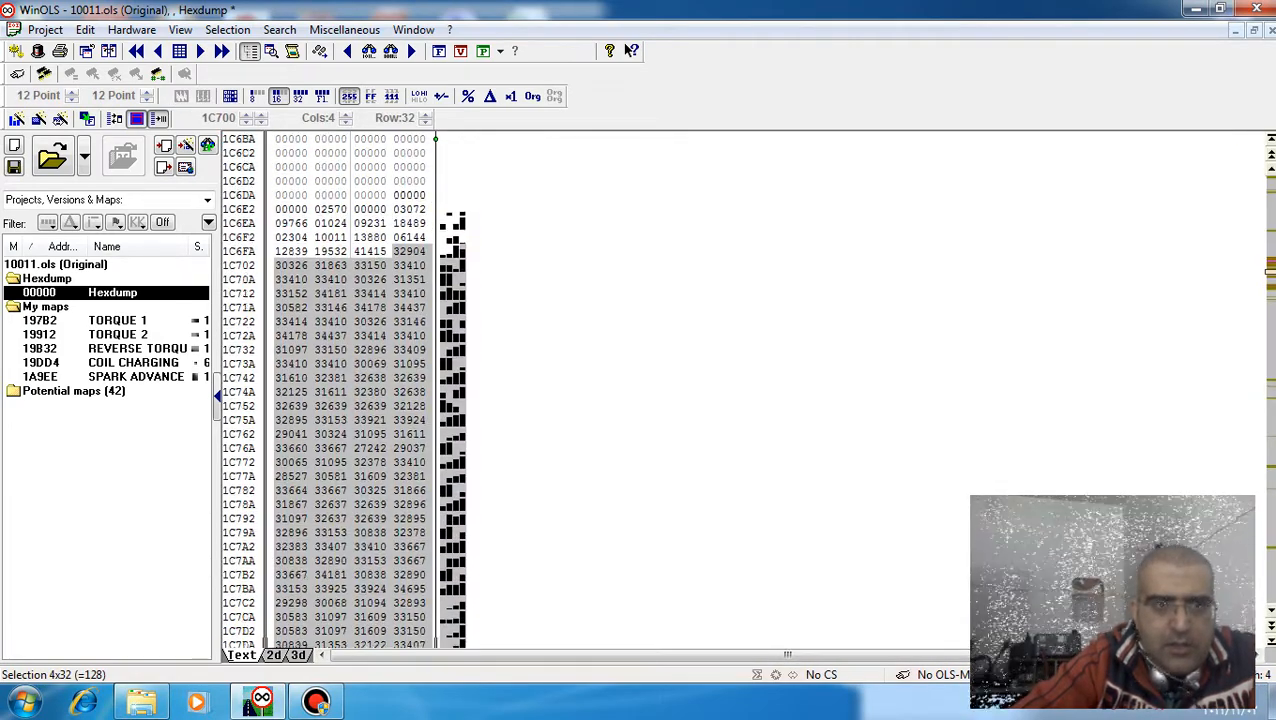
Display the data around 1C702 as 8-bit values and widen the hexdump to 12 columns.
key(m)
key(m)
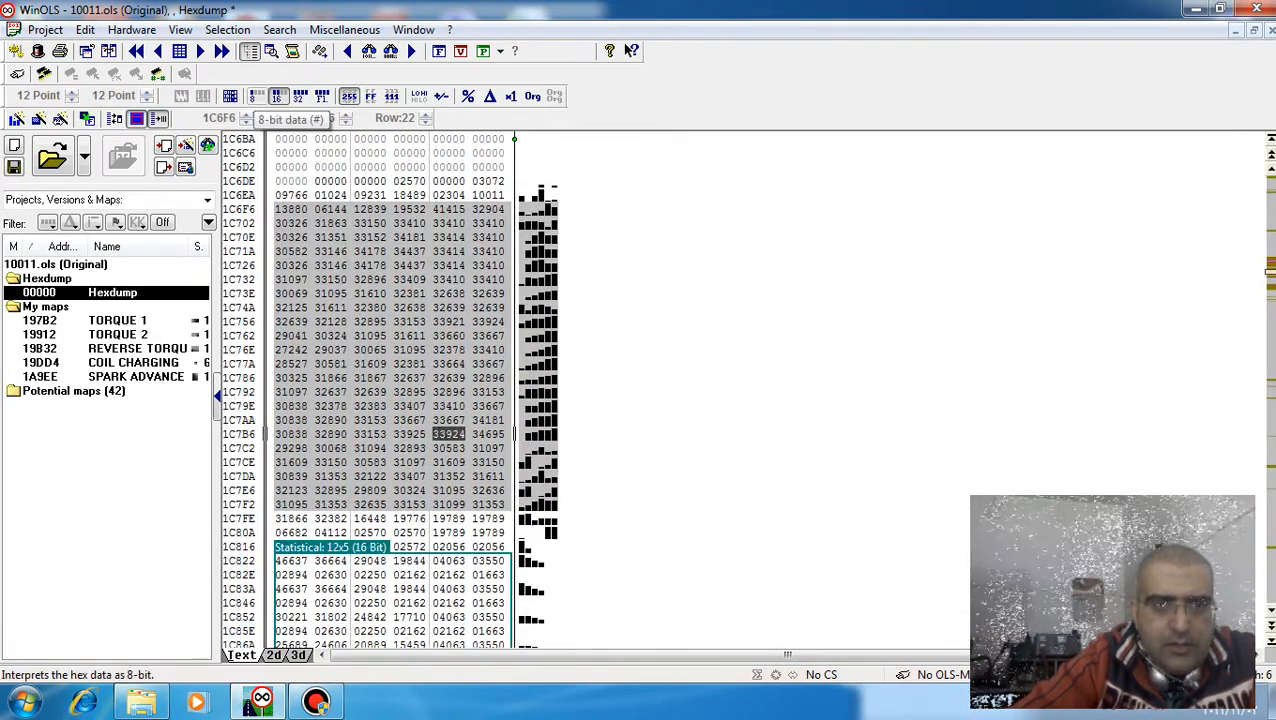
click(256, 96)
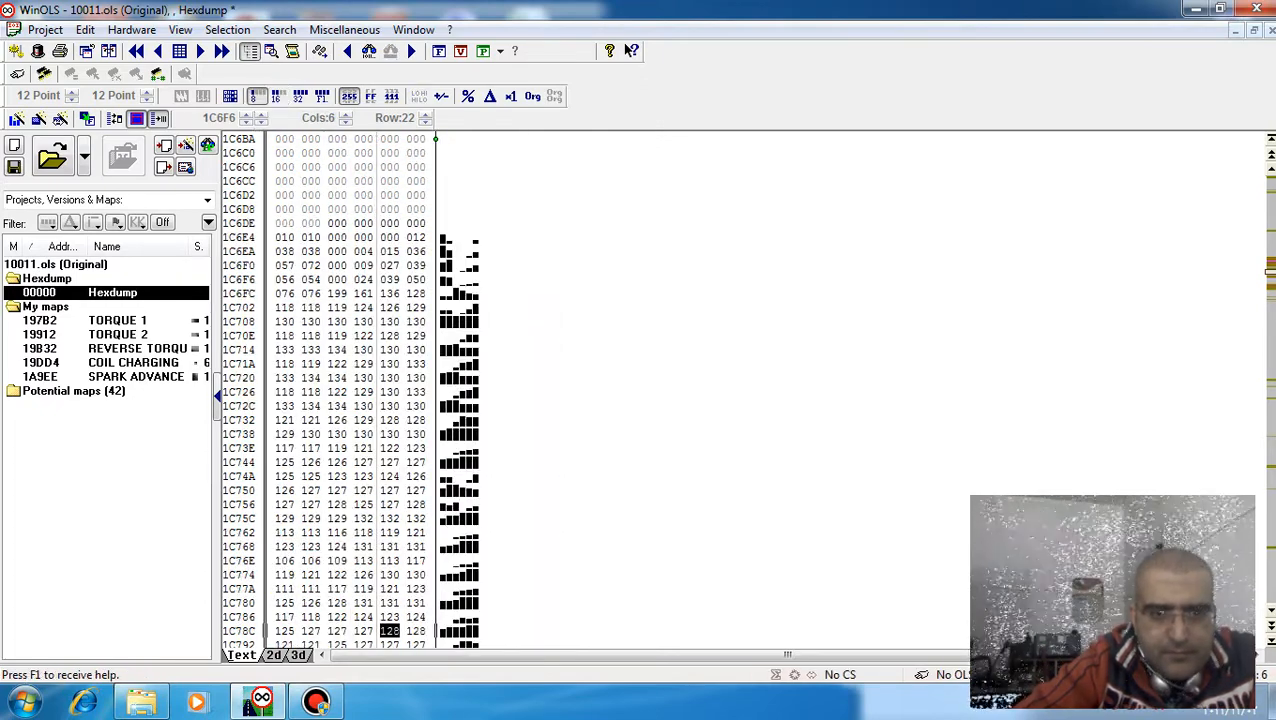
key(m)
key(m)
key(m)
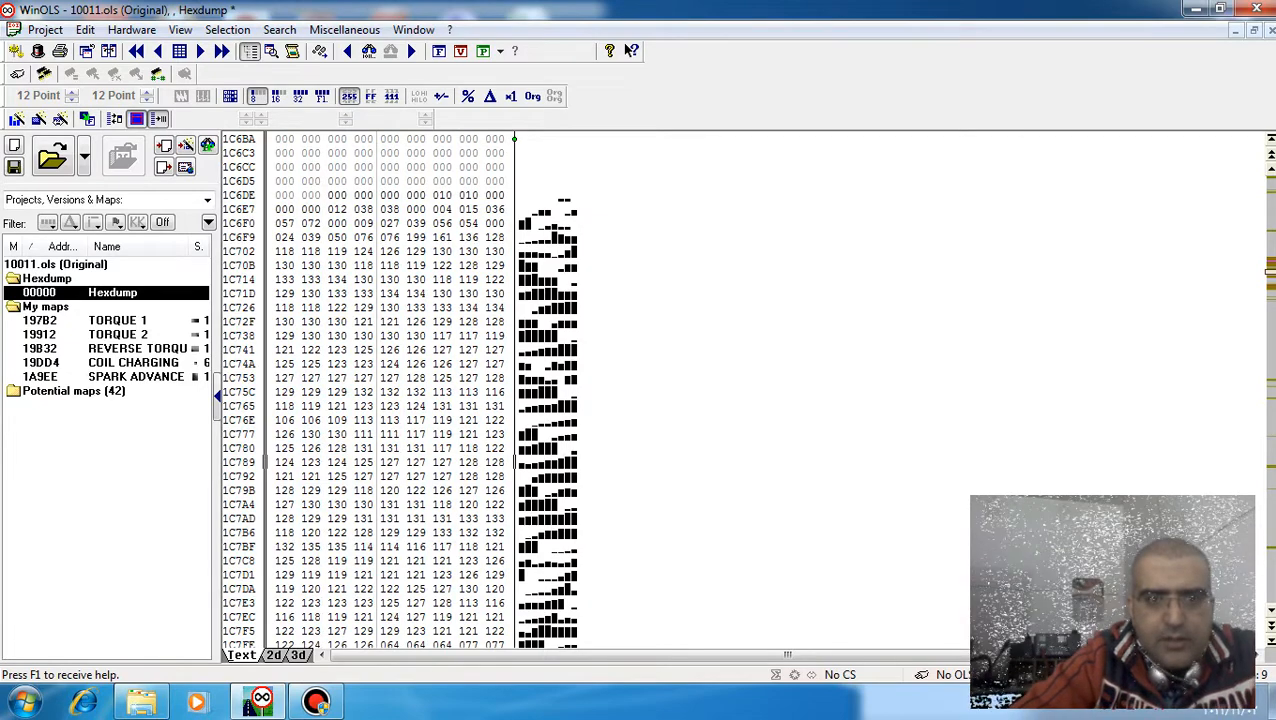
key(m)
key(m)
key(m)
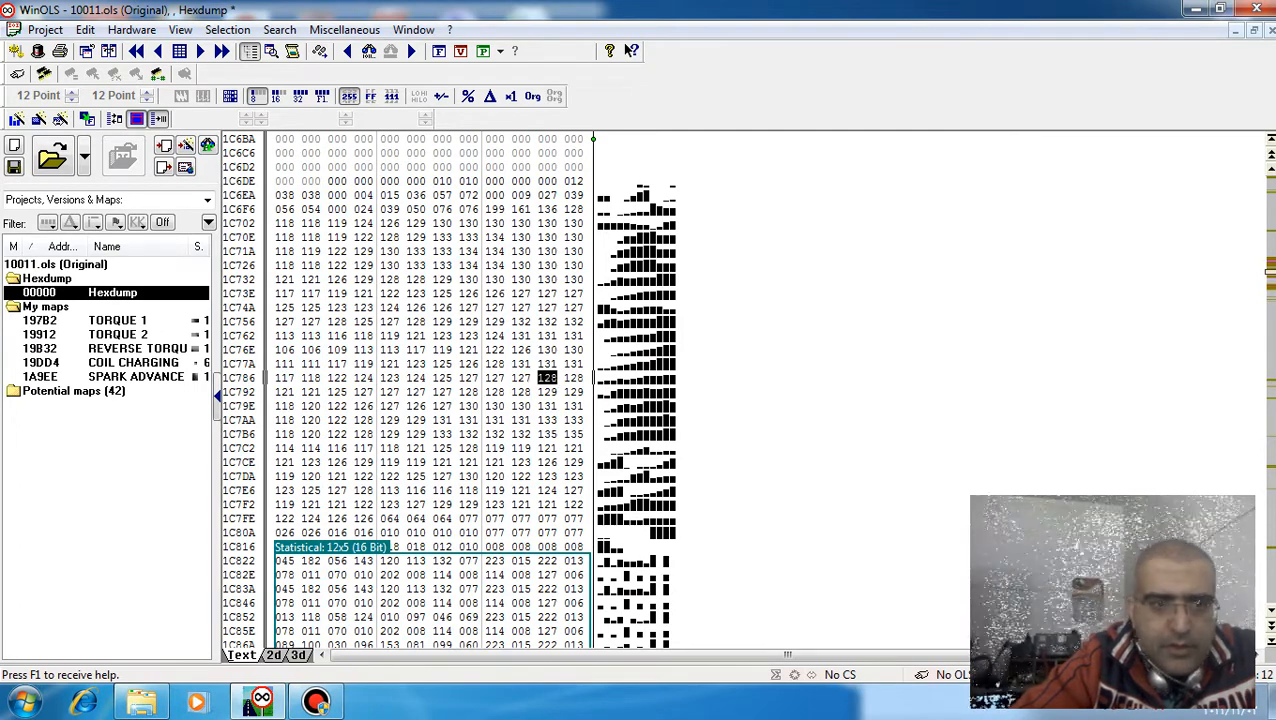
Try selecting the unmarked 8-bit block from 1C702 as 12 columns by 11 rows.
click(285, 223)
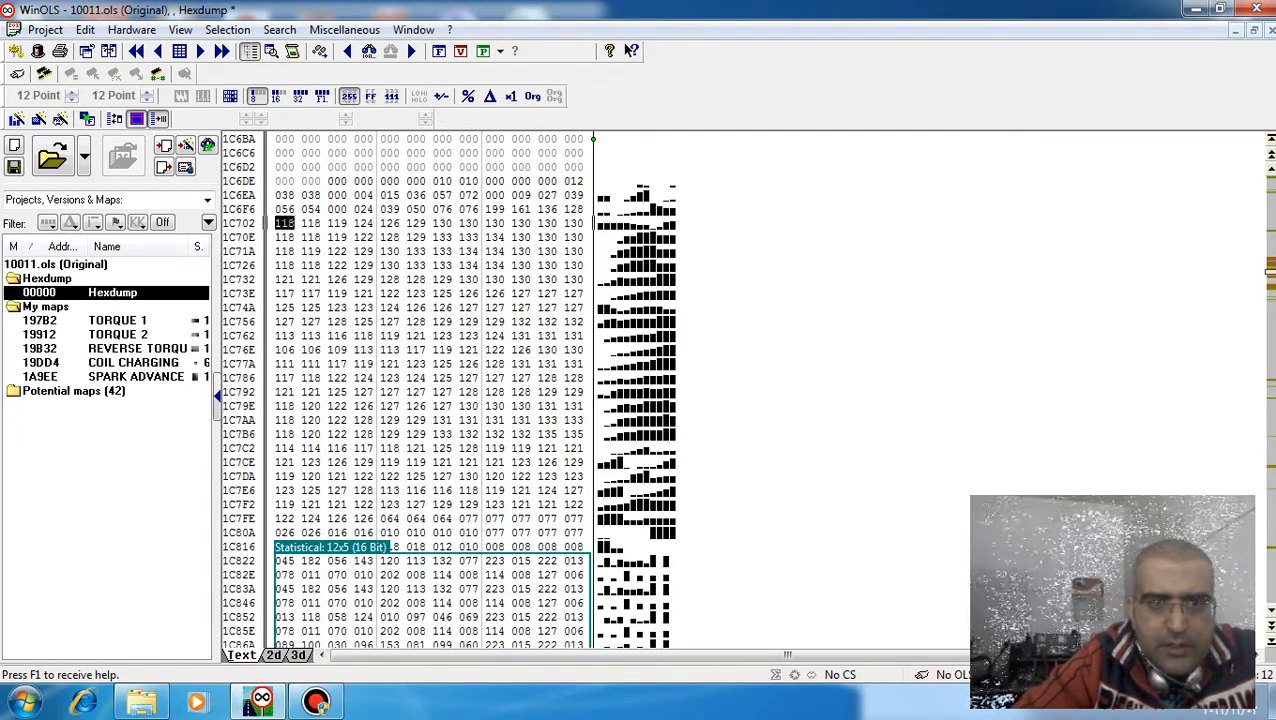
key(shift+Down)
key(shift+Down)
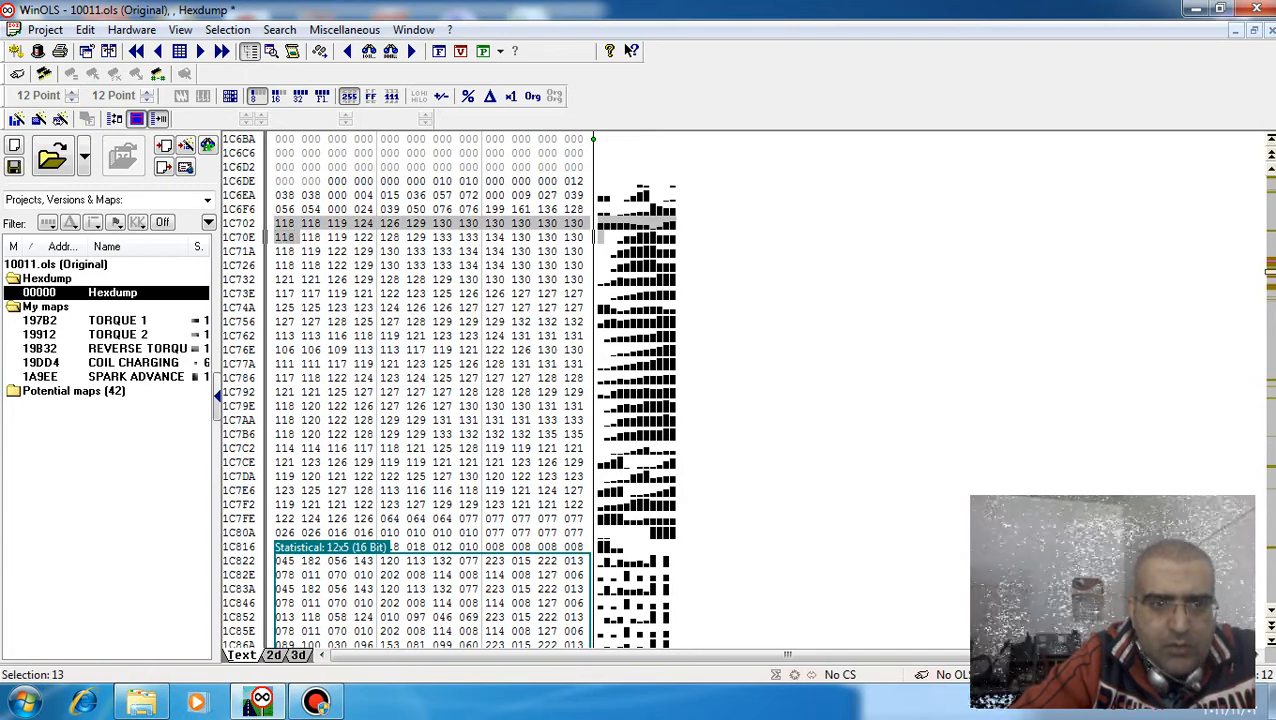
key(shift+Down)
key(shift+Down)
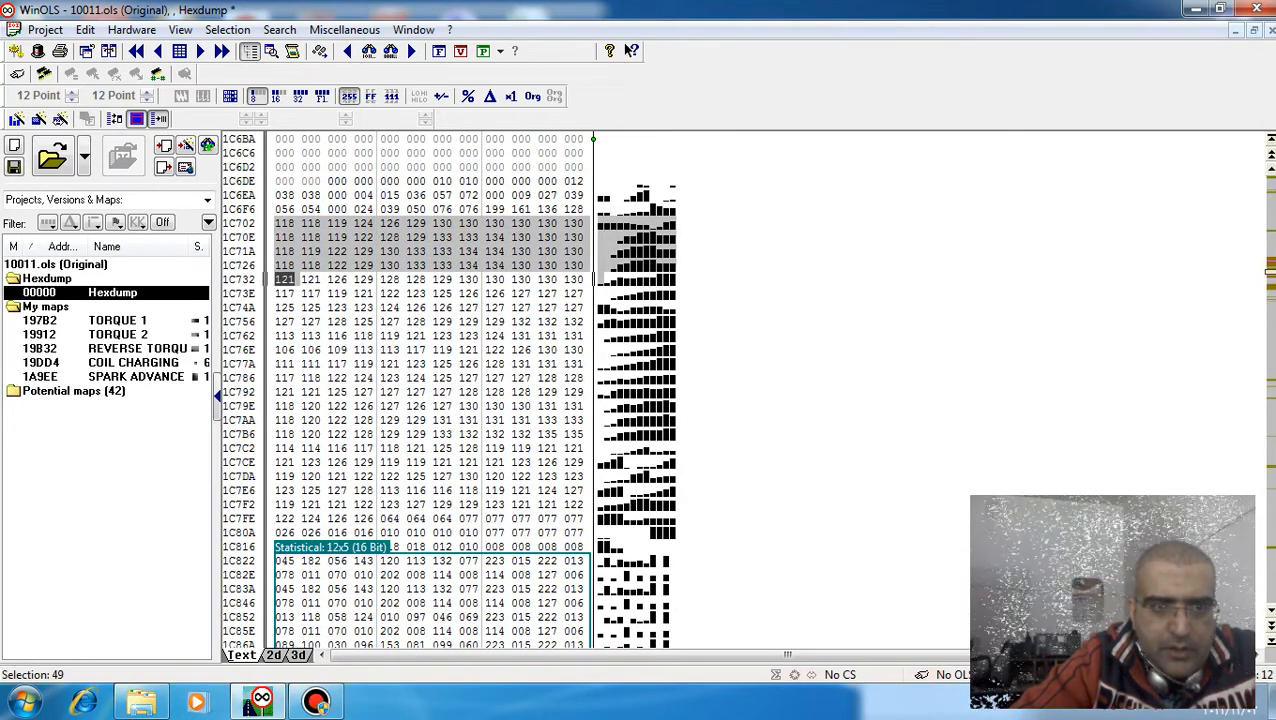
key(shift+Down)
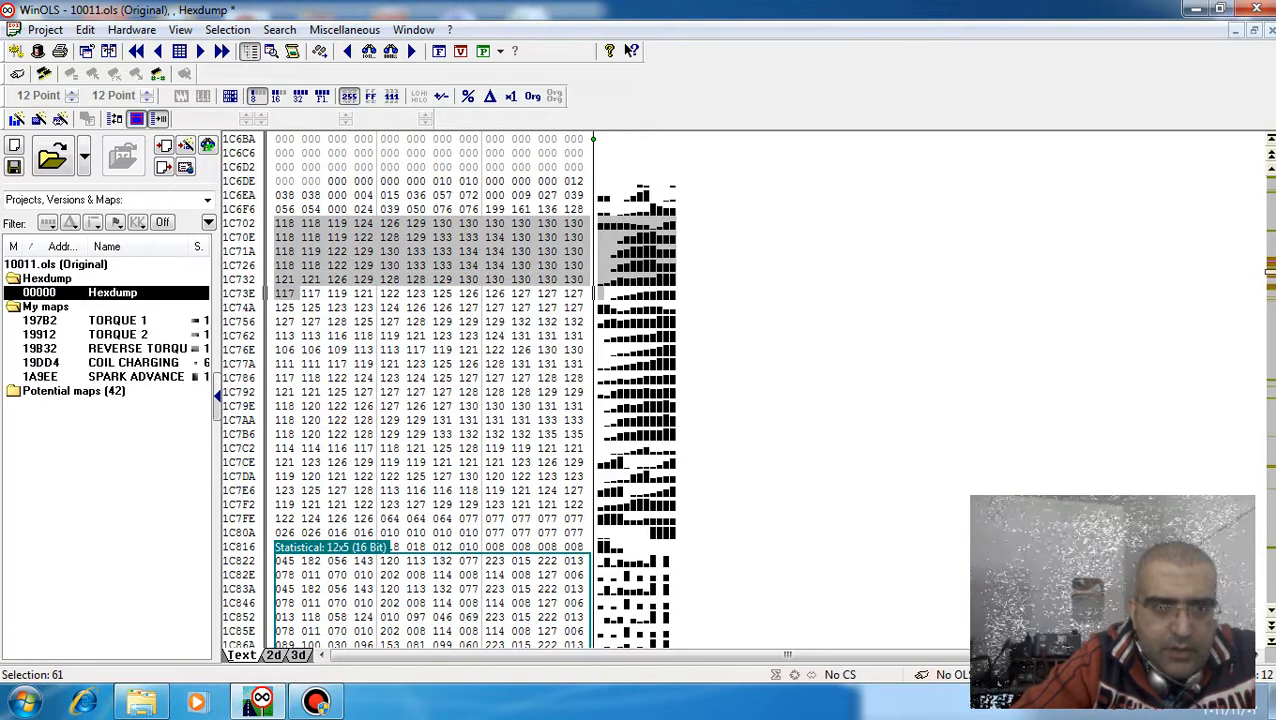
key(shift+Down)
key(shift+Down)
key(shift+Down)
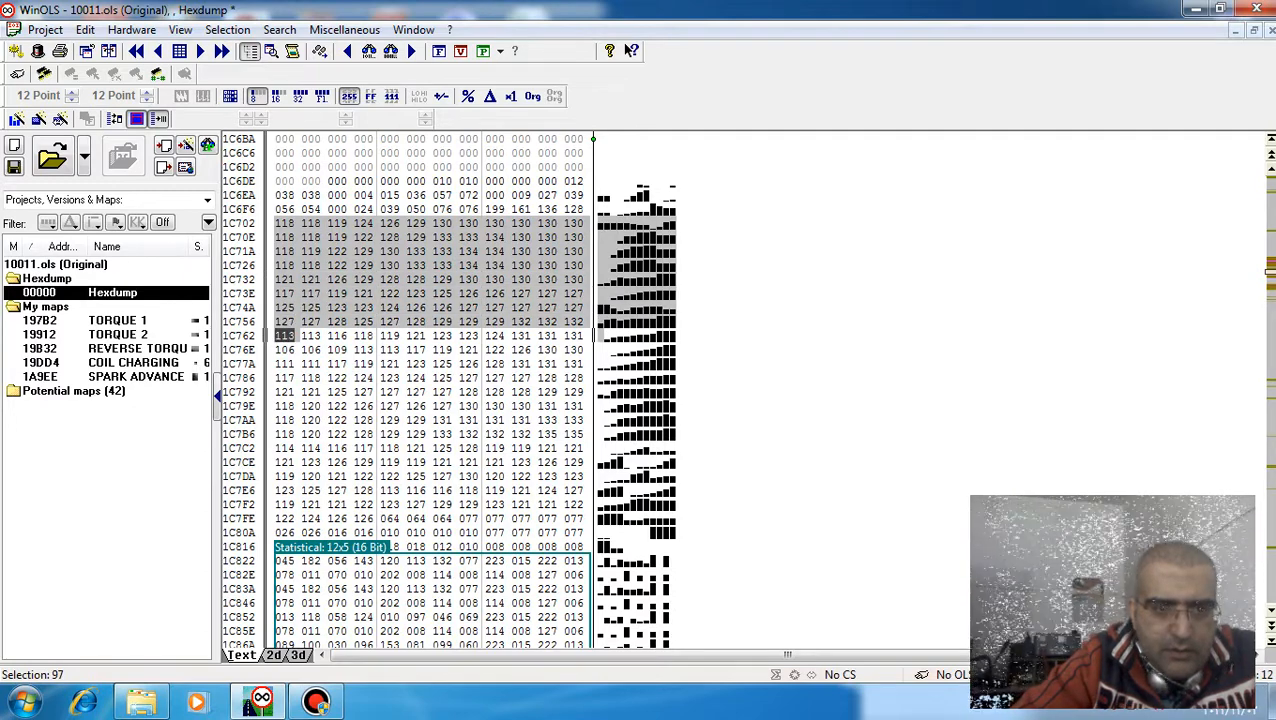
key(shift+Down)
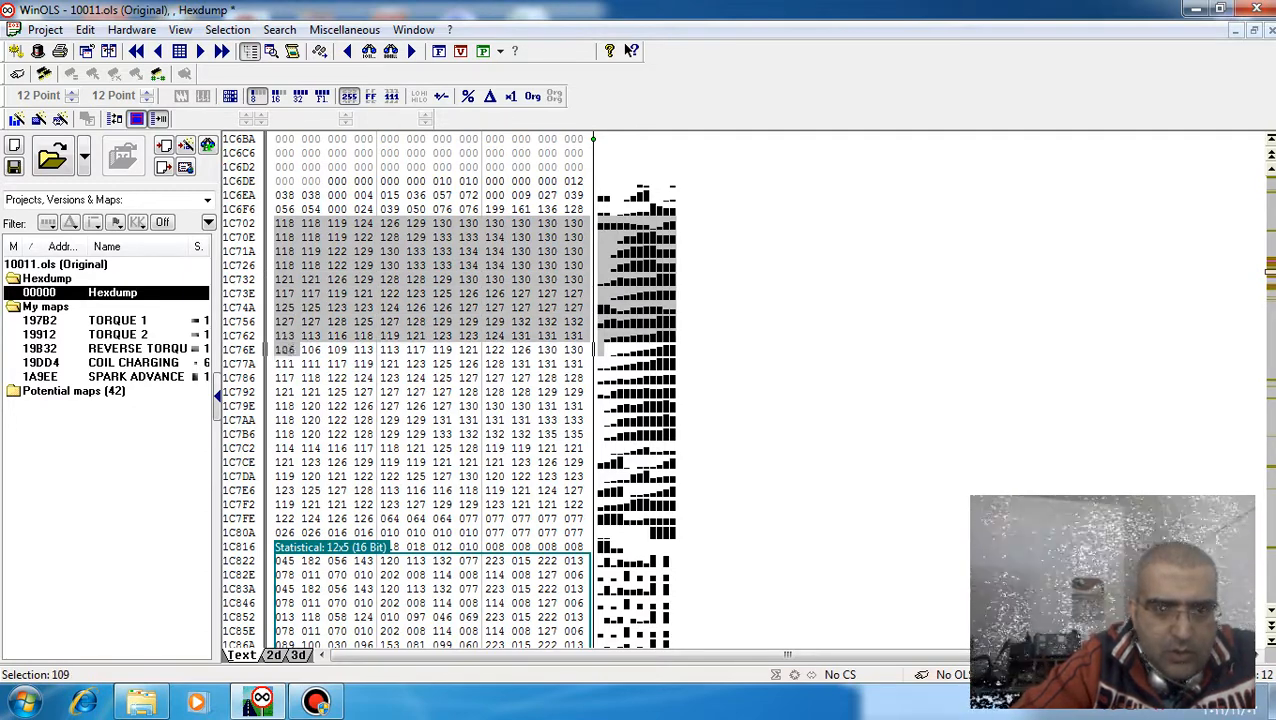
key(shift+Right)
key(shift+Down)
key(shift+Right)
key(shift+Right)
key(shift+Right)
key(shift+Right)
key(shift+Right)
key(shift+Right)
key(shift+Right)
key(shift+Right)
key(shift+Down)
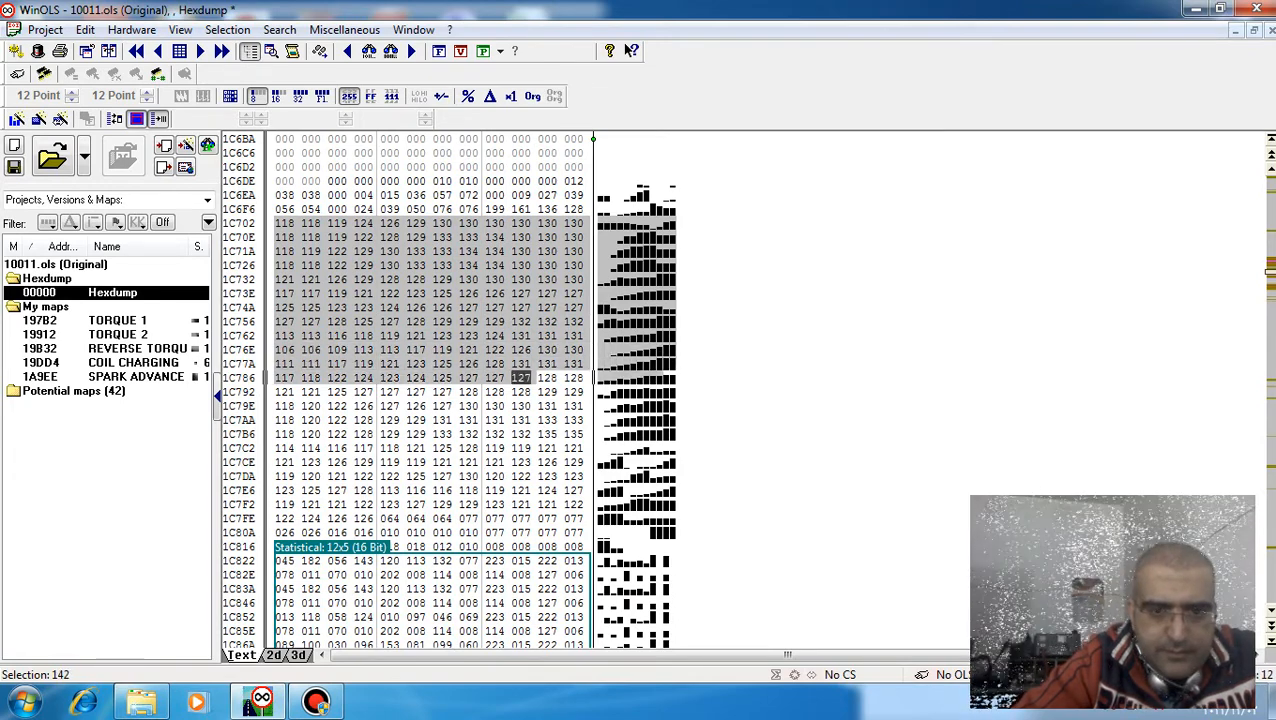
key(shift+Right)
key(shift+Right)
key(shift+Up)
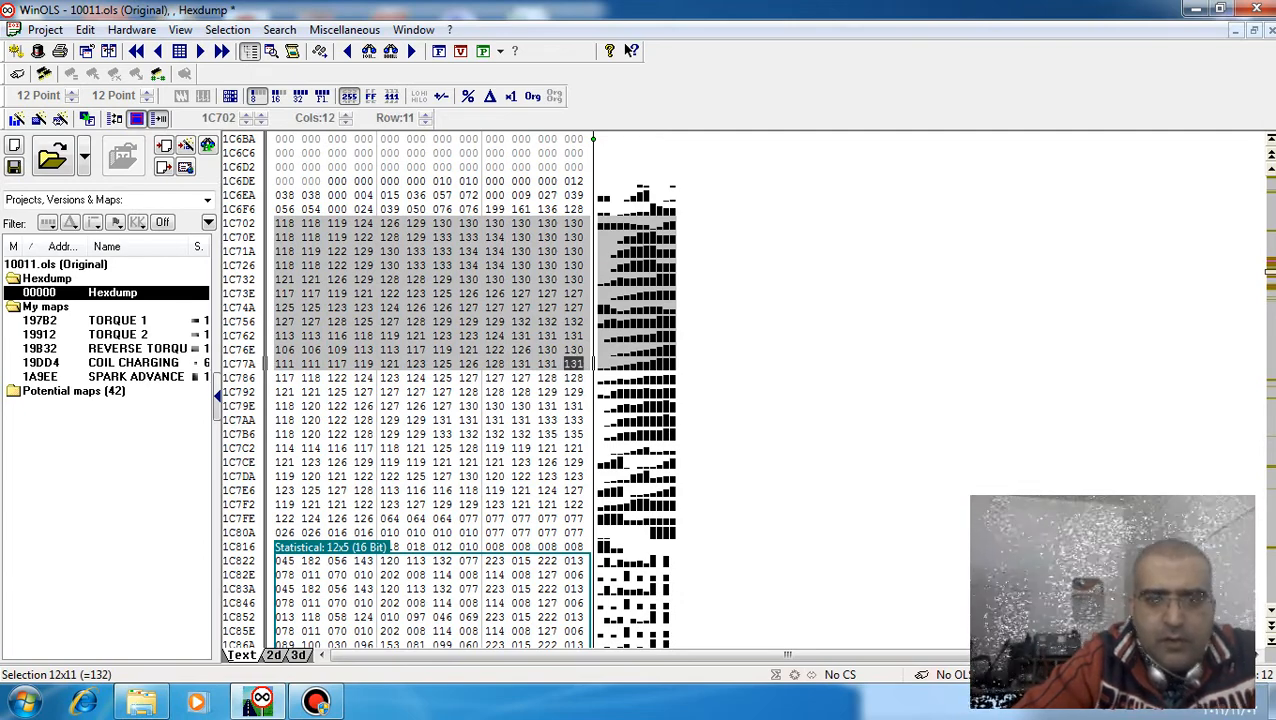
Widen the hexdump to 16 columns and clear the block selection.
key(m)
key(m)
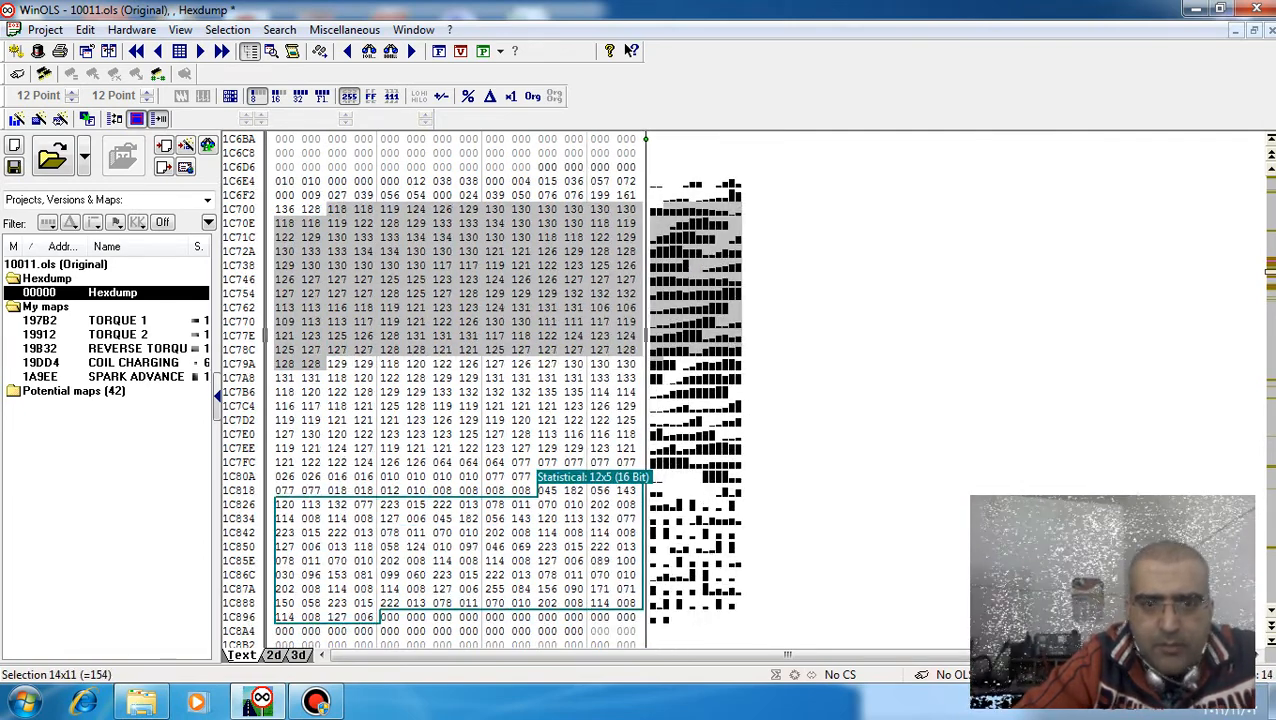
key(m)
key(m)
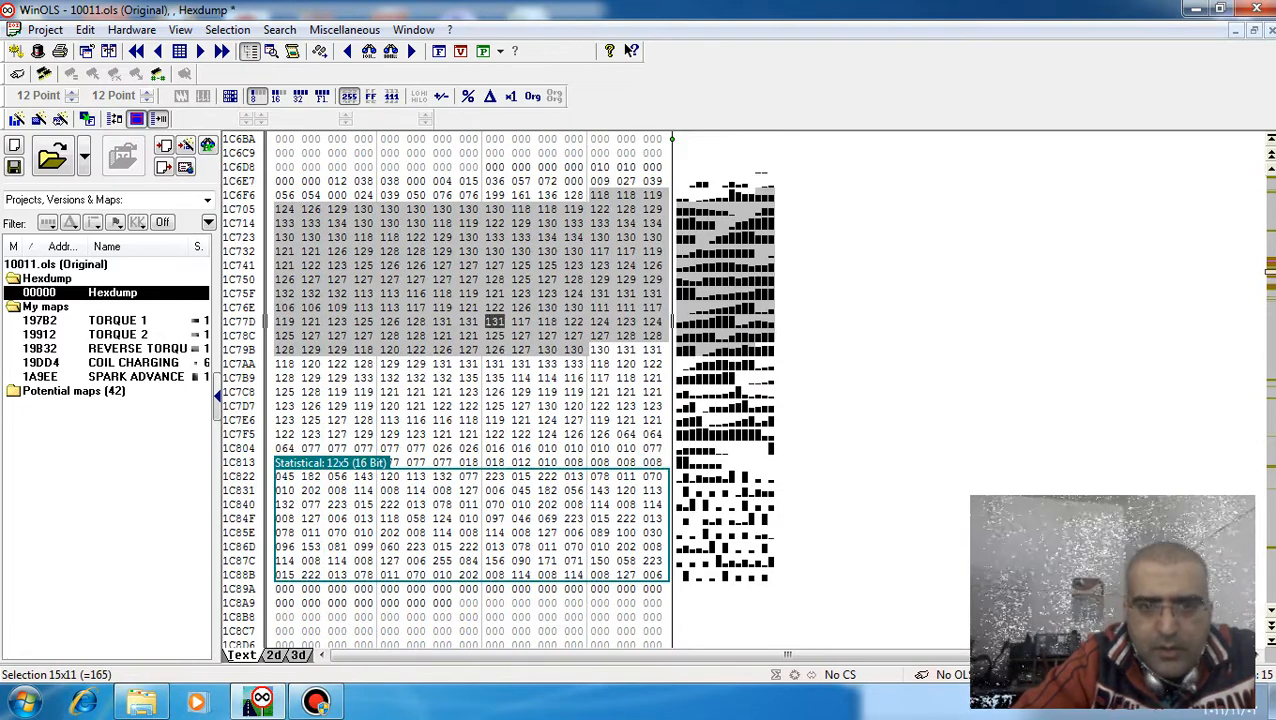
click(442, 251)
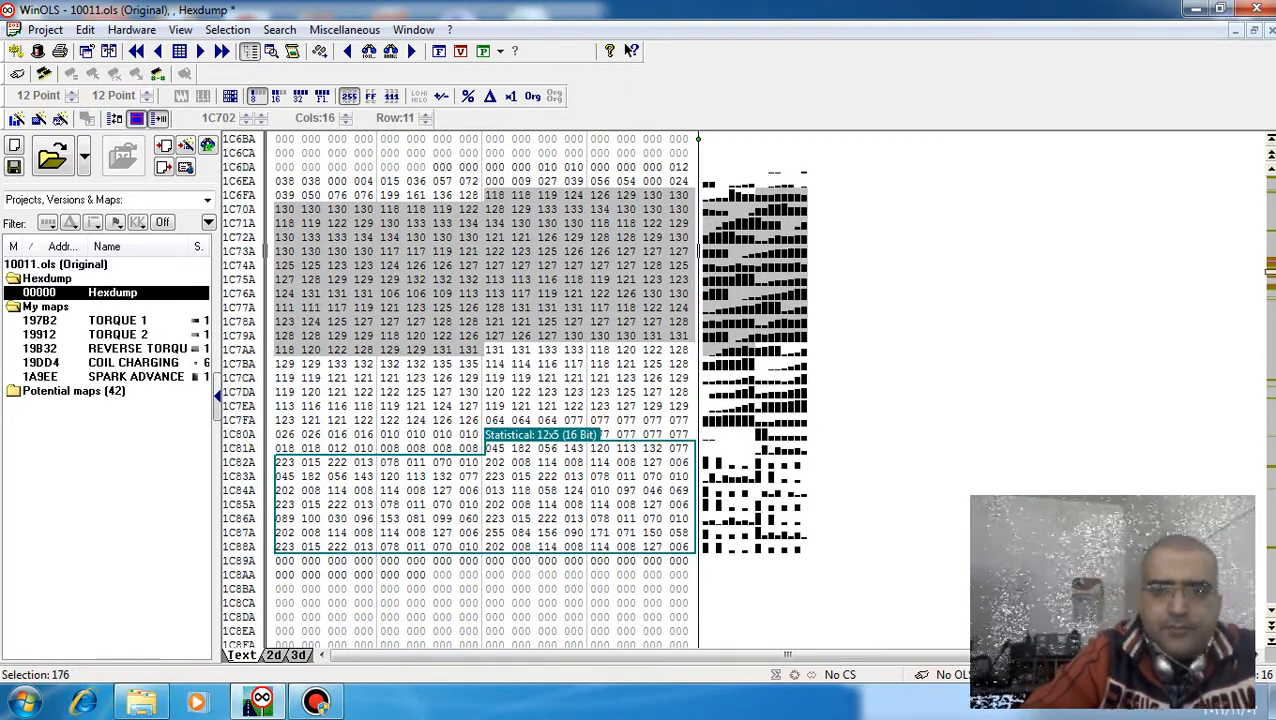
click(442, 251)
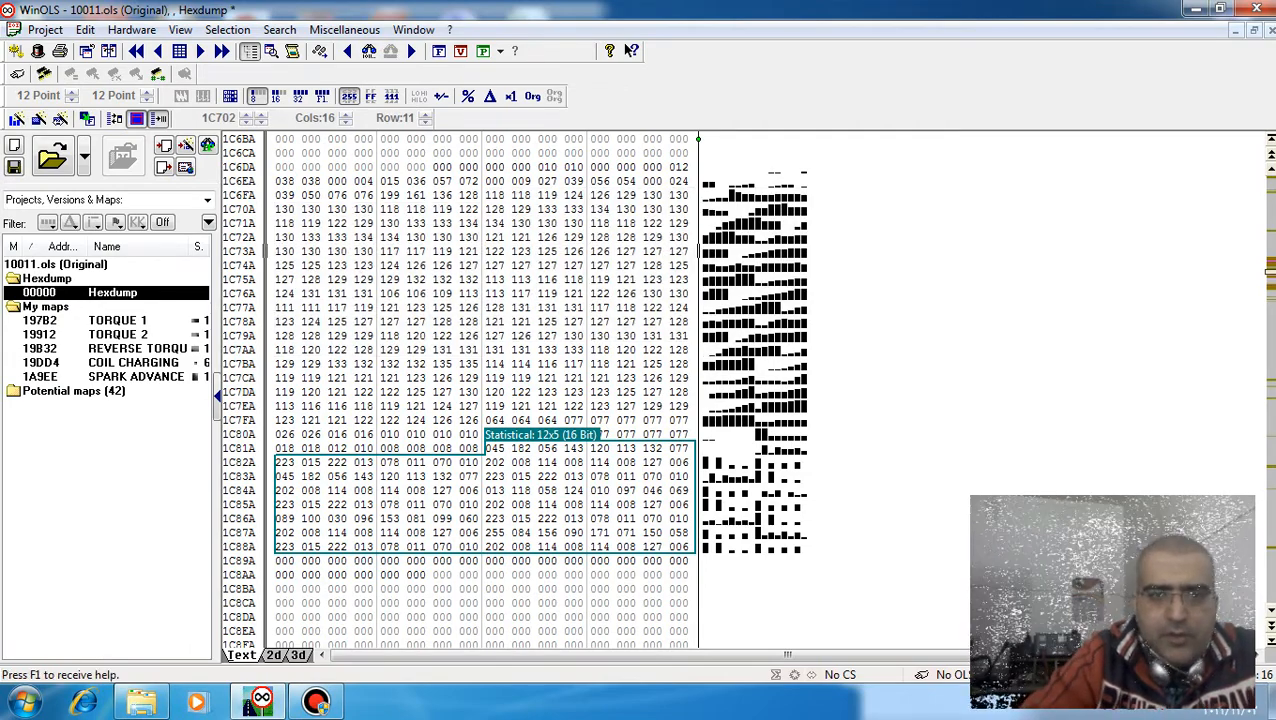
scroll(442, 251, up, 5)
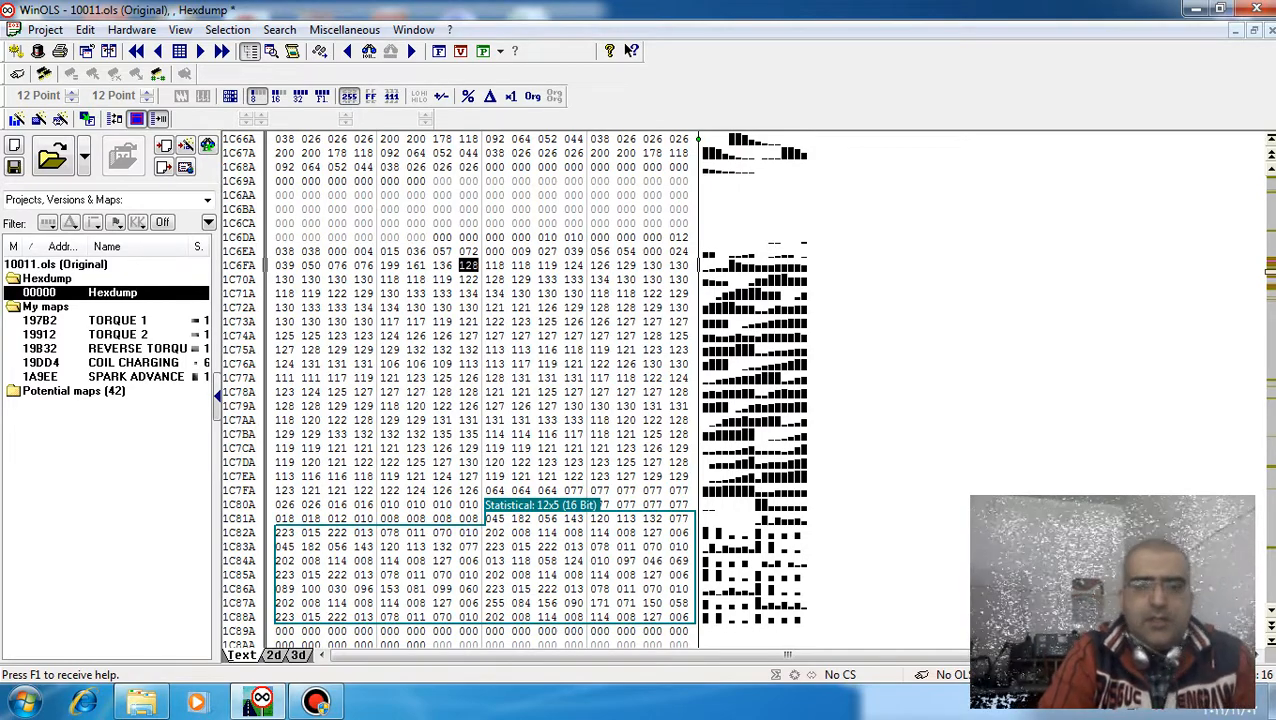
Shift the hexdump's row alignment so that a row starts exactly at address 1C702.
key(ctrl+Right)
key(ctrl+Right)
key(ctrl+Right)
key(ctrl+Right)
key(ctrl+Right)
key(ctrl+Right)
key(ctrl+Right)
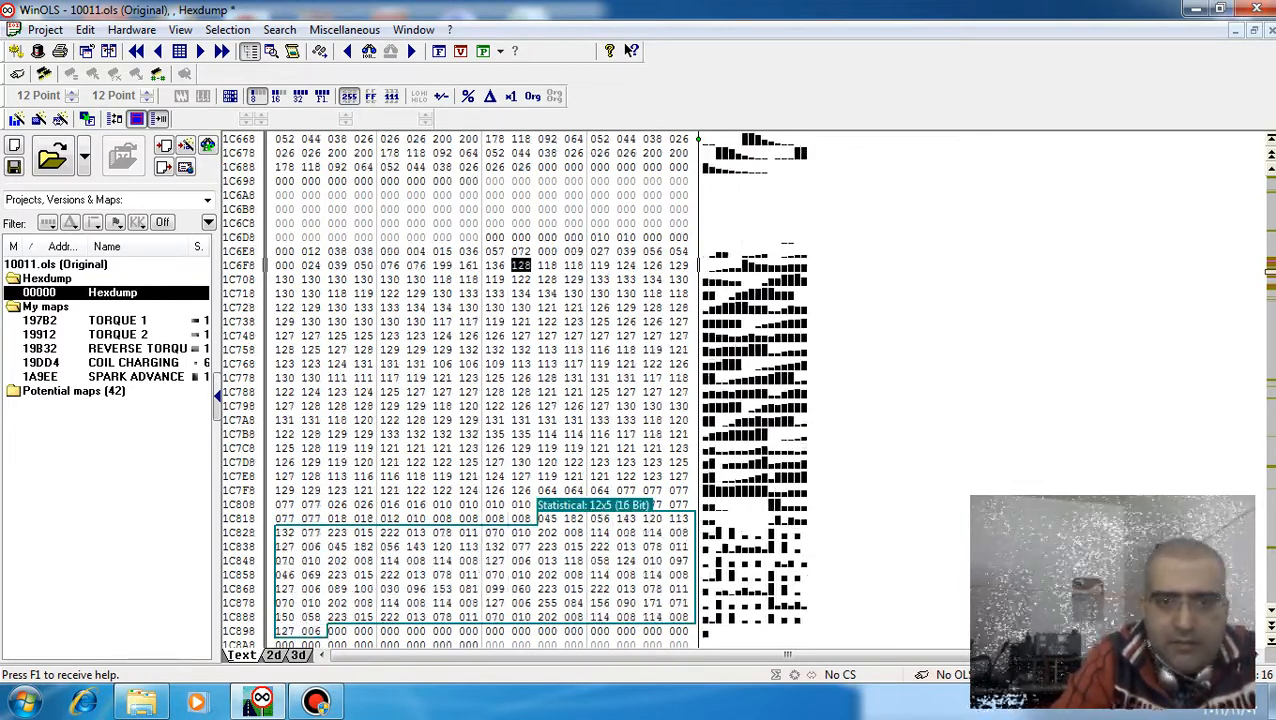
key(ctrl+Right)
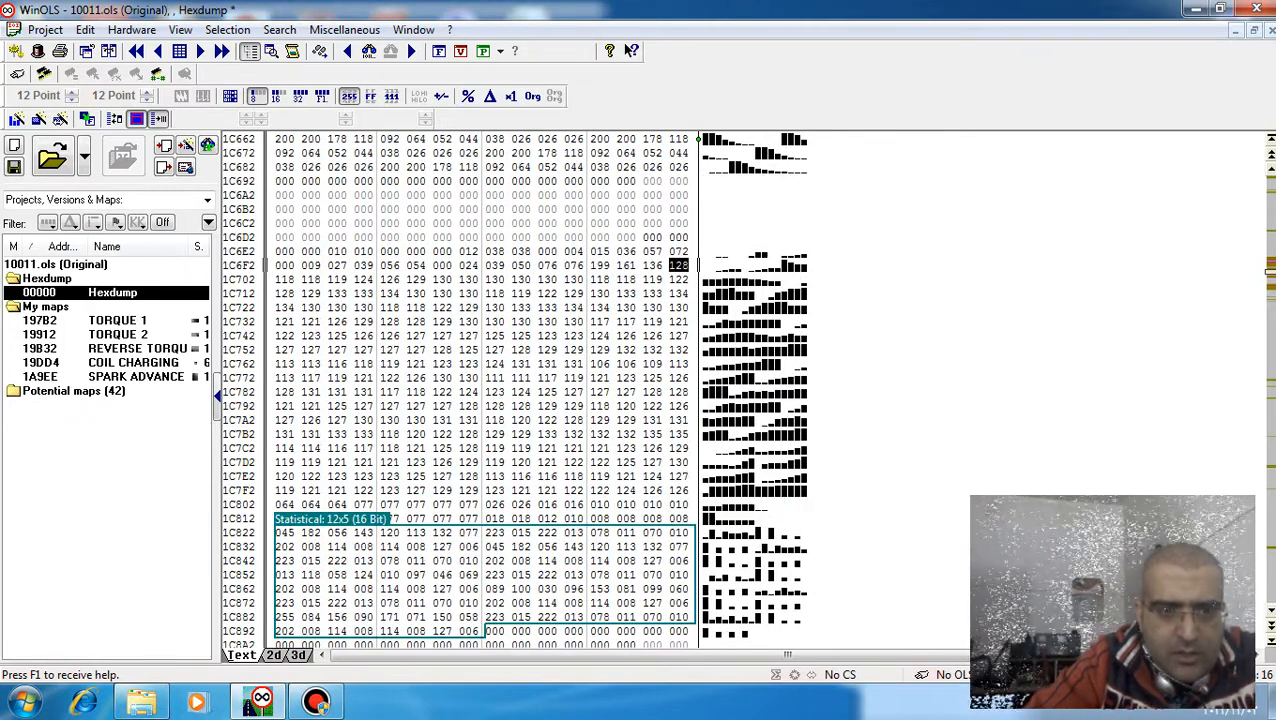
Select the block from 1C702 as 16 columns by 12 rows and create a map from it.
key(Right)
key(shift+Down)
key(shift+Down)
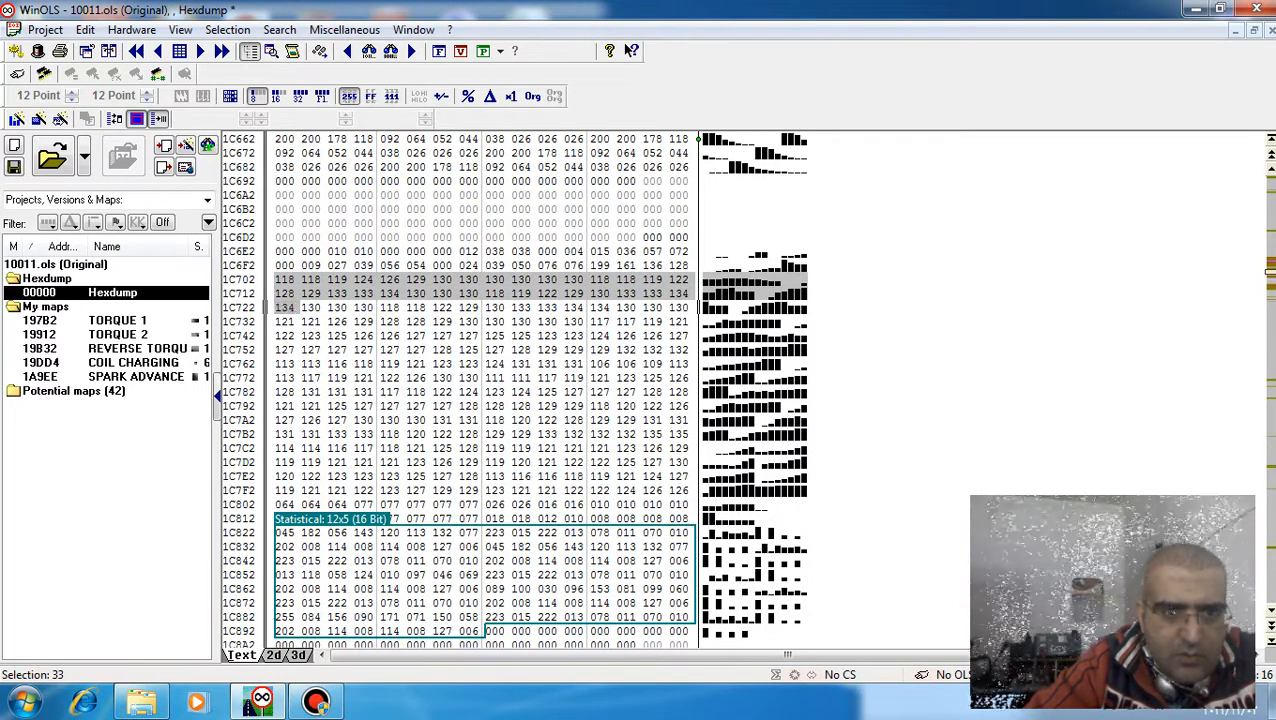
key(shift+Down)
key(shift+Down)
key(shift+Down)
key(shift+Down)
key(shift+Down)
key(shift+Down)
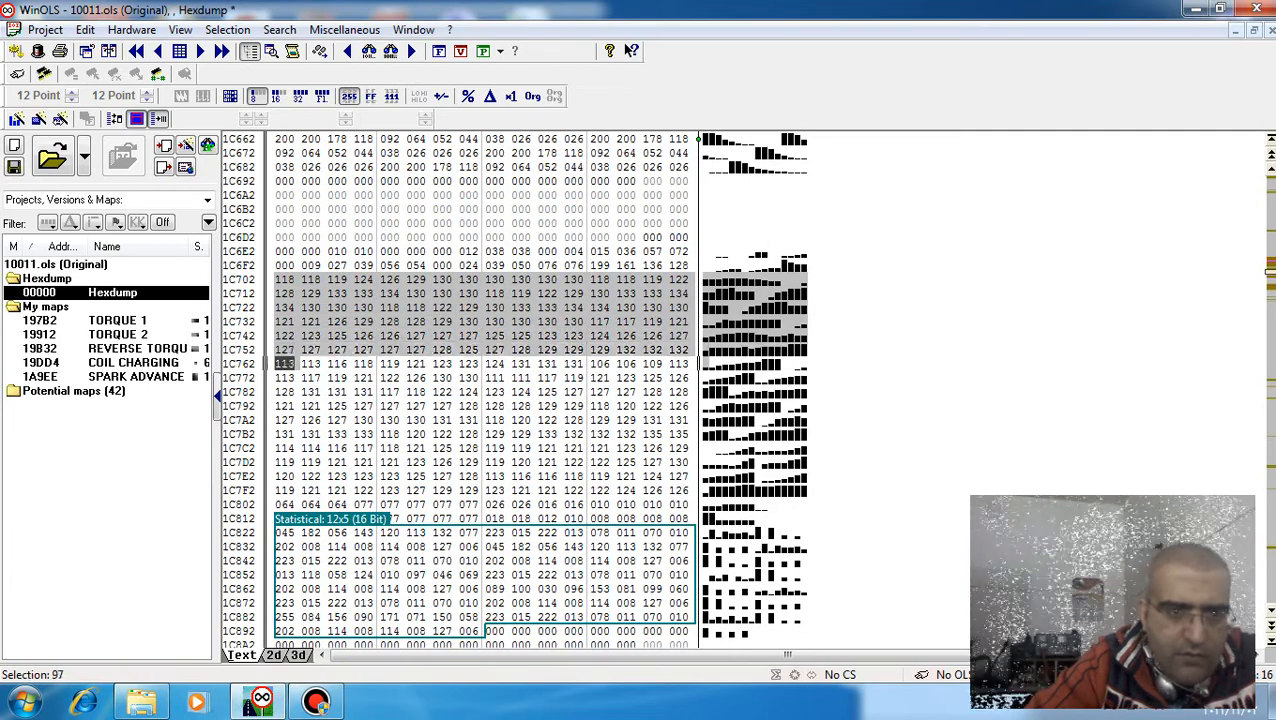
key(shift+Down)
key(shift+Down)
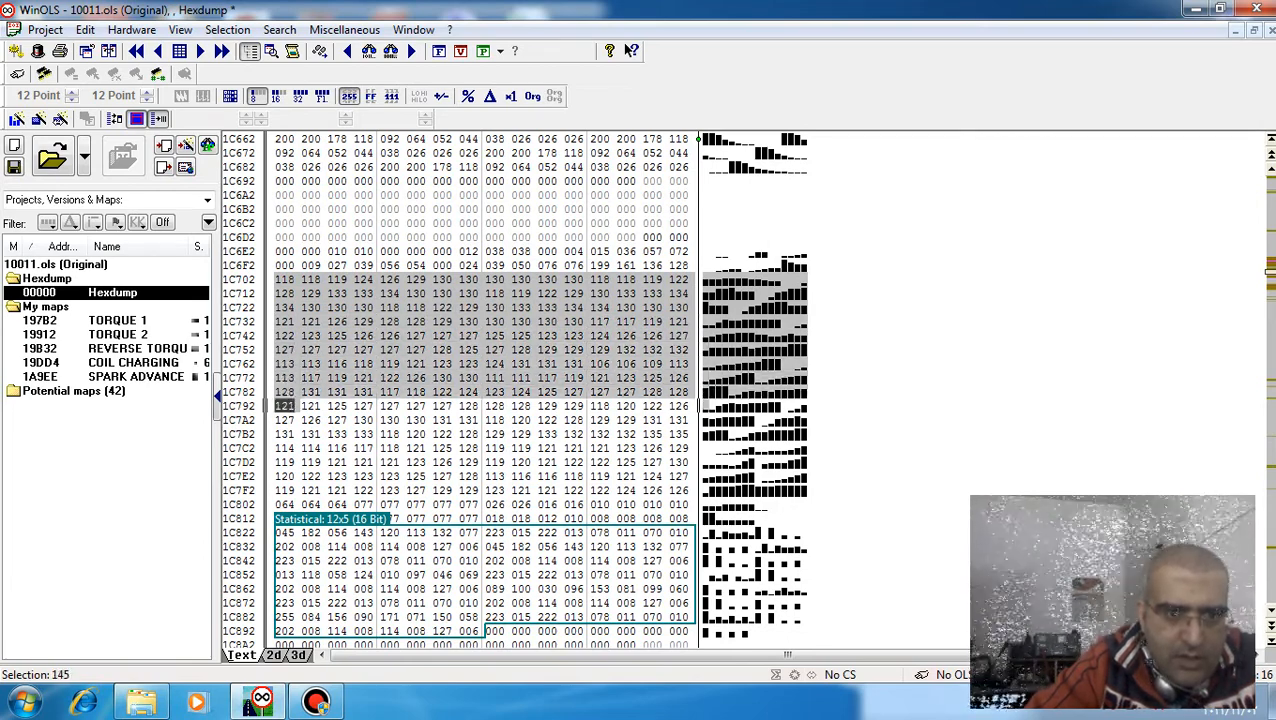
key(shift+Down)
key(shift+Right)
key(shift+Right)
key(shift+Right)
key(shift+Right)
key(shift+Right)
key(shift+Right)
key(shift+Right)
key(shift+Right)
key(shift+Right)
key(shift+Right)
key(shift+Right)
key(shift+Right)
key(shift+Right)
key(shift+Right)
key(shift+Right)
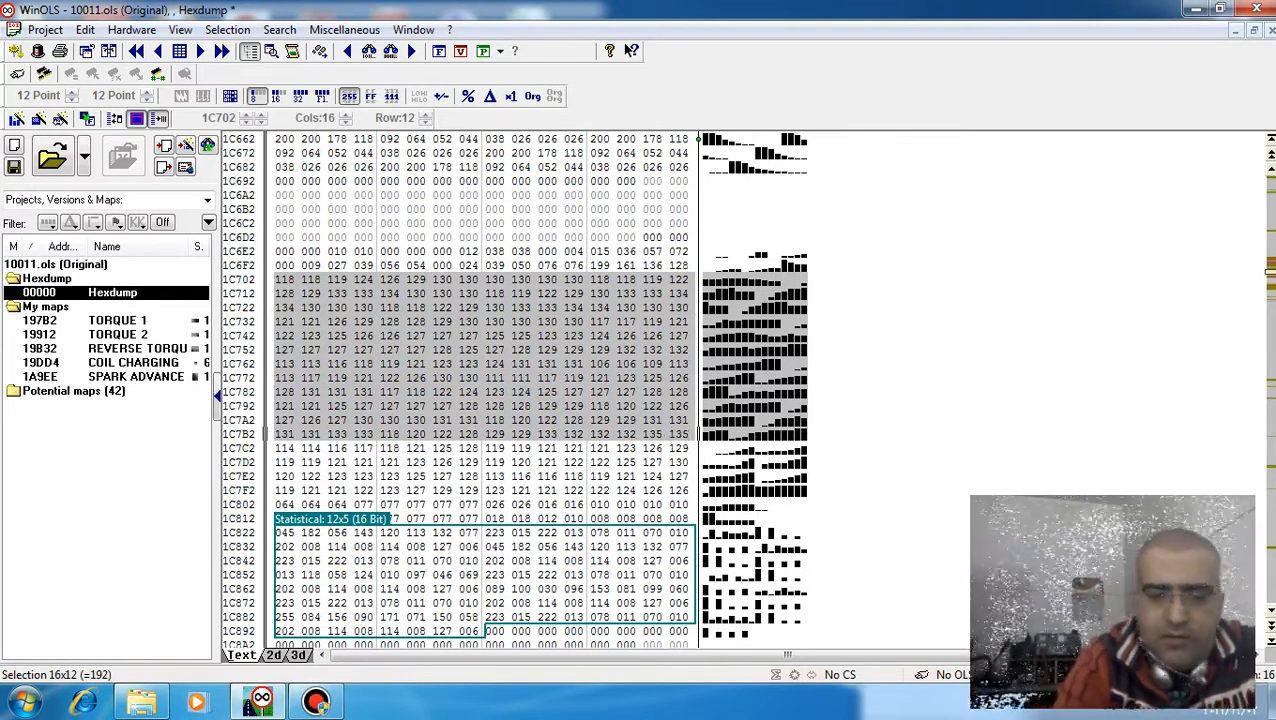
key(k)
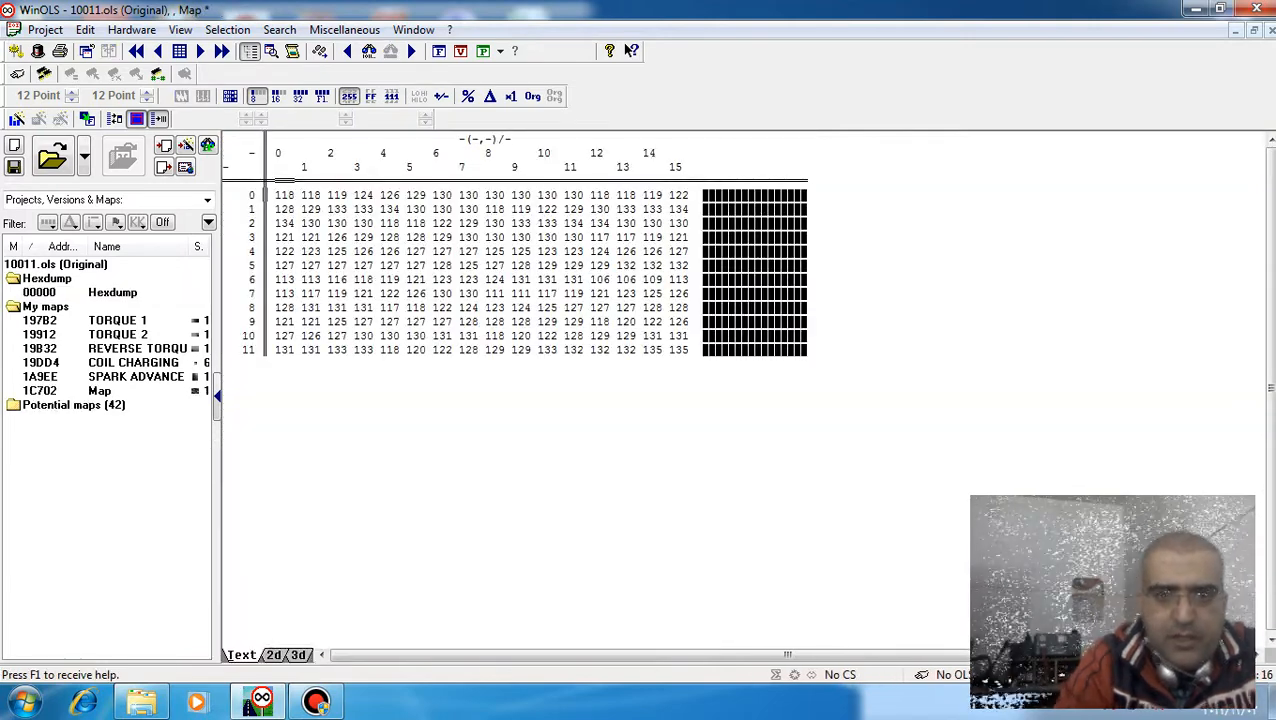
Set both the description and the name of the new map at 1C702 to INJECTION 16*12.
right_click(359, 419)
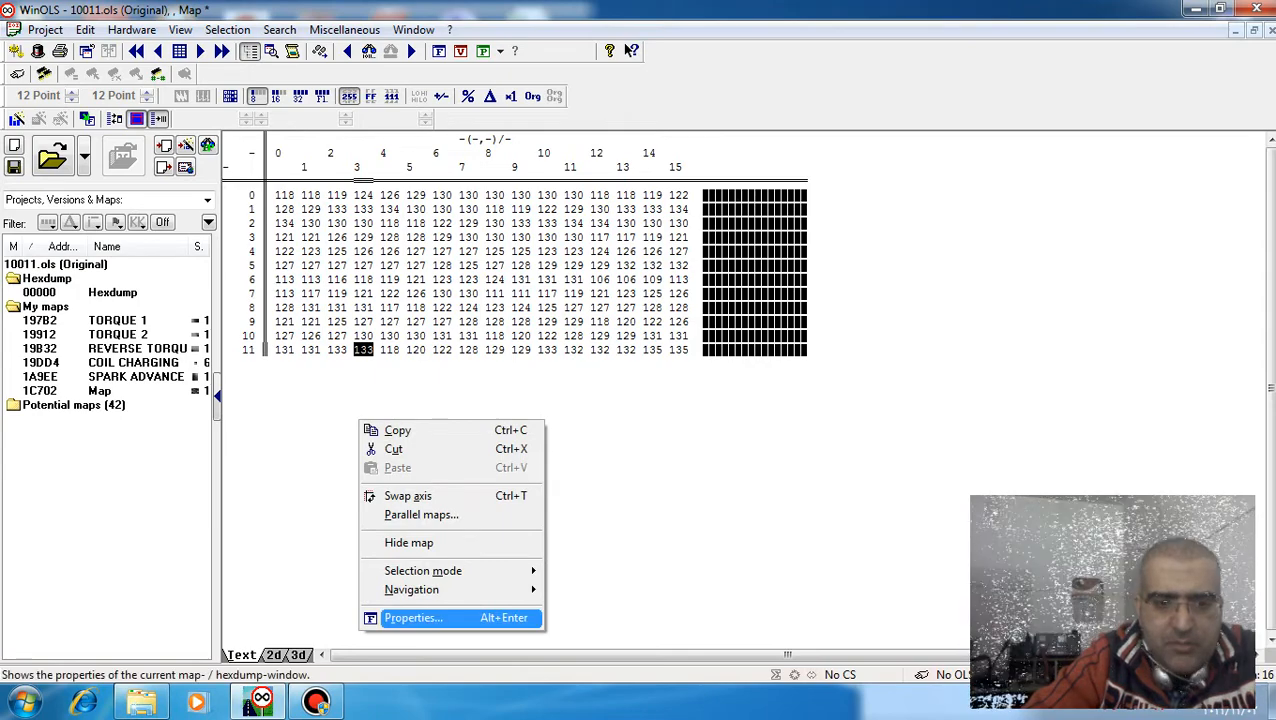
click(413, 617)
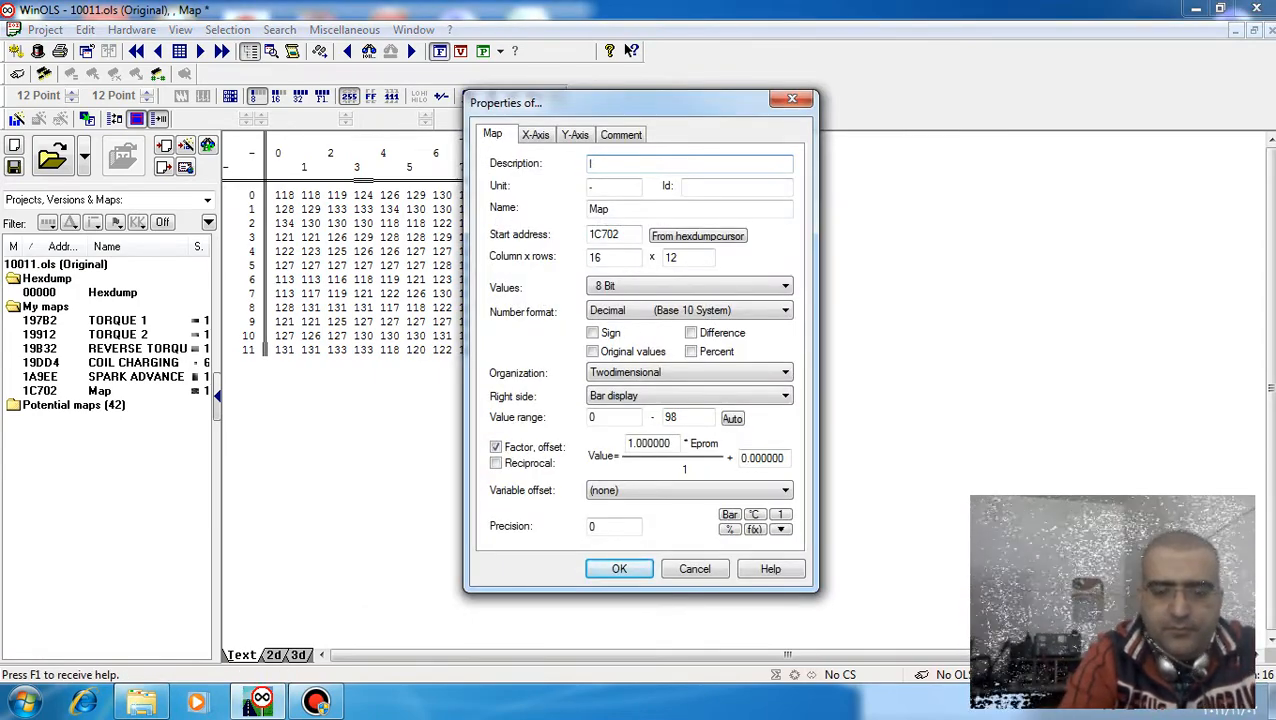
text(INJE)
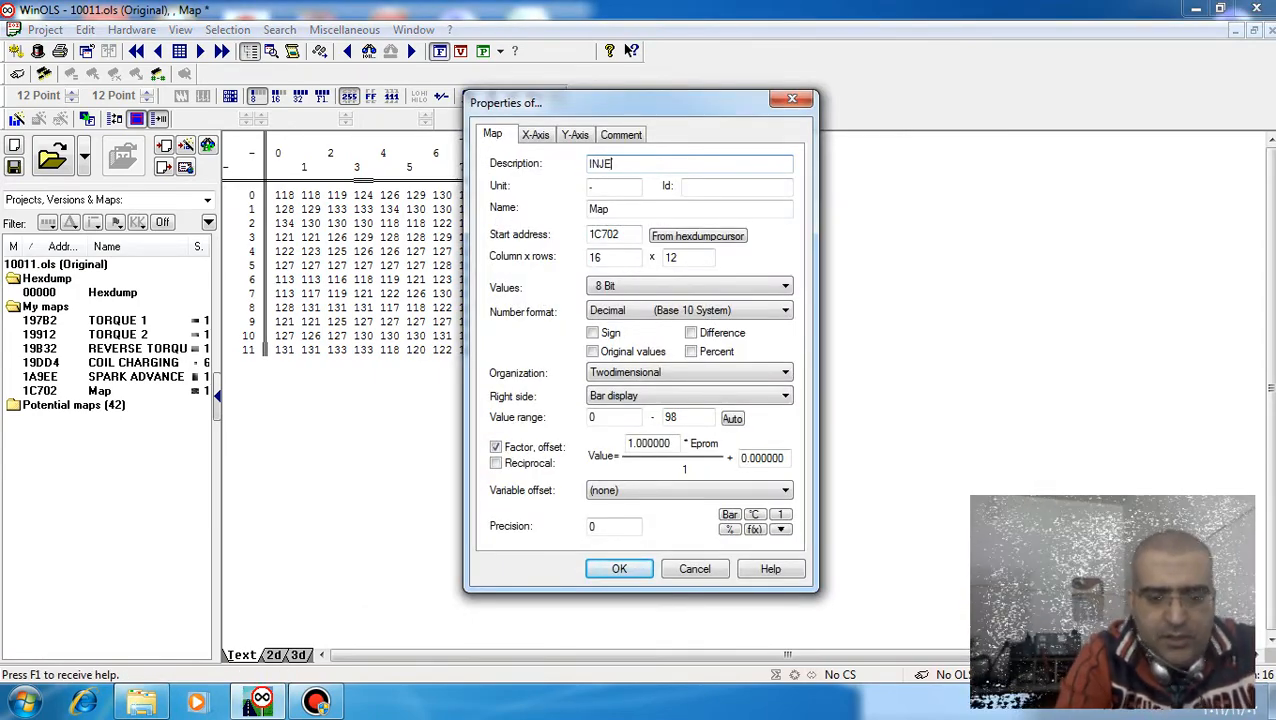
text(CTION)
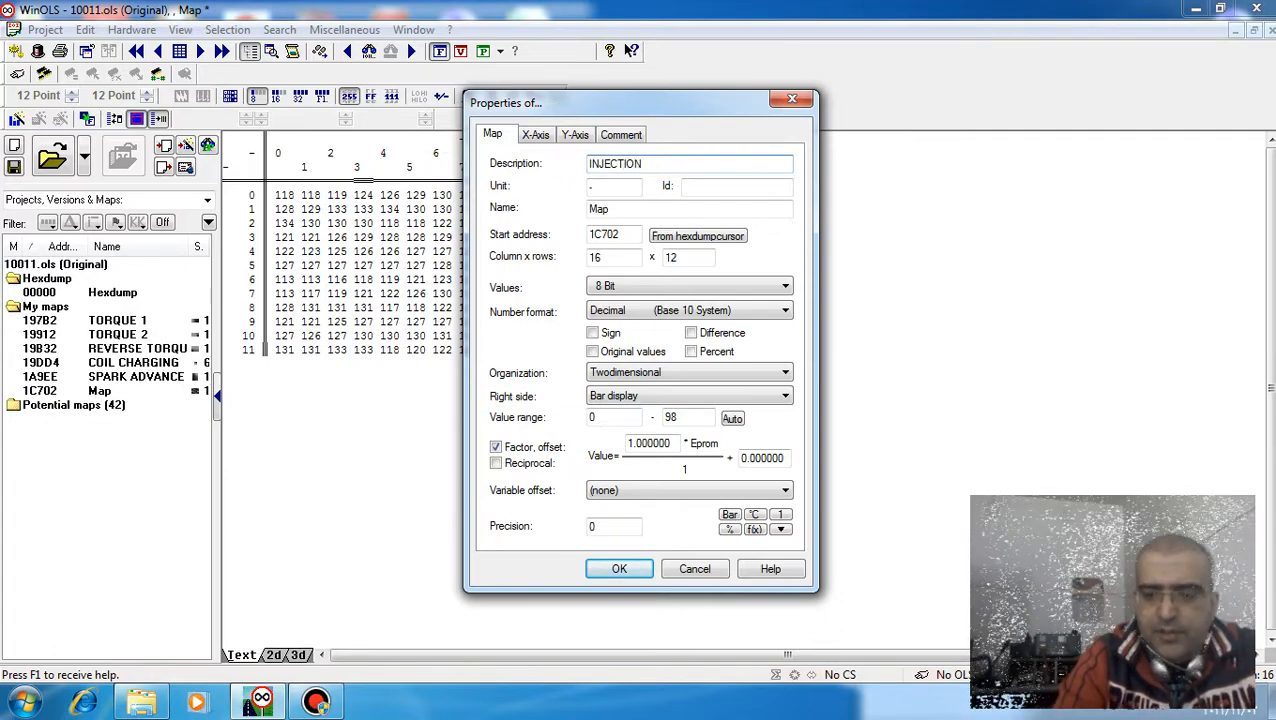
text(16*1)
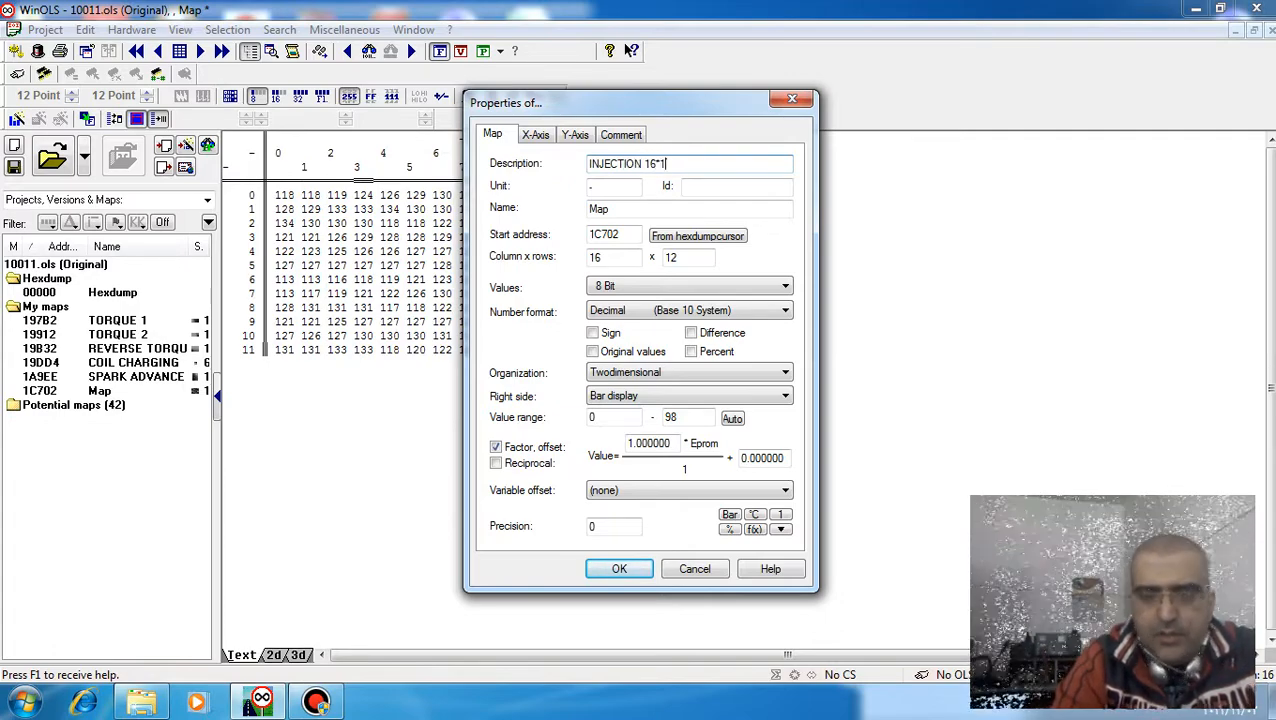
text(2)
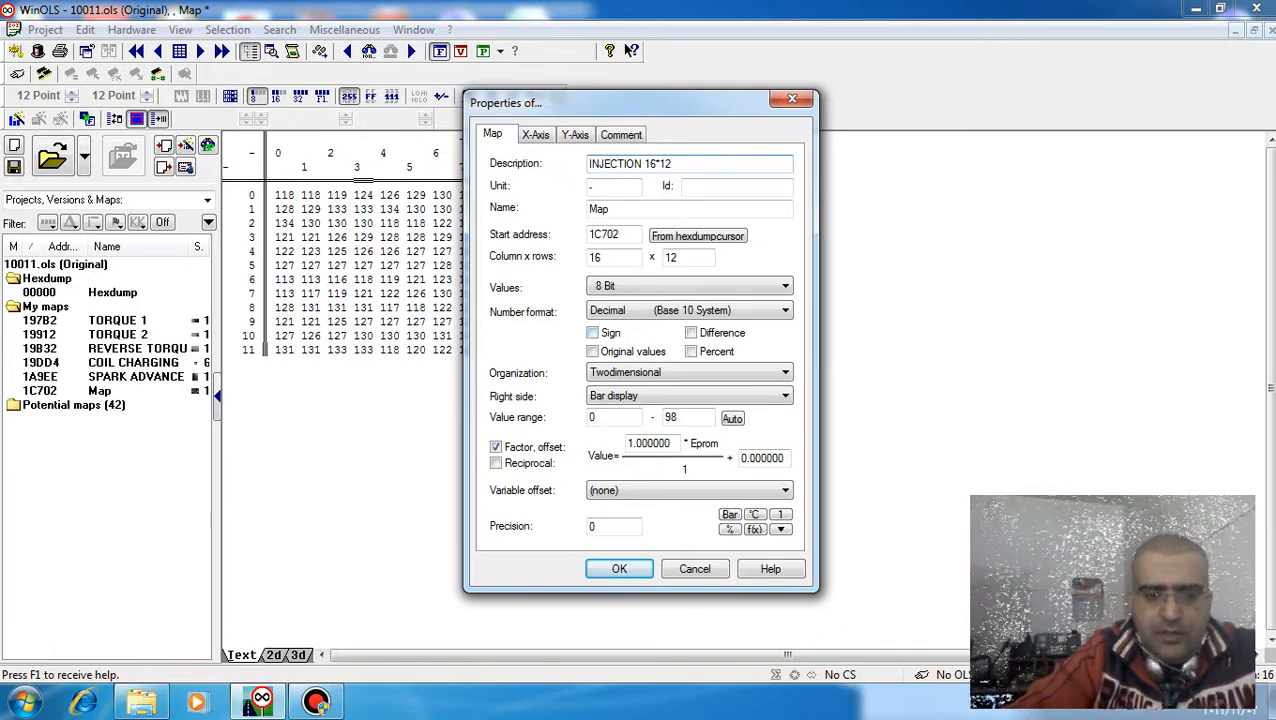
key(shift+Home)
key(ctrl+c)
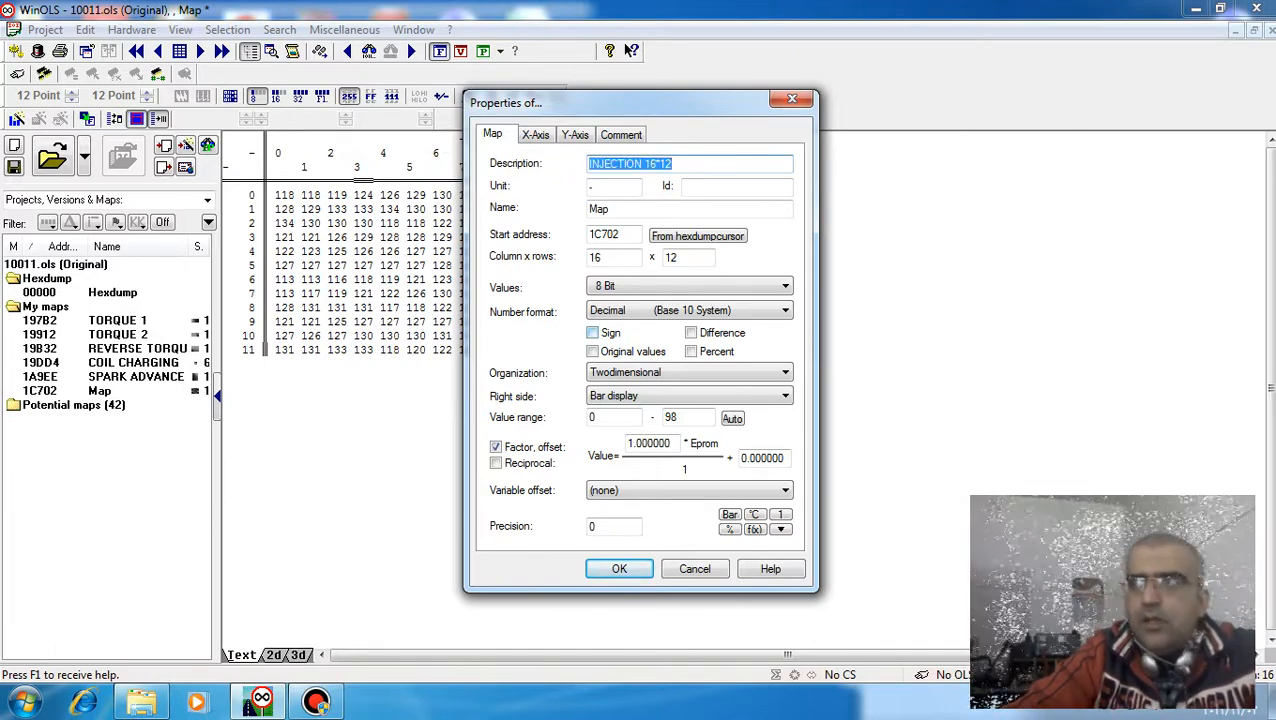
key(Tab)
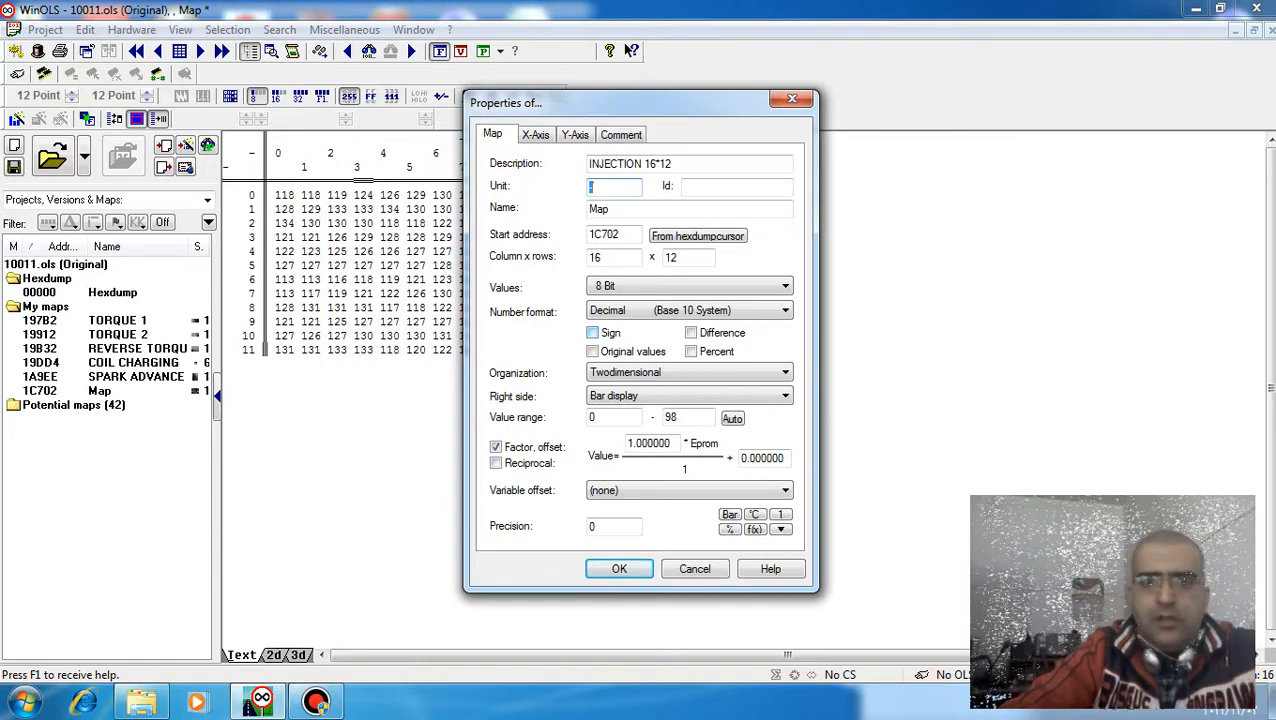
key(Tab)
key(ctrl+v)
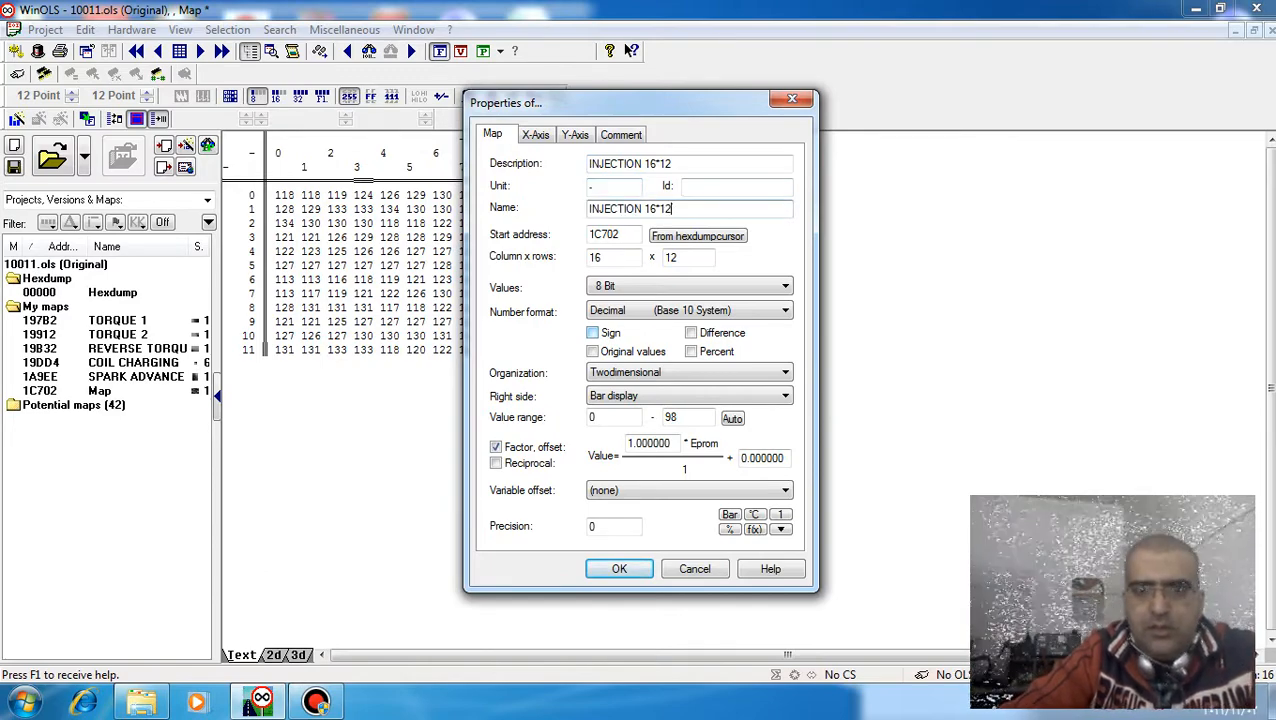
key(Return)
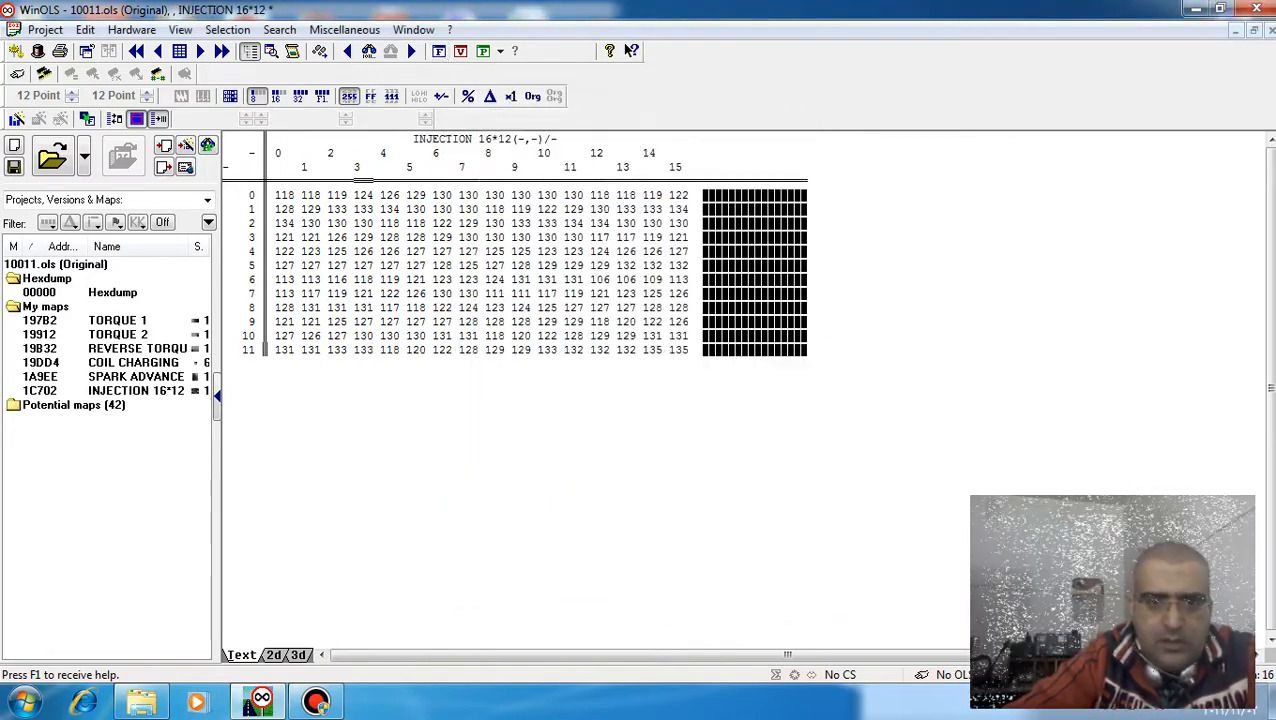
Check the shape of the INJECTION 16*12 map in the 3D preview, and close the preview.
key(Right)
key(Right)
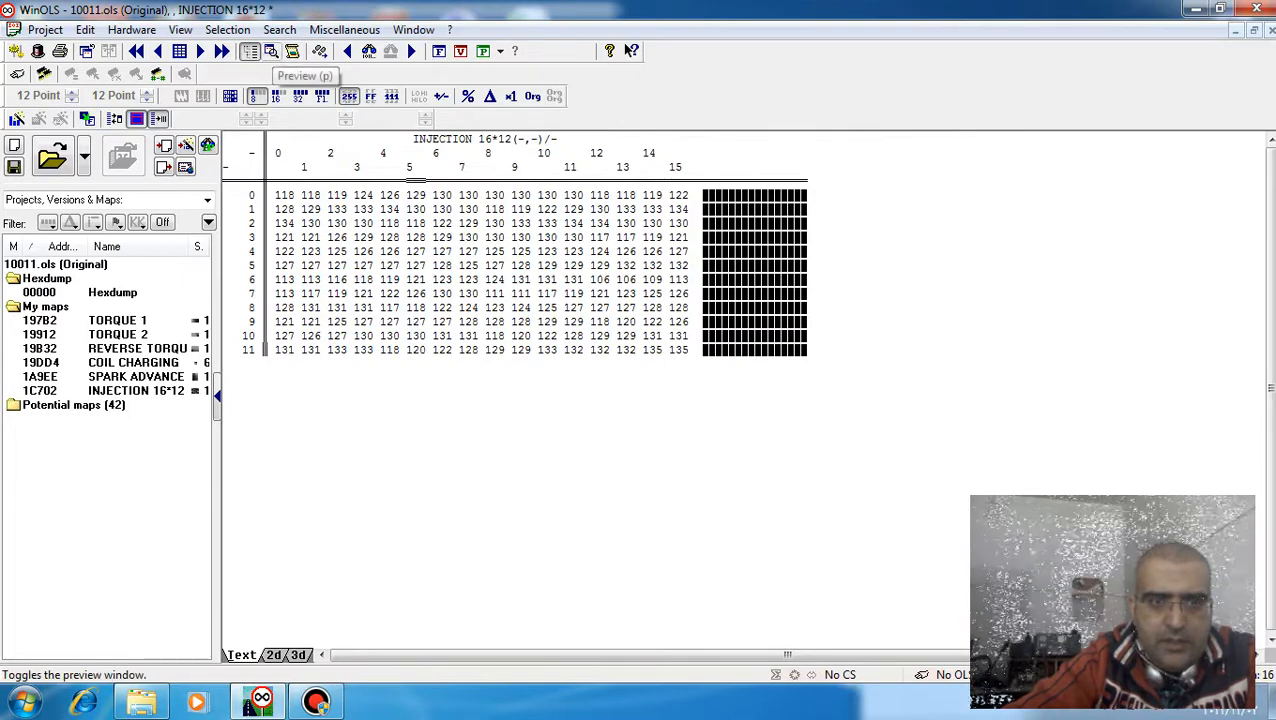
click(271, 52)
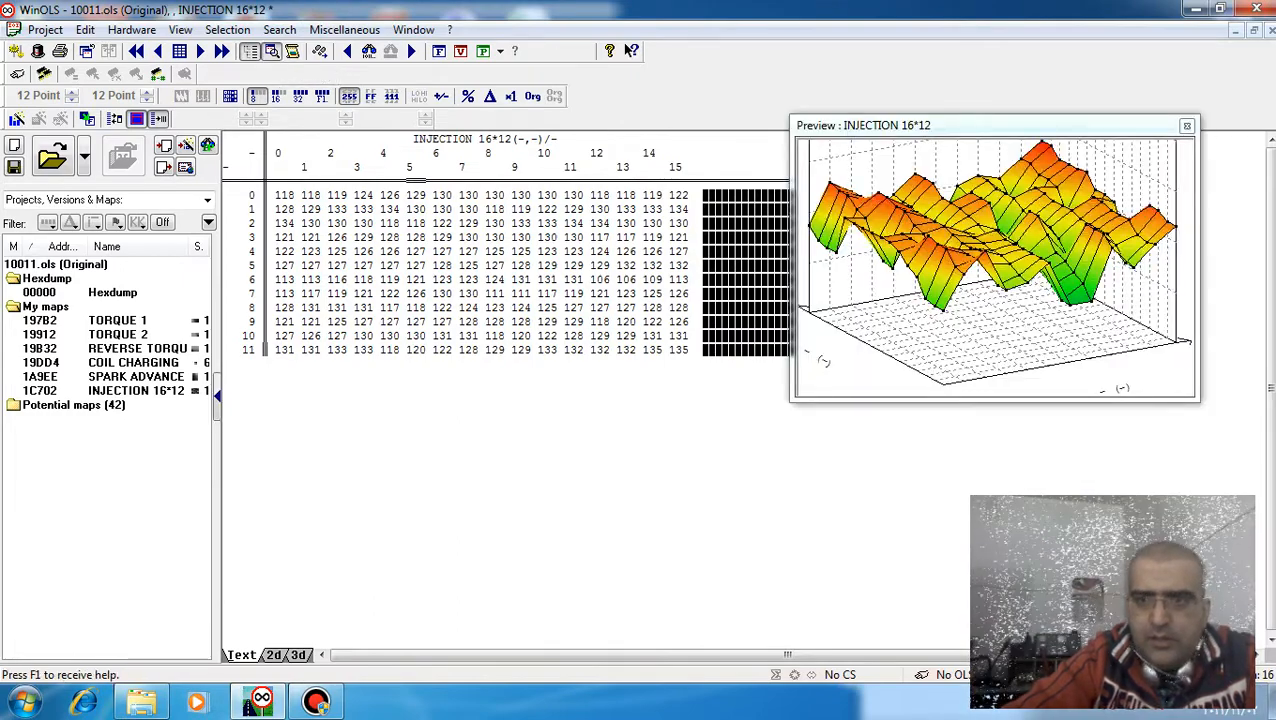
key(p)
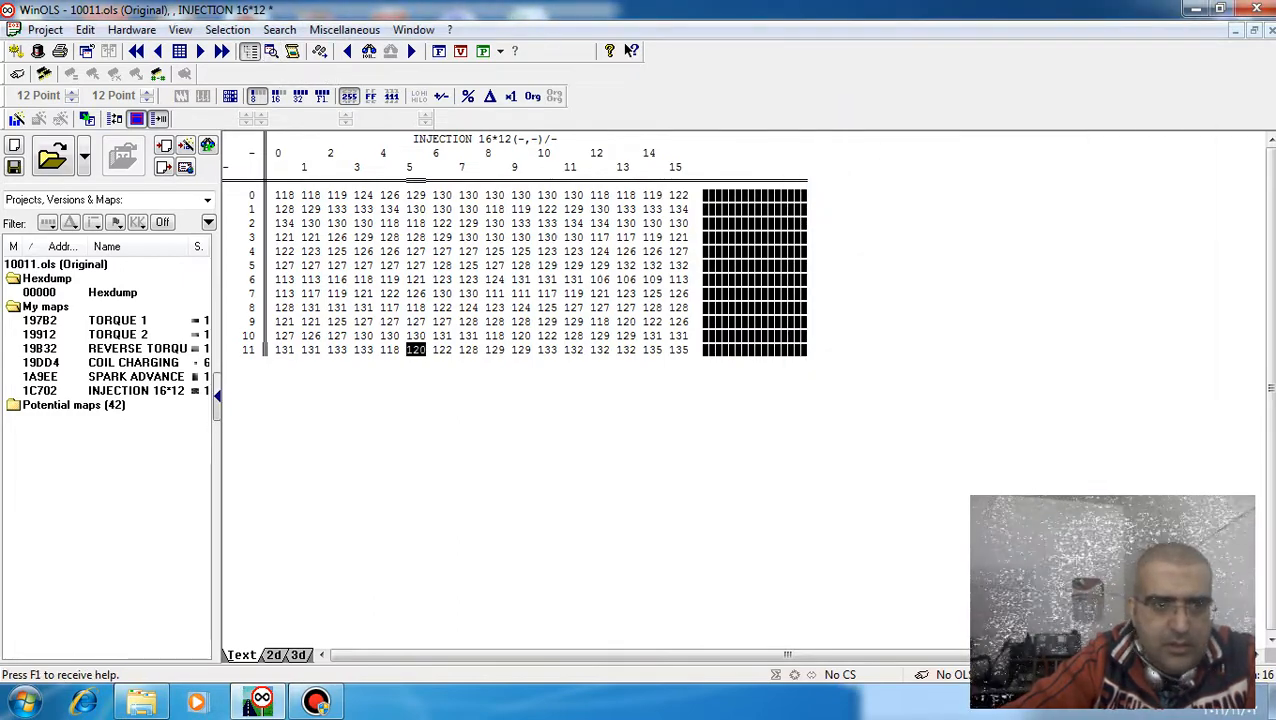
Leave the INJECTION 16*12 map for the 16-bit hexdump and widen it to 8 columns.
key(Escape)
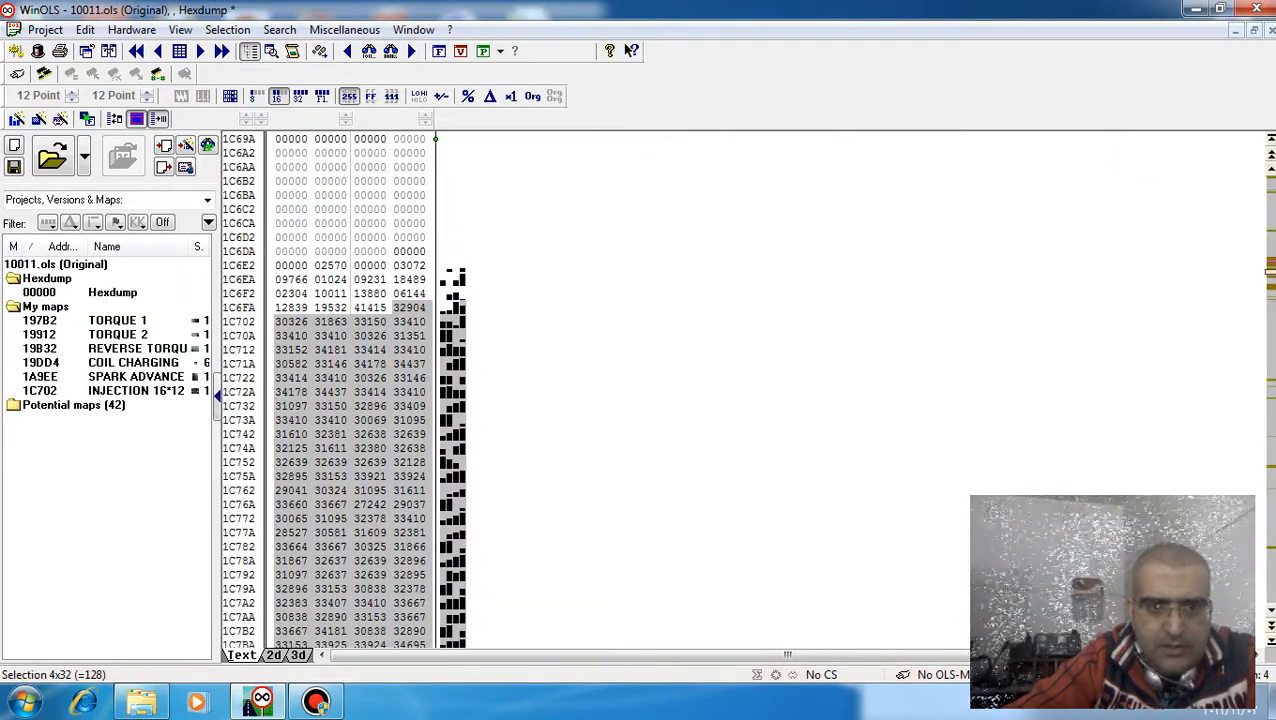
key(m)
key(m)
key(m)
key(m)
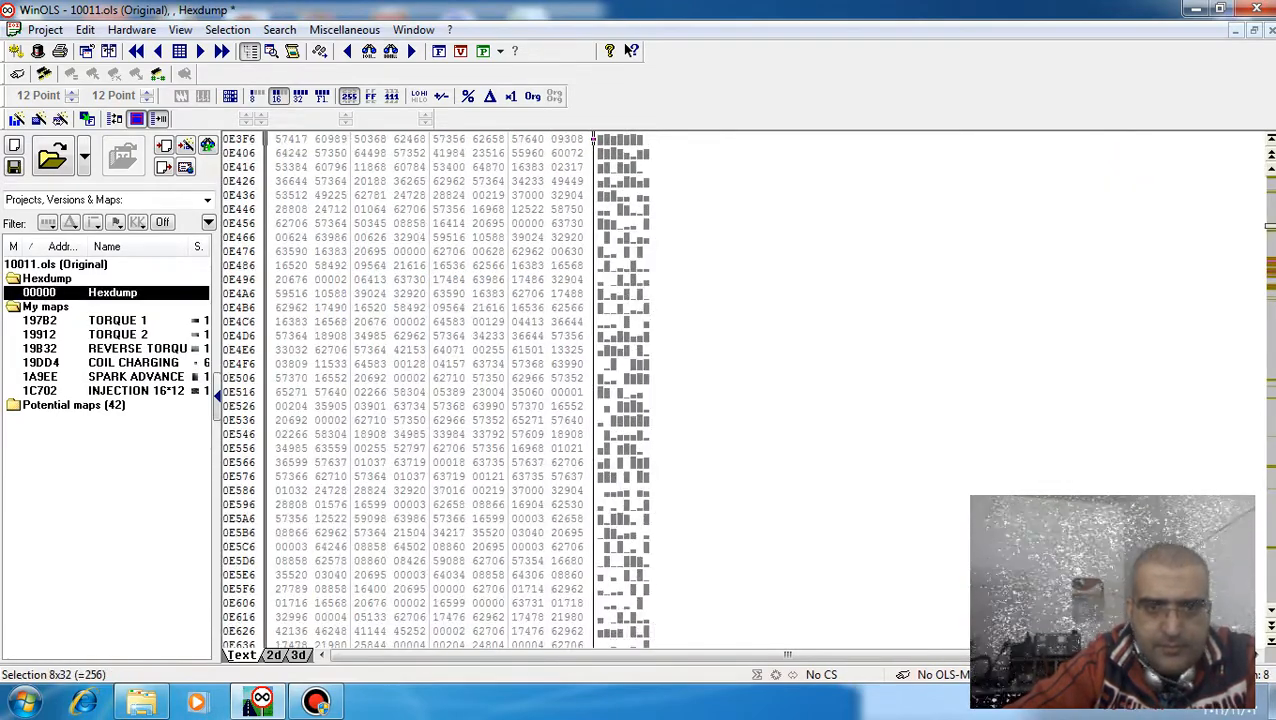
Switch the hexdump to the 2D view and select the curve section directly after the INJECTION 16*12 map.
scroll(435, 390, up, 9)
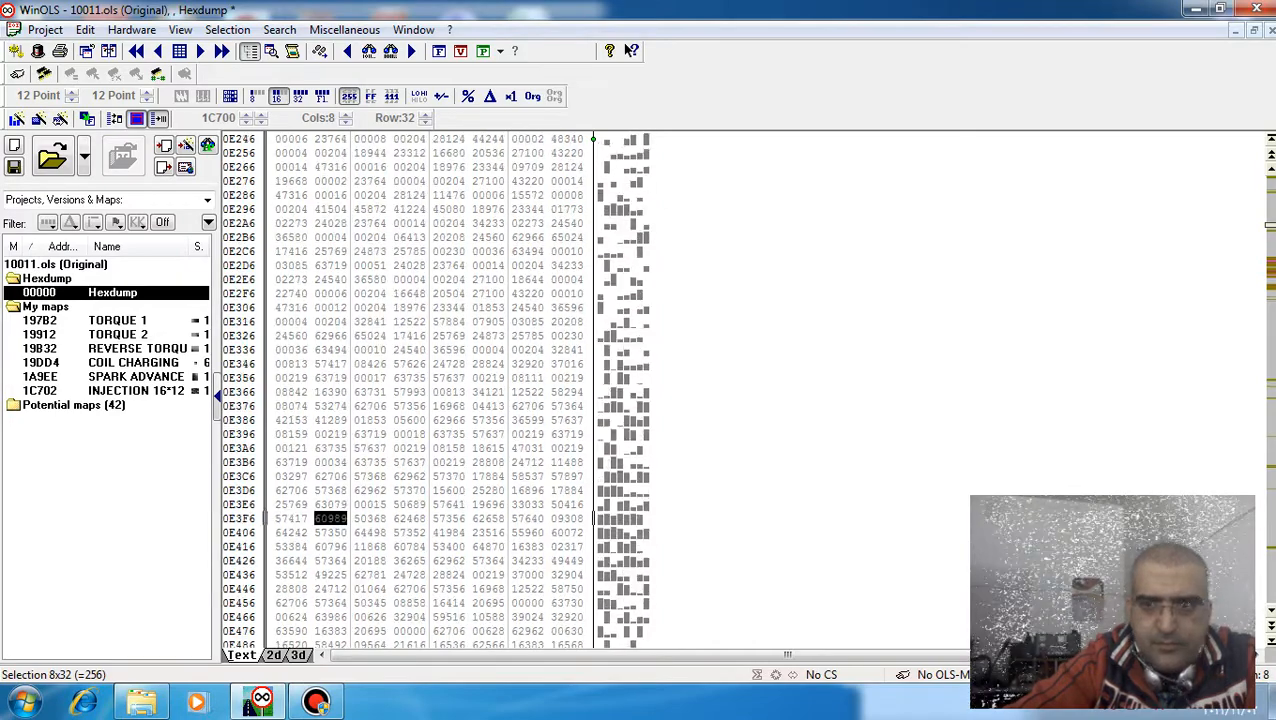
scroll(435, 390, down, 2)
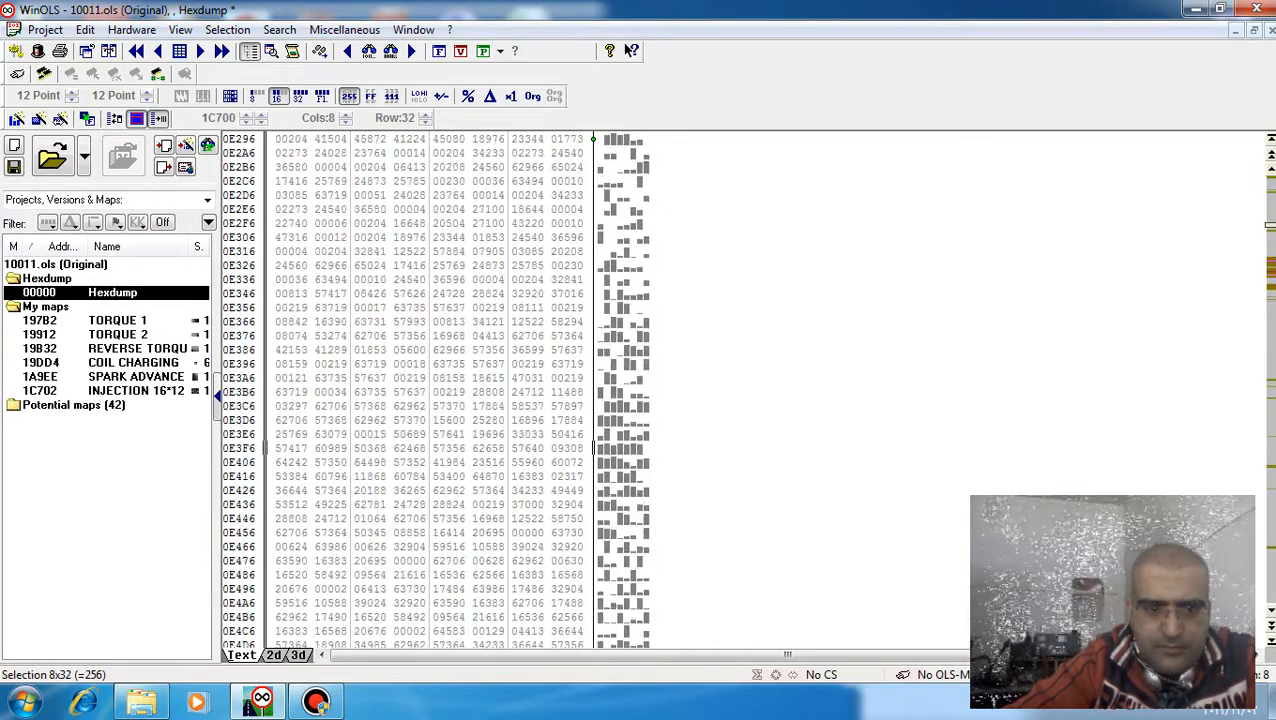
key(Tab)
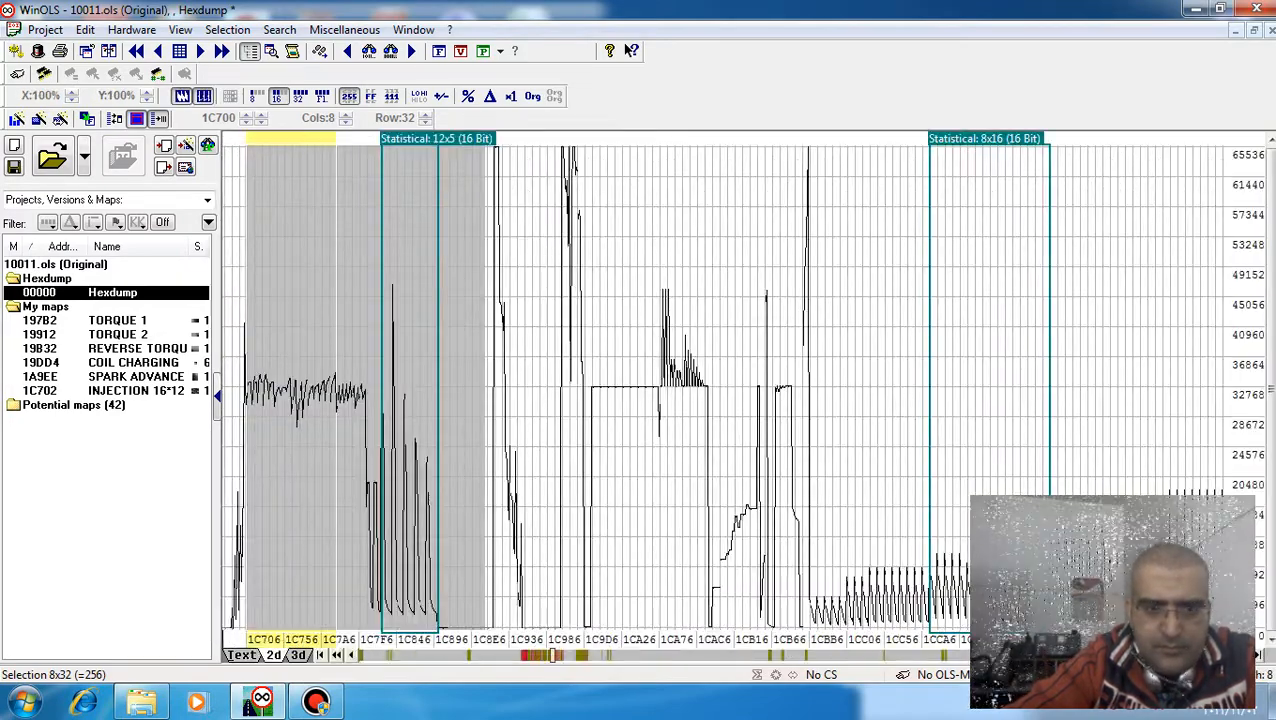
scroll(300, 390, up, 5)
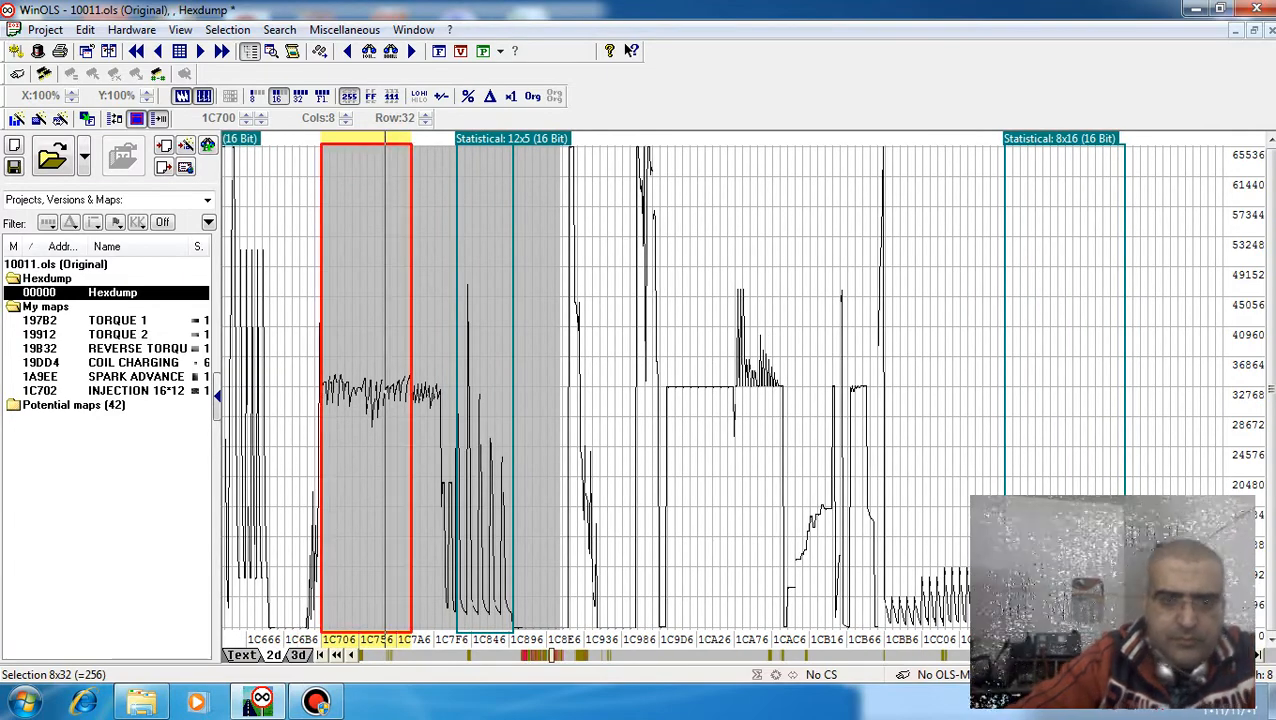
click(385, 388)
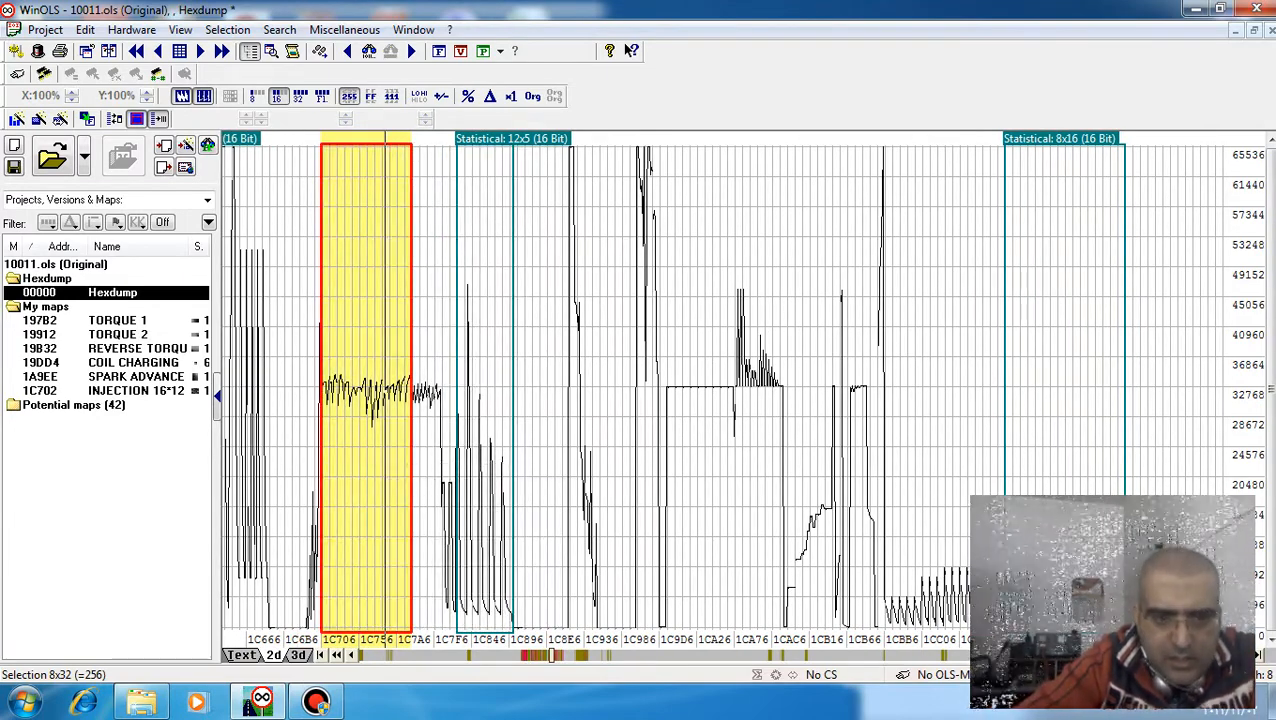
drag(413, 390, 438, 390)
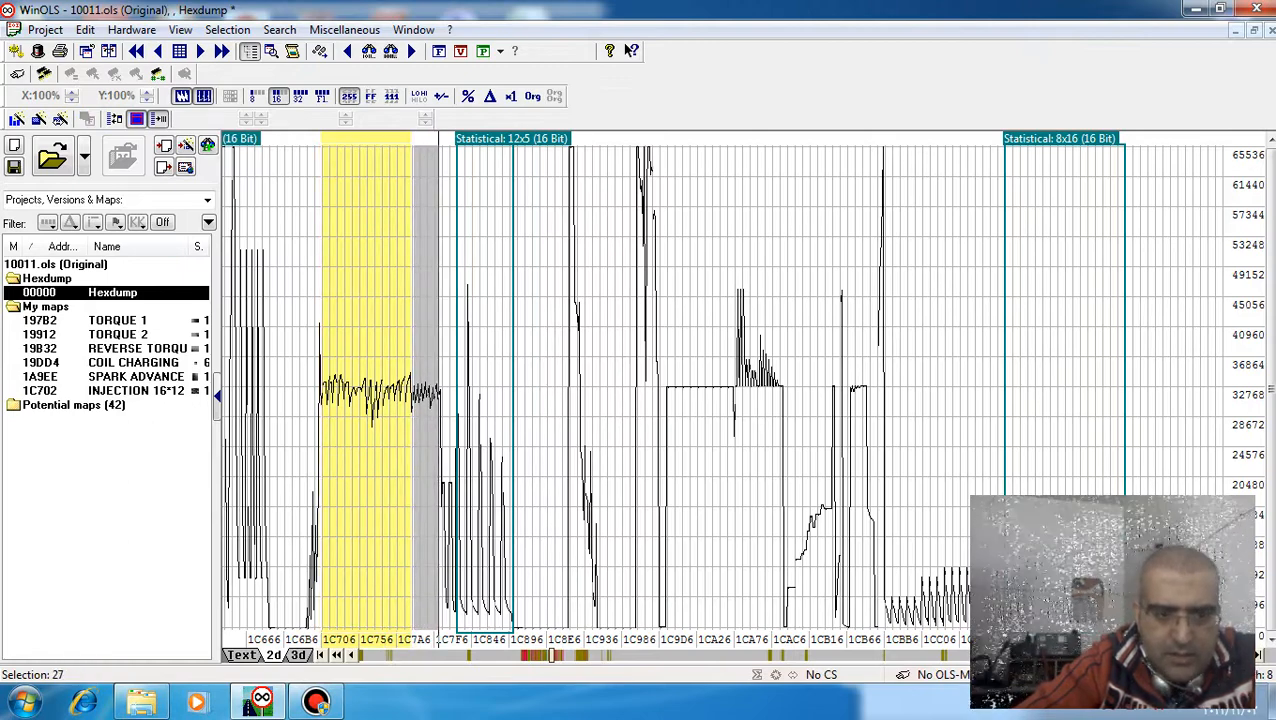
Show the selected section in the text view as 8-bit values arranged in 8 columns.
click(240, 655)
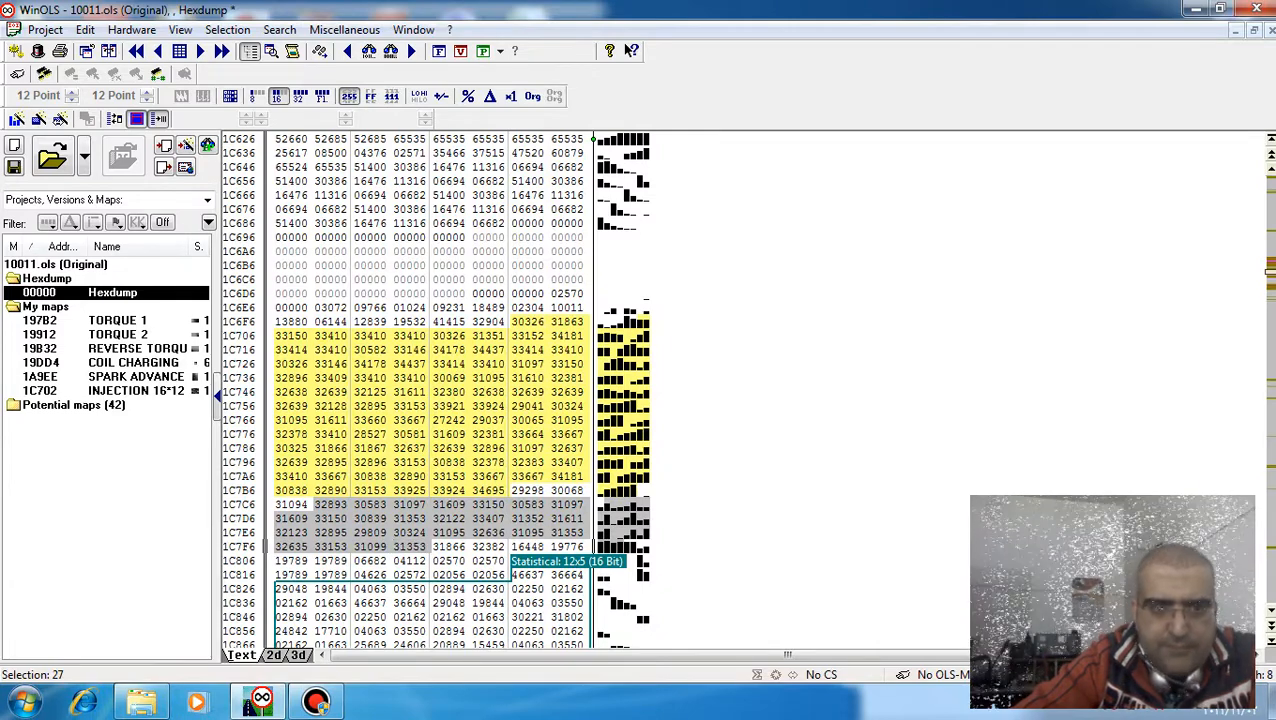
click(257, 95)
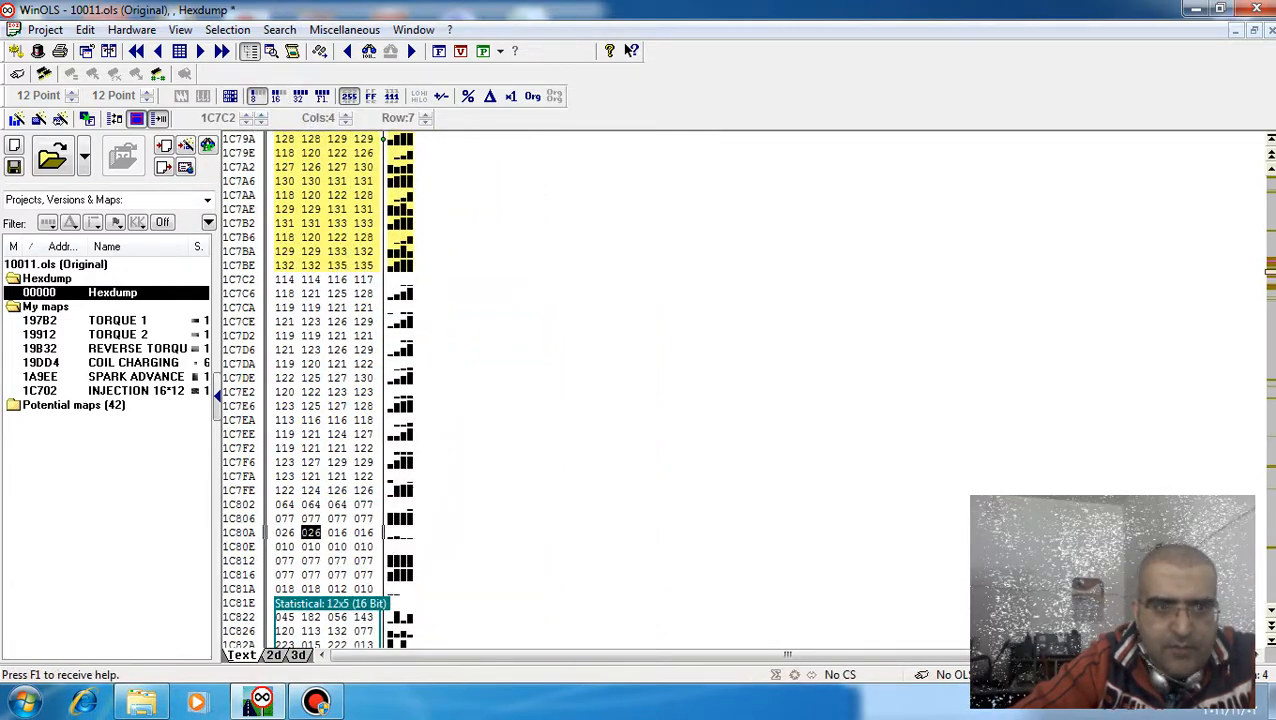
key(m)
key(m)
key(m)
key(m)
key(m)
key(m)
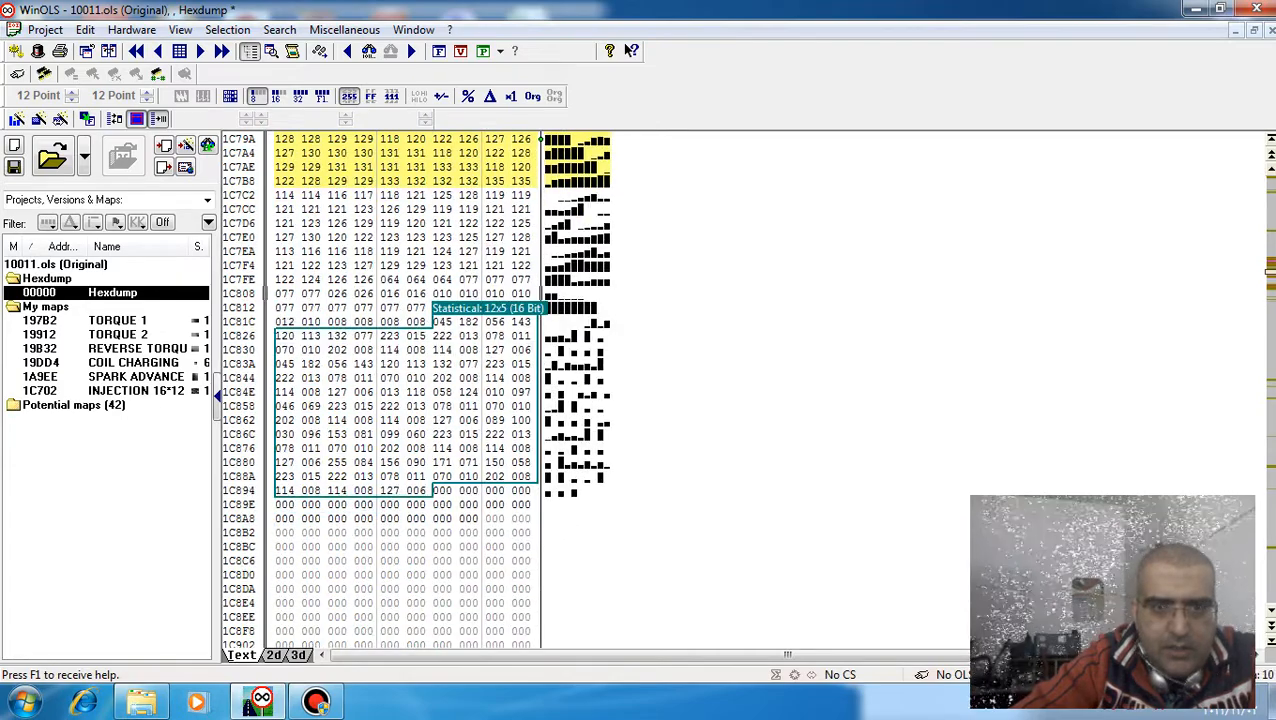
scroll(400, 390, up, 4)
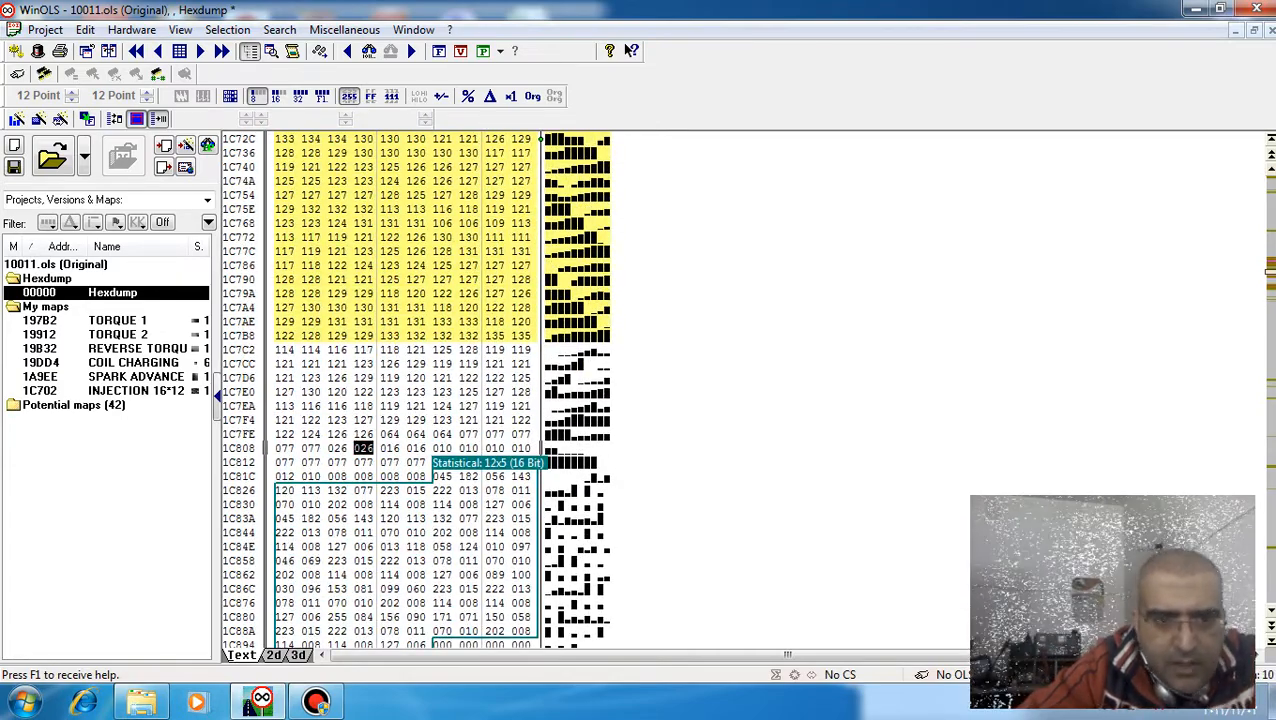
key(w)
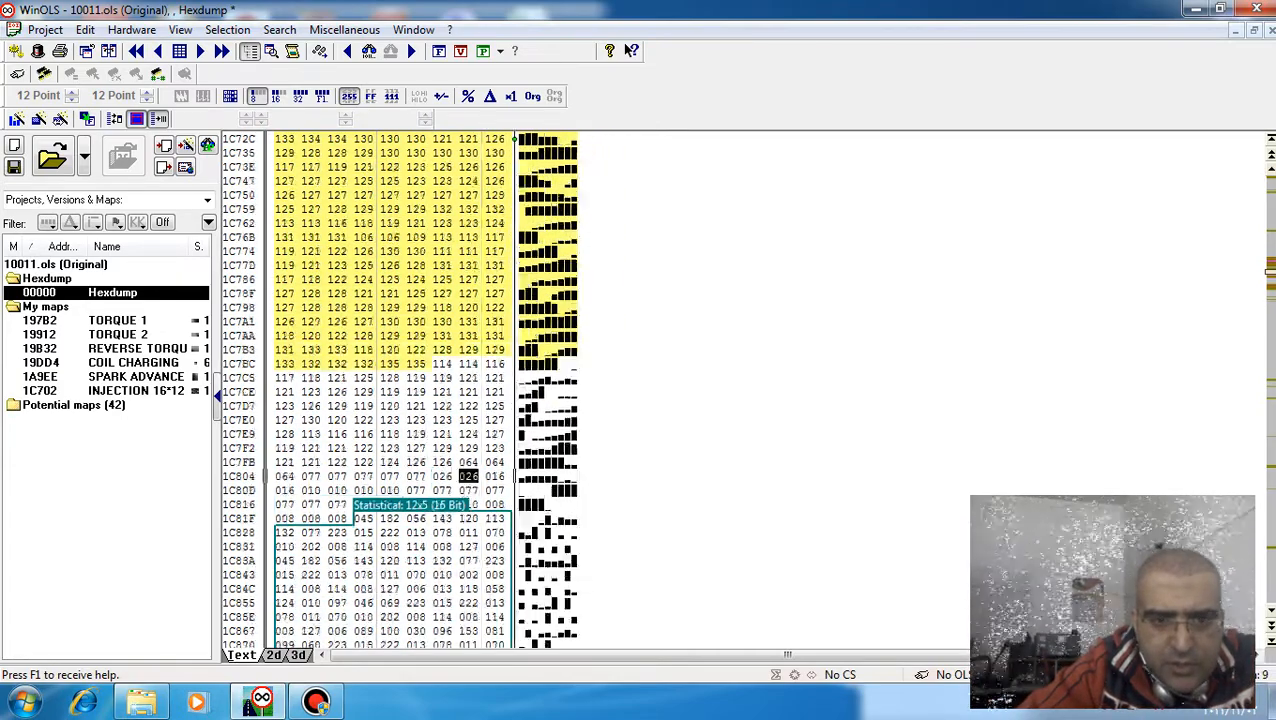
key(w)
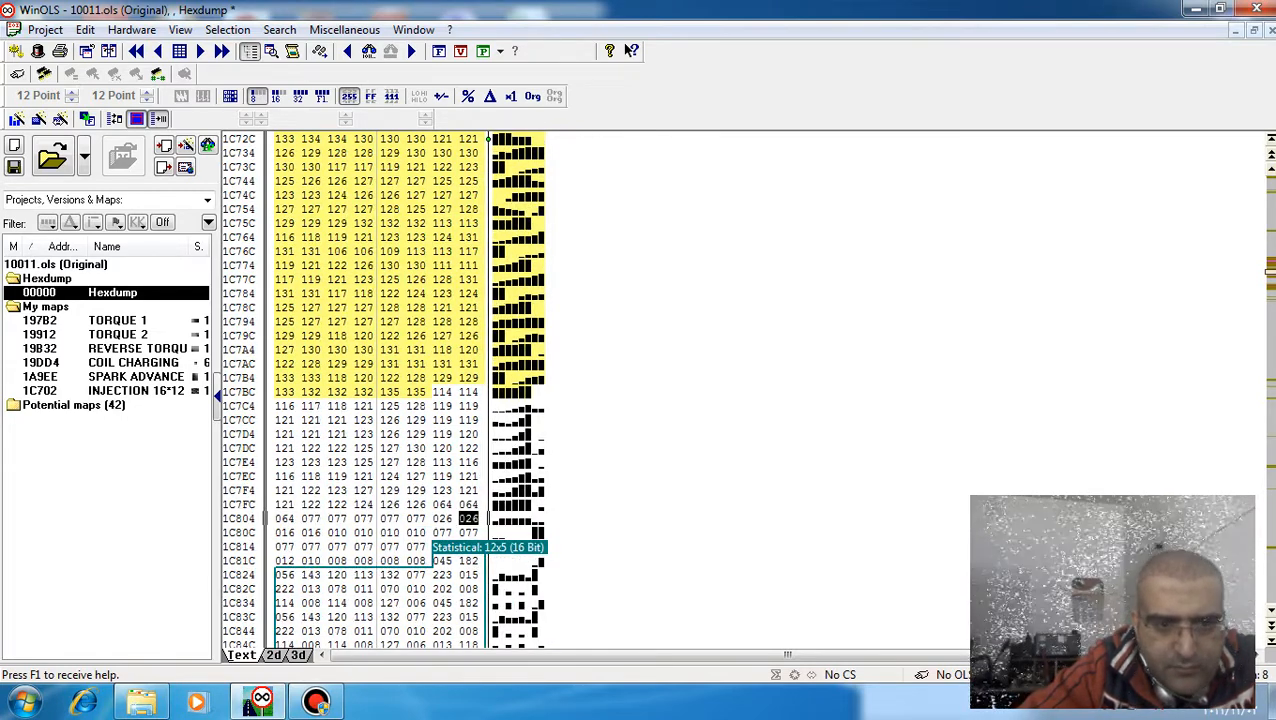
Align the hexdump rows to 1C7C2, select the 8 by 8 block from there and create a map from it.
click(442, 392)
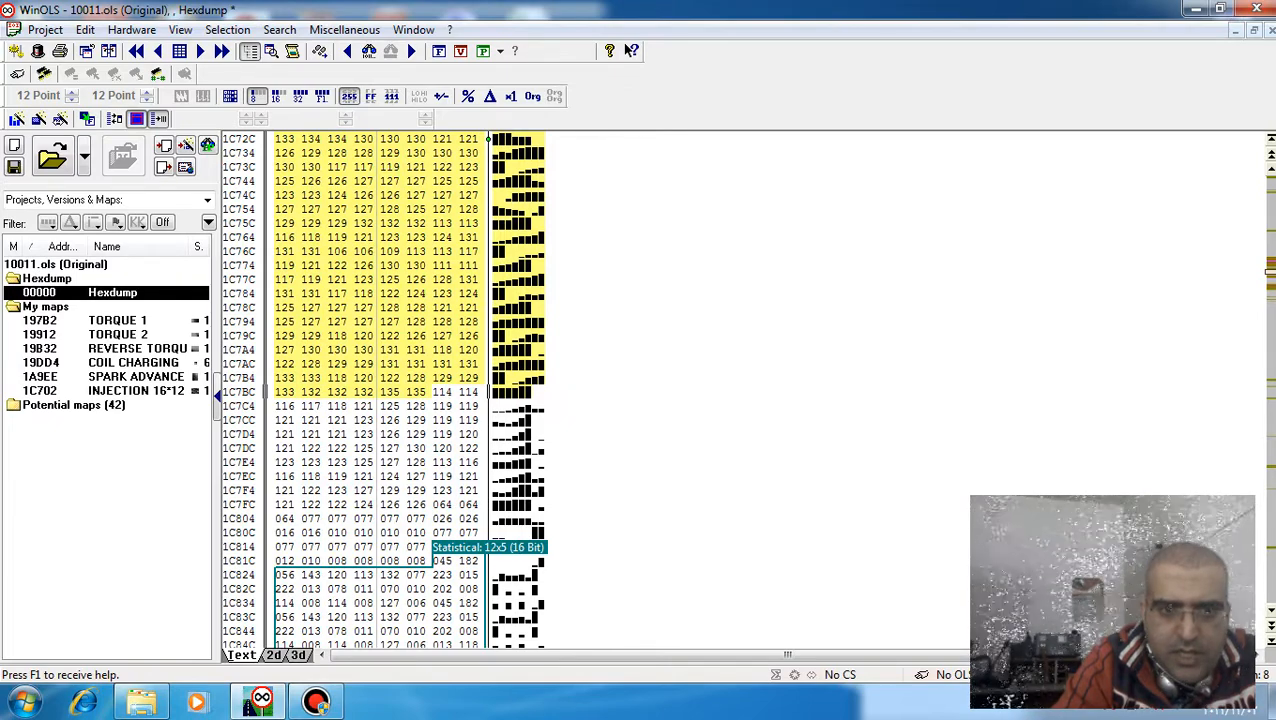
key(ctrl+Right)
key(ctrl+Right)
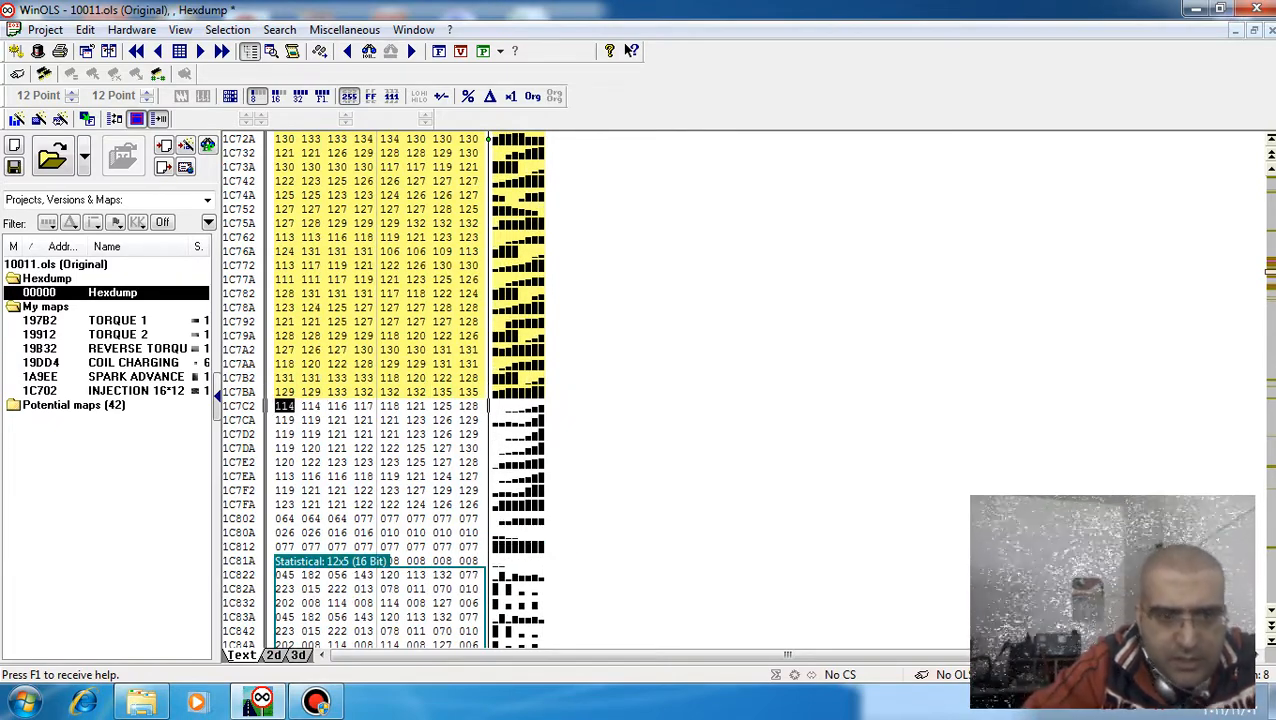
click(311, 420)
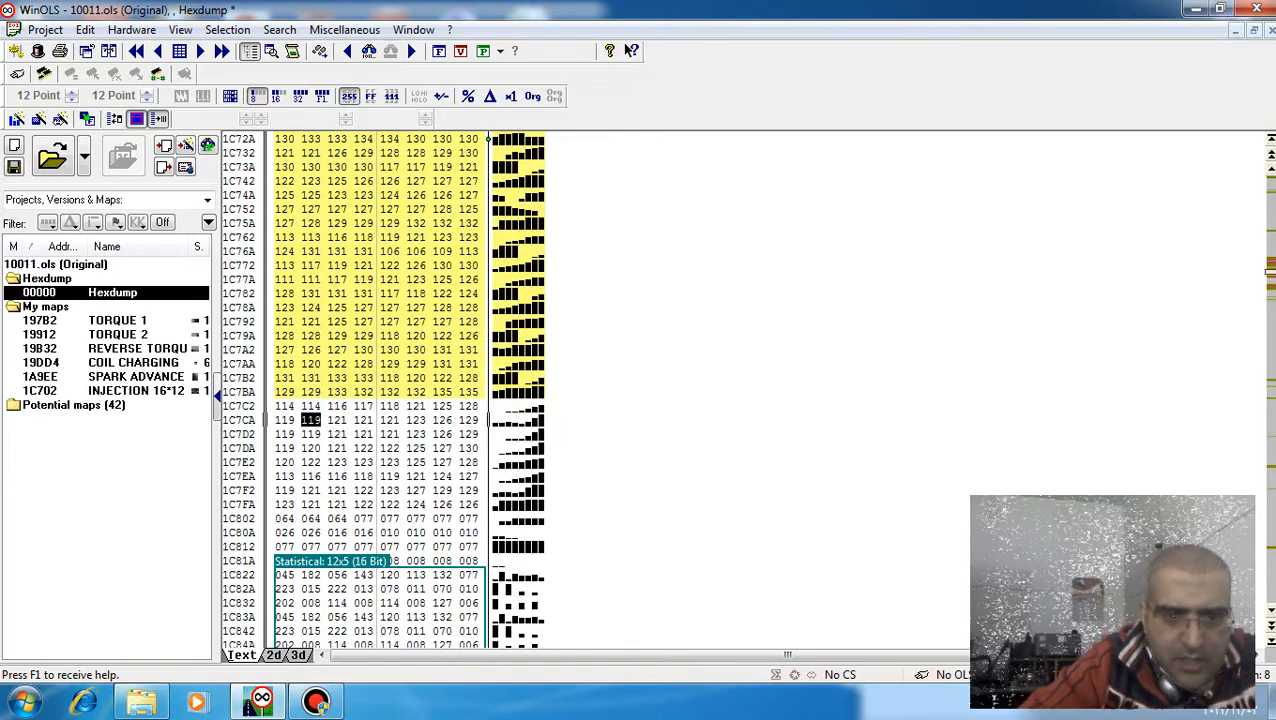
drag(285, 406, 469, 504)
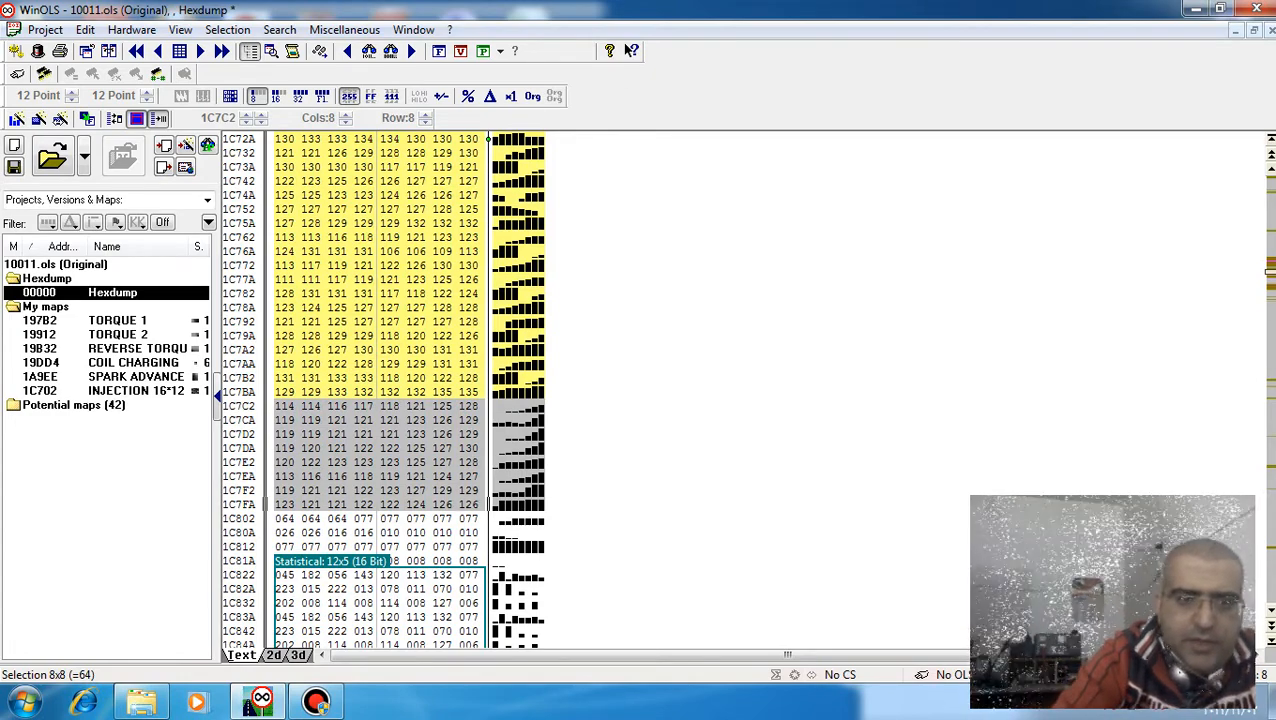
key(k)
Set both the description and the name of the new map at 1C7C2 to INJECTION 8*8.
right_click(378, 327)
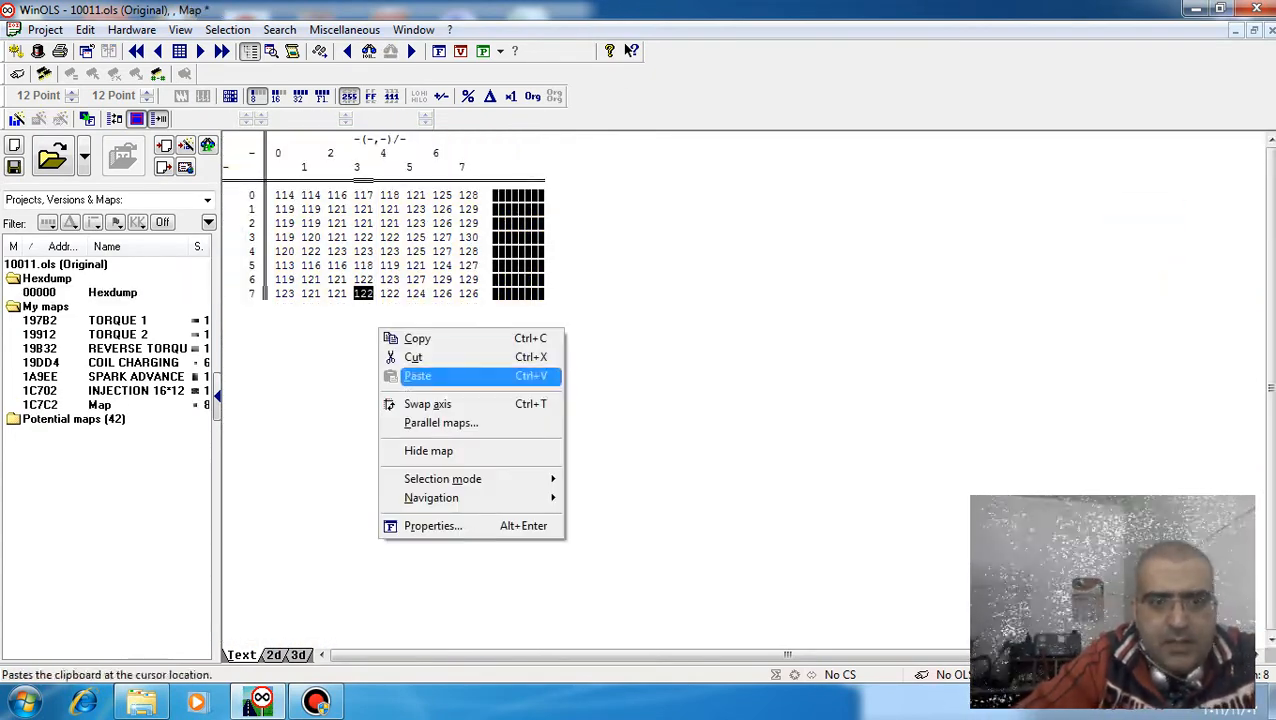
click(432, 525)
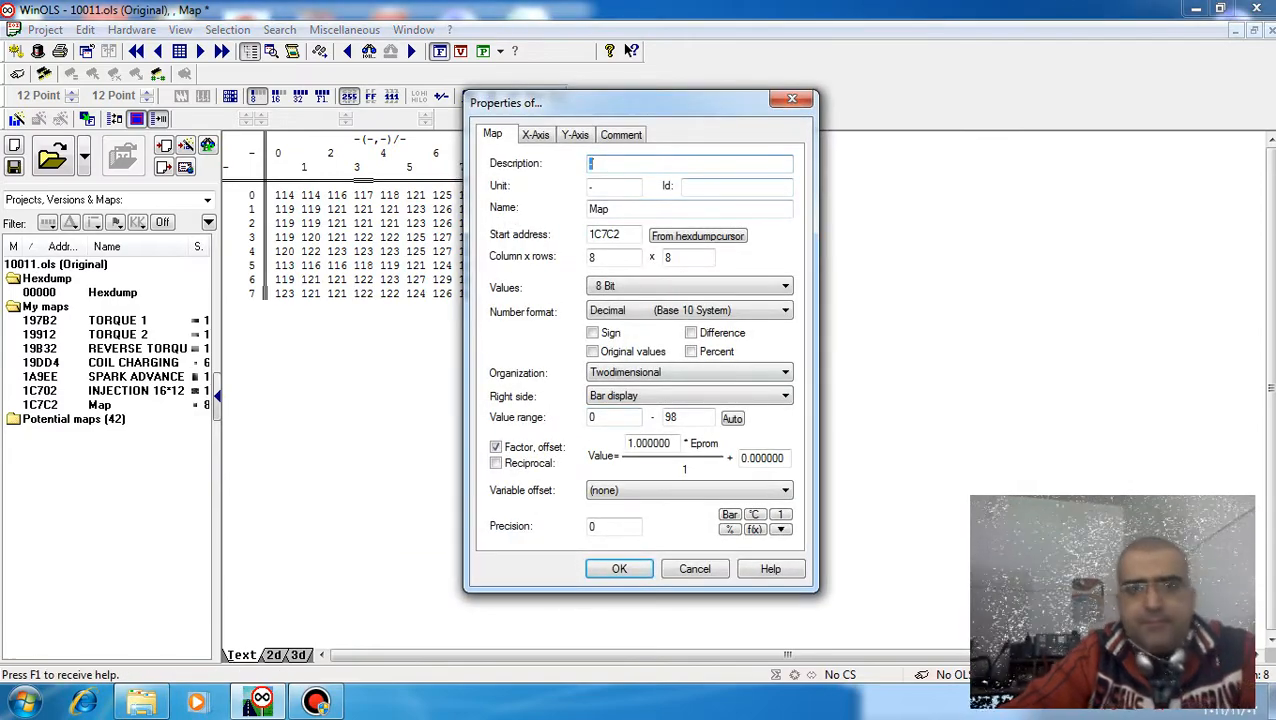
text(INJ)
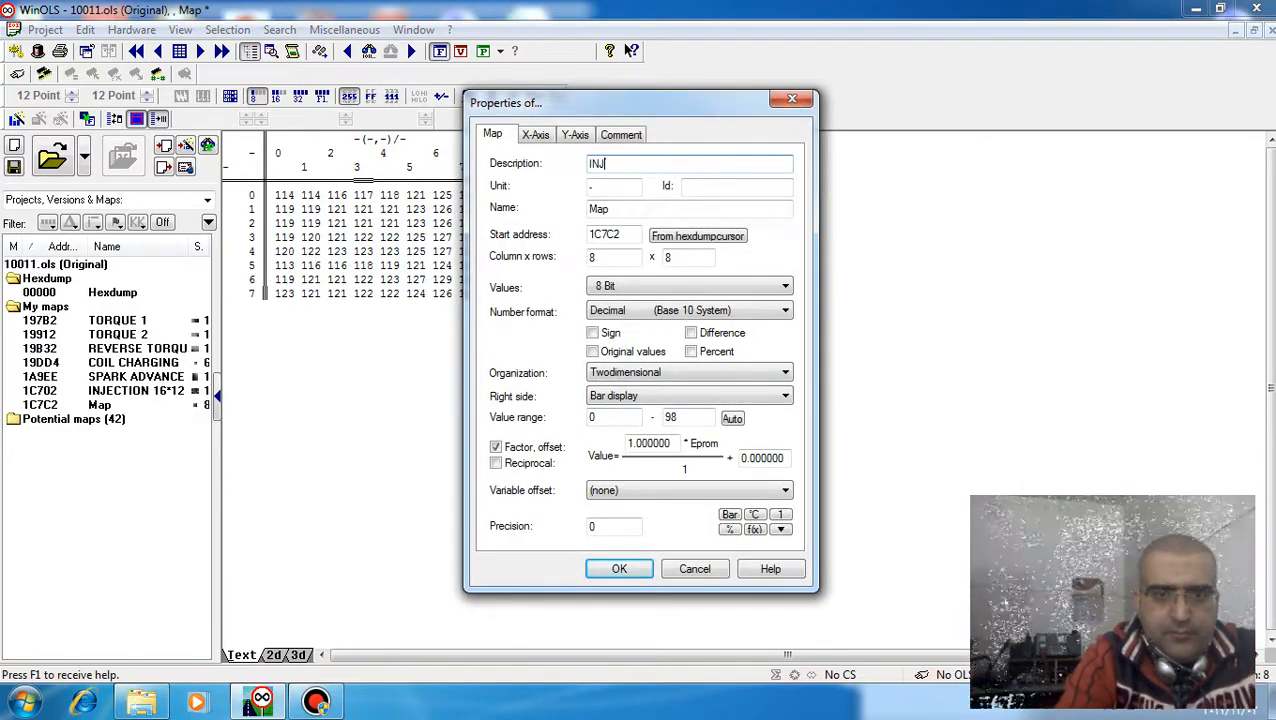
text(ECTI)
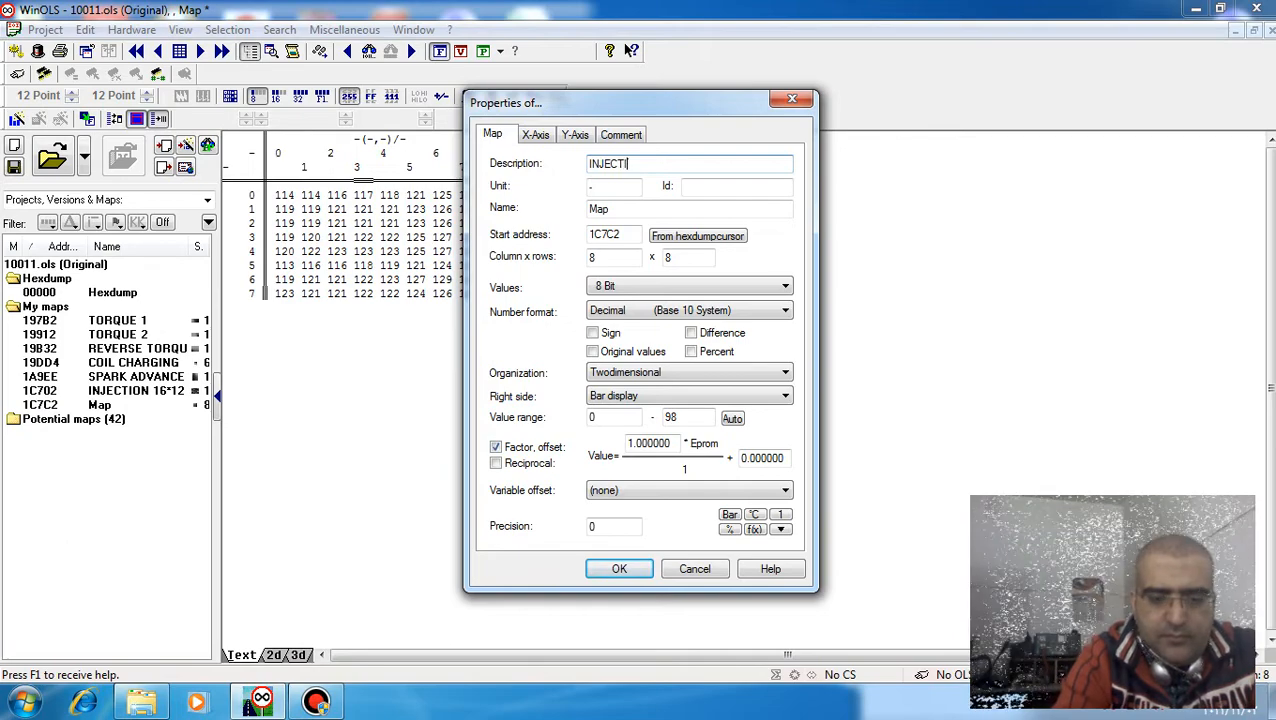
text(ON 8*8)
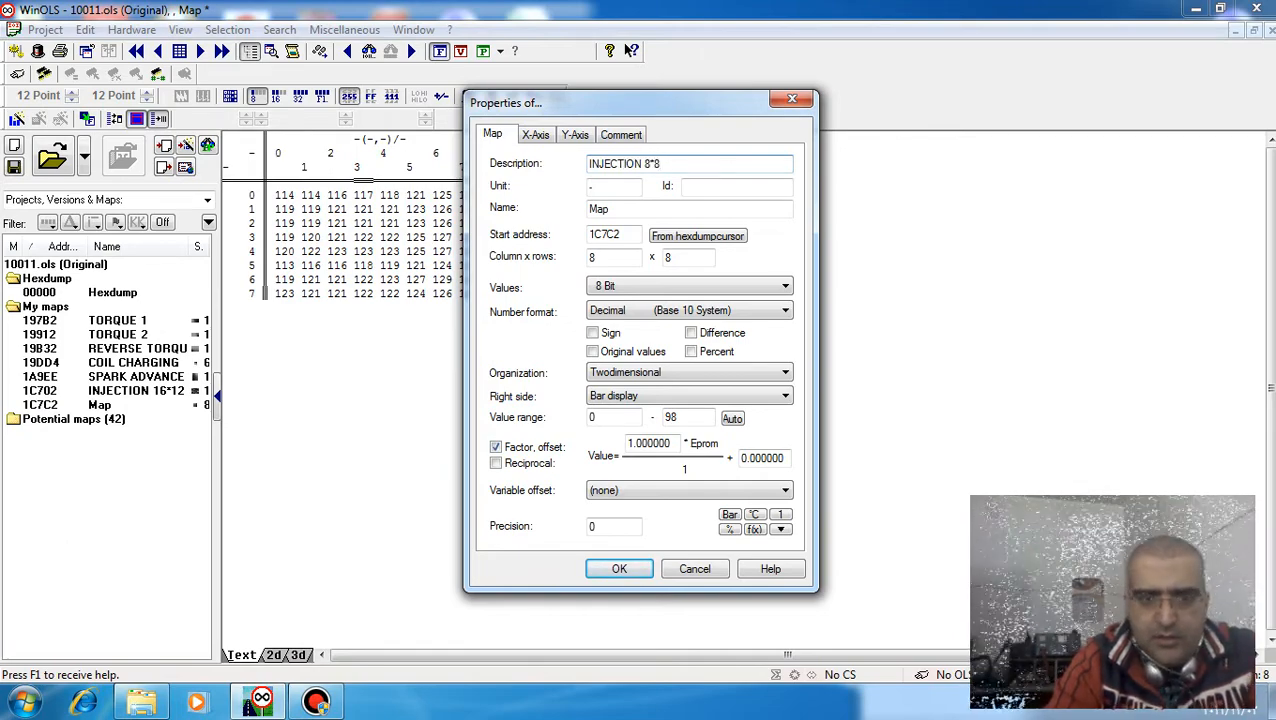
key(ctrl+a)
key(ctrl+c)
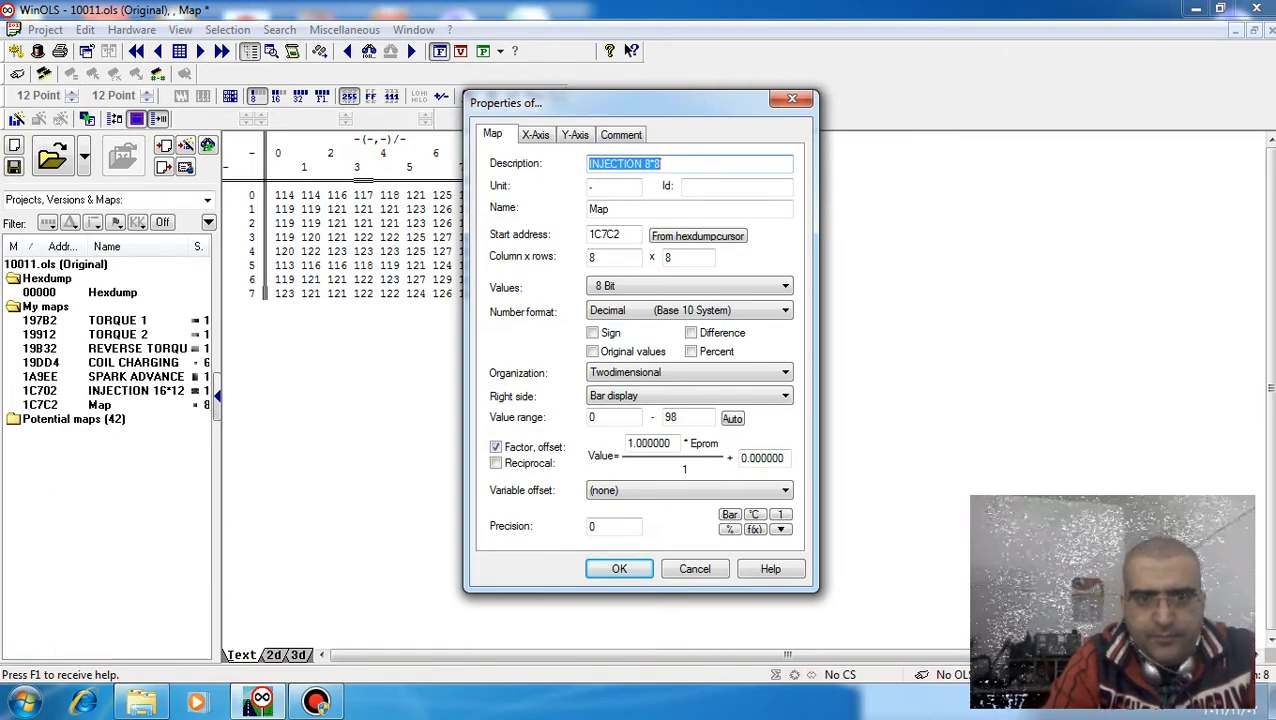
key(Tab)
key(Tab)
key(Tab)
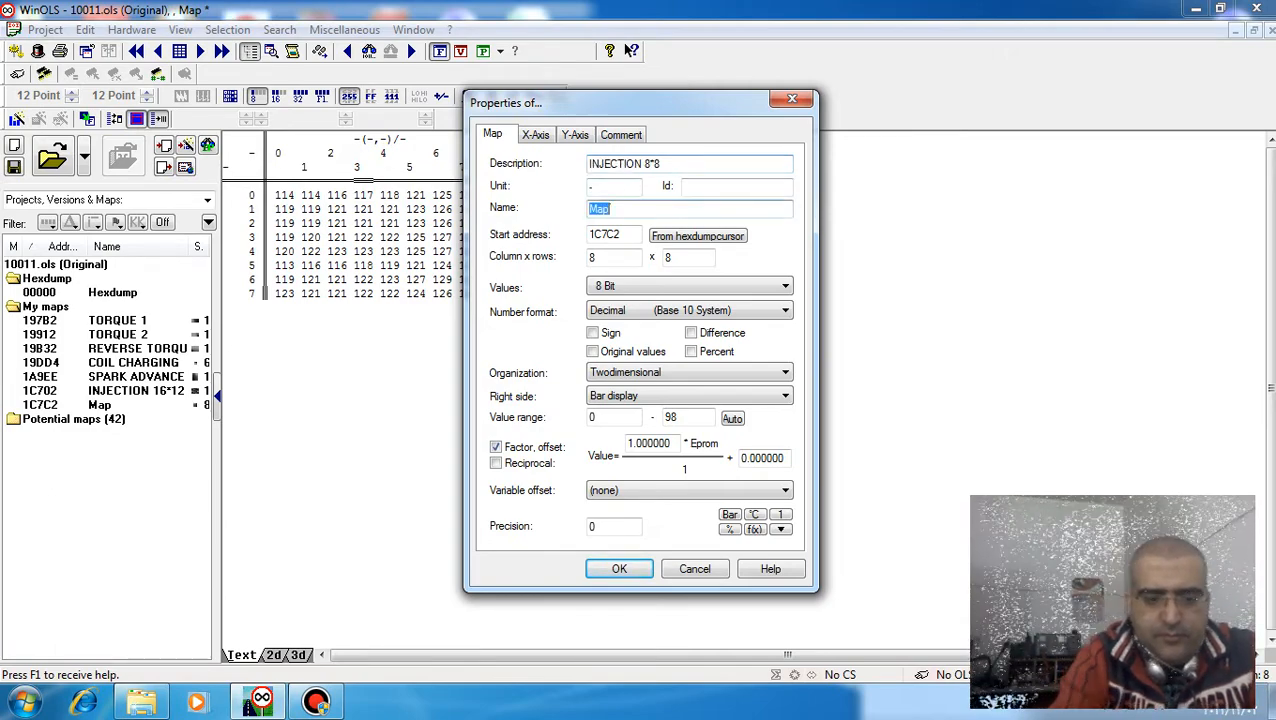
key(ctrl+v)
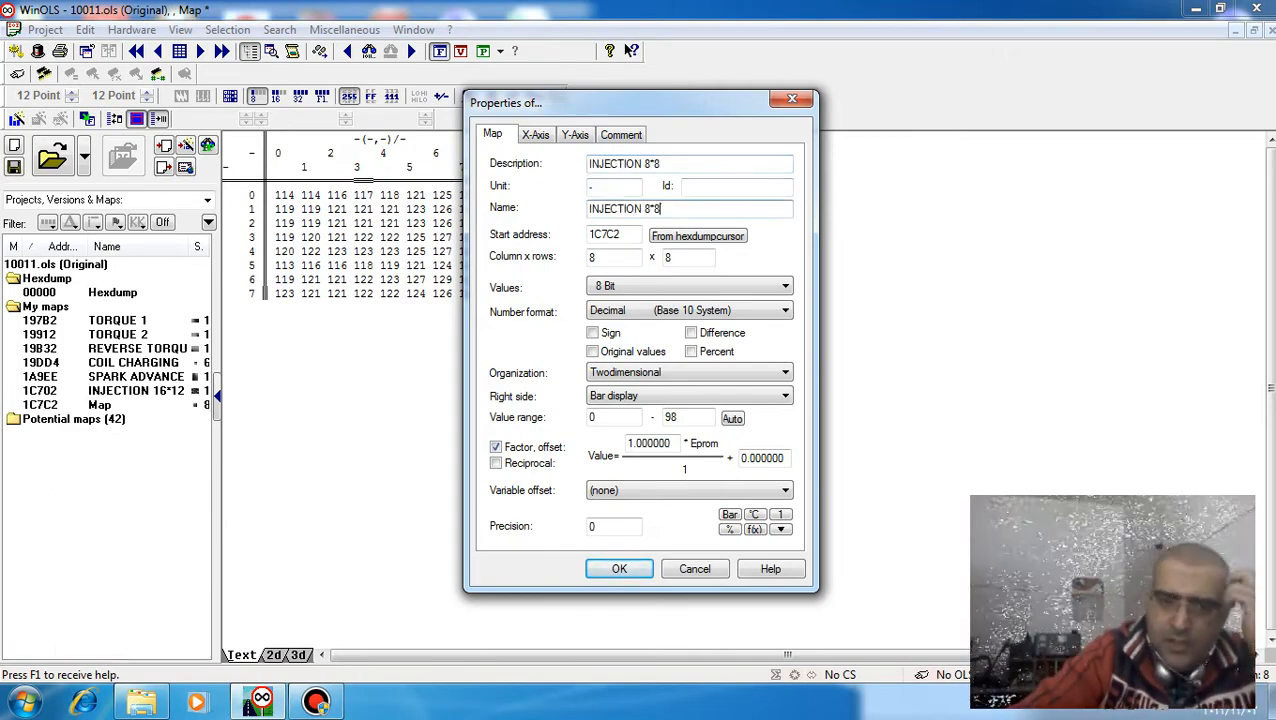
key(Return)
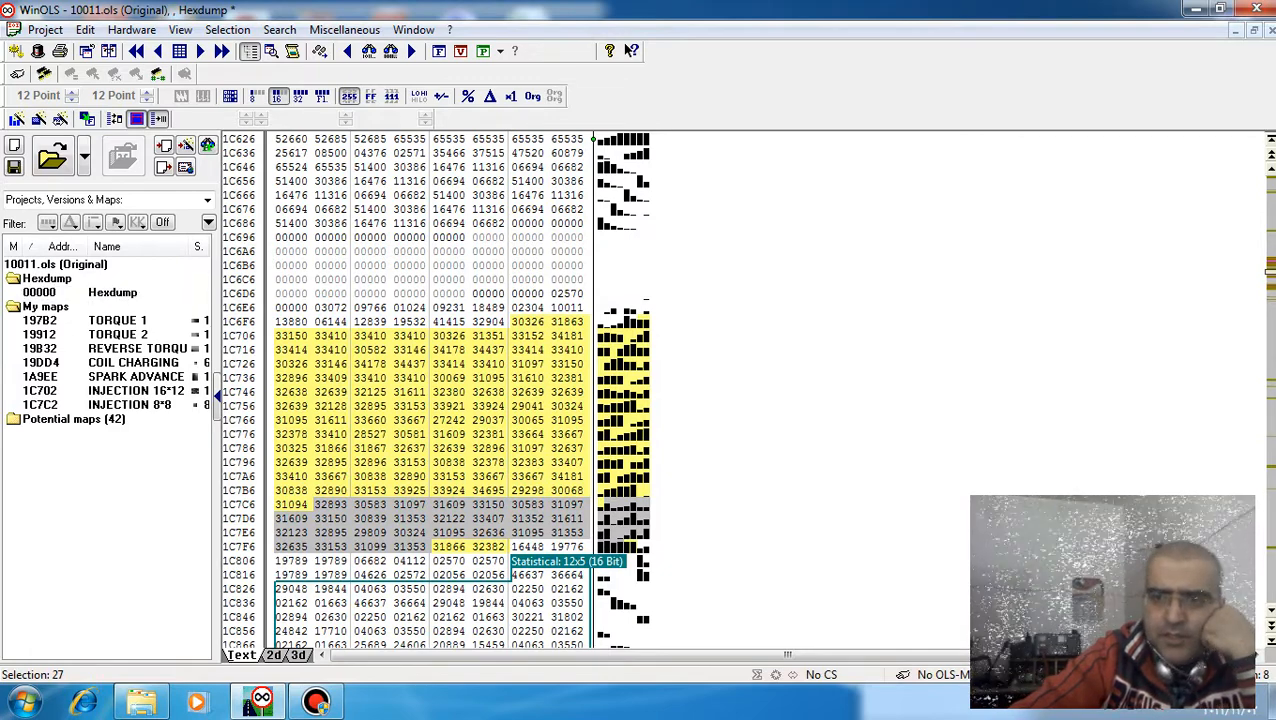
Return to the start of the 16-bit hexdump and step through the automatically detected potential maps.
click(1270, 139)
click(488, 251)
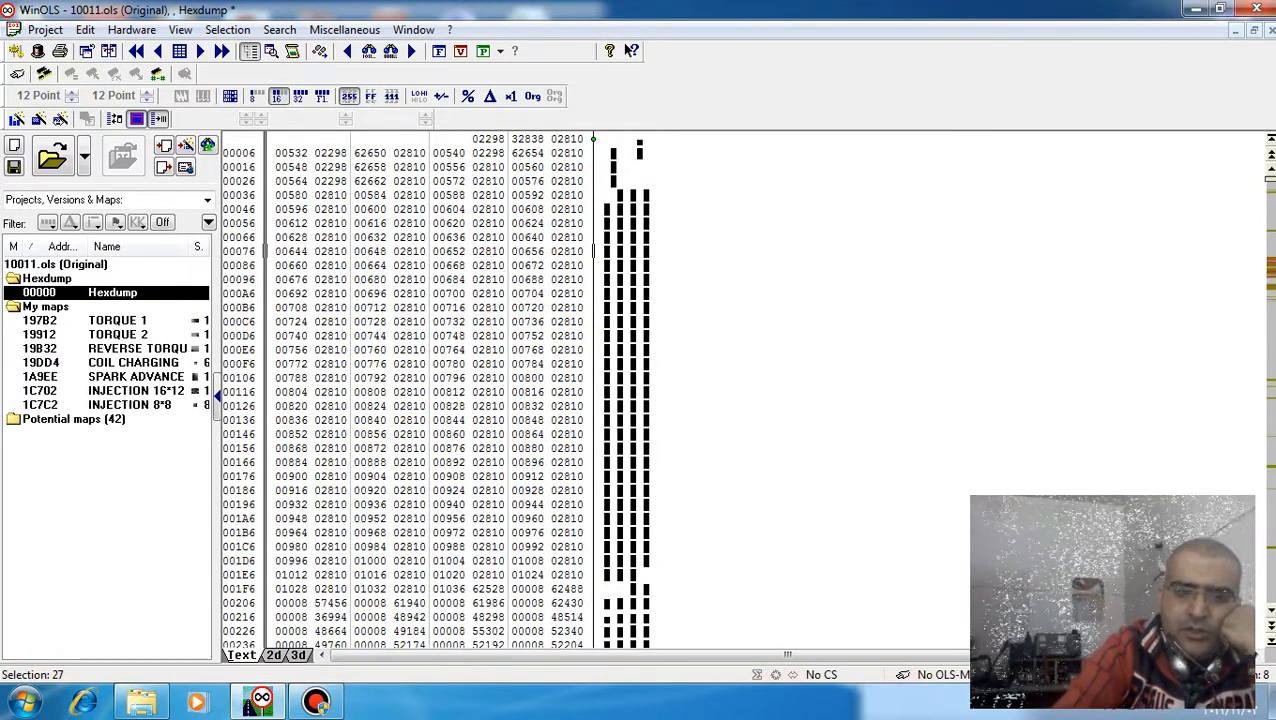
key(f)
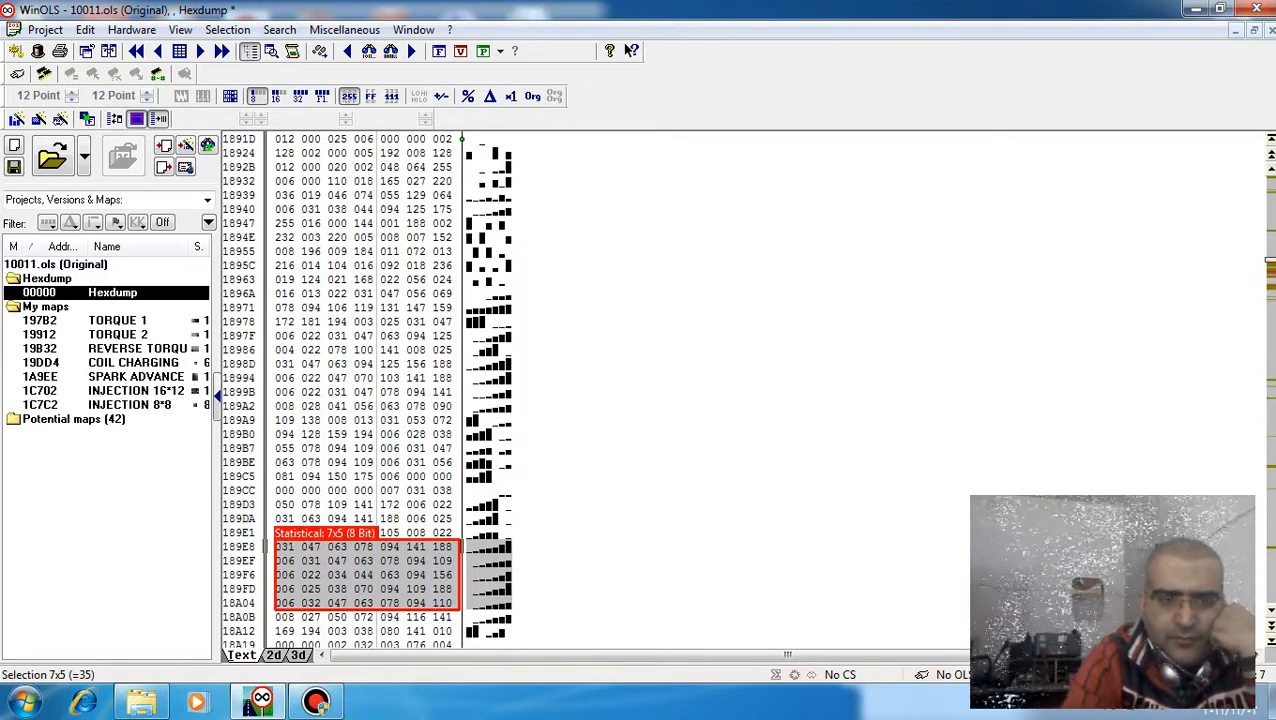
key(f)
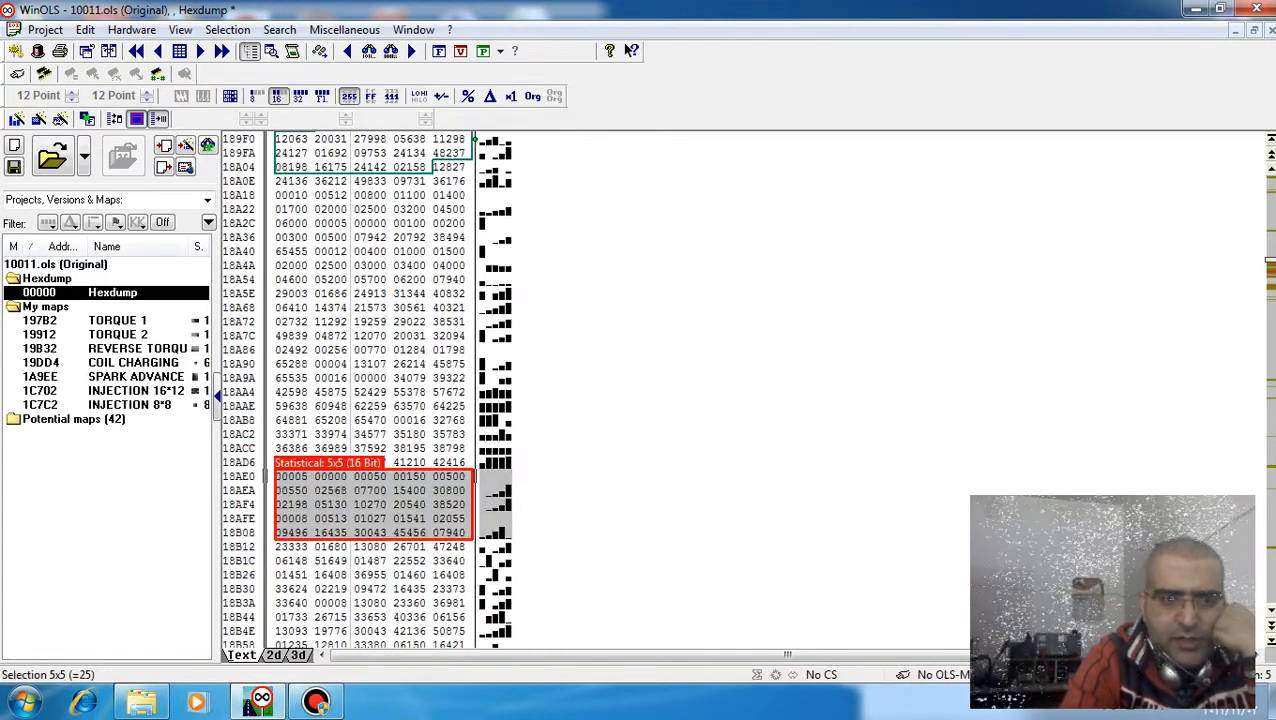
key(f)
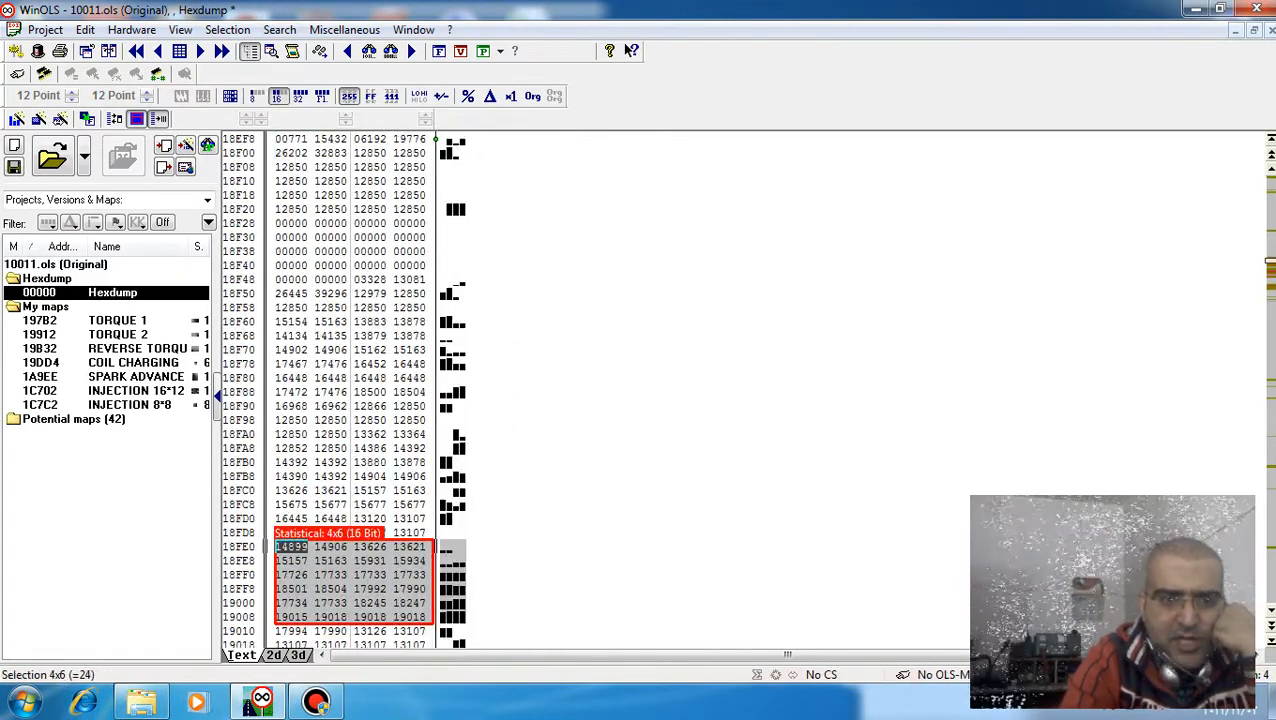
key(f)
key(f)
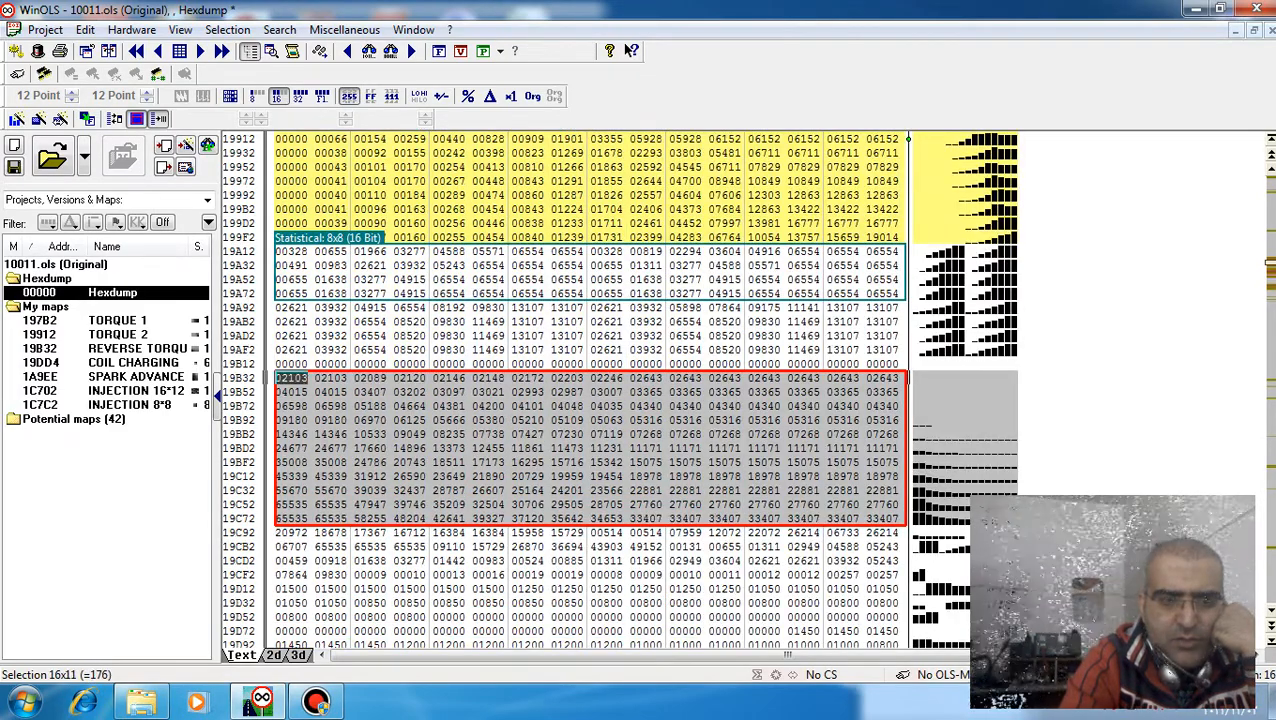
key(f)
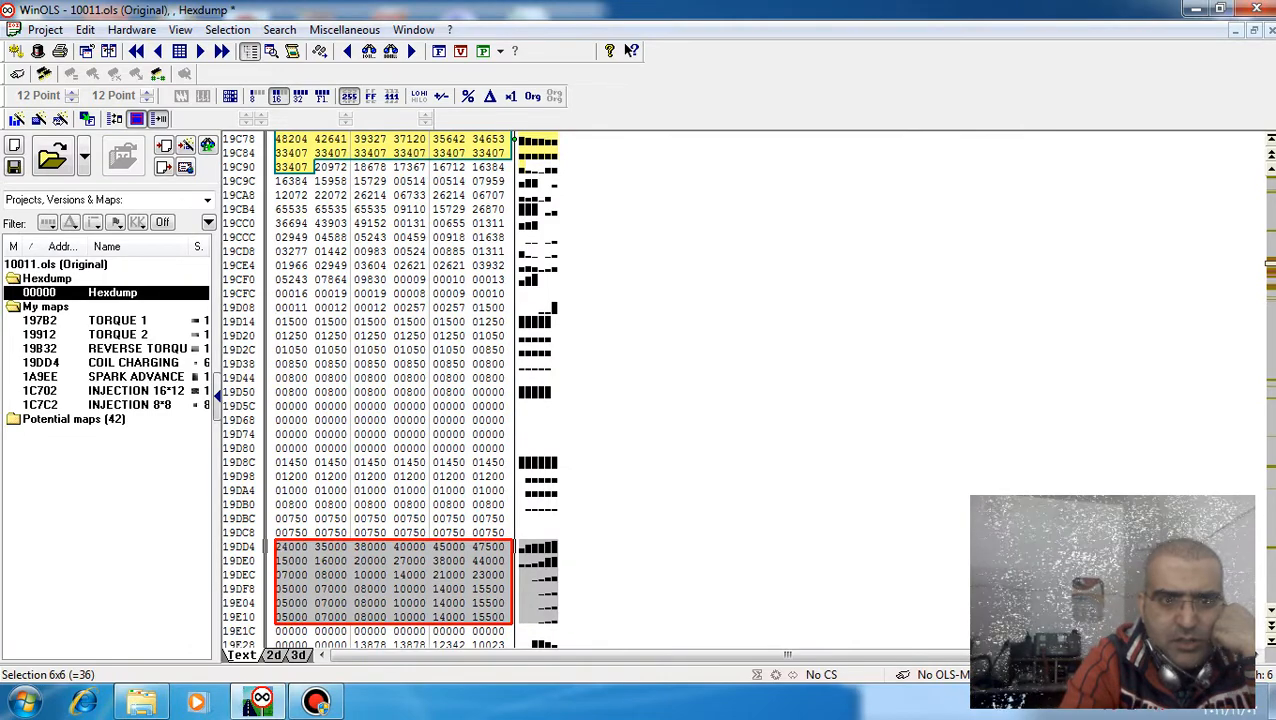
key(f)
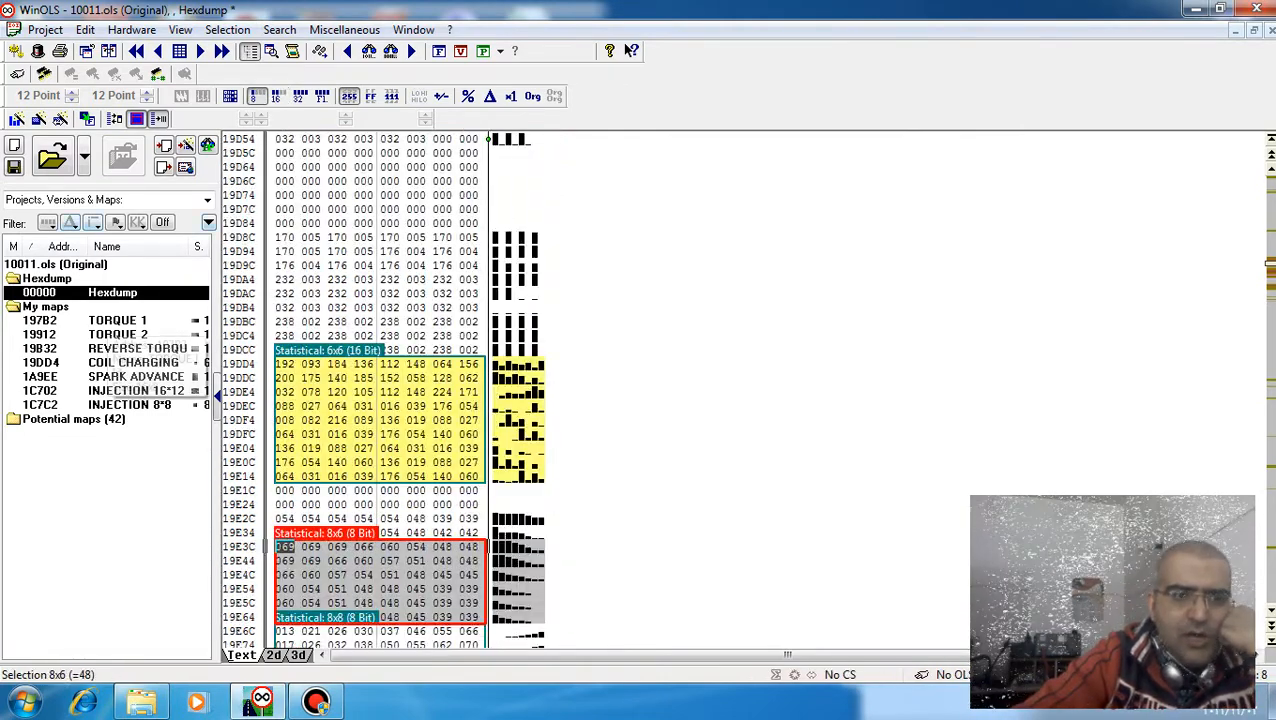
Open the TORQUE 1 map and select its 400 rpm row plus the first two cells of the 1200 rpm row.
double_click(118, 320)
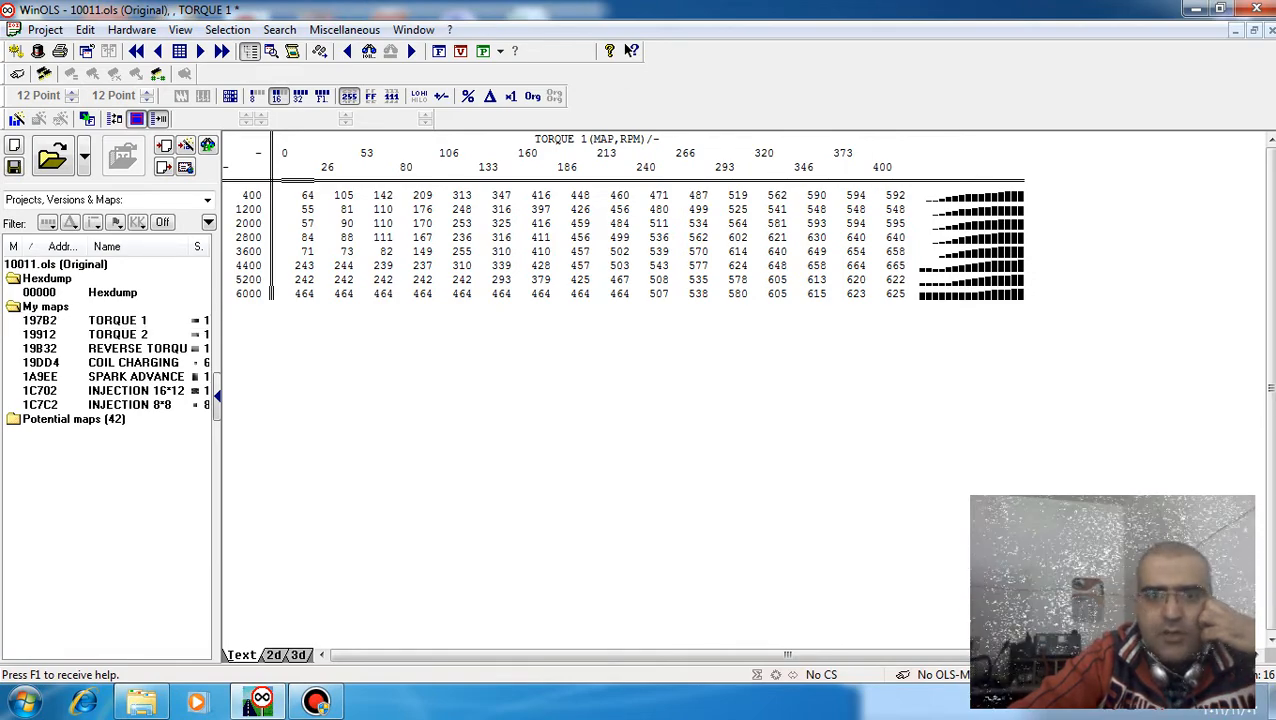
click(379, 294)
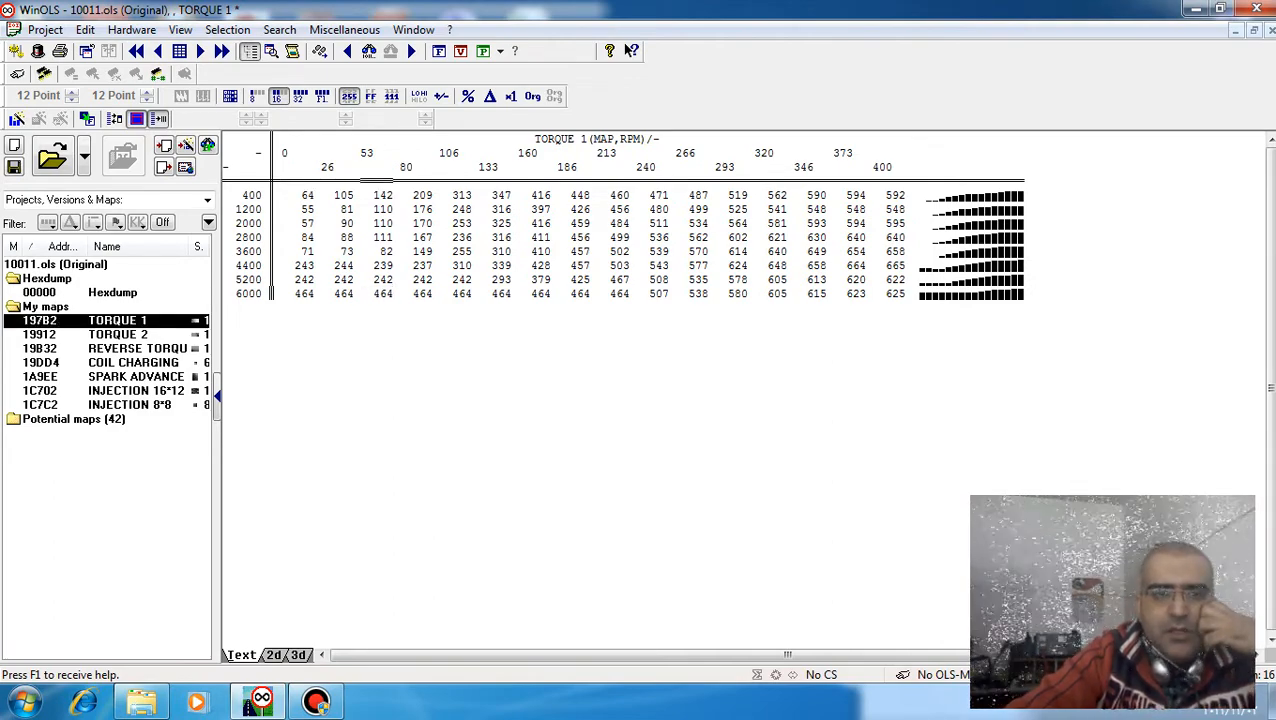
drag(302, 195, 340, 209)
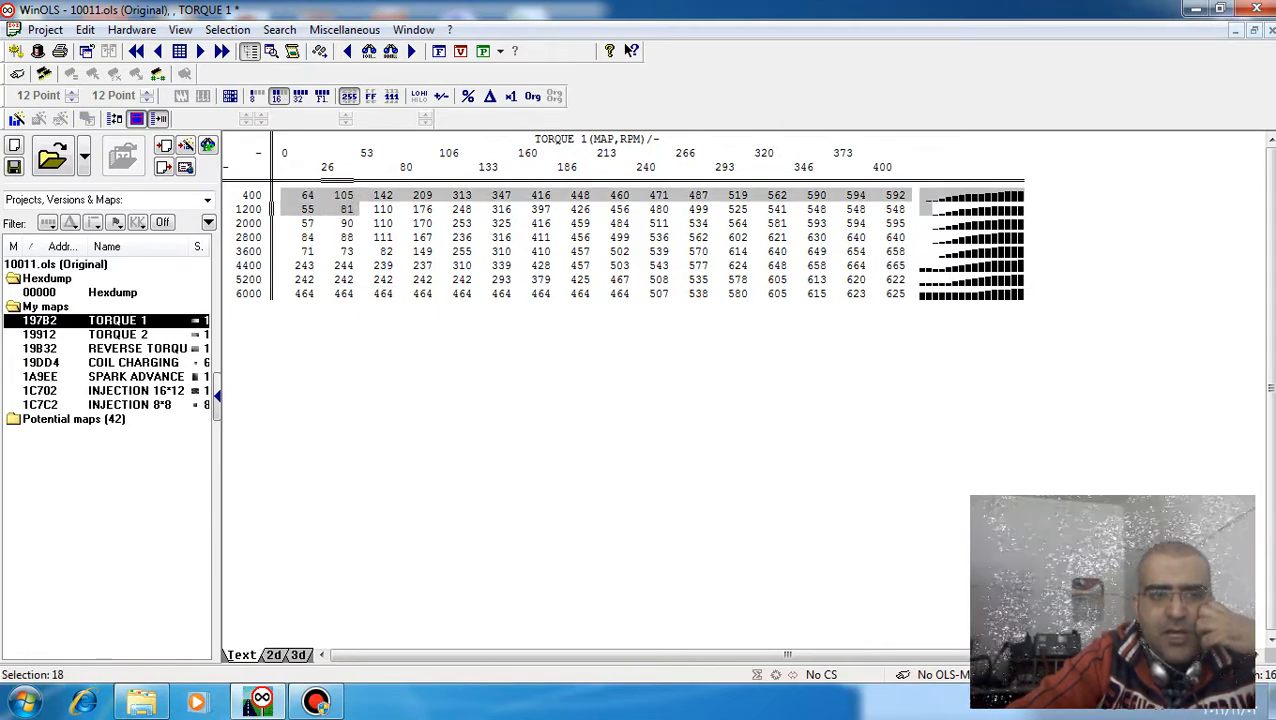
Set the TORQUE 1 map to rectangle selection mode and show its values as differences from the original.
right_click(400, 437)
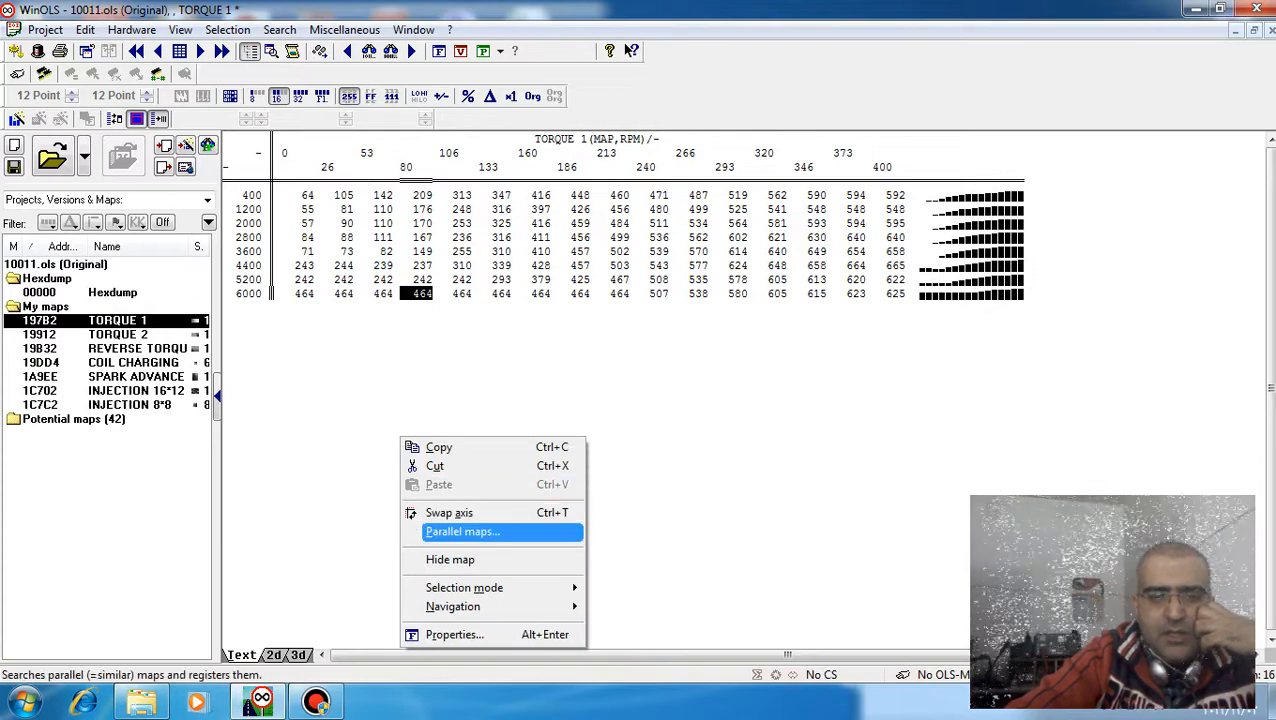
mouse_move(464, 587)
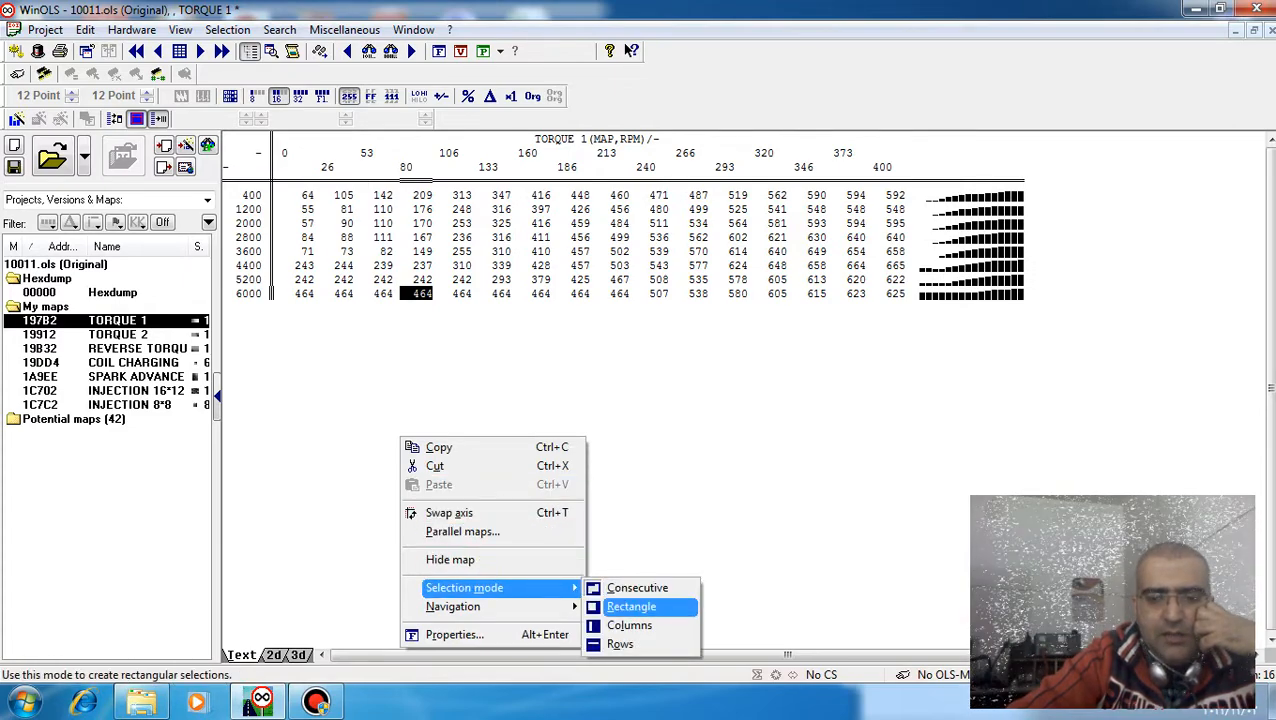
click(631, 606)
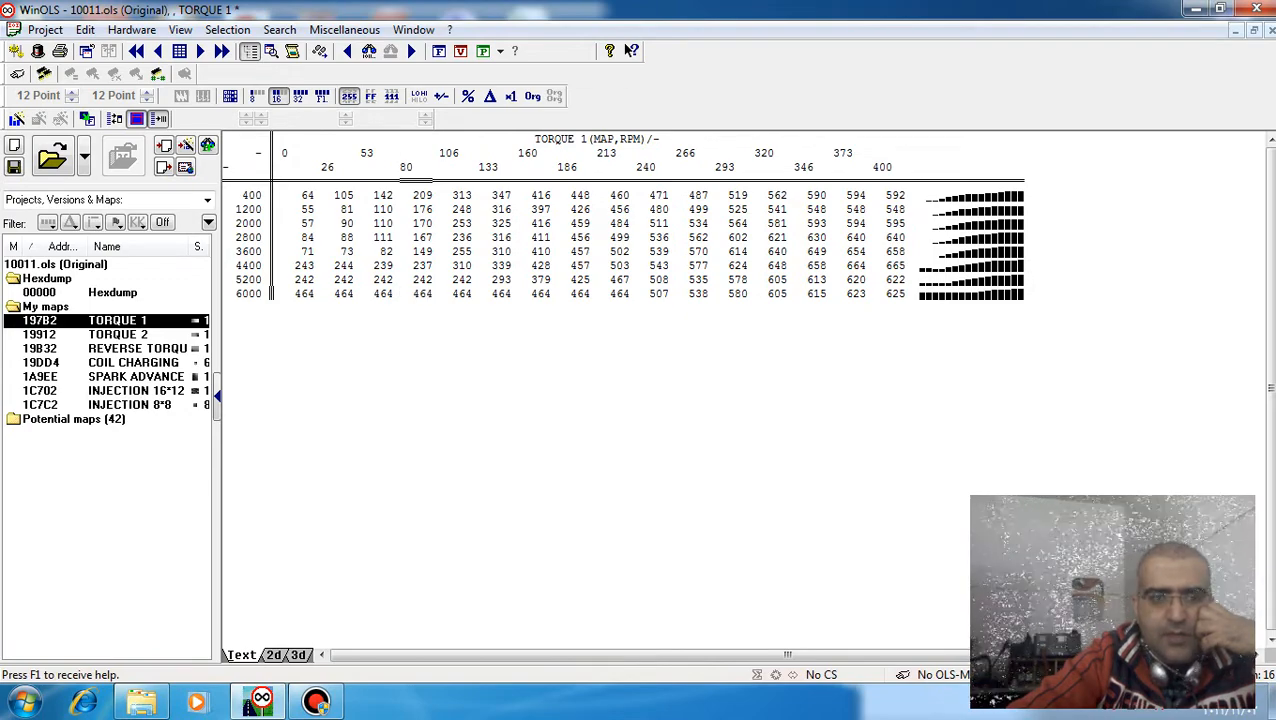
click(300, 195)
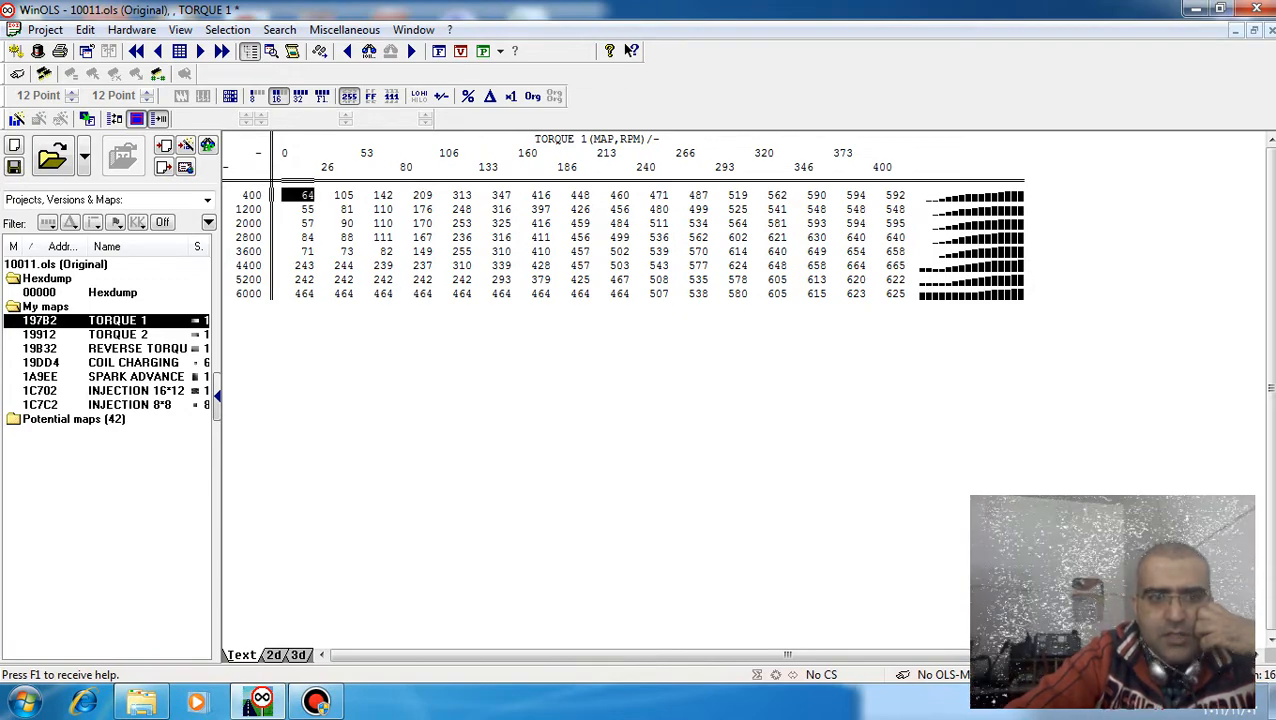
click(490, 96)
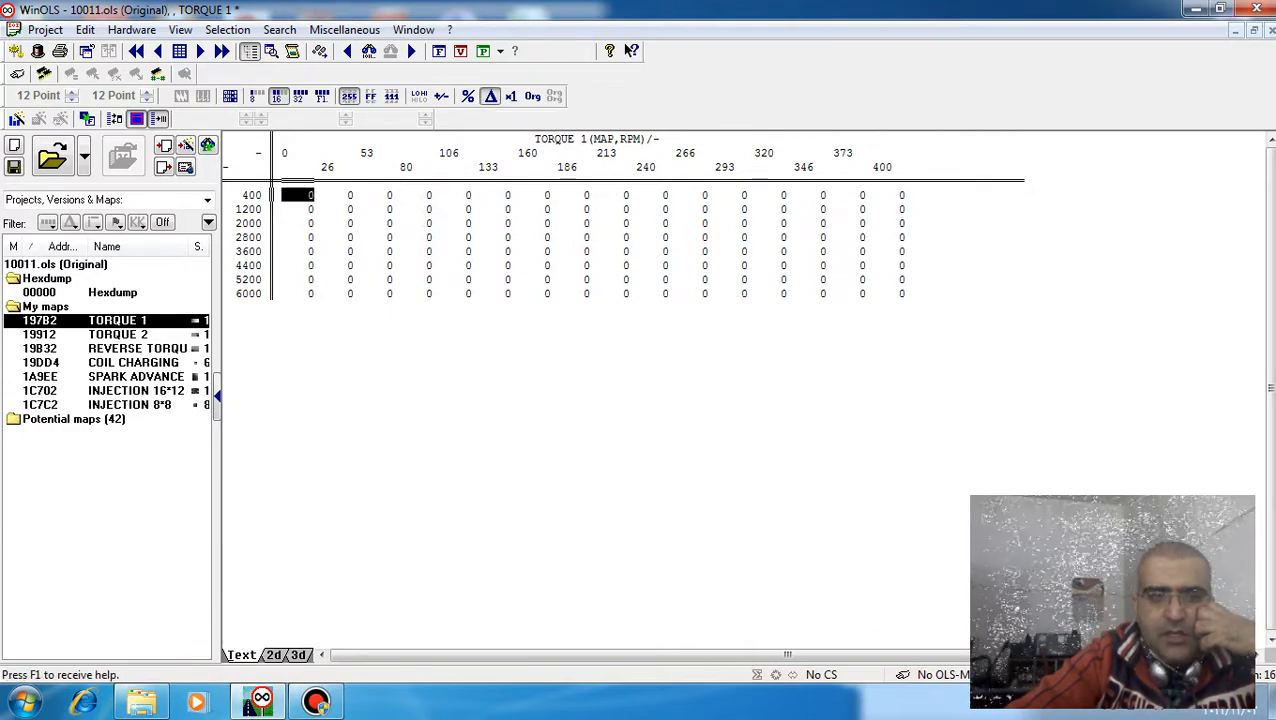
Select the rectangle covering the 0 to 160 columns across all rows, 400 to 6000 rpm, of TORQUE 1.
key(shift+Right)
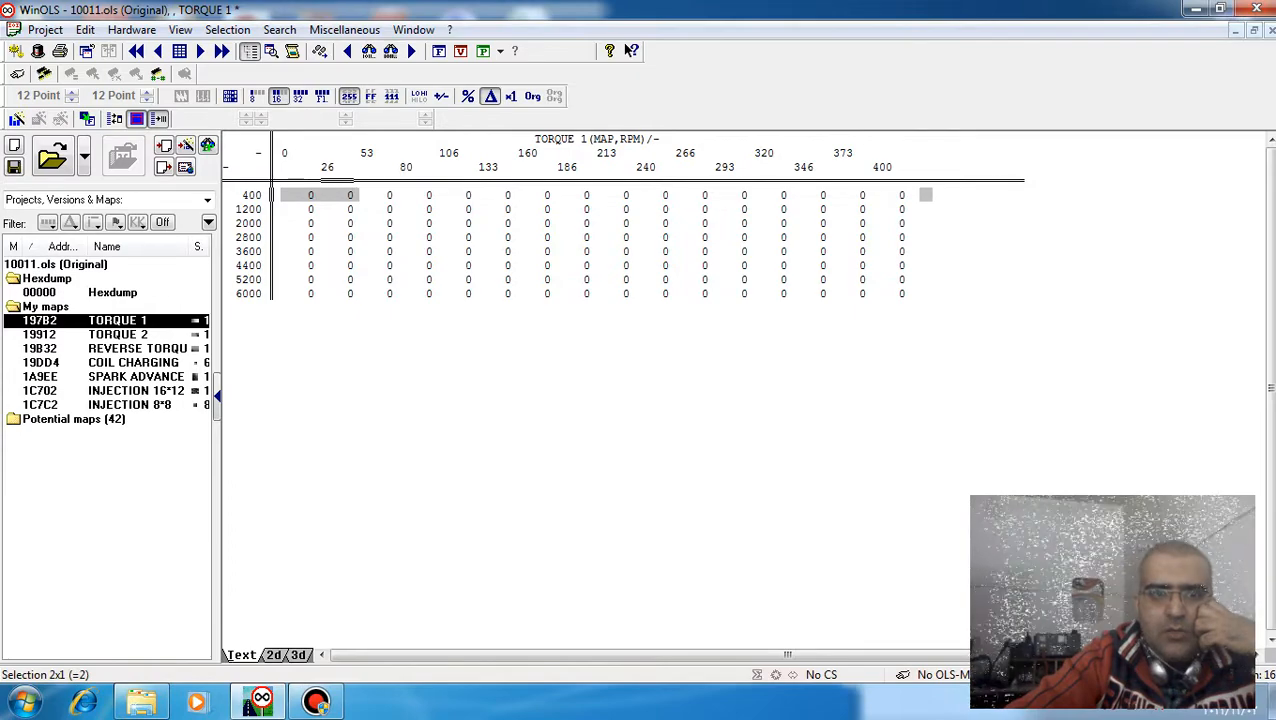
key(shift+Right)
key(shift+Down)
key(shift+Right)
key(shift+Up)
key(shift+Left)
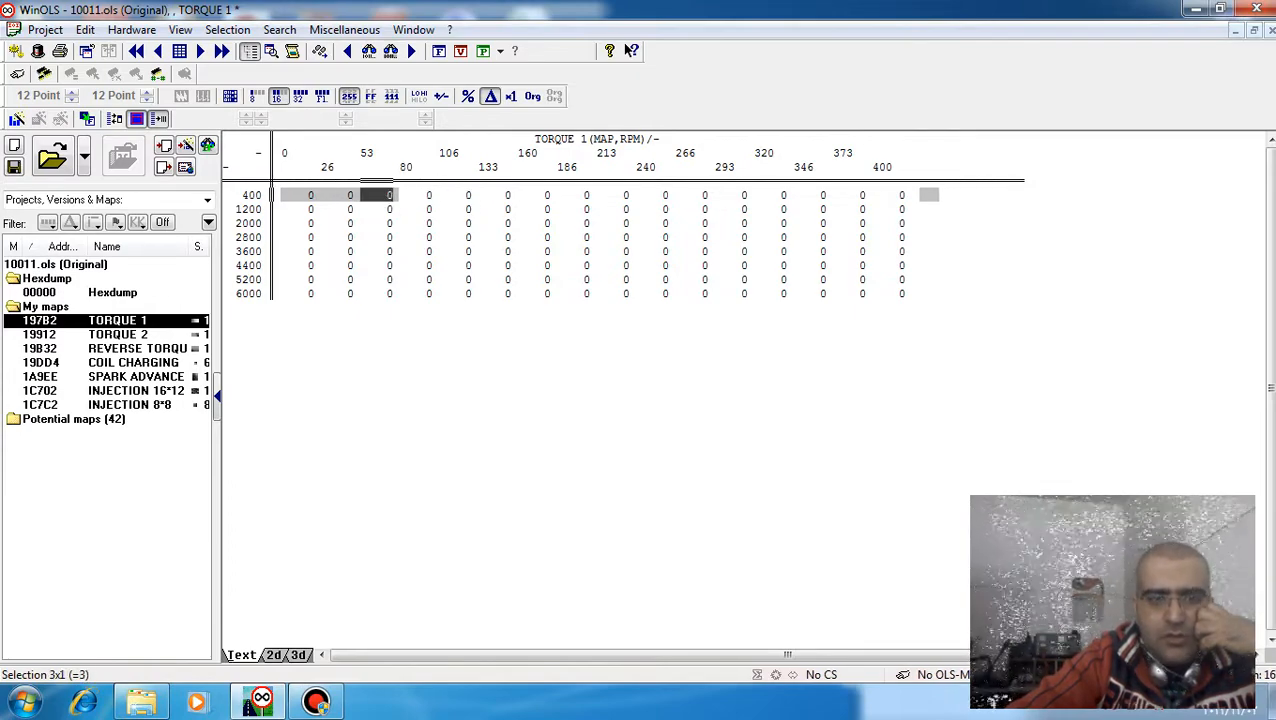
key(shift+Right)
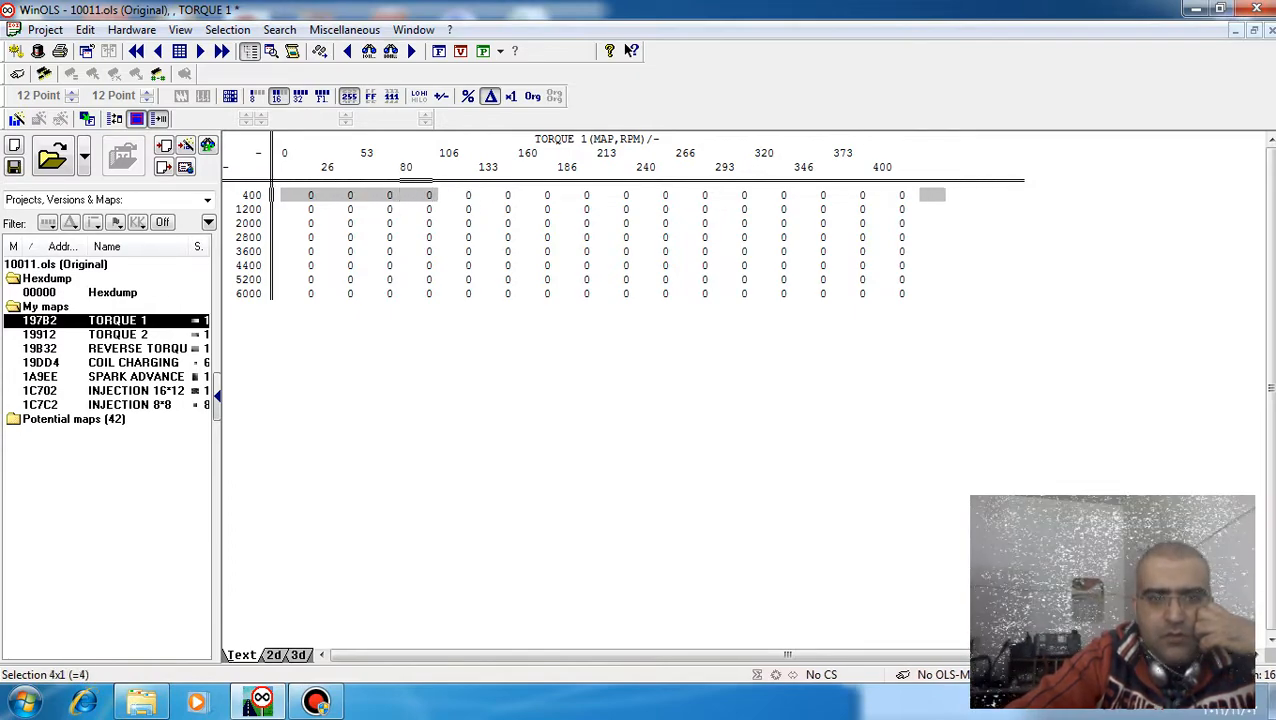
key(shift+Right)
key(shift+Down)
key(shift+Right)
key(shift+Down)
key(shift+Right)
key(shift+Down)
key(shift+Down)
key(shift+Down)
key(shift+Down)
key(shift+Down)
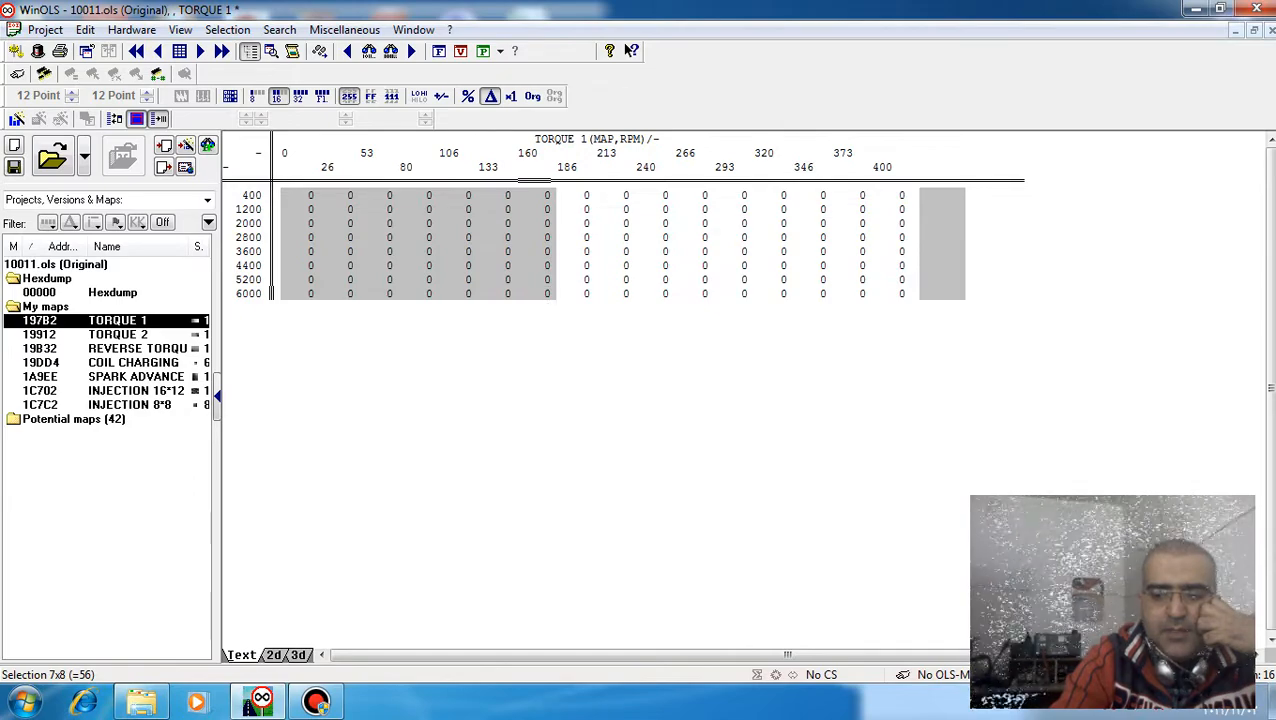
Raise the selected TORQUE 1 cells by 1 and choose to apply changes always, turning memory protection off.
key(Page_Up)
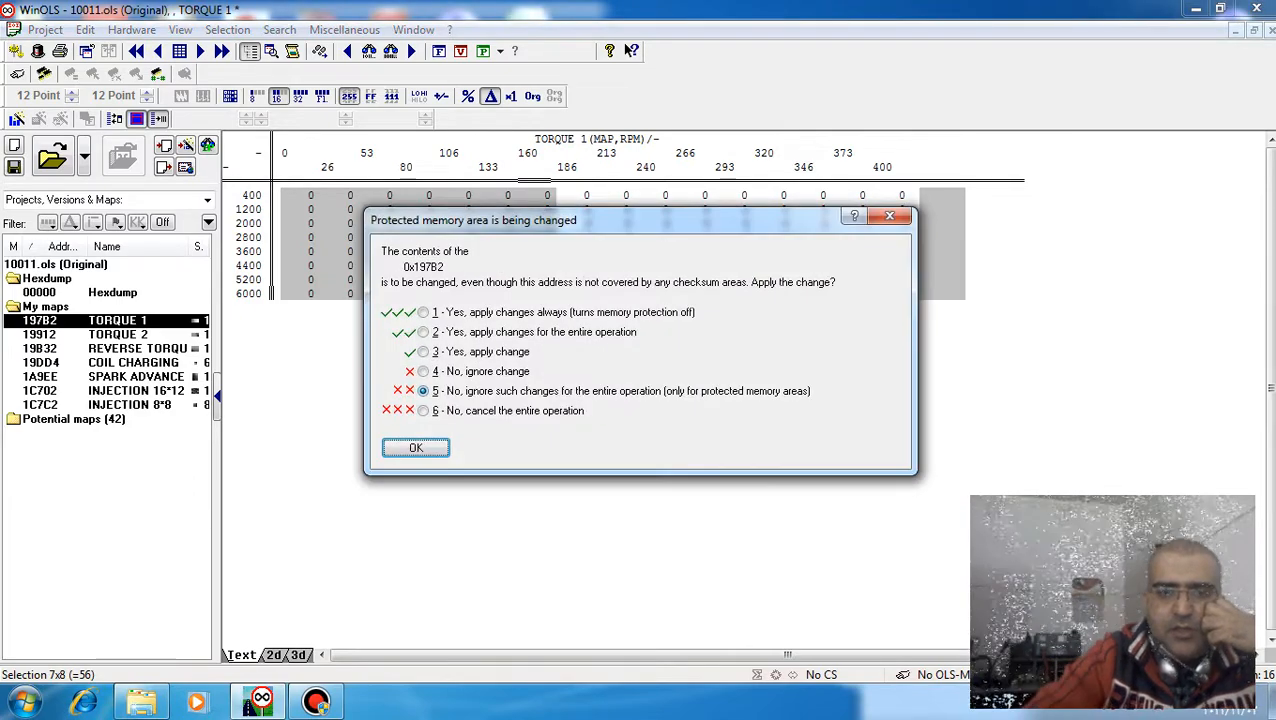
key(1)
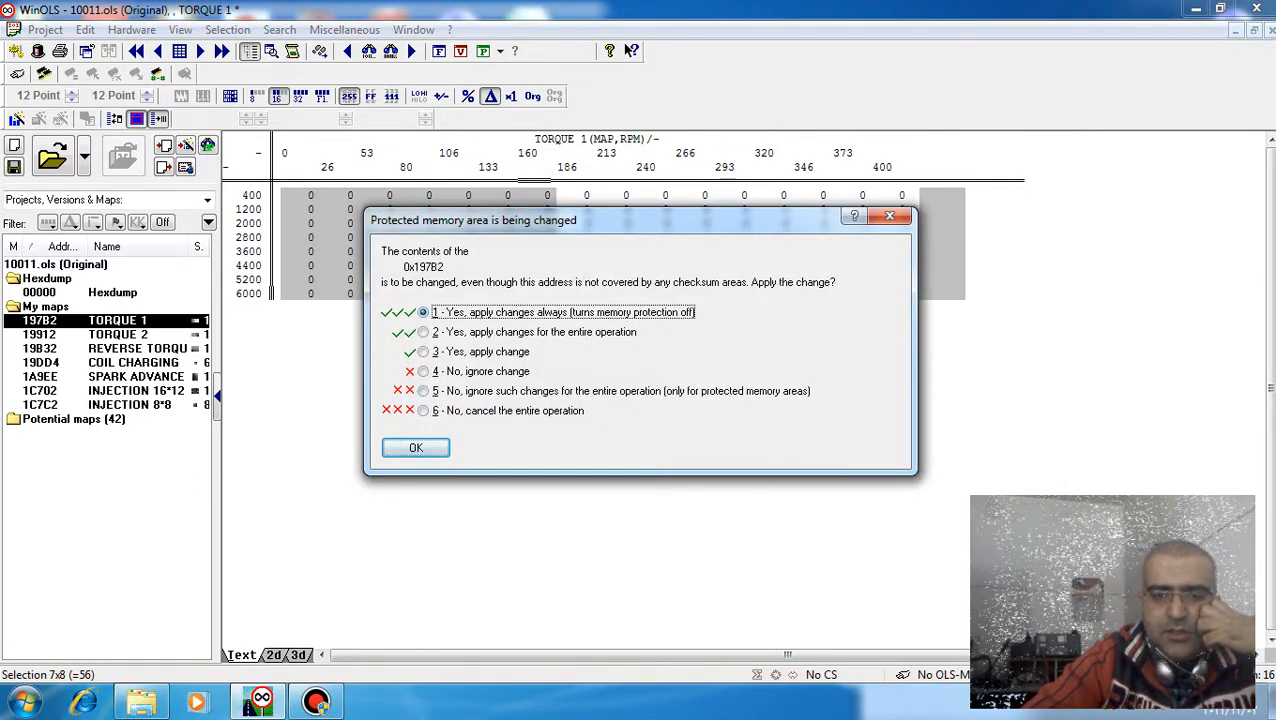
key(Return)
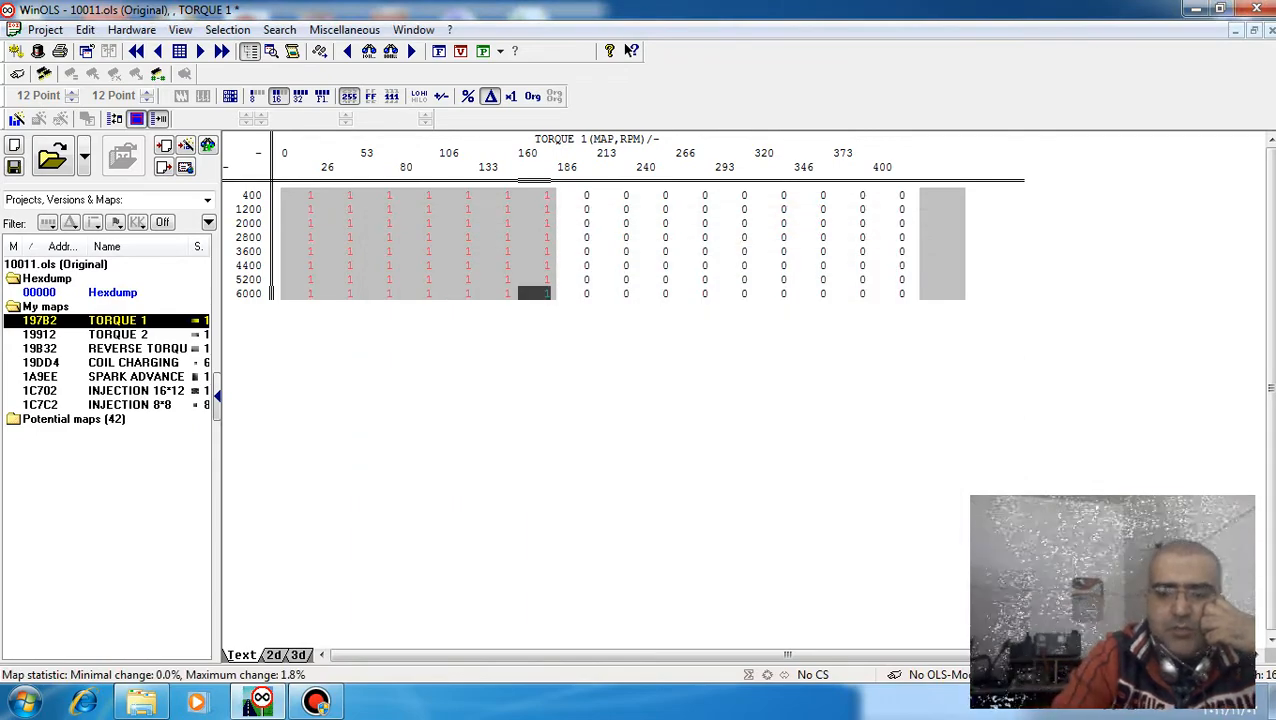
Raise the selected TORQUE 1 cells further to a difference of 14 and clear the selection.
key(plus)
key(plus)
key(plus)
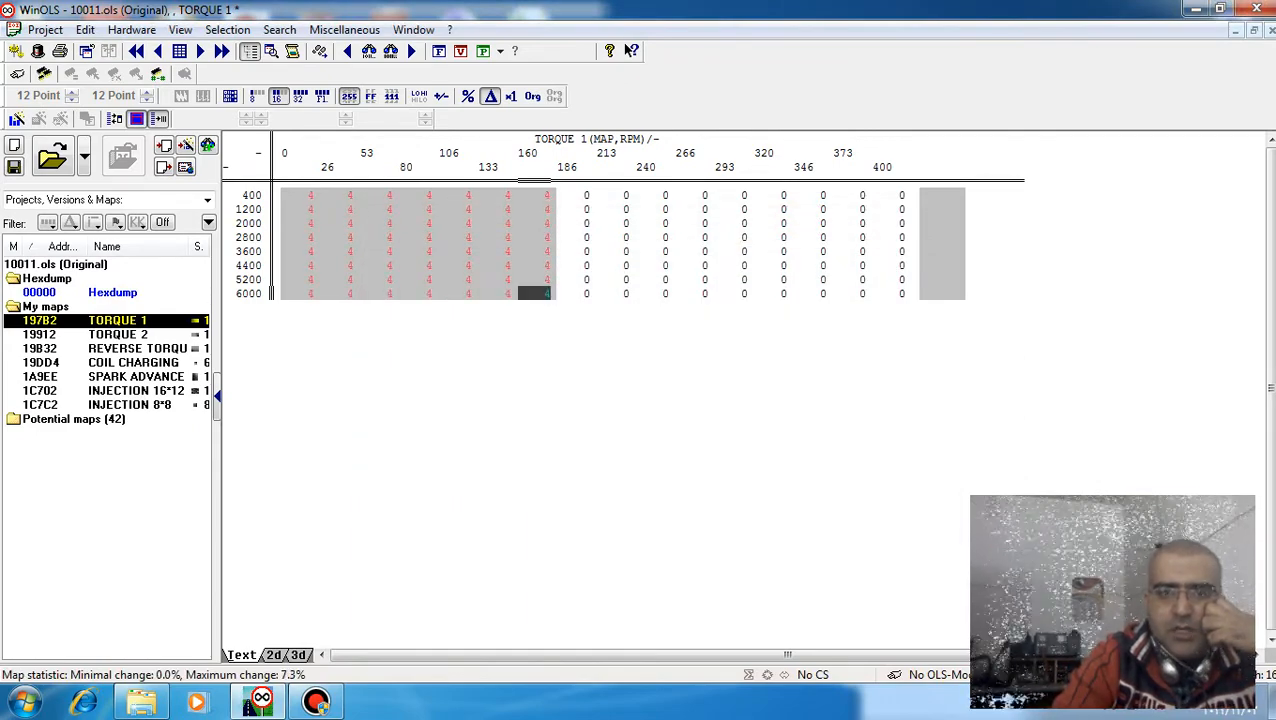
key(plus)
key(plus)
key(plus)
key(plus)
key(plus)
key(plus)
key(plus)
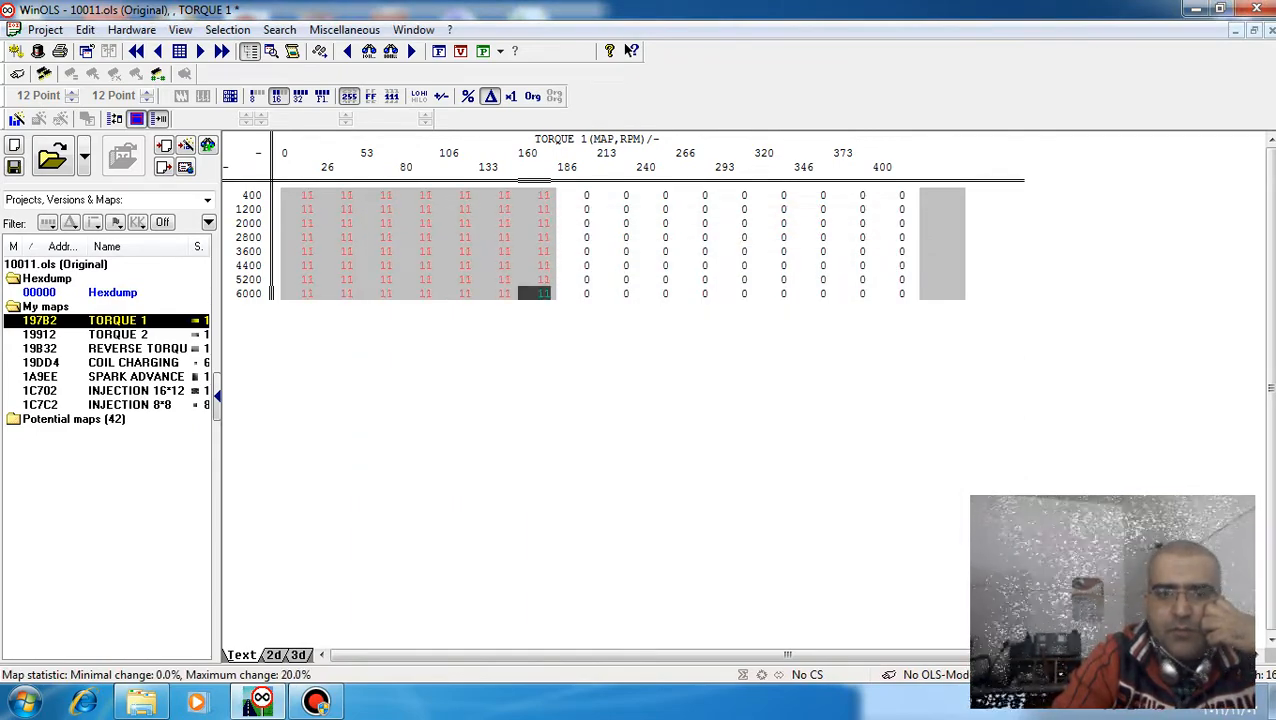
key(plus)
key(plus)
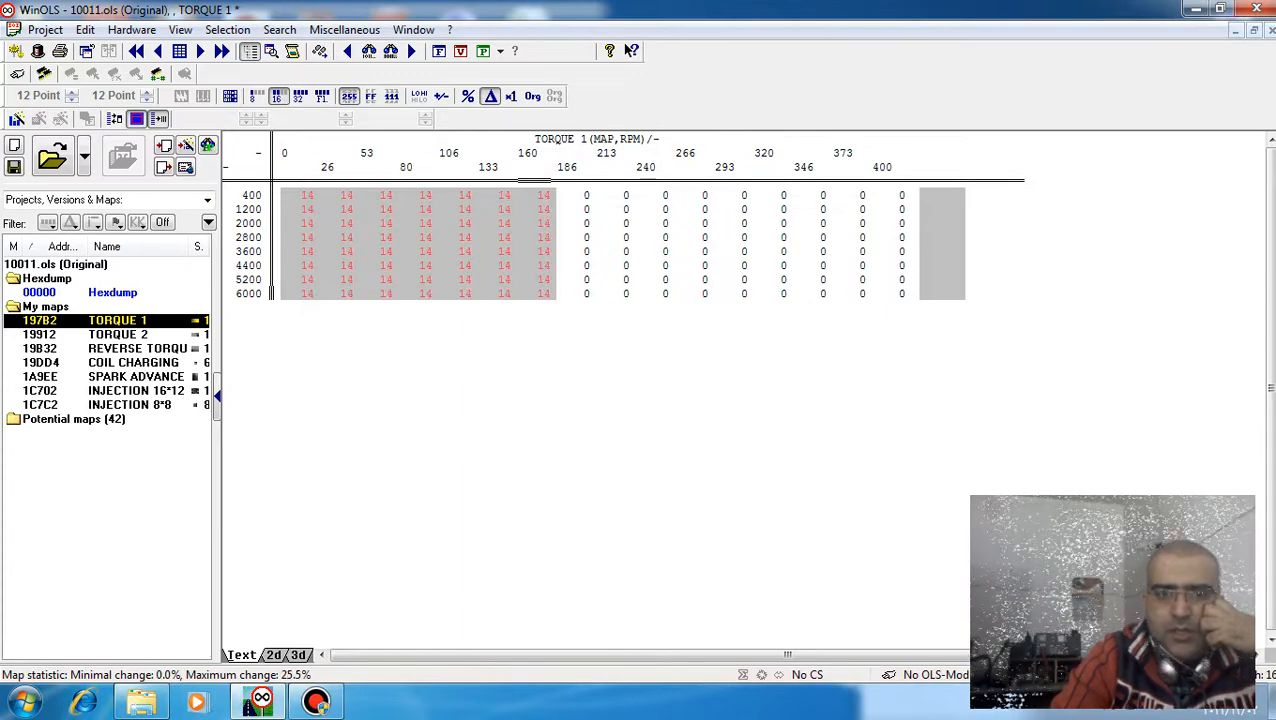
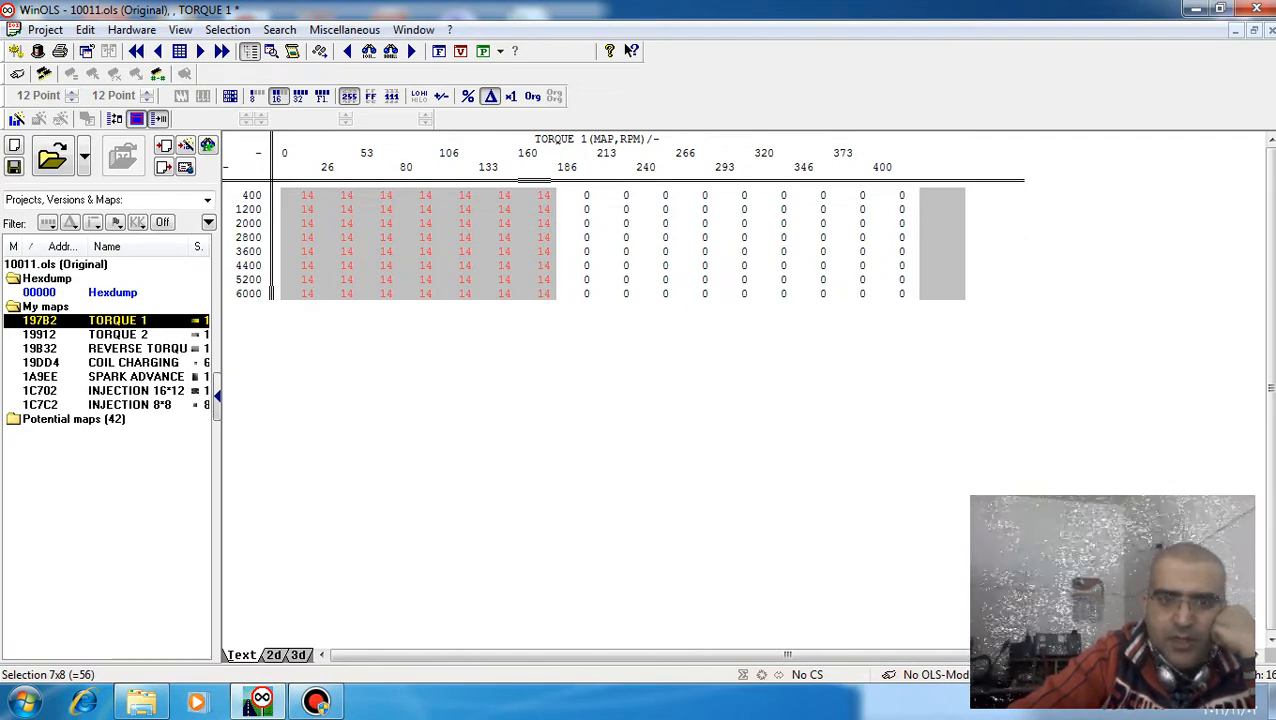
key(Left)
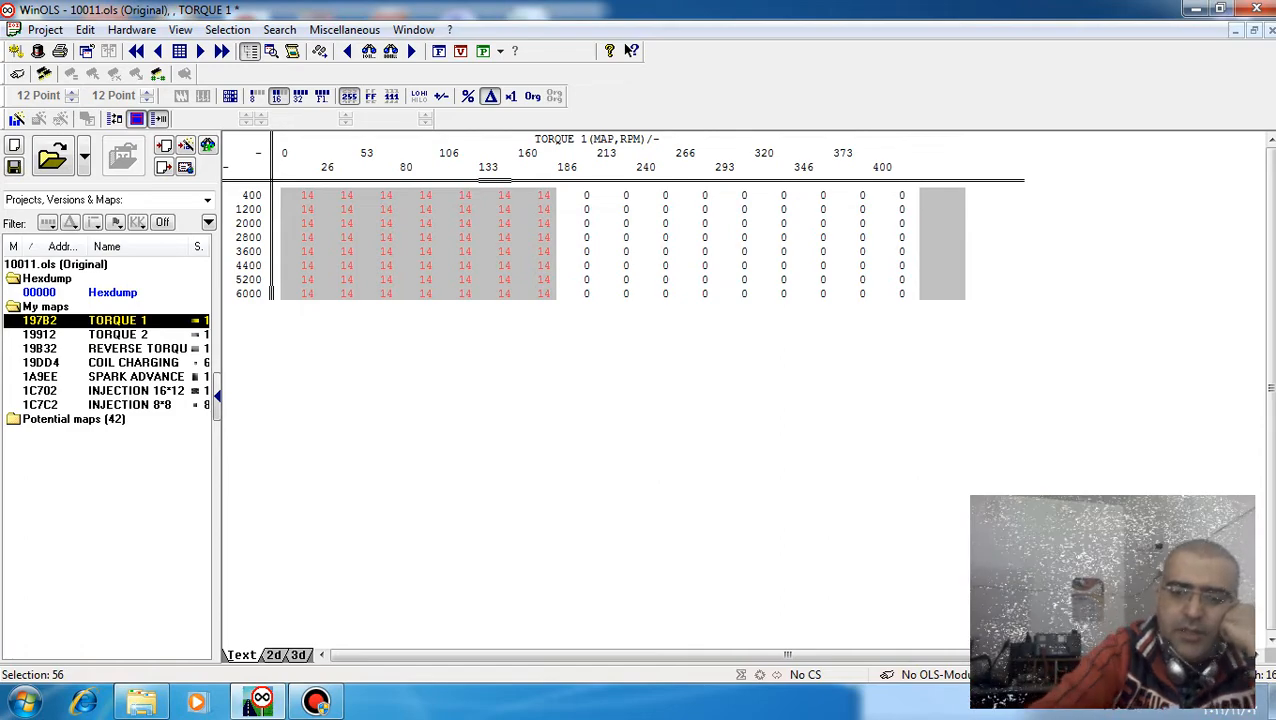
key(Escape)
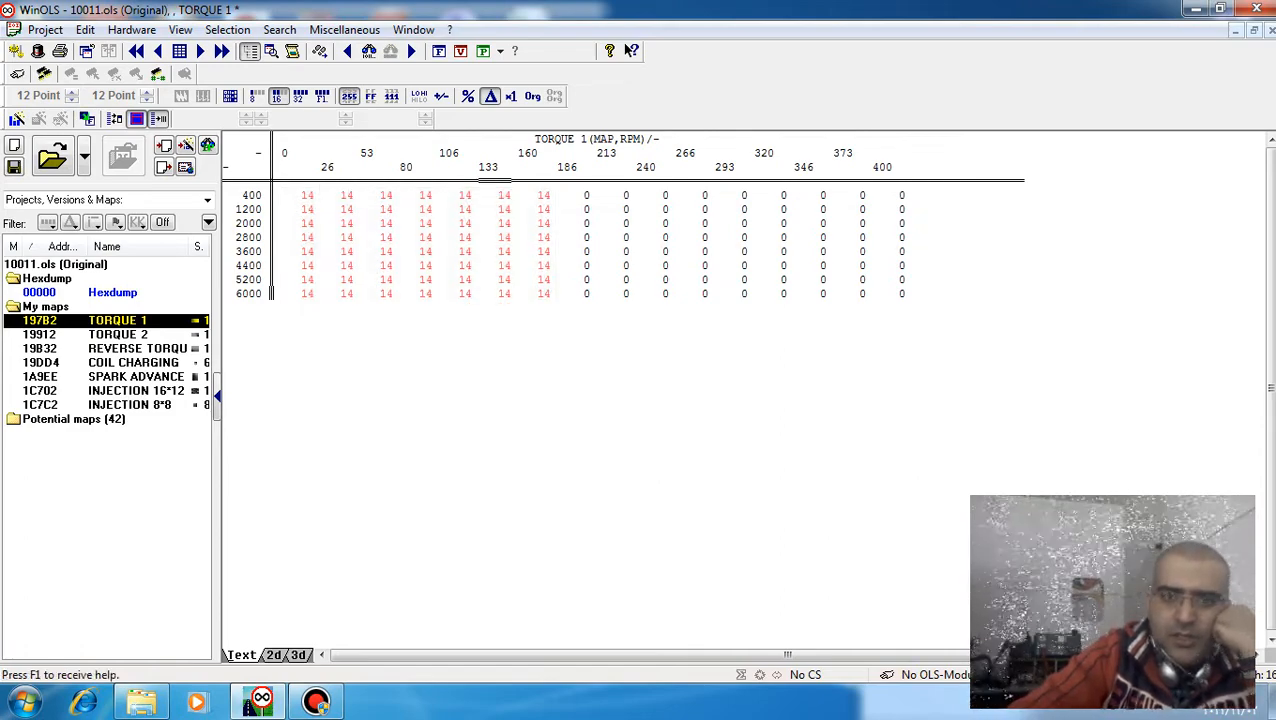
Select the 186 to 400 columns across all rows of TORQUE 1 and raise them to a difference of 30.
drag(573, 195, 890, 293)
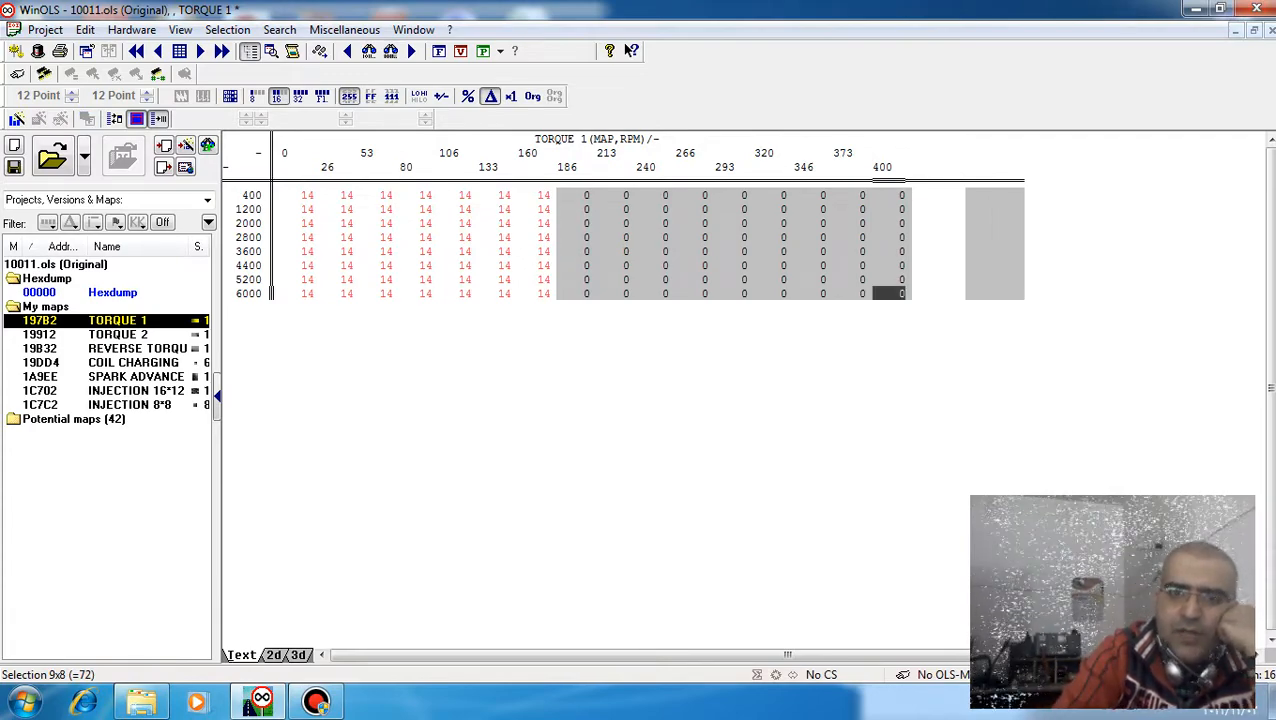
key(plus)
key(plus)
key(plus)
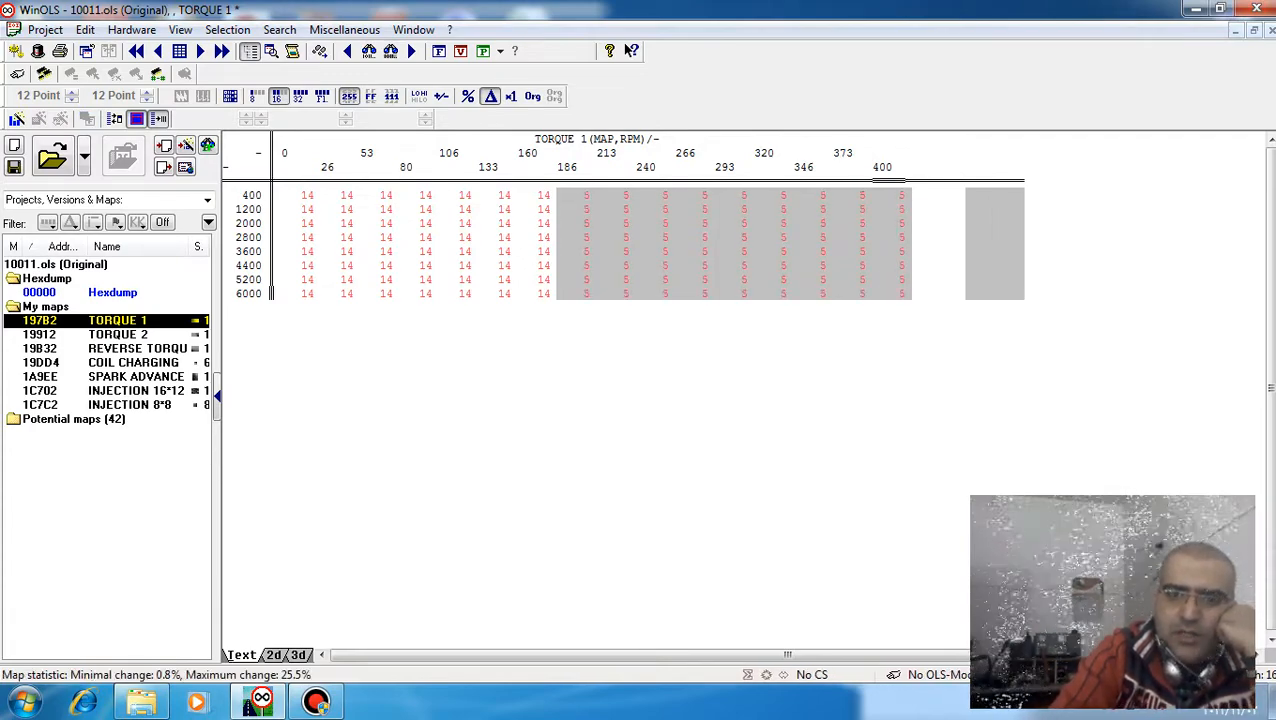
key(plus)
key(plus)
key(plus)
key(plus)
key(plus)
key(plus)
key(plus)
key(plus)
key(plus)
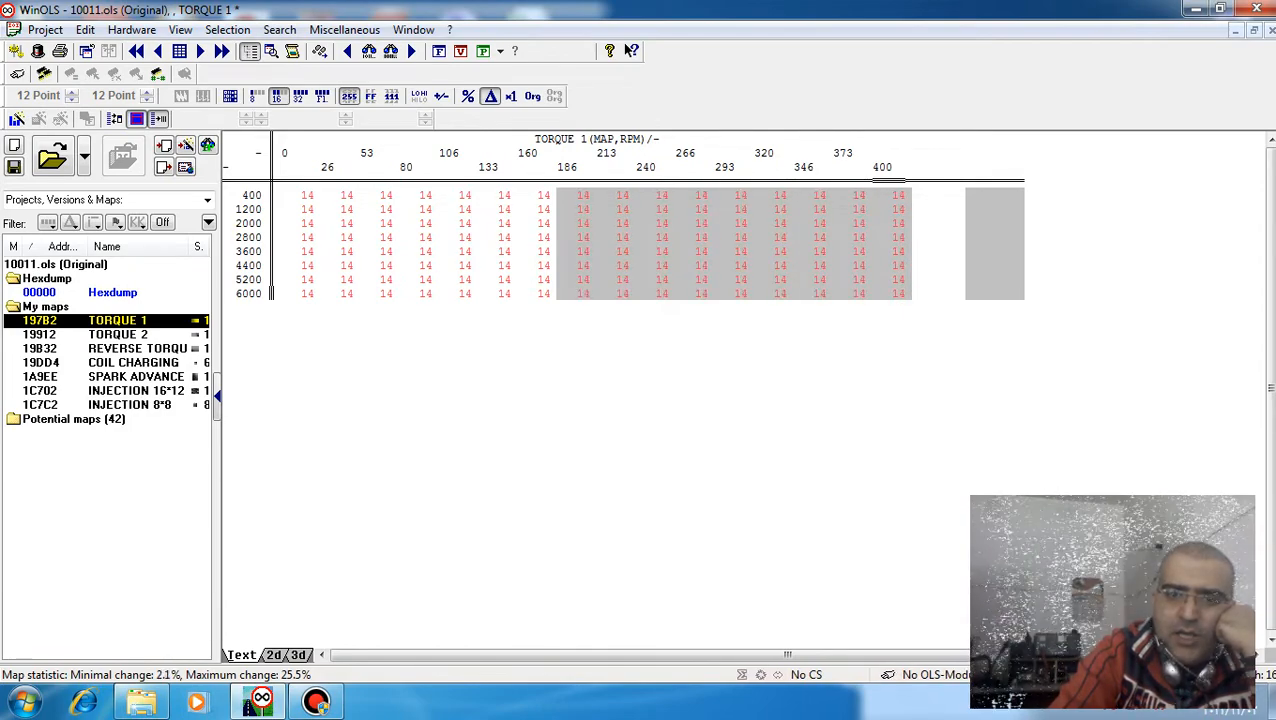
key(plus)
key(plus)
key(plus)
key(plus)
key(plus)
key(plus)
key(plus)
key(plus)
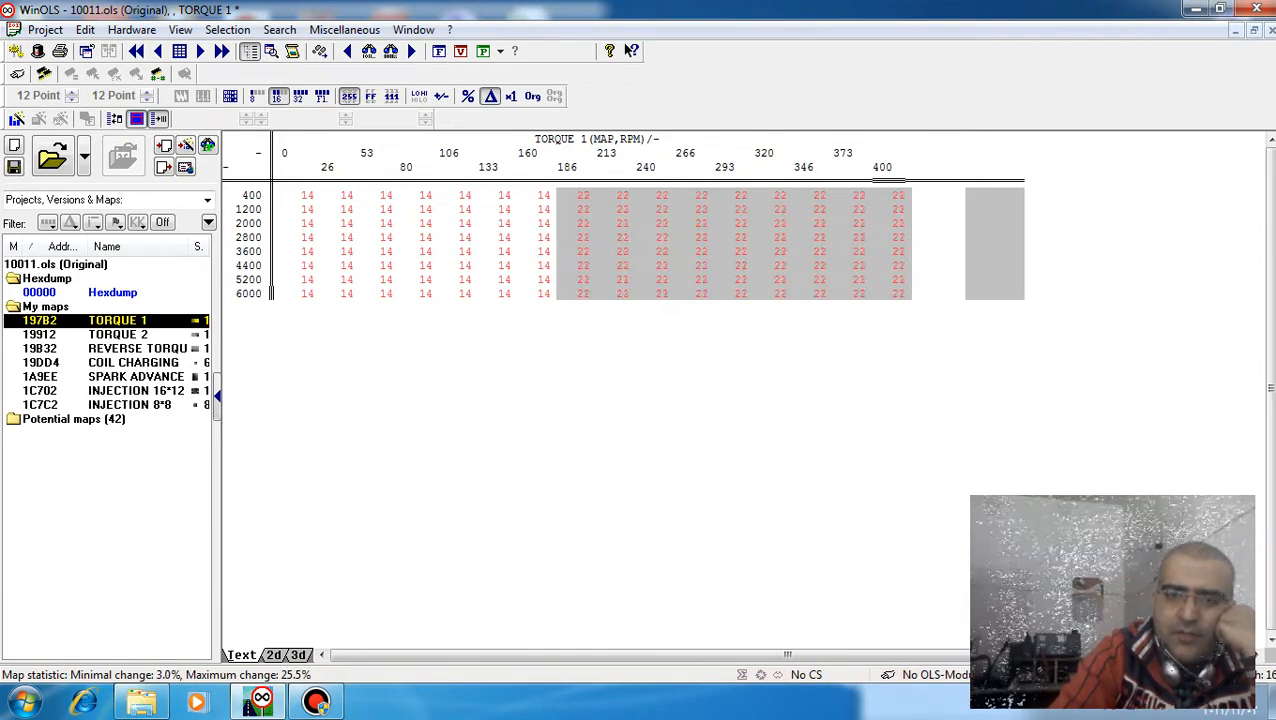
key(plus)
key(plus)
key(plus)
key(plus)
key(plus)
key(plus)
key(plus)
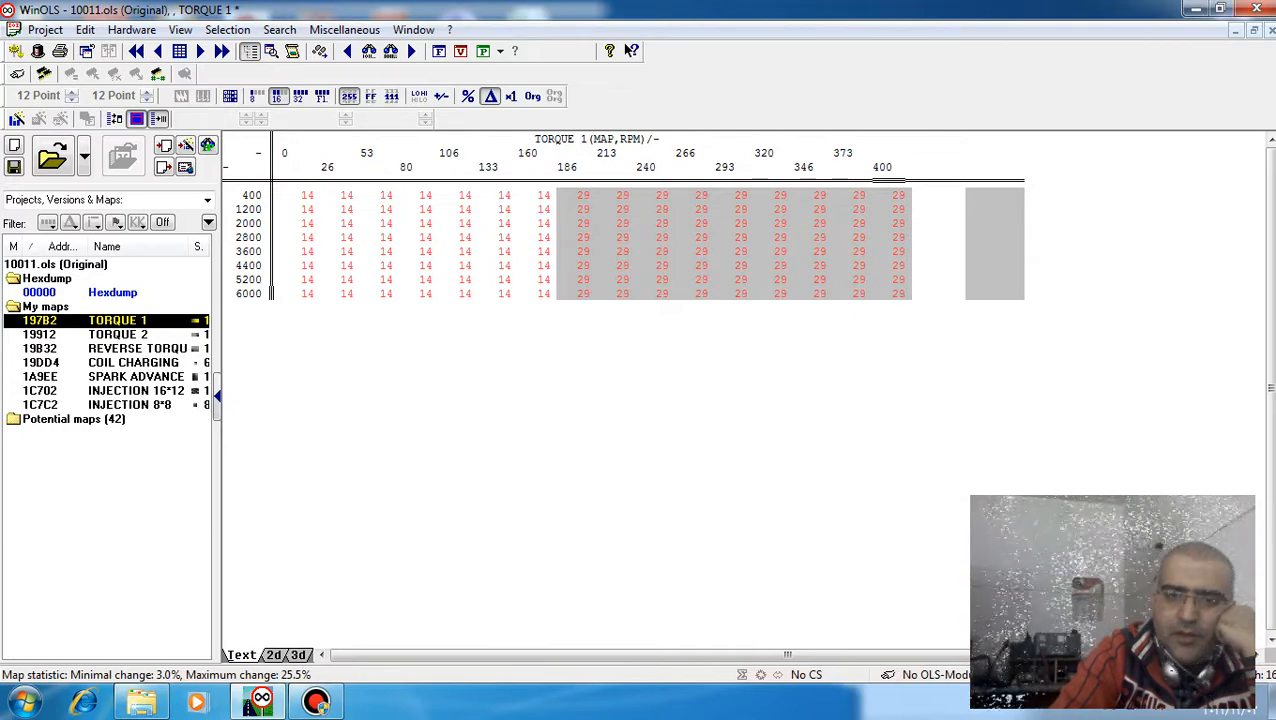
key(plus)
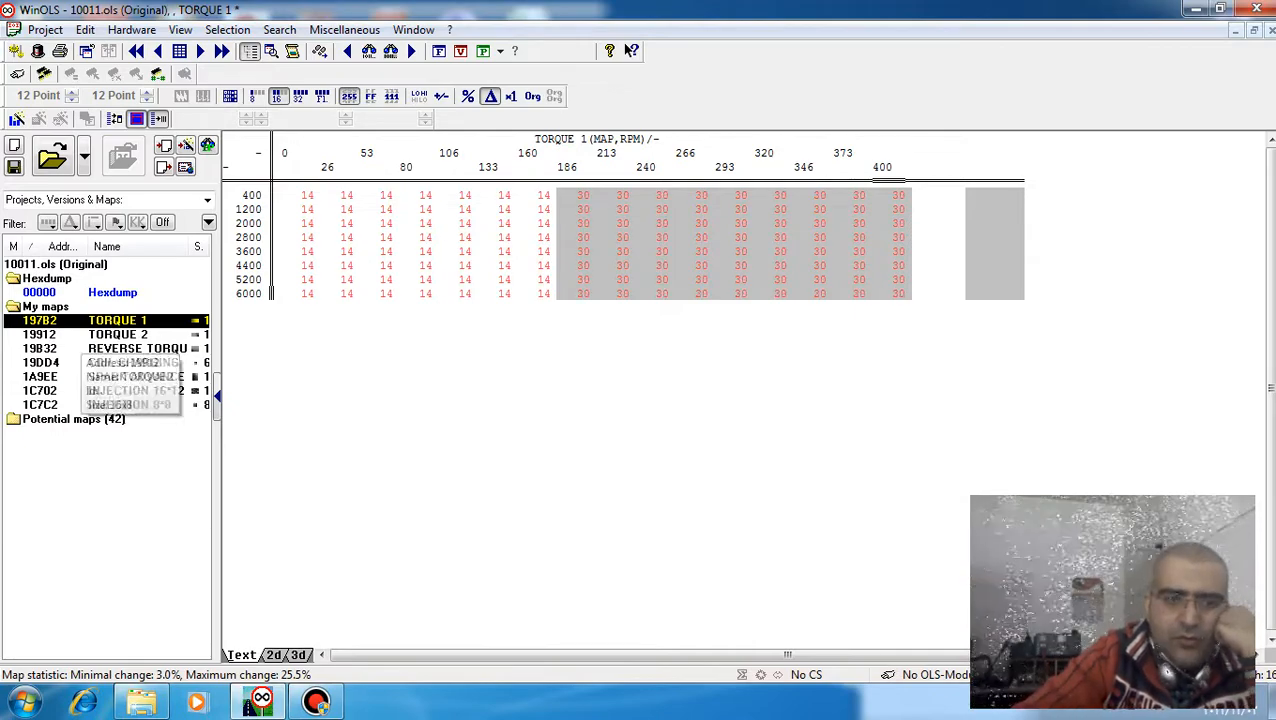
Open the TORQUE 2 map in difference view and raise columns 0 to 6 in all rows by 14.
click(135, 335)
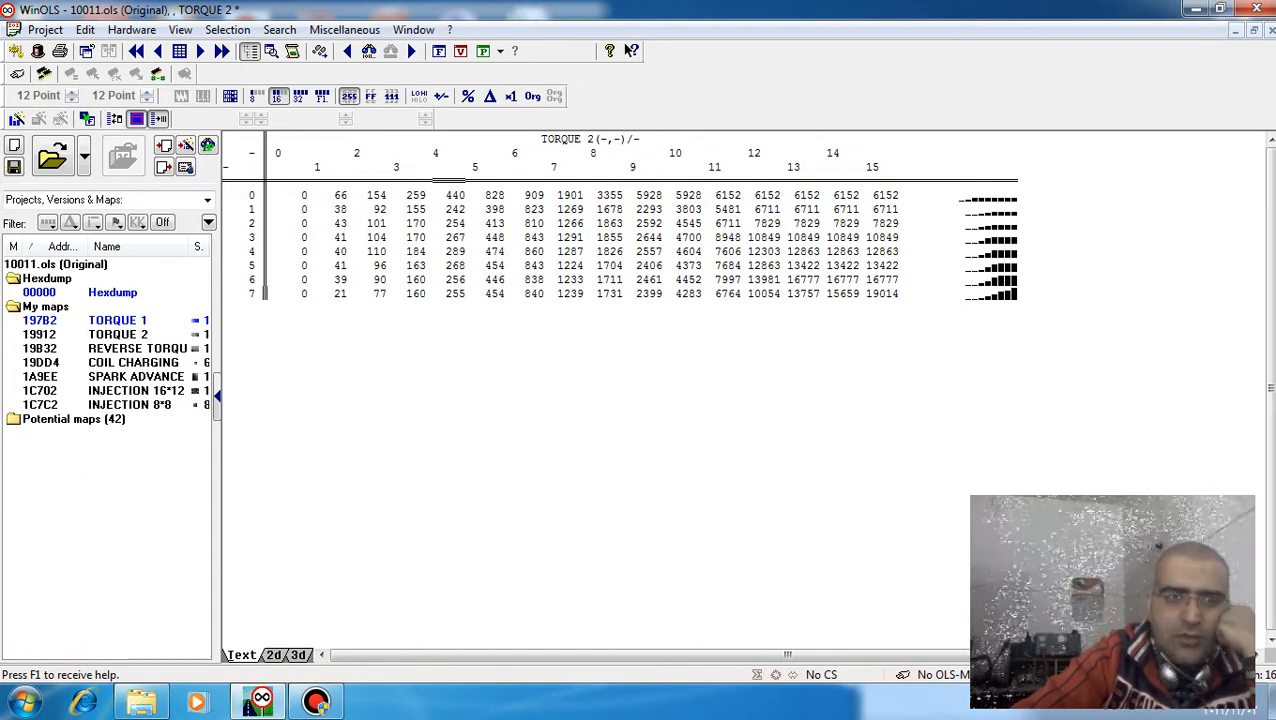
click(490, 97)
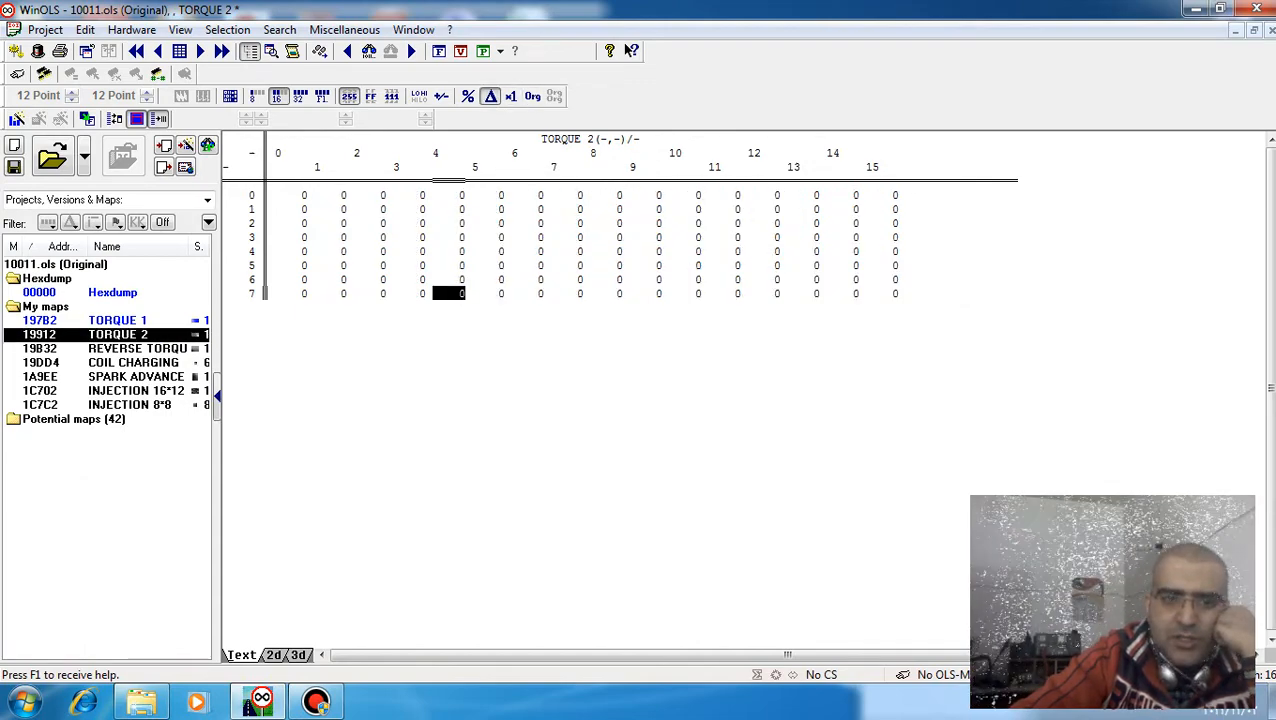
drag(304, 195, 540, 293)
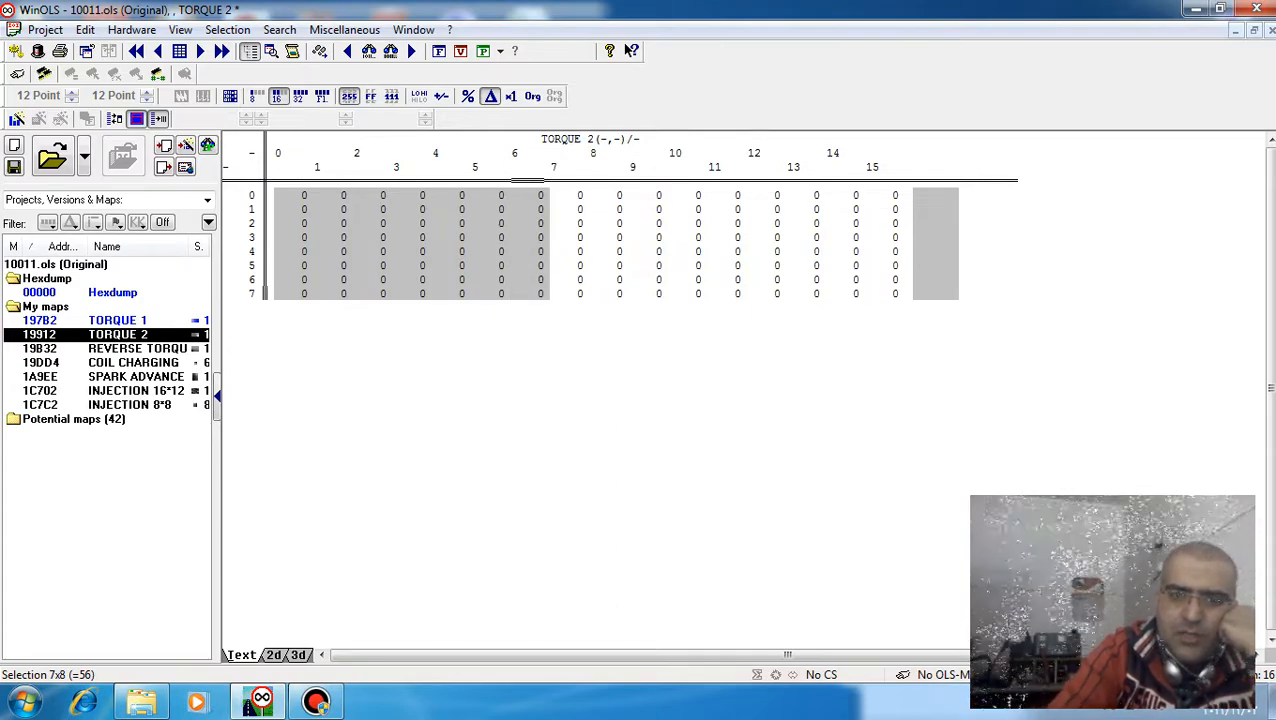
text(2)
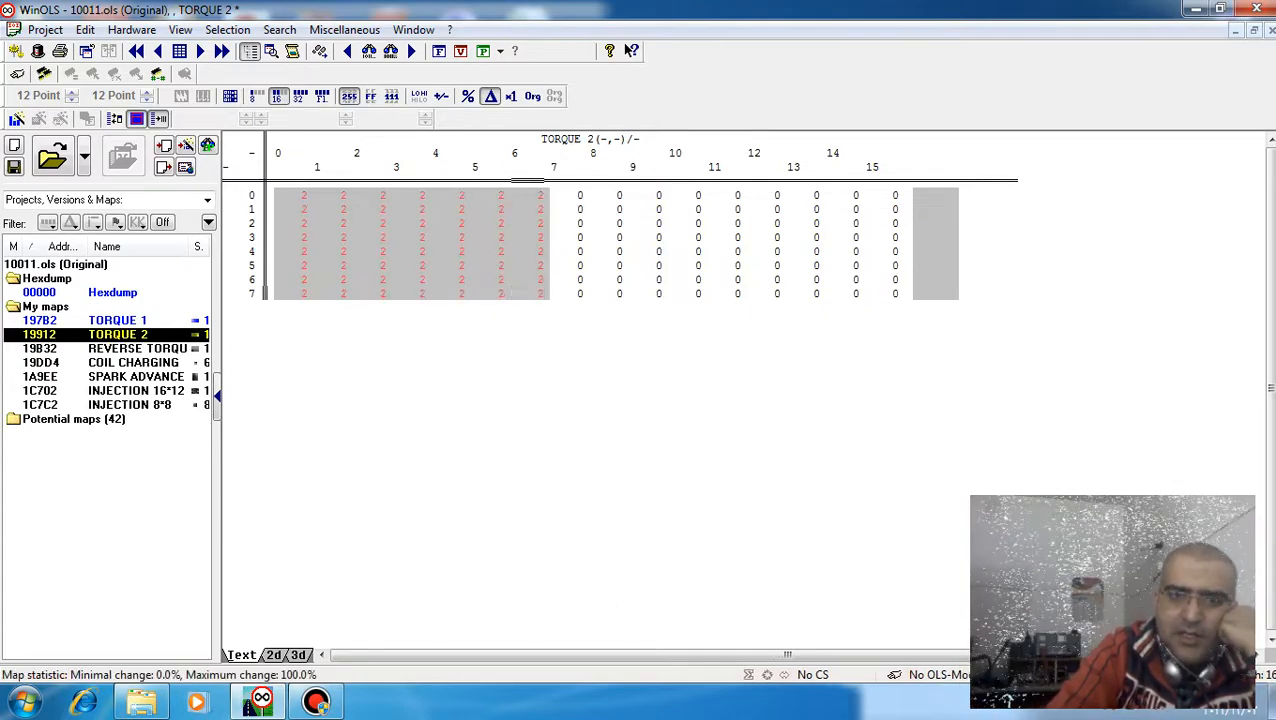
text(512)
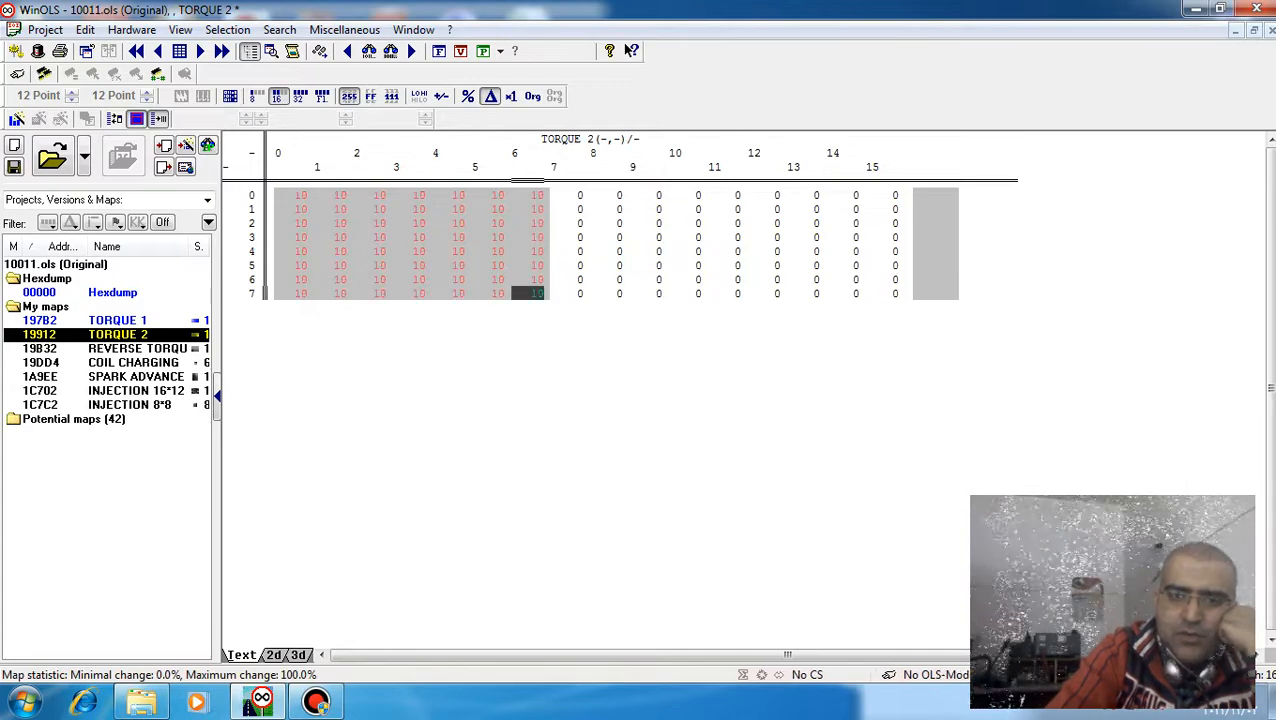
text(14)
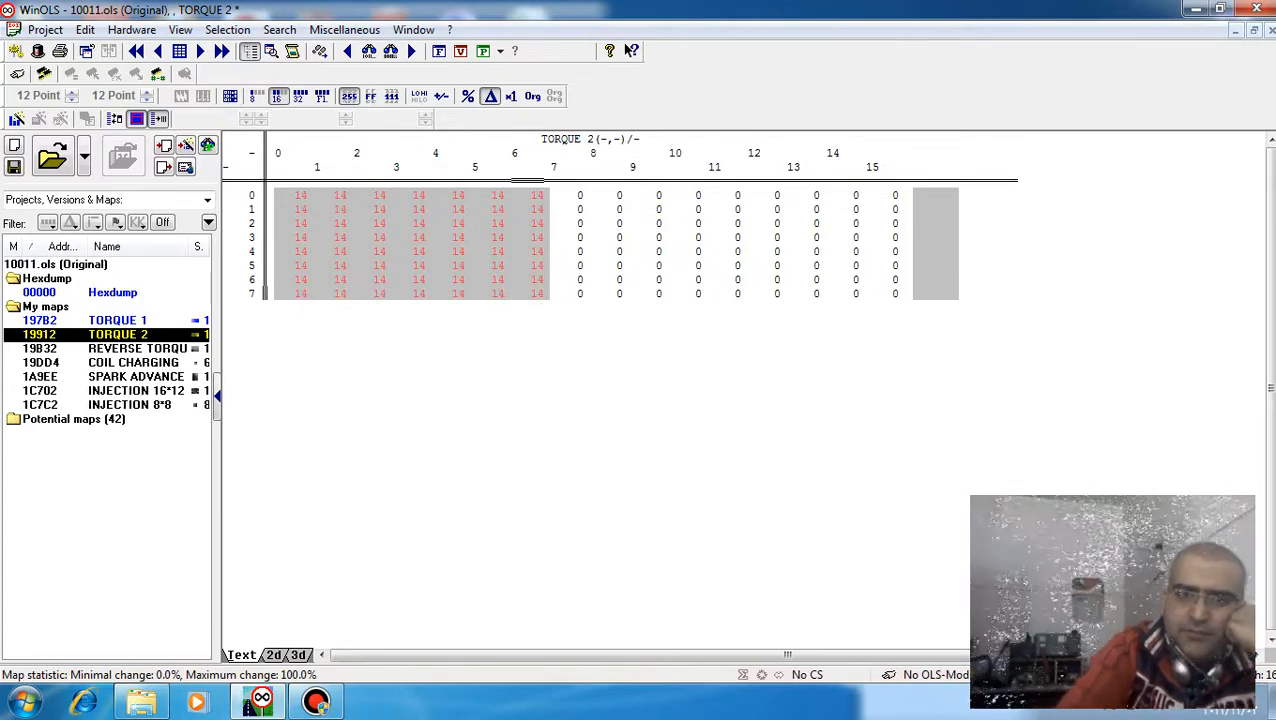
right_click(384, 266)
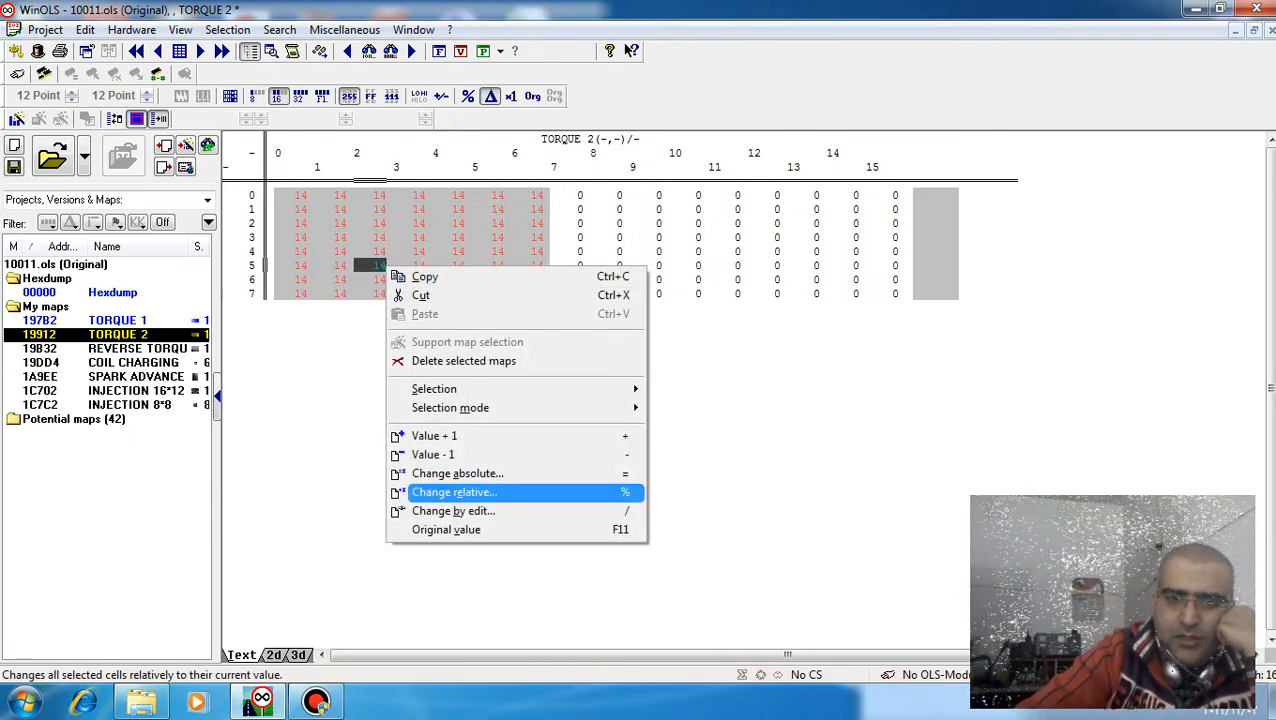
click(331, 295)
click(331, 295)
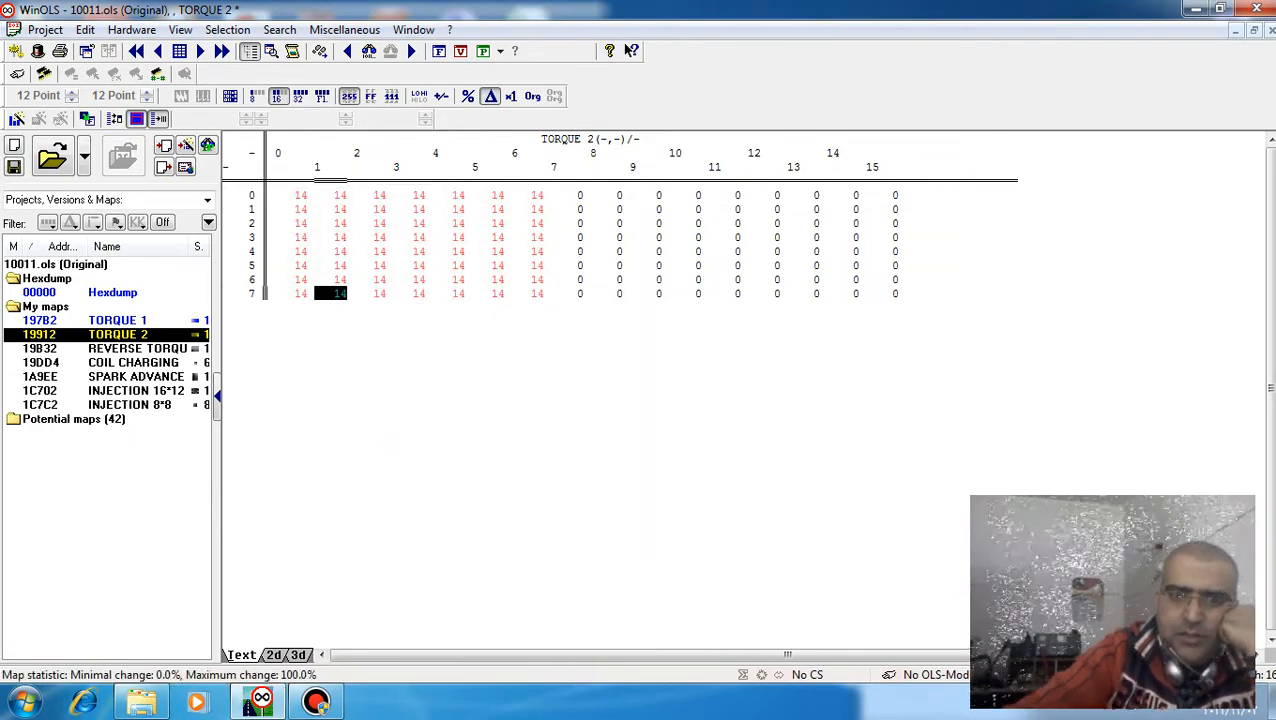
Select columns 7 to 15 across all rows of TORQUE 2 and raise them to a difference of 30.
drag(580, 195, 895, 294)
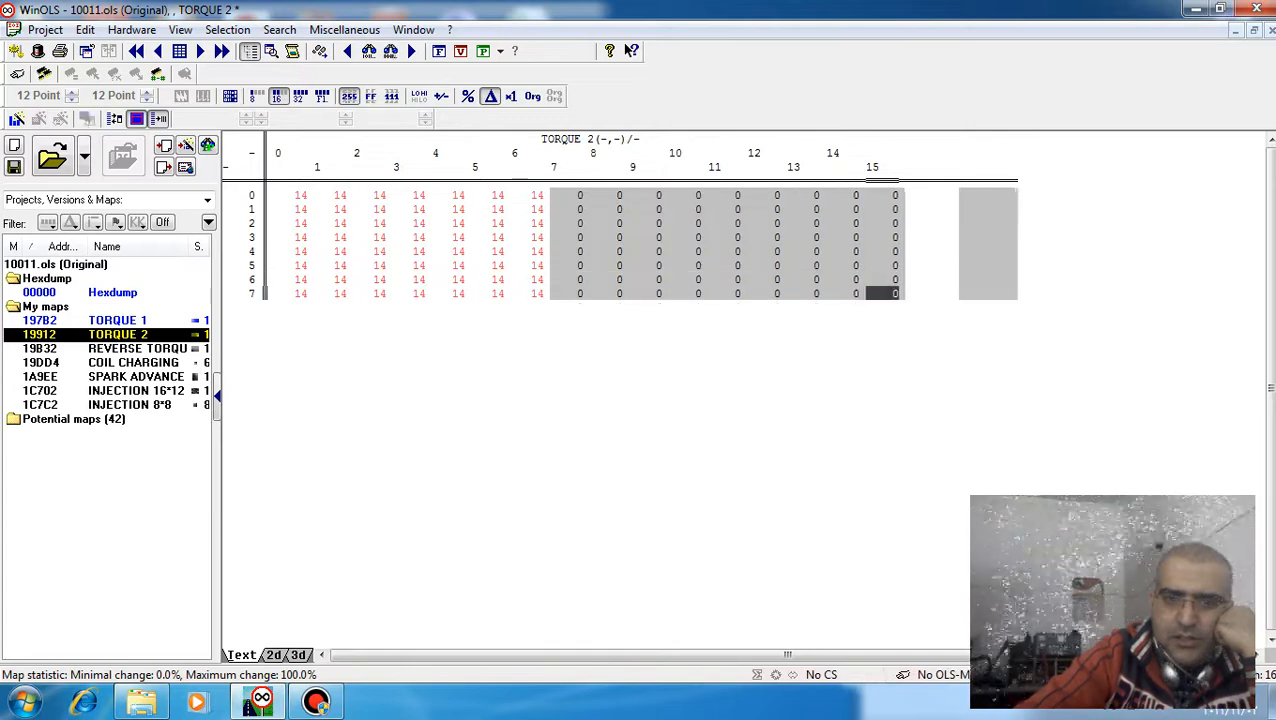
key(plus)
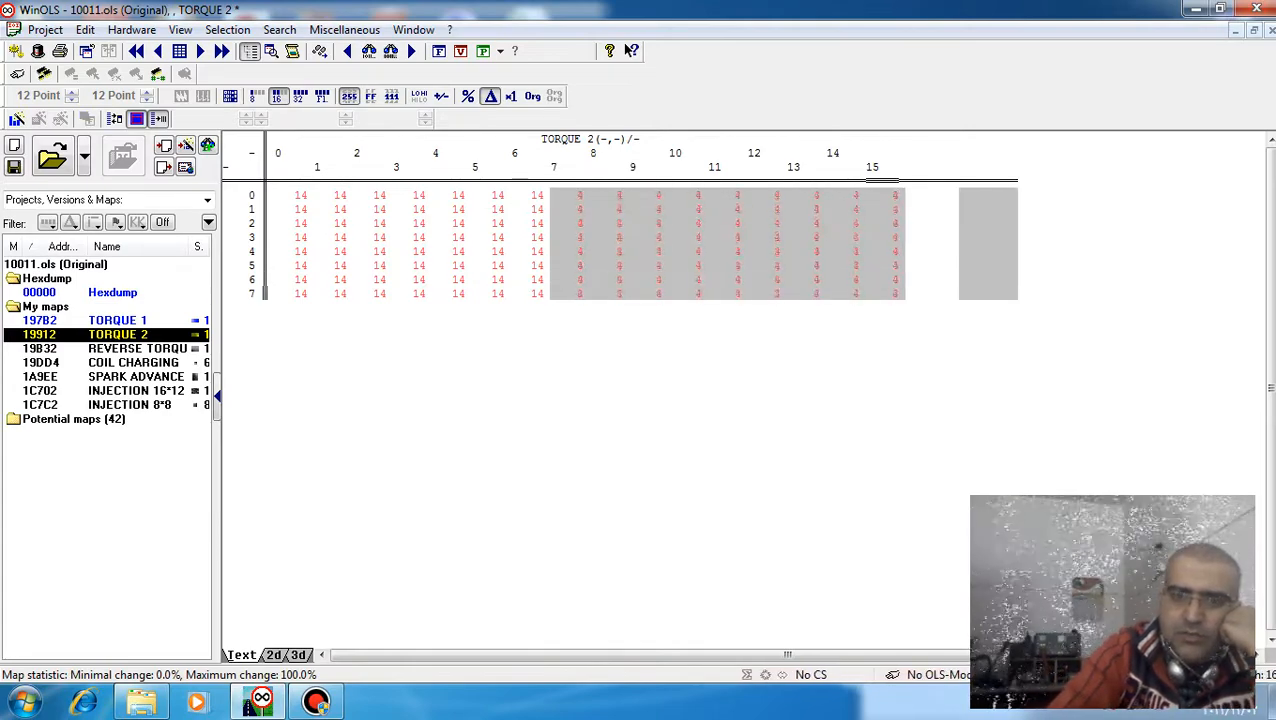
text(0)
key(plus)
key(plus)
key(plus)
key(plus)
key(plus)
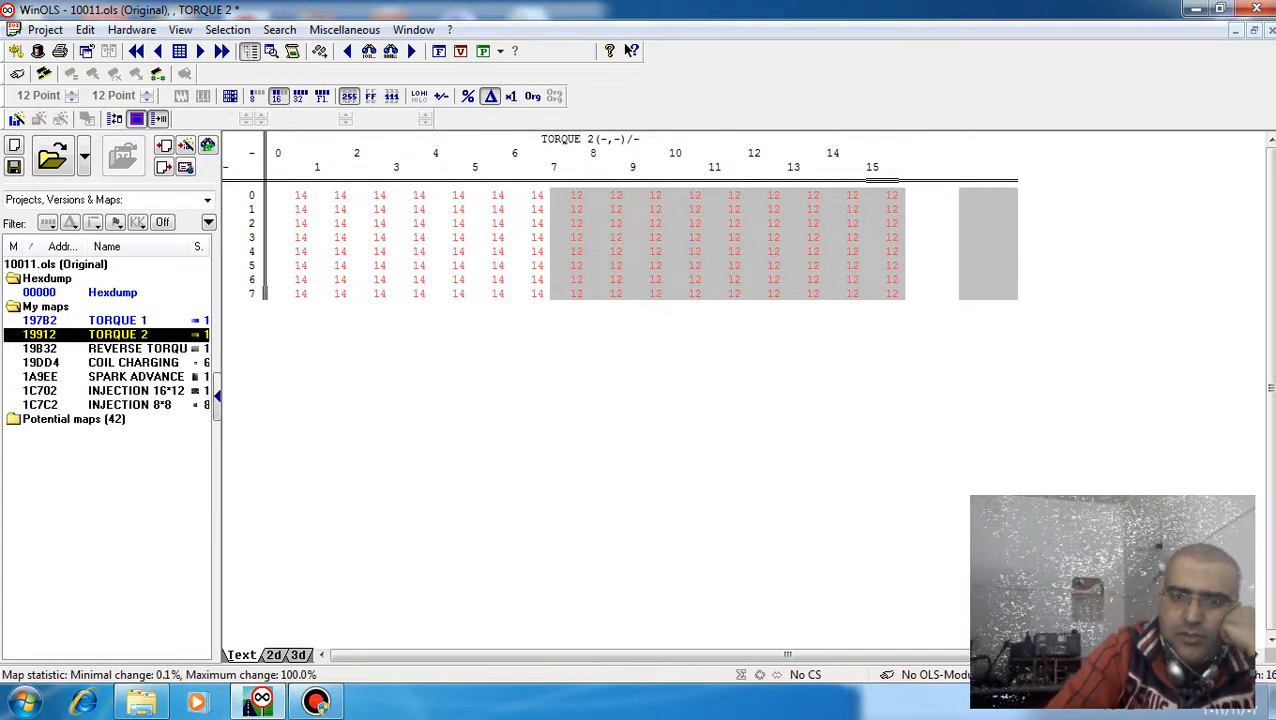
key(plus)
key(plus)
key(plus)
key(plus)
key(plus)
key(plus)
key(plus)
key(plus)
key(plus)
key(plus)
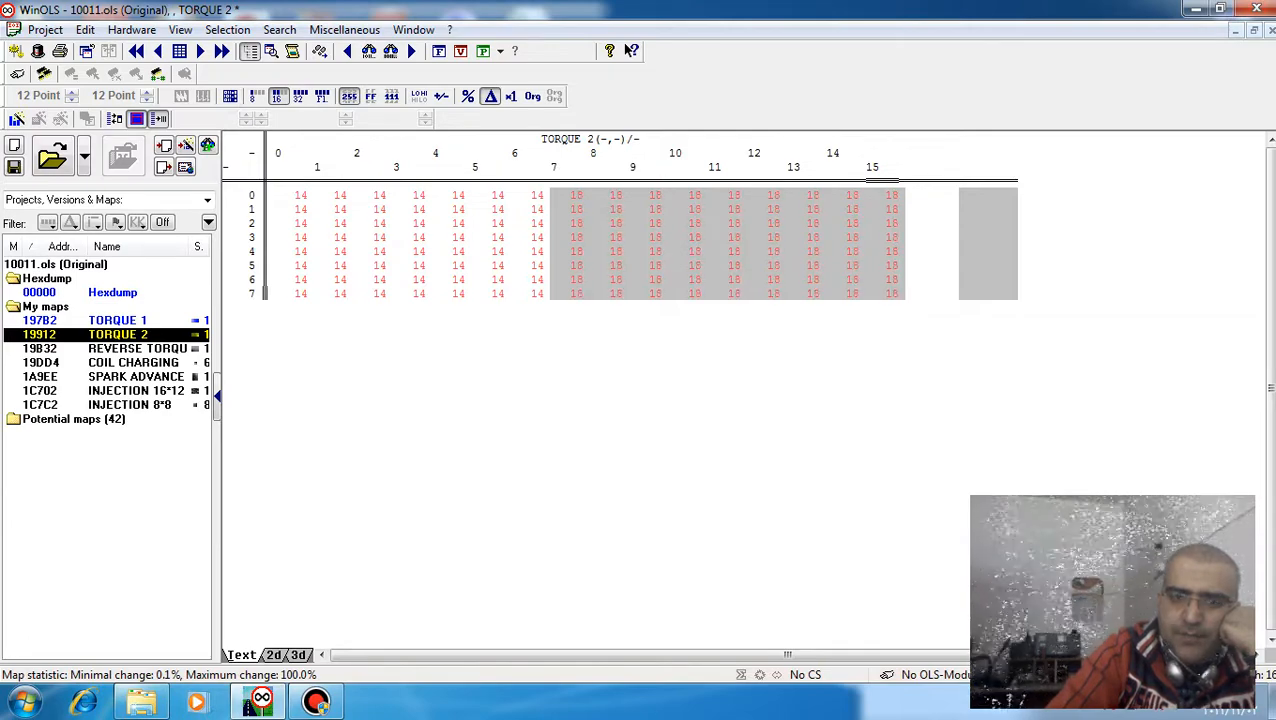
key(plus)
key(plus)
key(plus)
key(plus)
key(plus)
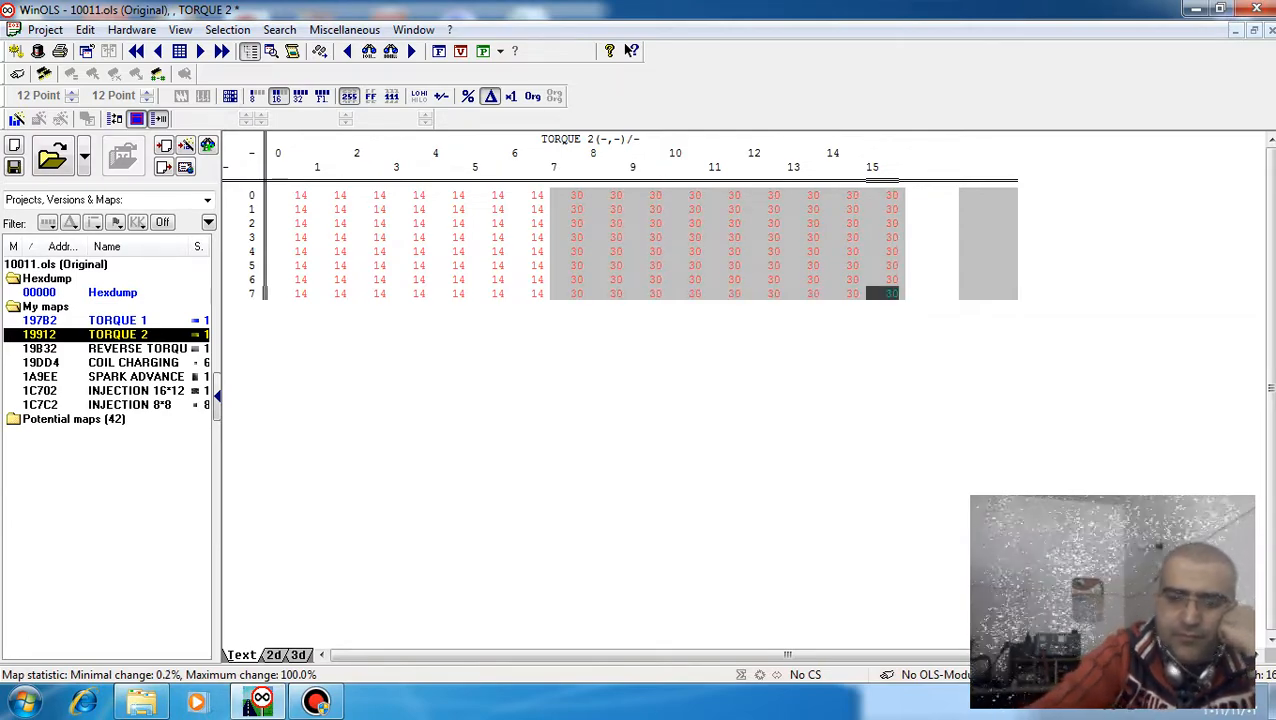
click(880, 293)
Open the REVERSE TORQUE map and increase all its values by 10 percent with a relative change.
double_click(137, 349)
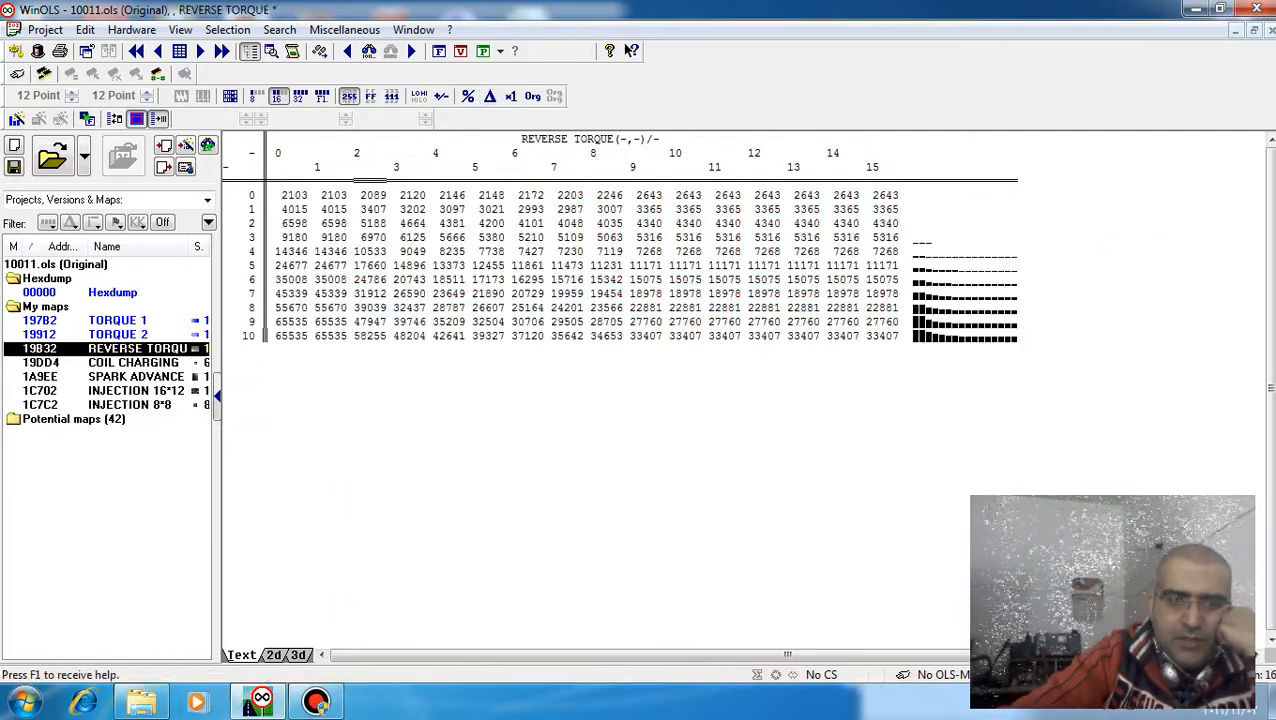
click(488, 336)
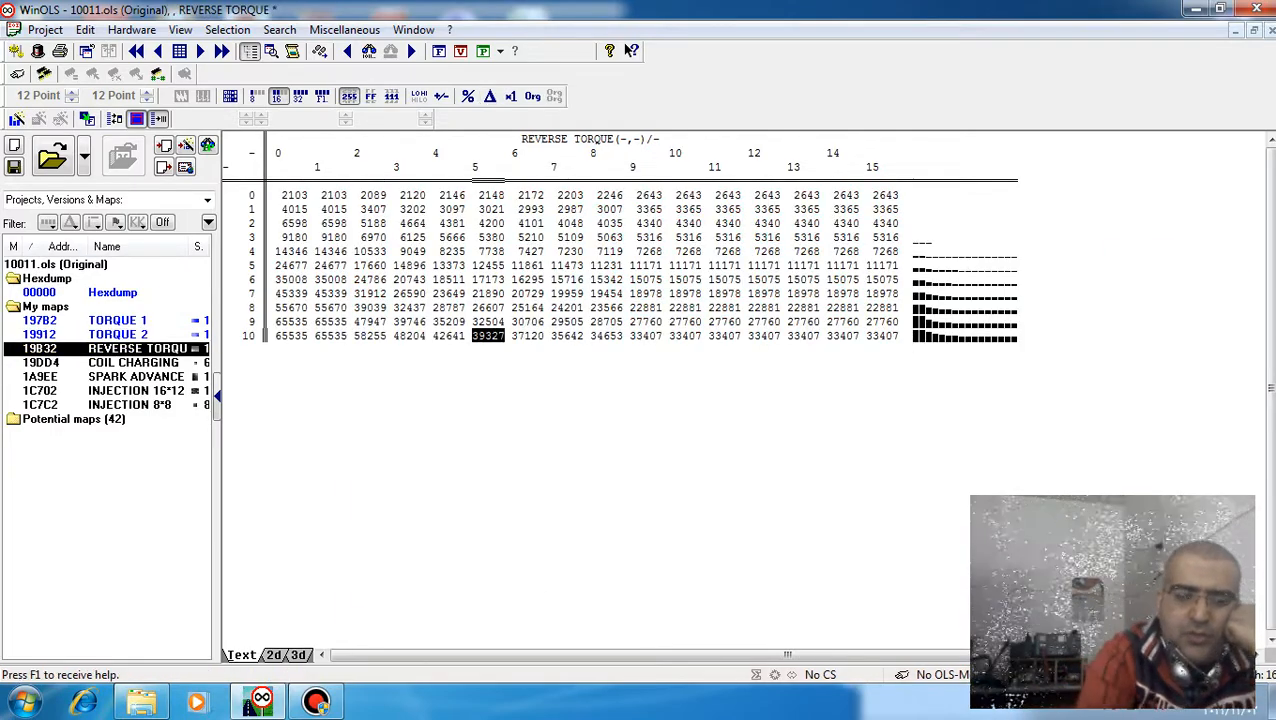
key(ctrl+a)
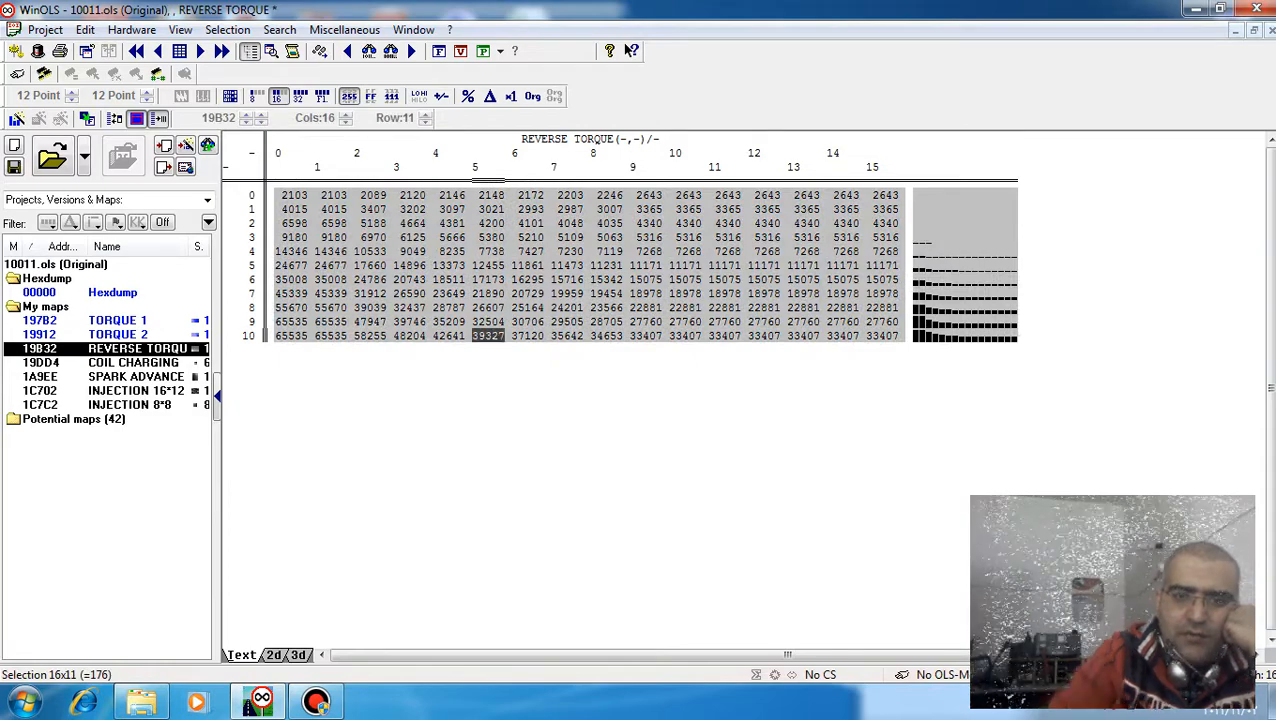
right_click(410, 337)
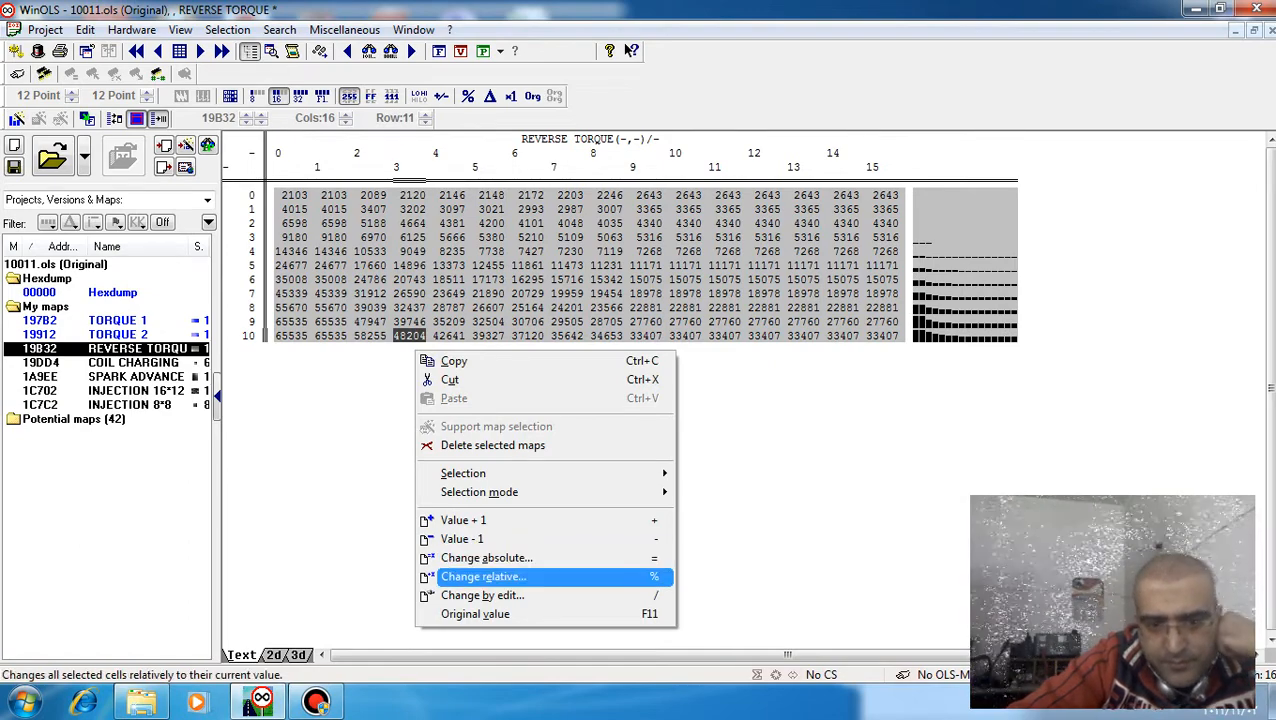
key(Return)
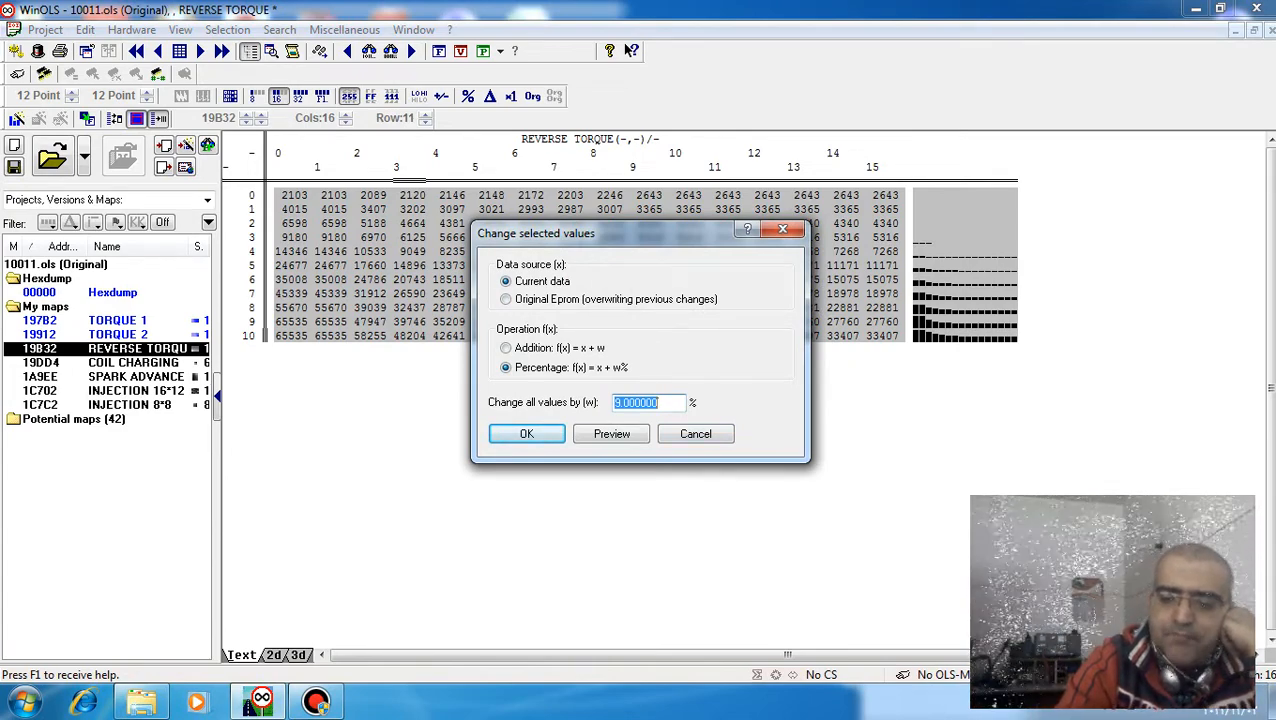
text(10)
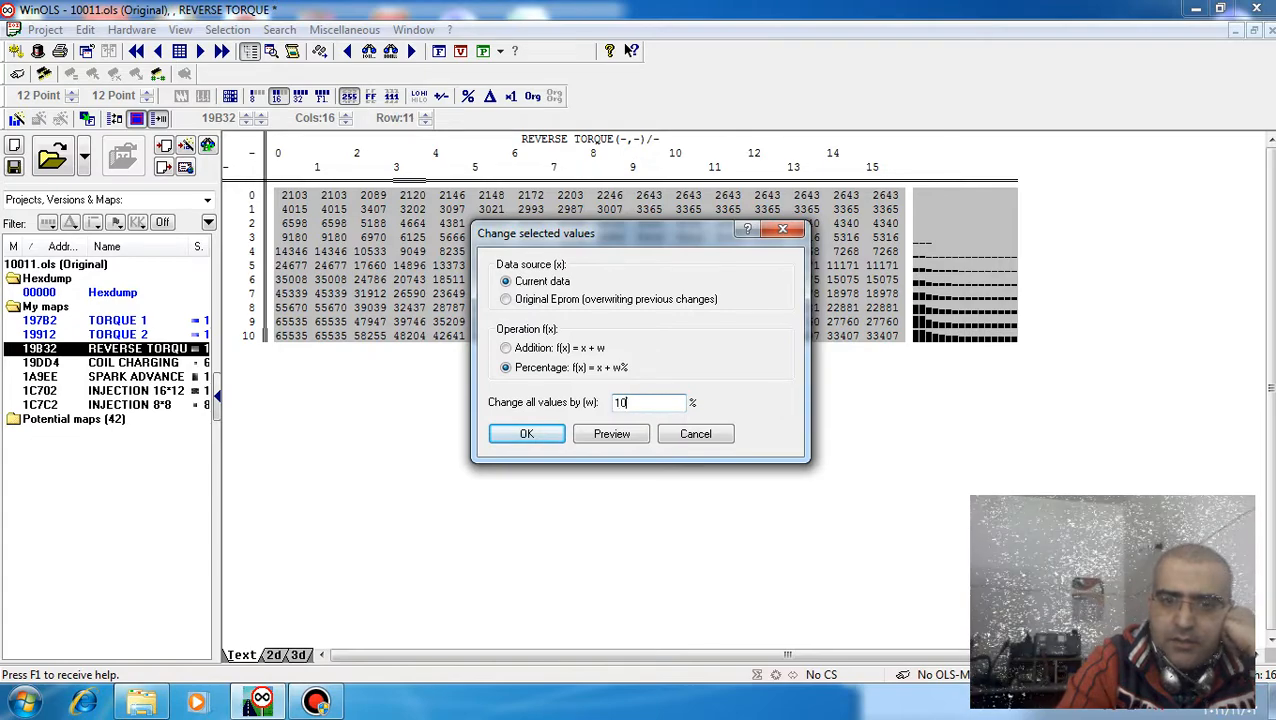
key(Return)
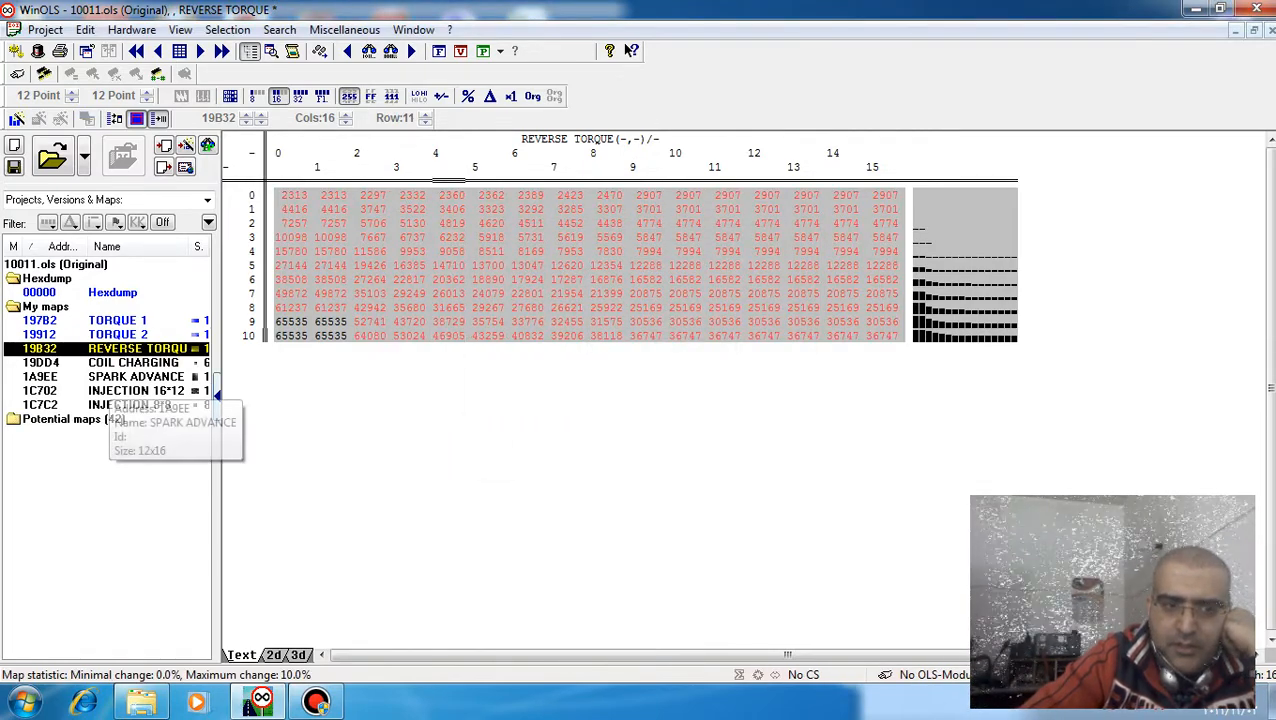
Open the COIL CHARGING map and increase all its values by 9 percent with a relative change.
double_click(114, 363)
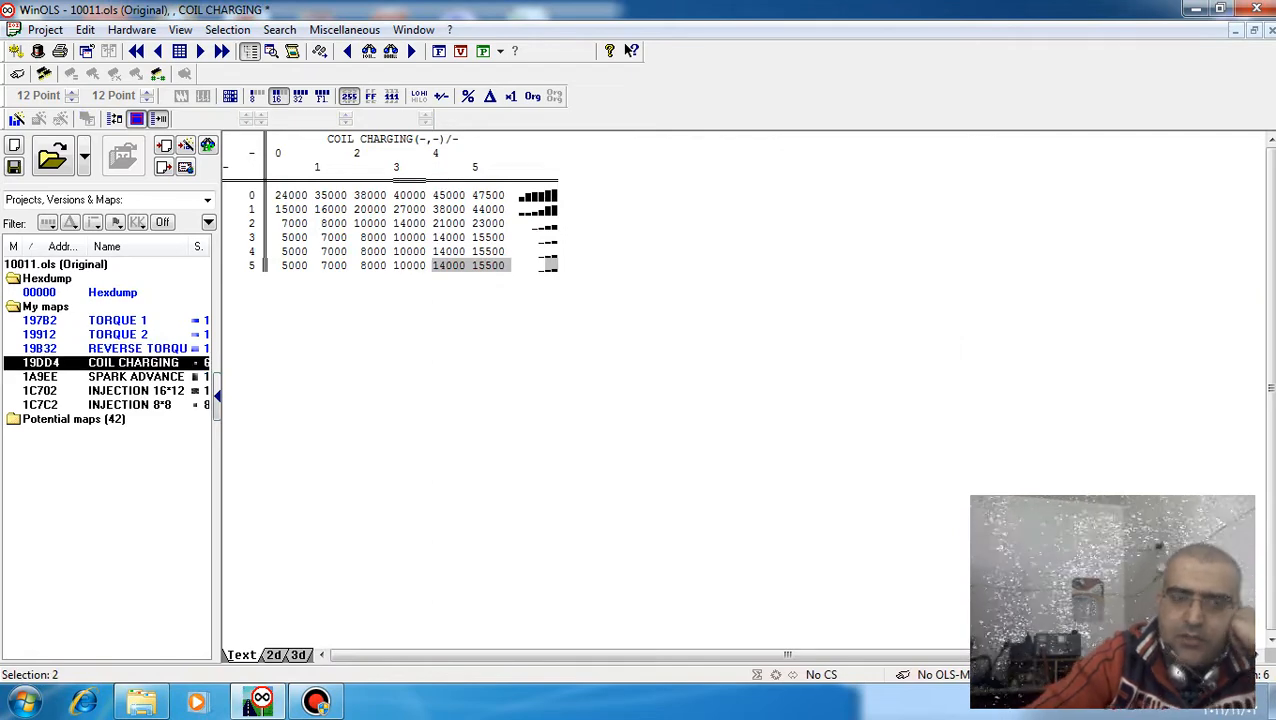
key(ctrl+a)
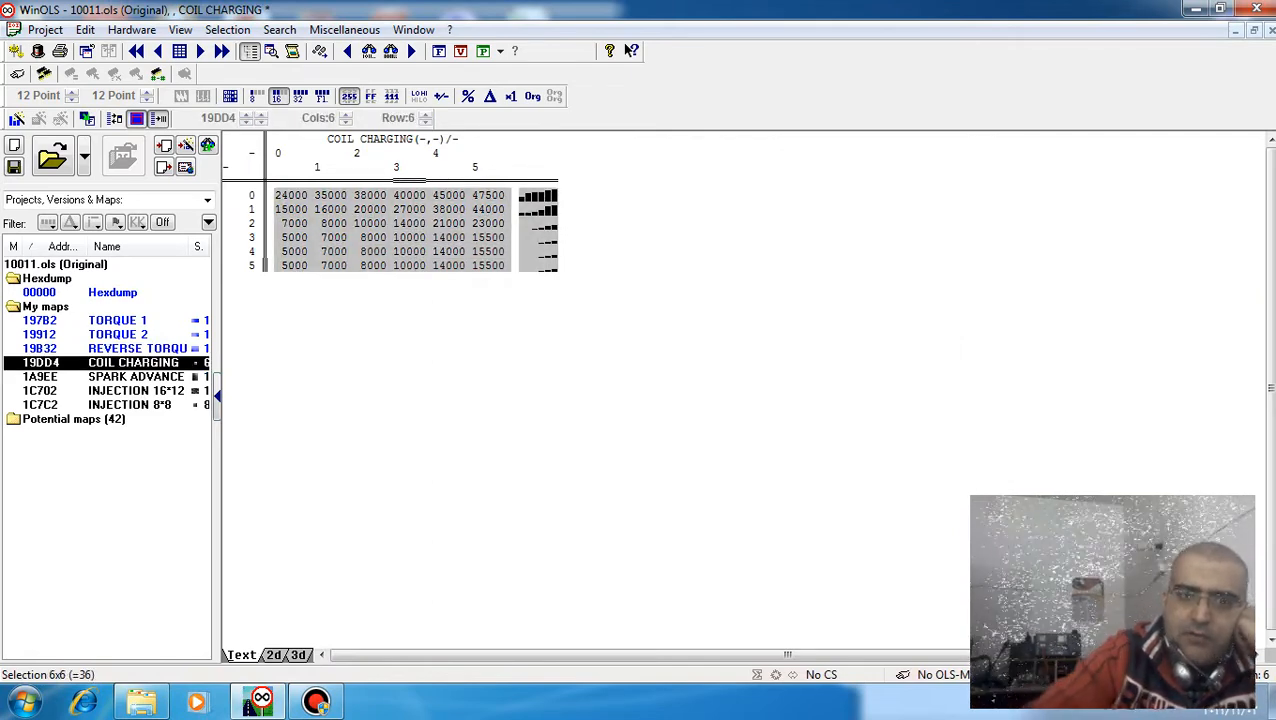
right_click(368, 252)
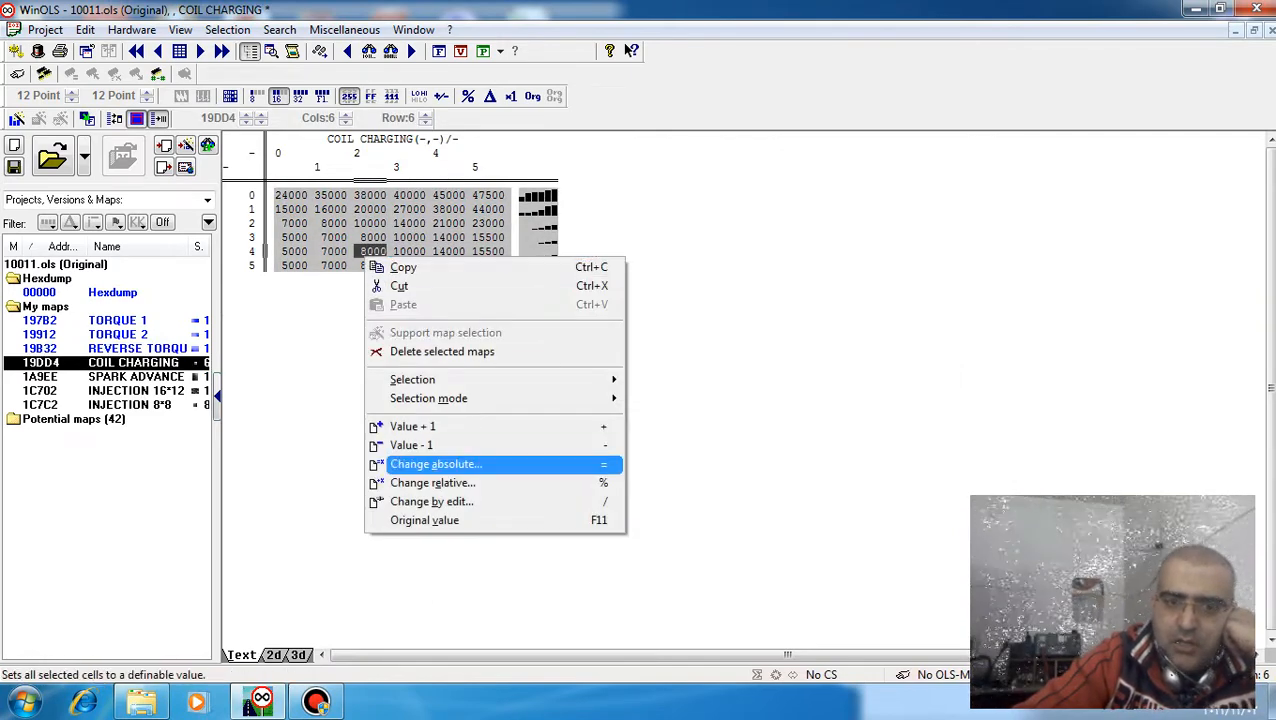
click(433, 483)
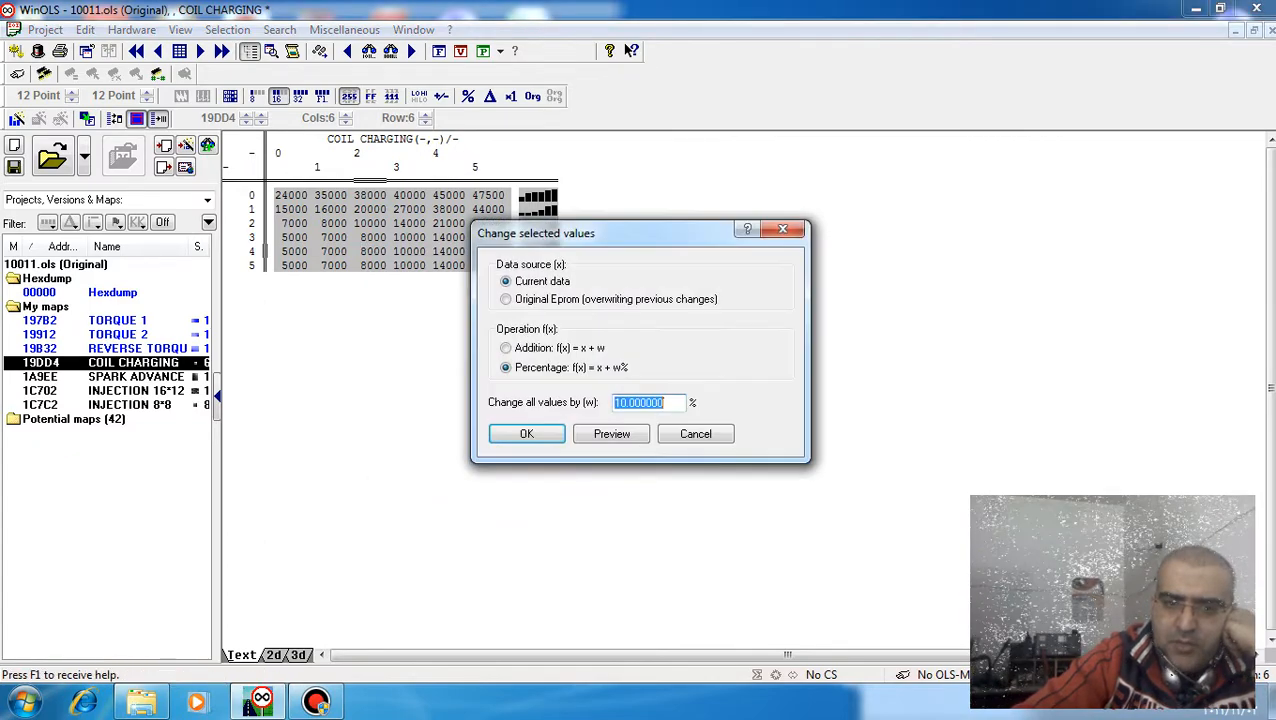
text(5)
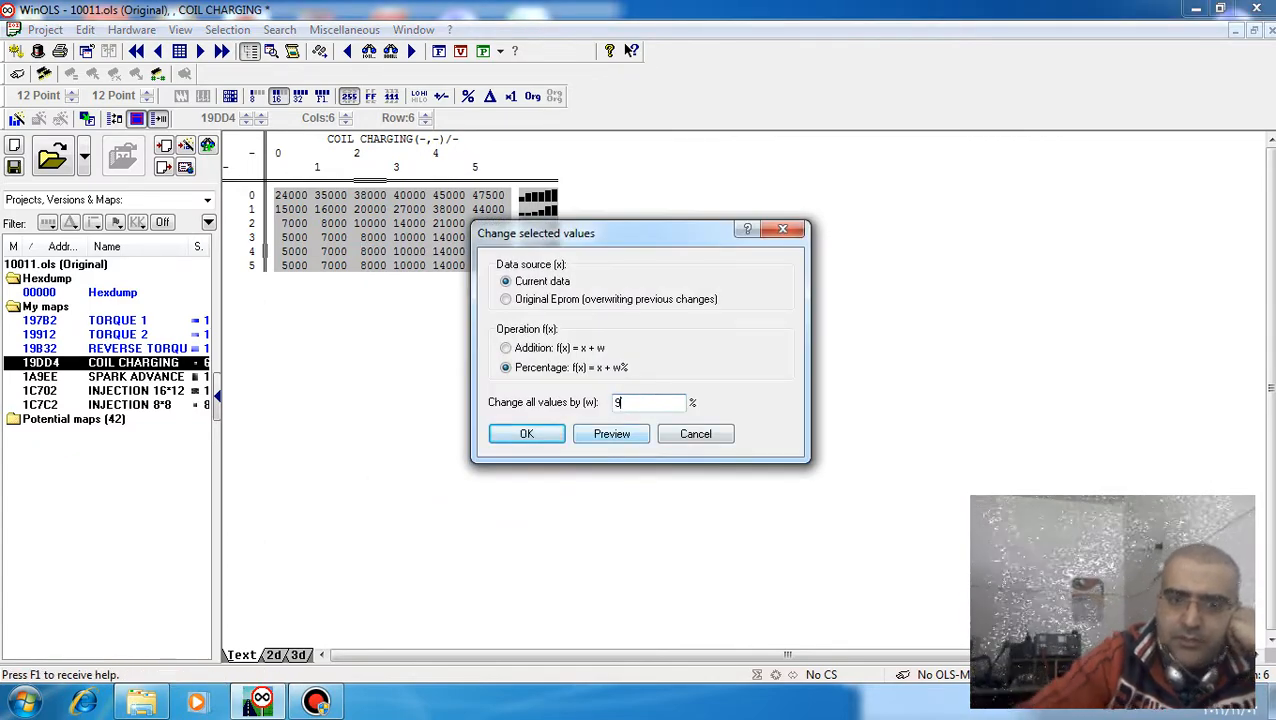
click(526, 433)
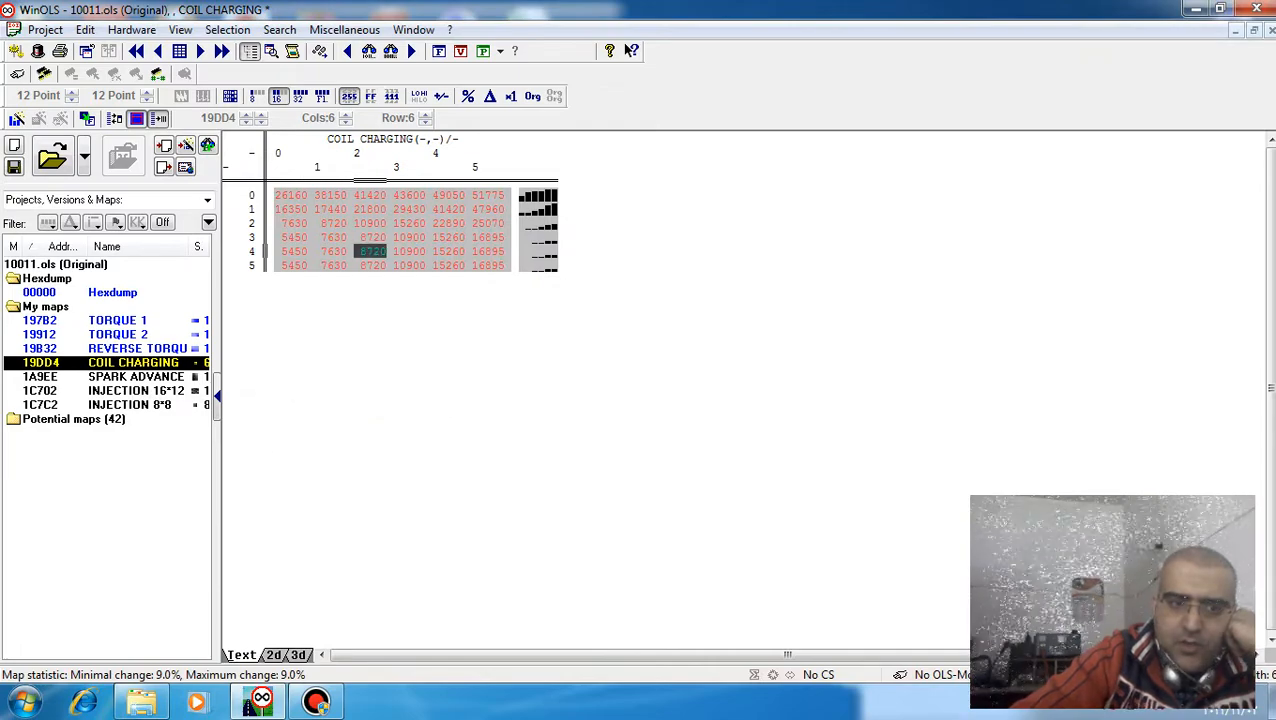
Open the SPARK ADVANCE map and show it in difference view.
click(136, 376)
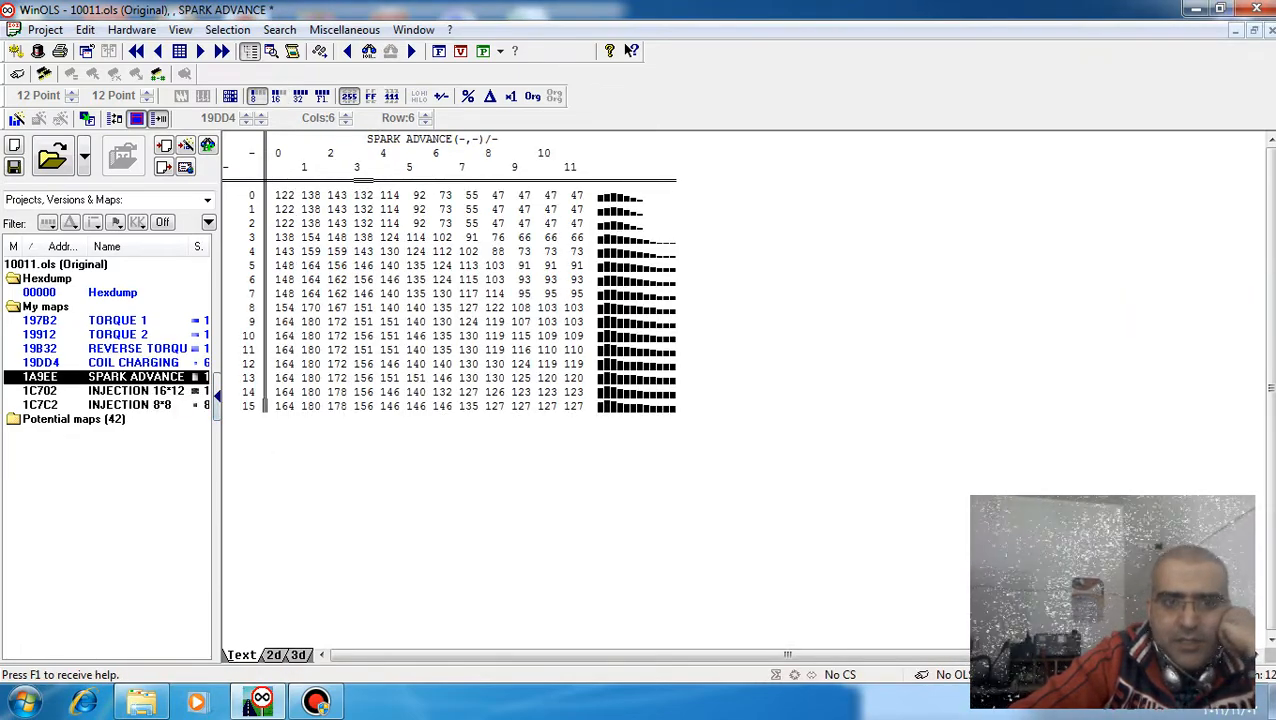
click(489, 96)
click(489, 96)
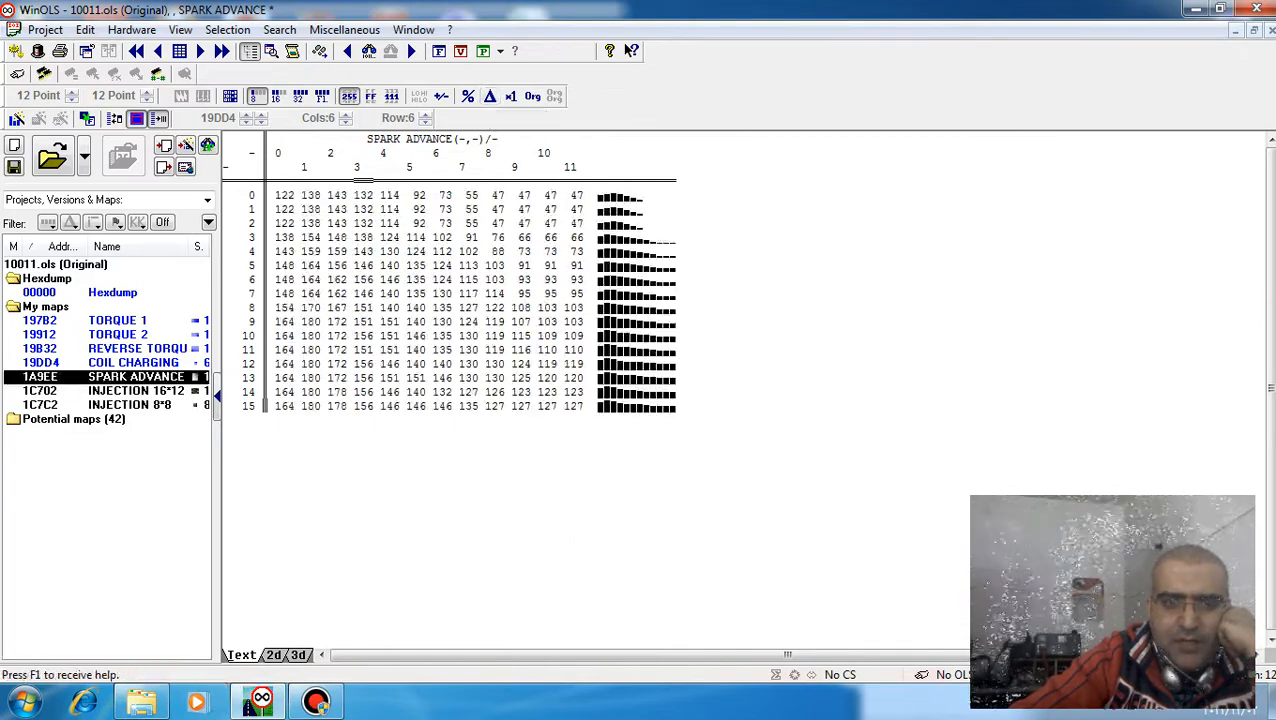
click(489, 96)
click(468, 96)
click(489, 96)
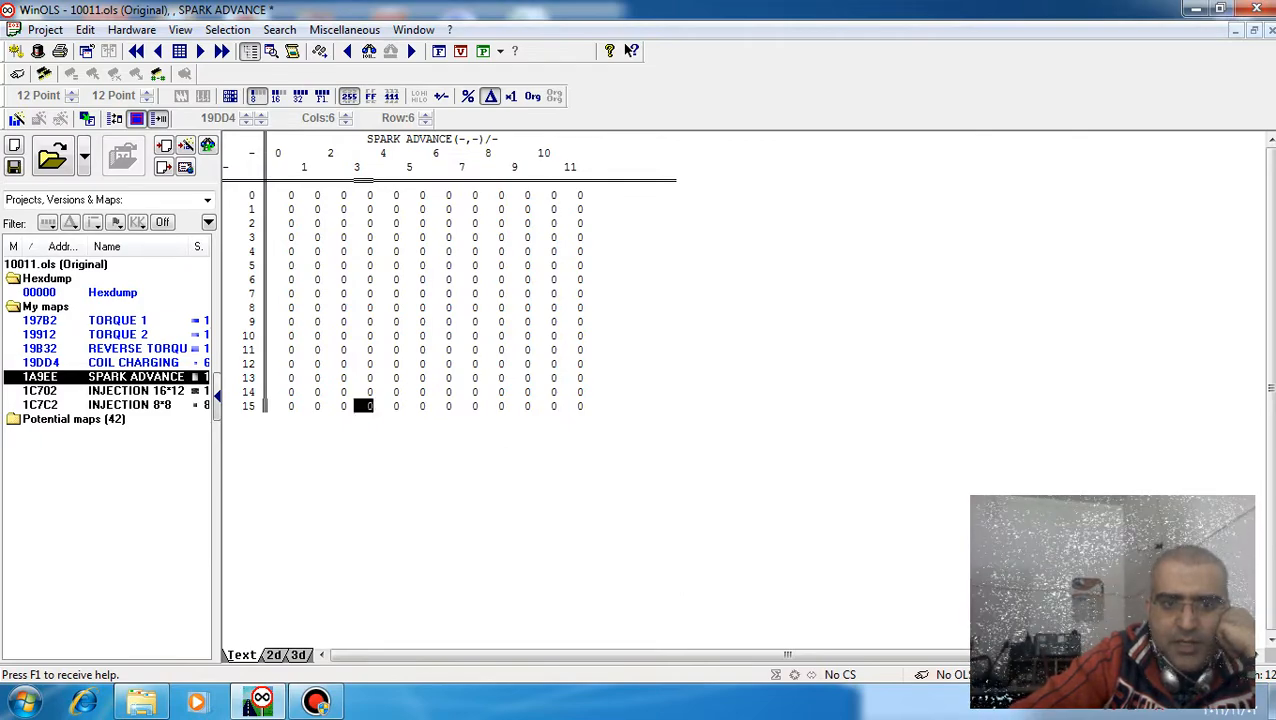
Raise SPARK ADVANCE columns 0 to 4 in all rows and columns 7 to 11 in rows 9 to 15 by 7.
drag(468, 321, 575, 406)
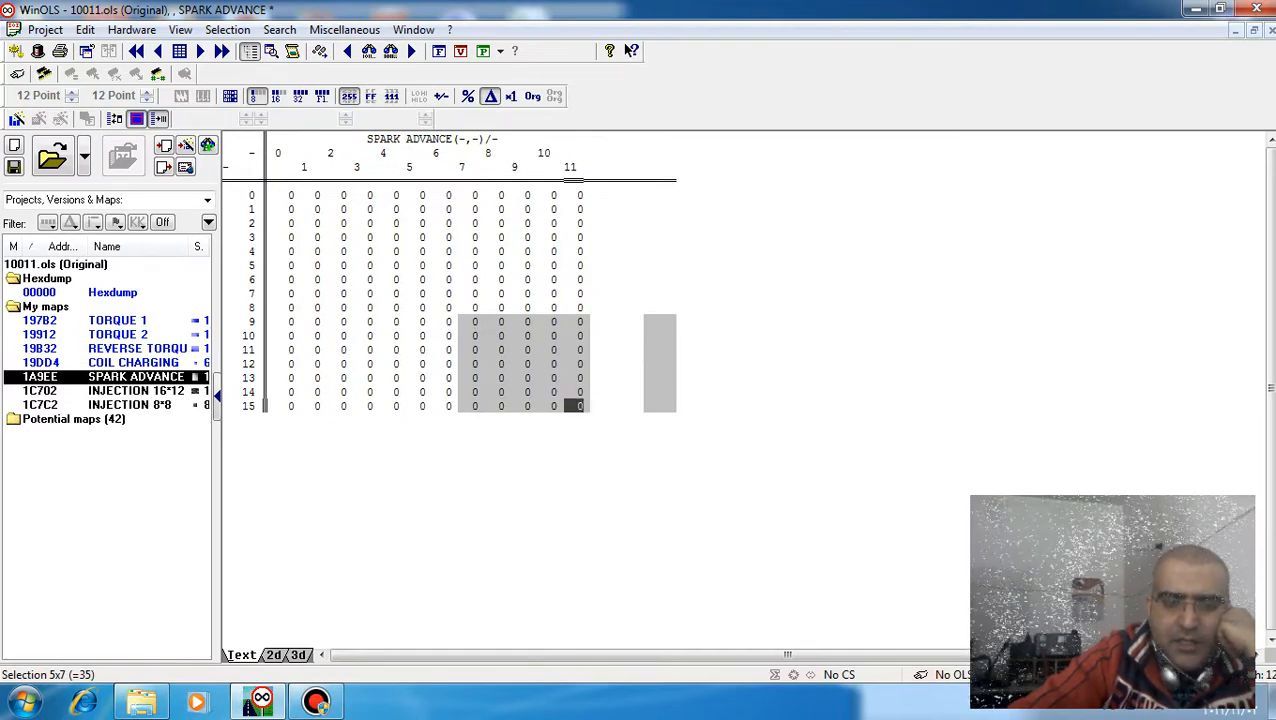
drag(291, 195, 395, 405)
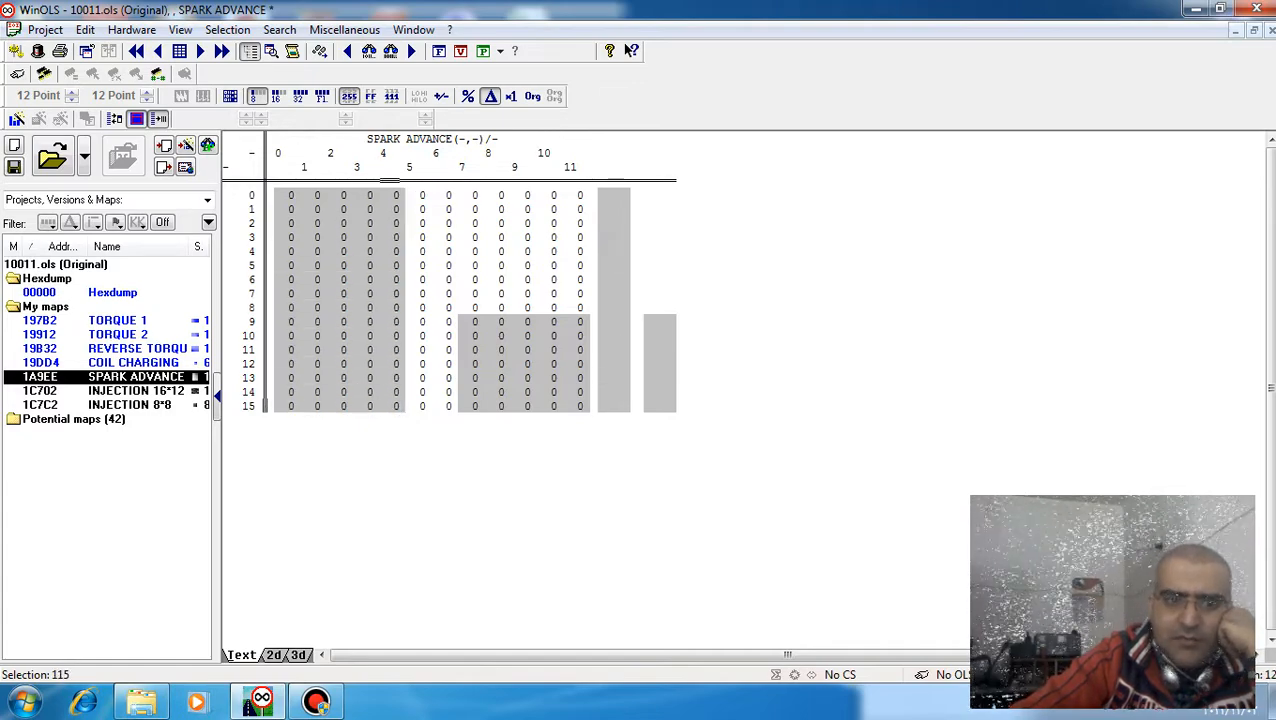
text(7)
key(Return)
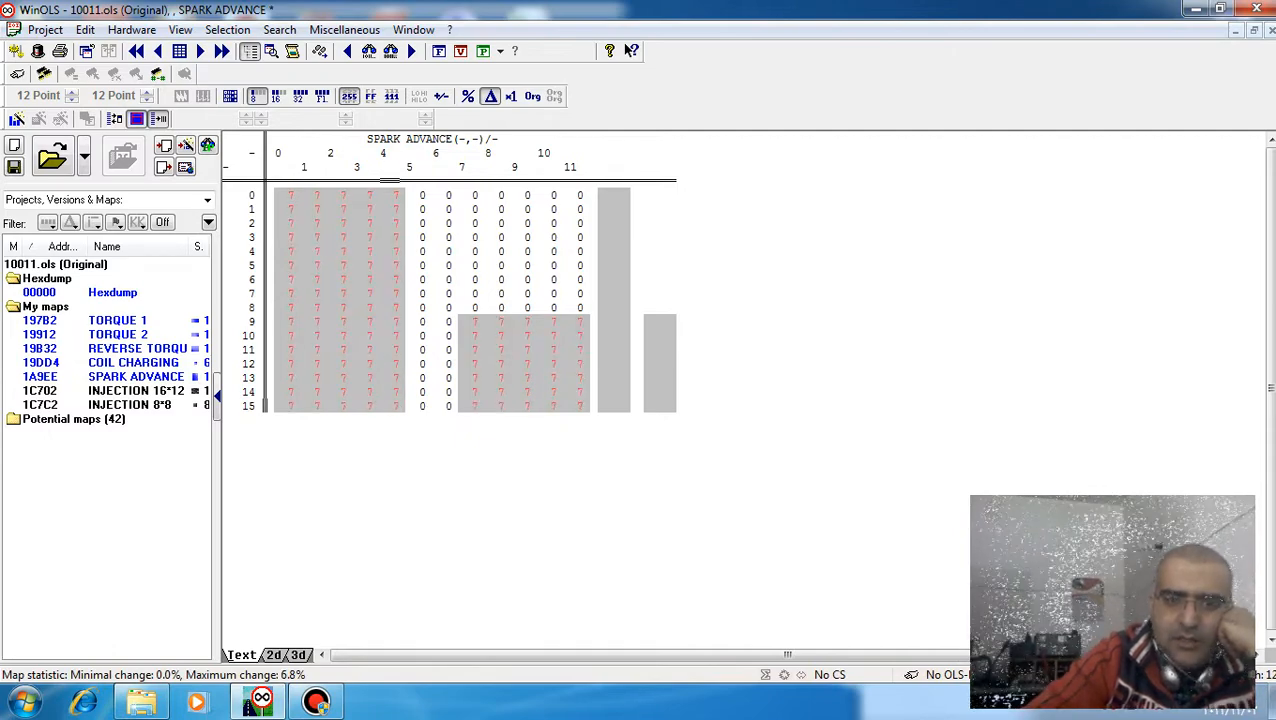
Select only columns 5 and 6 across all rows of SPARK ADVANCE, raise them by 10 and clear the selection.
drag(422, 195, 448, 392)
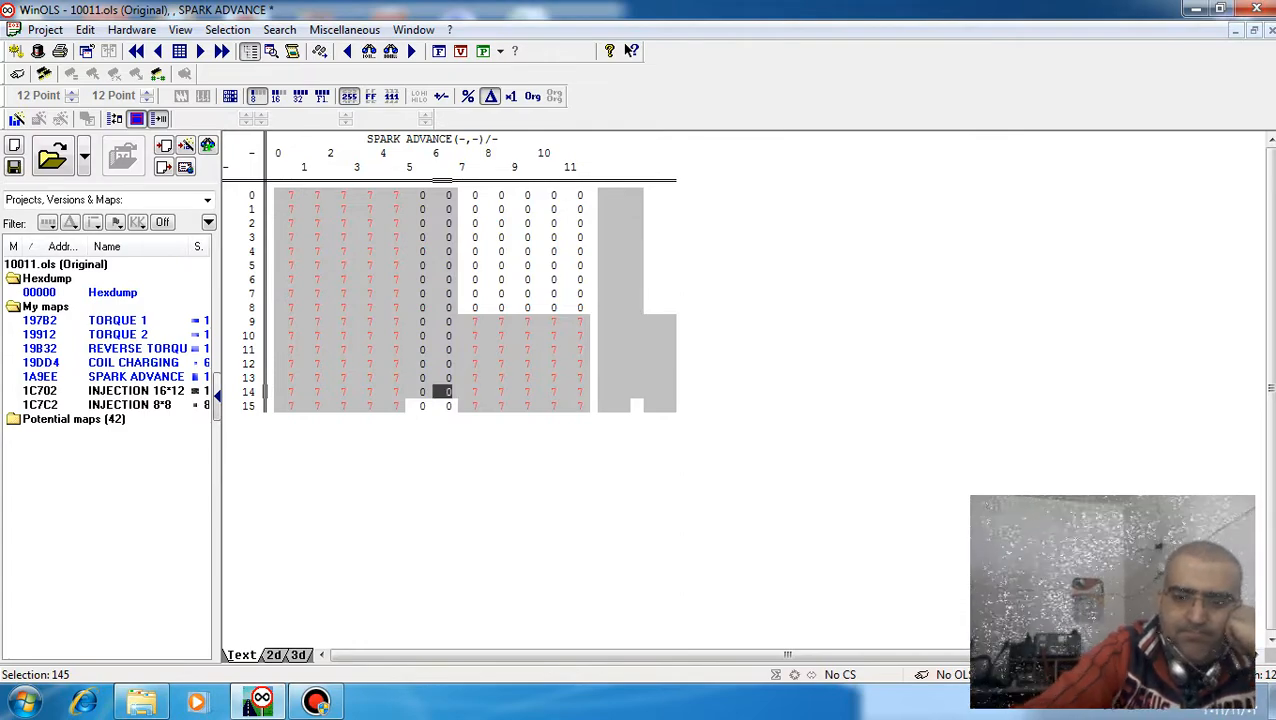
key(Escape)
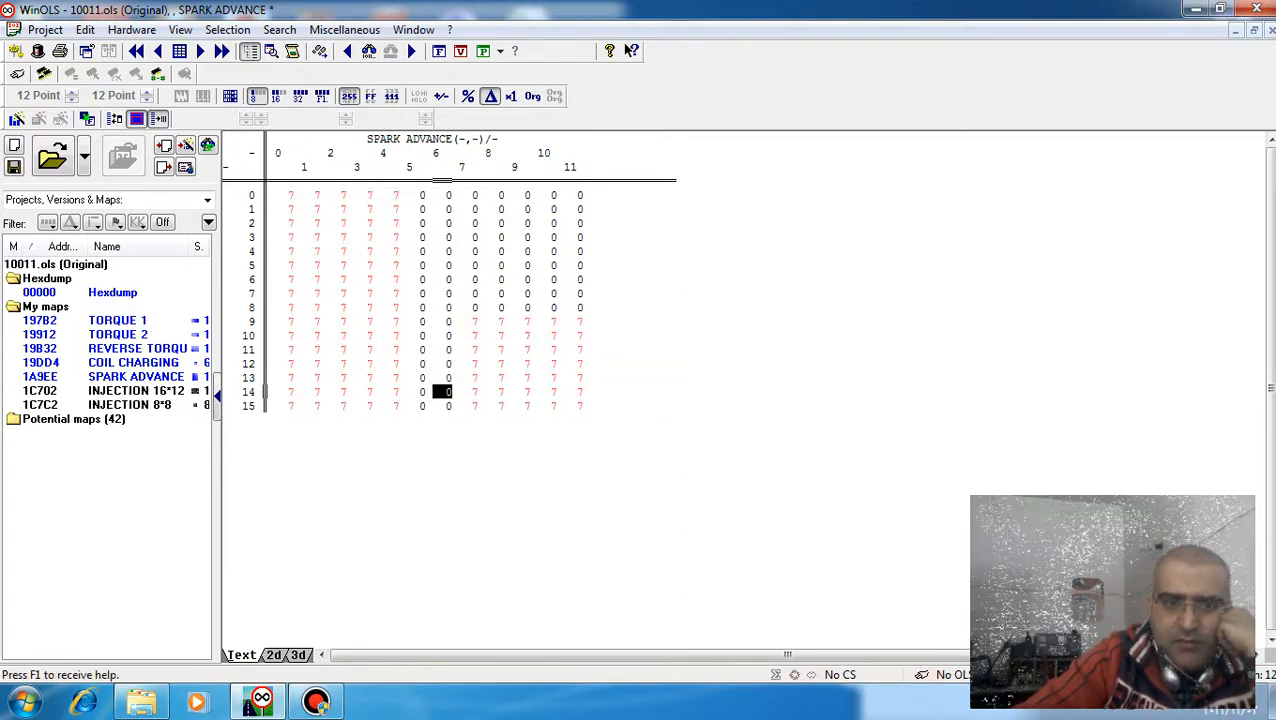
drag(420, 195, 444, 406)
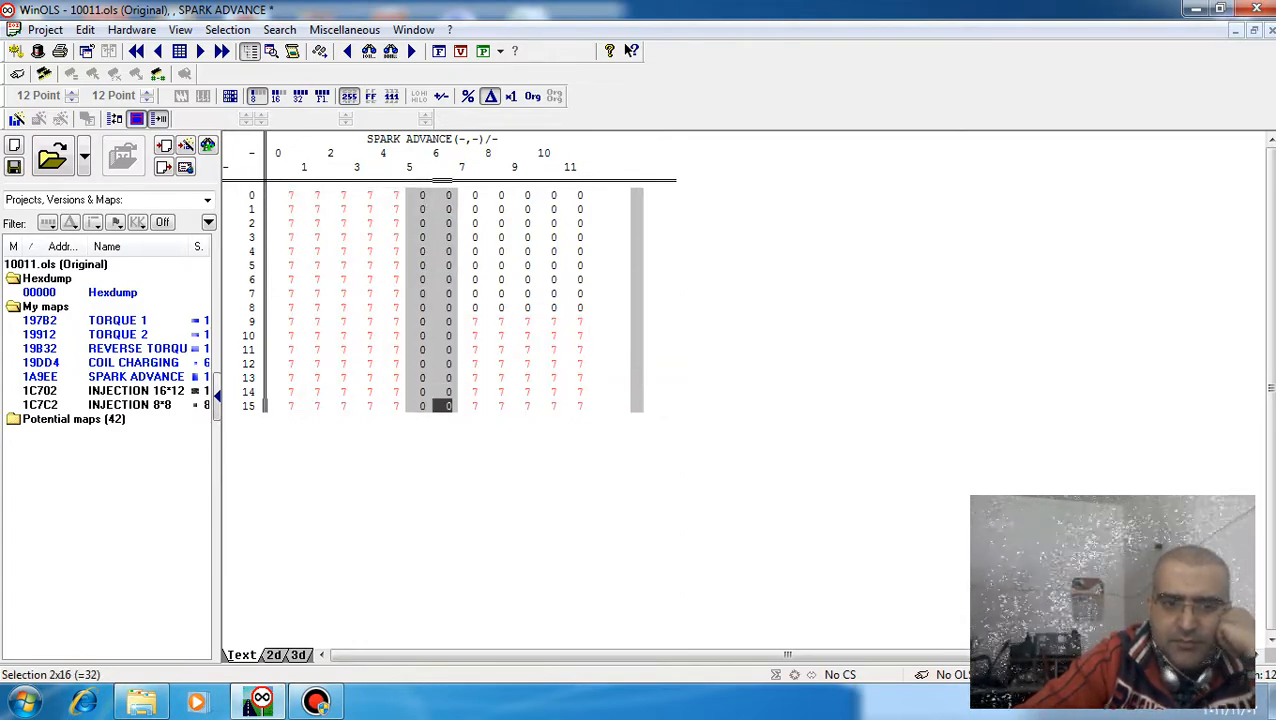
key(plus)
key(plus)
key(plus)
key(plus)
key(plus)
key(plus)
key(plus)
key(plus)
key(plus)
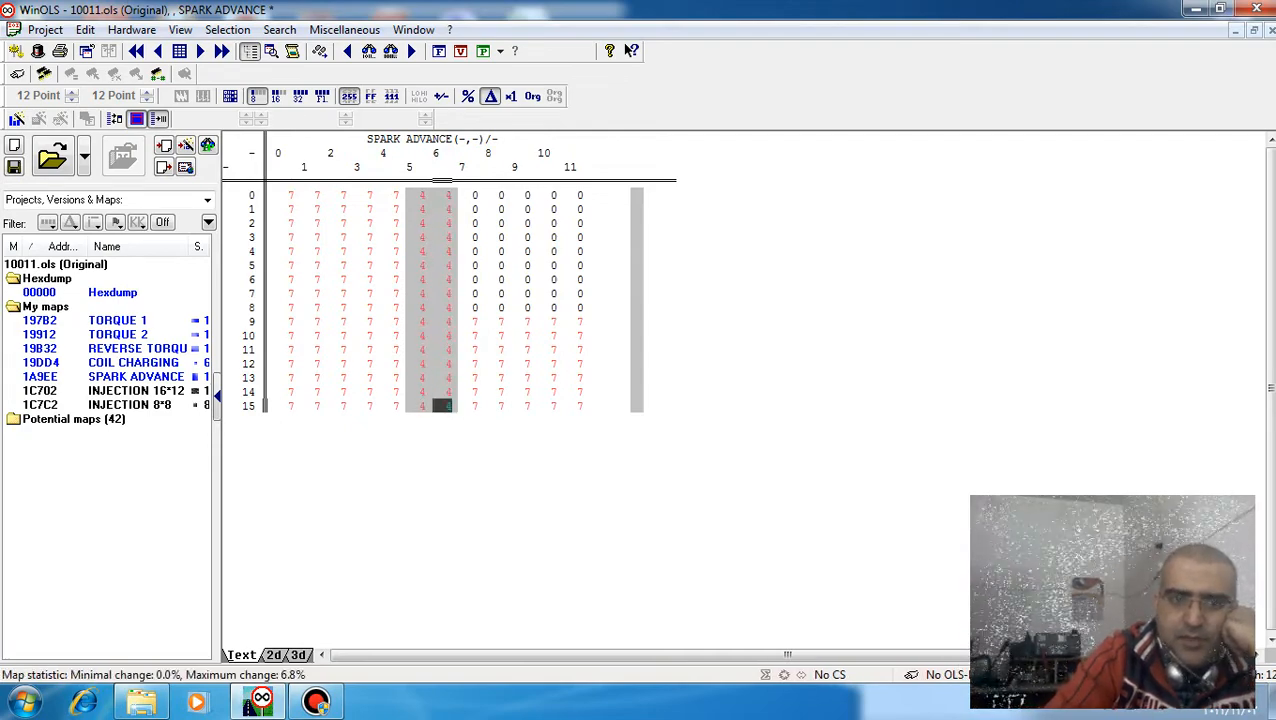
key(plus)
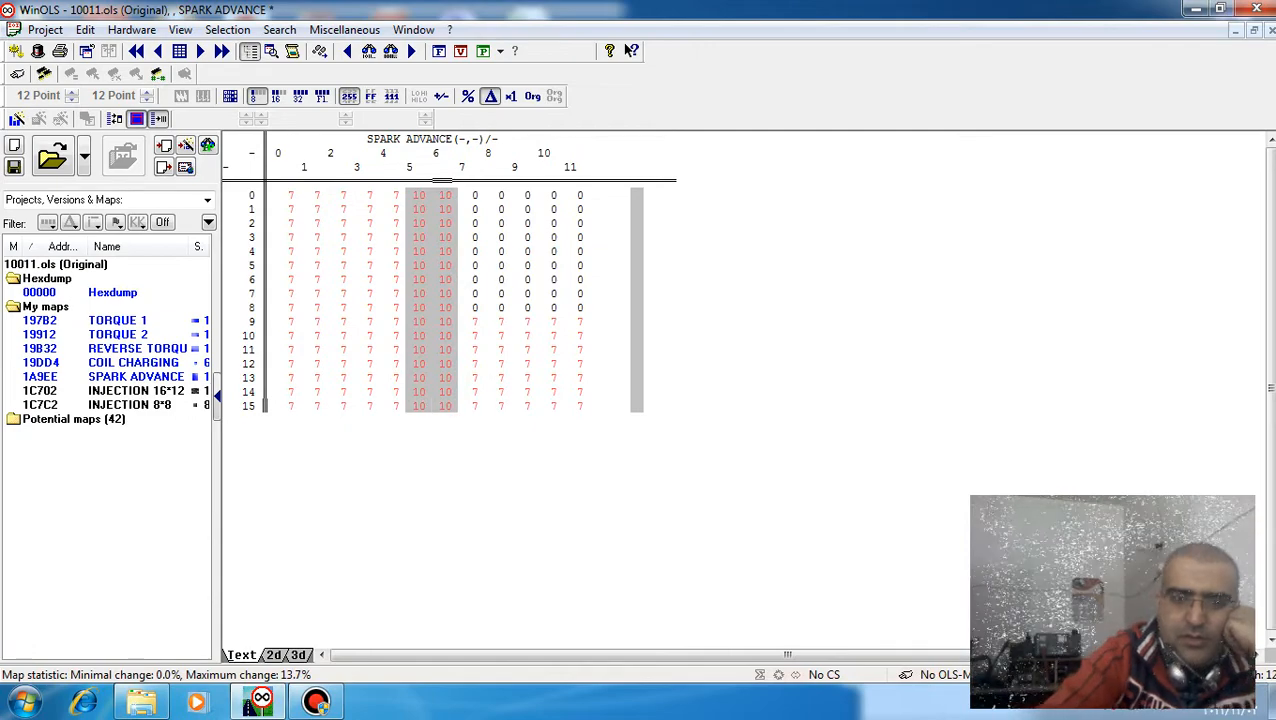
key(Escape)
Raise SPARK ADVANCE columns 7 to 11 in rows 0 to 8 to a difference of 14.
drag(472, 195, 575, 308)
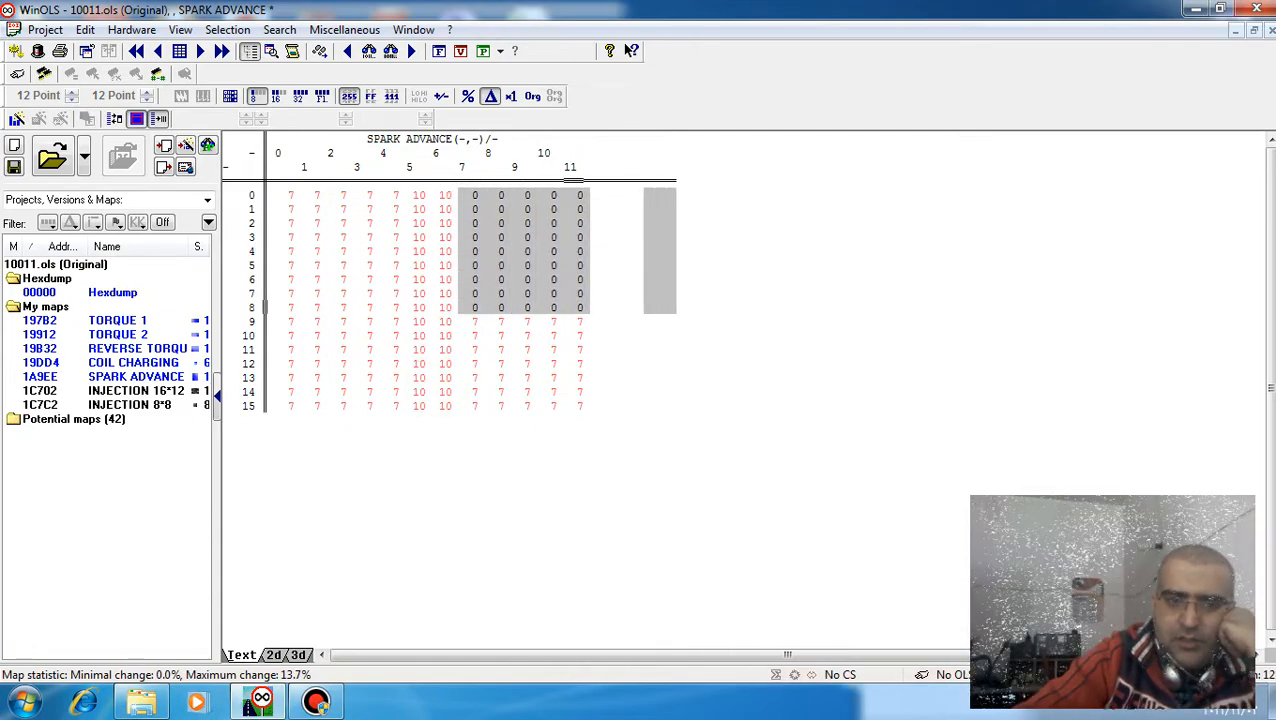
key(plus)
key(plus)
key(plus)
key(plus)
key(plus)
key(plus)
key(plus)
key(plus)
key(plus)
key(plus)
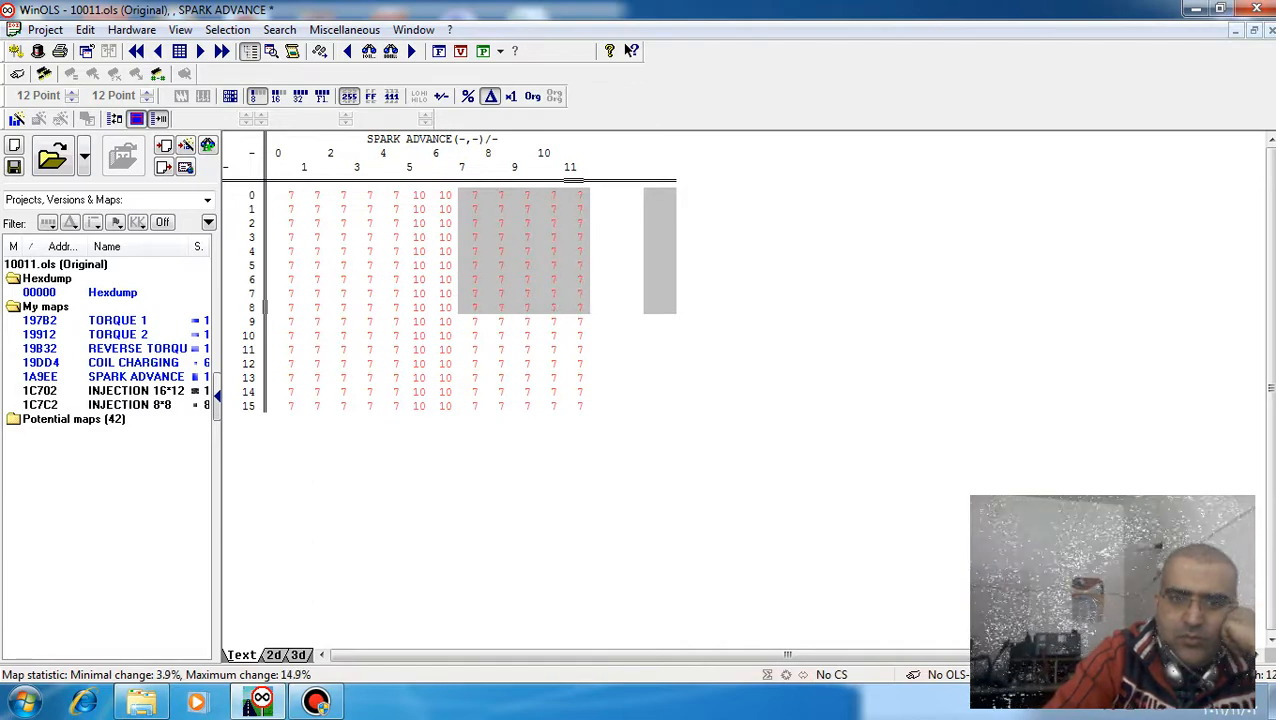
key(plus)
key(plus)
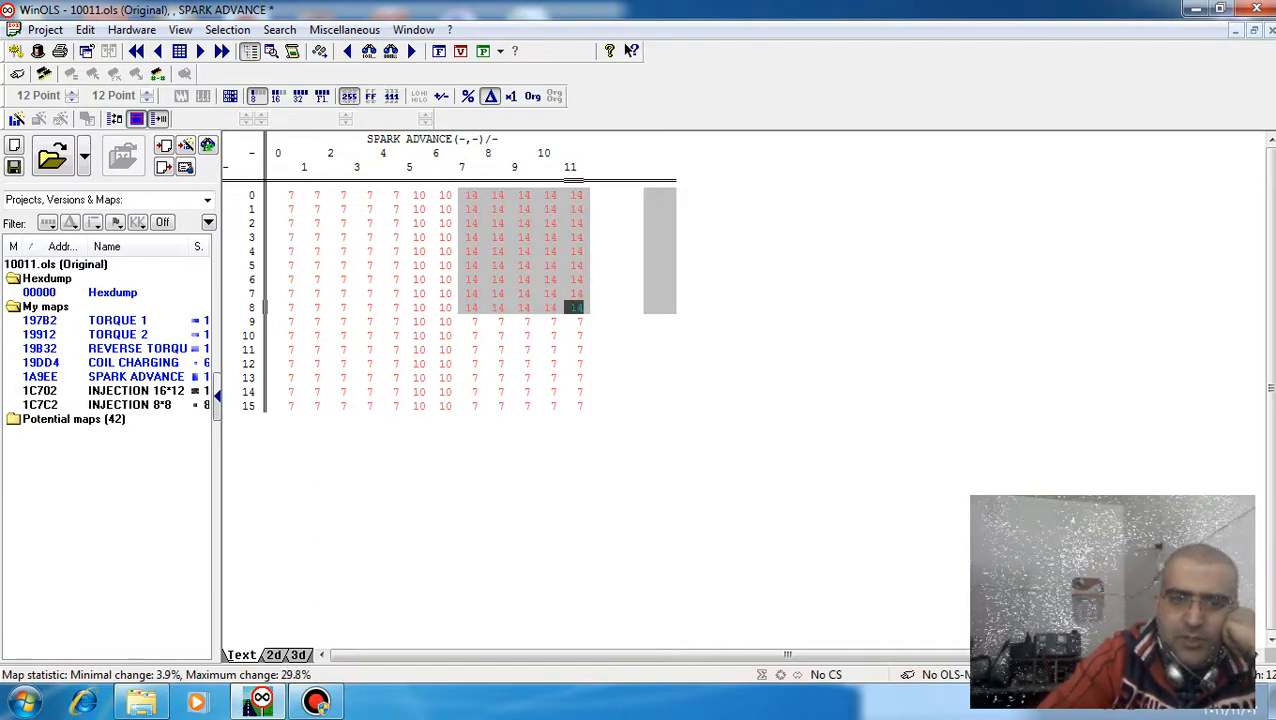
Select SPARK ADVANCE columns 7 to 11 in rows 9 to 15 and raise them to a difference of 19.
drag(471, 321, 574, 391)
click(574, 391)
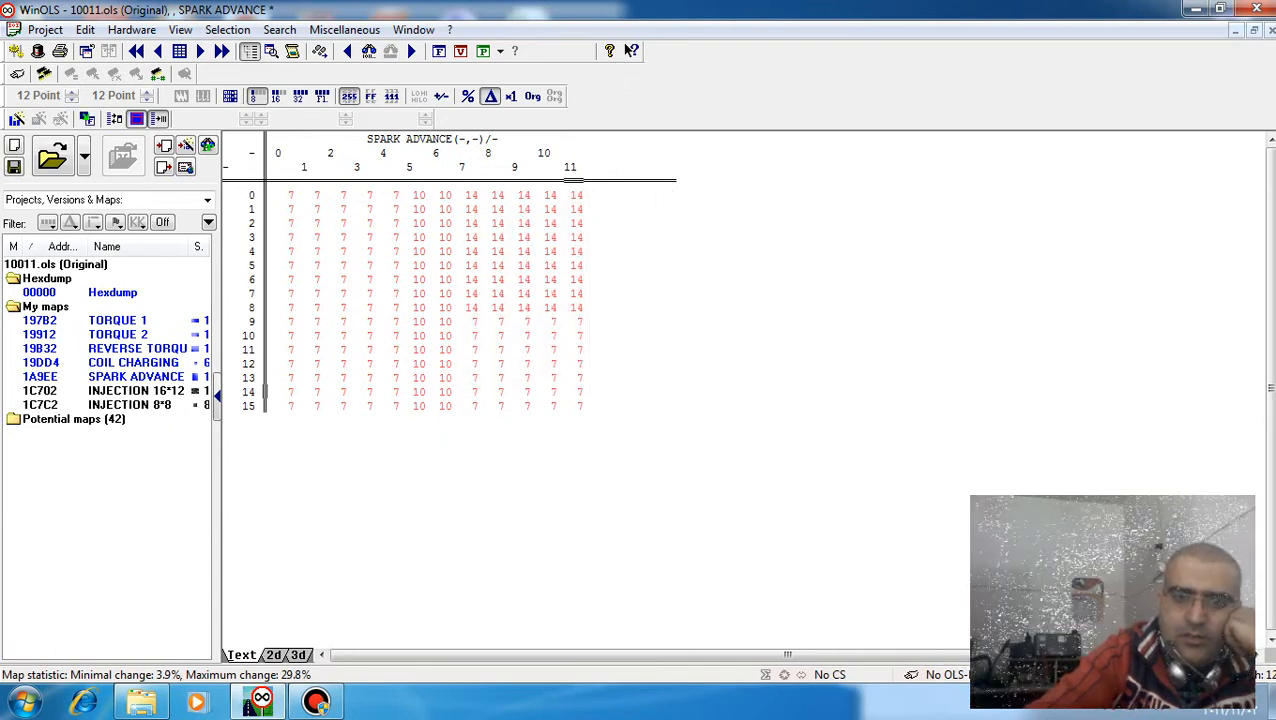
drag(471, 321, 574, 405)
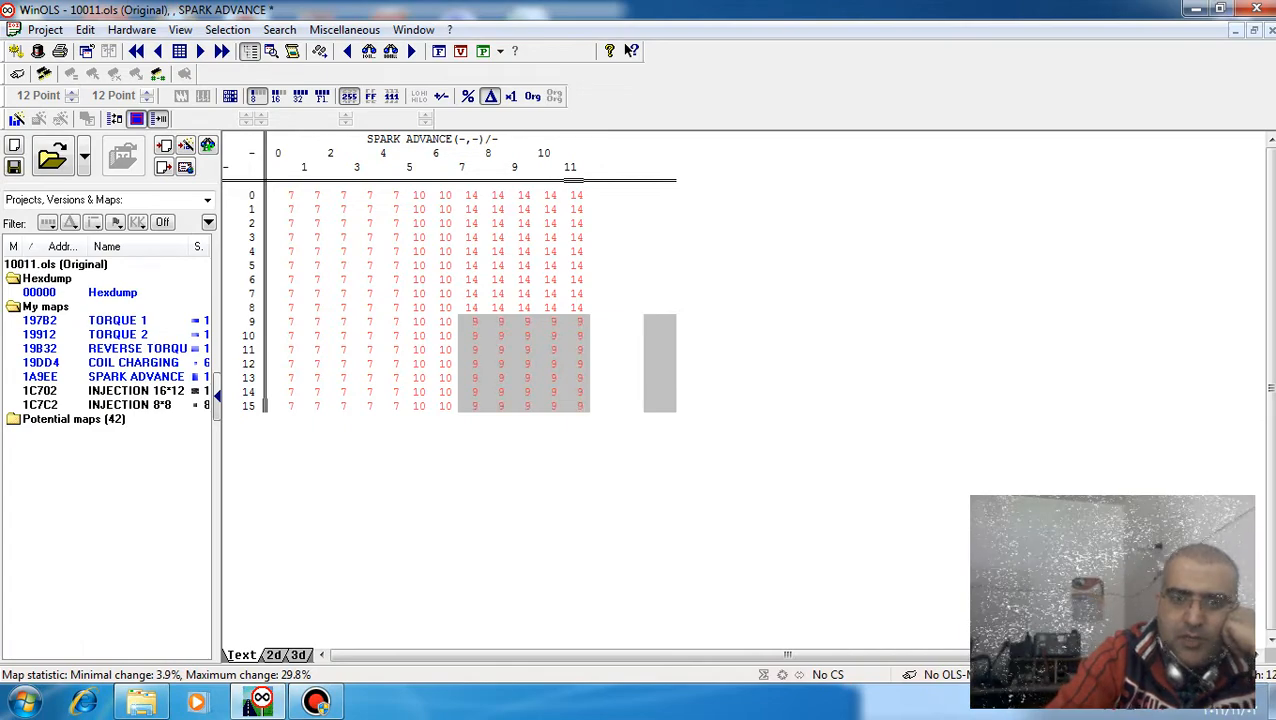
key(plus)
key(plus)
key(plus)
key(plus)
key(plus)
key(plus)
key(plus)
key(plus)
key(plus)
key(plus)
key(plus)
key(plus)
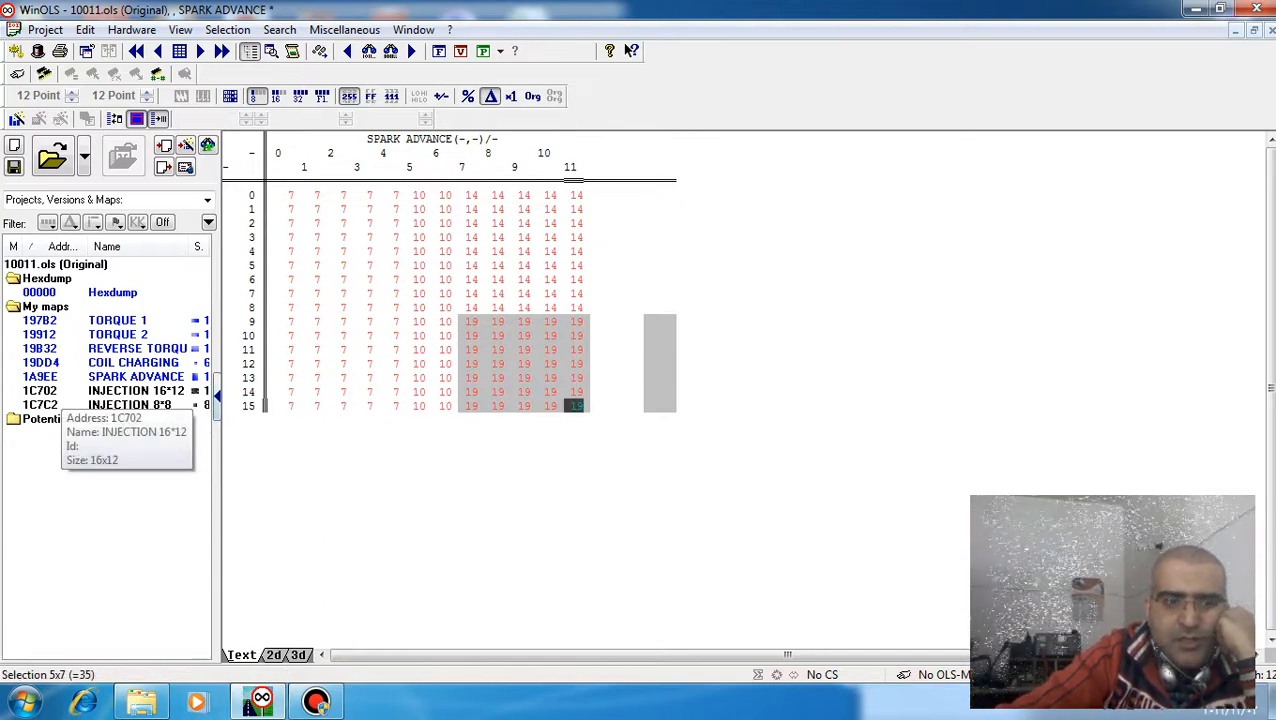
Open the INJECTION 16*12 map, show its values as absolute differences and compare it with the SPARK ADVANCE map.
double_click(130, 391)
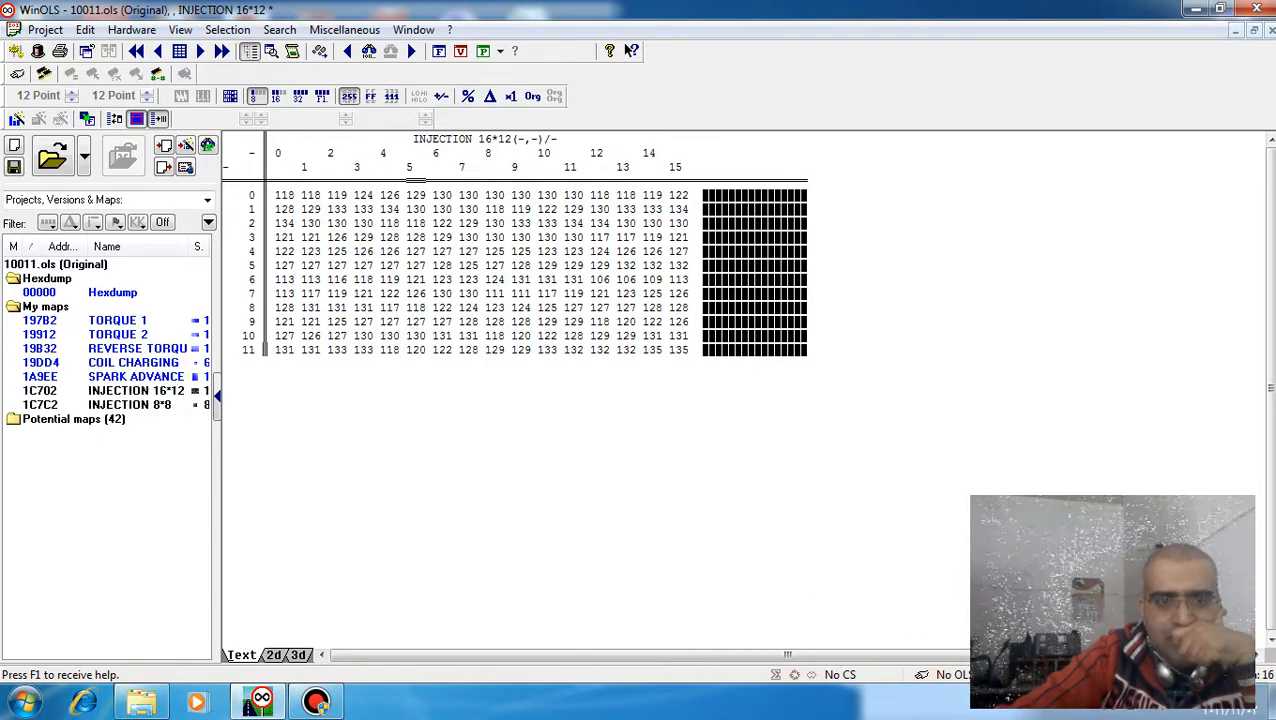
key(d)
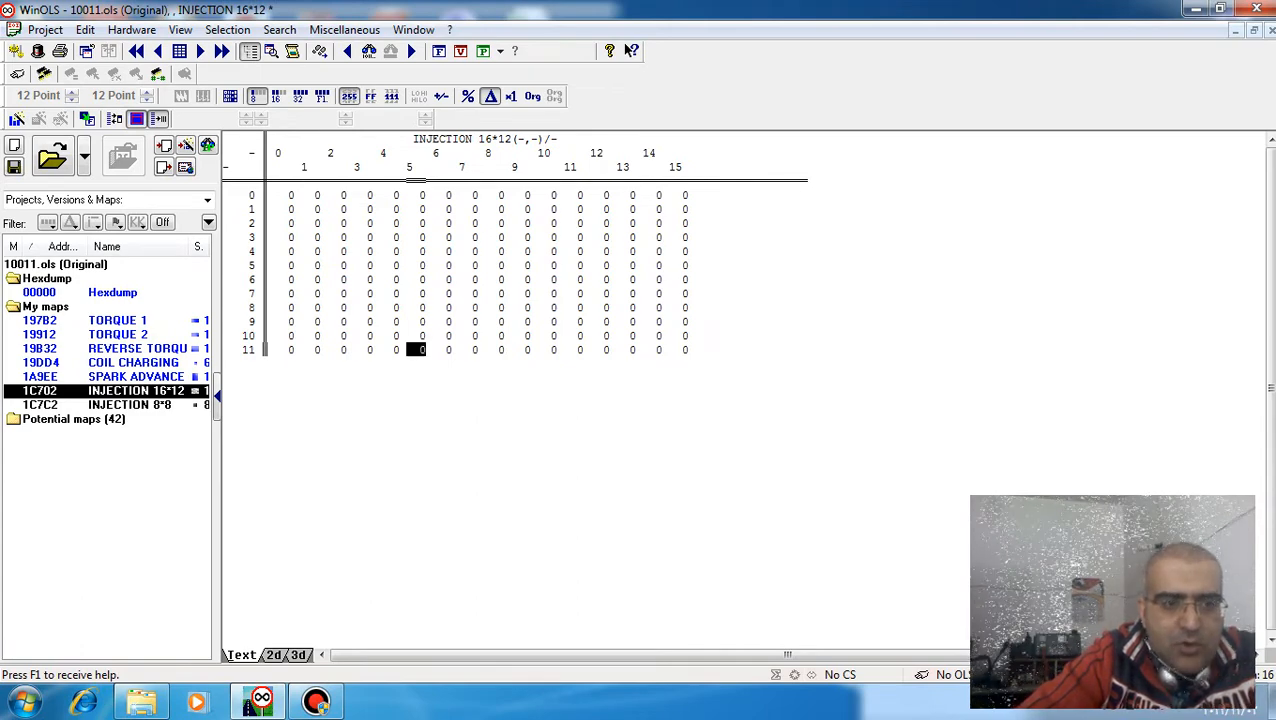
double_click(136, 363)
double_click(136, 377)
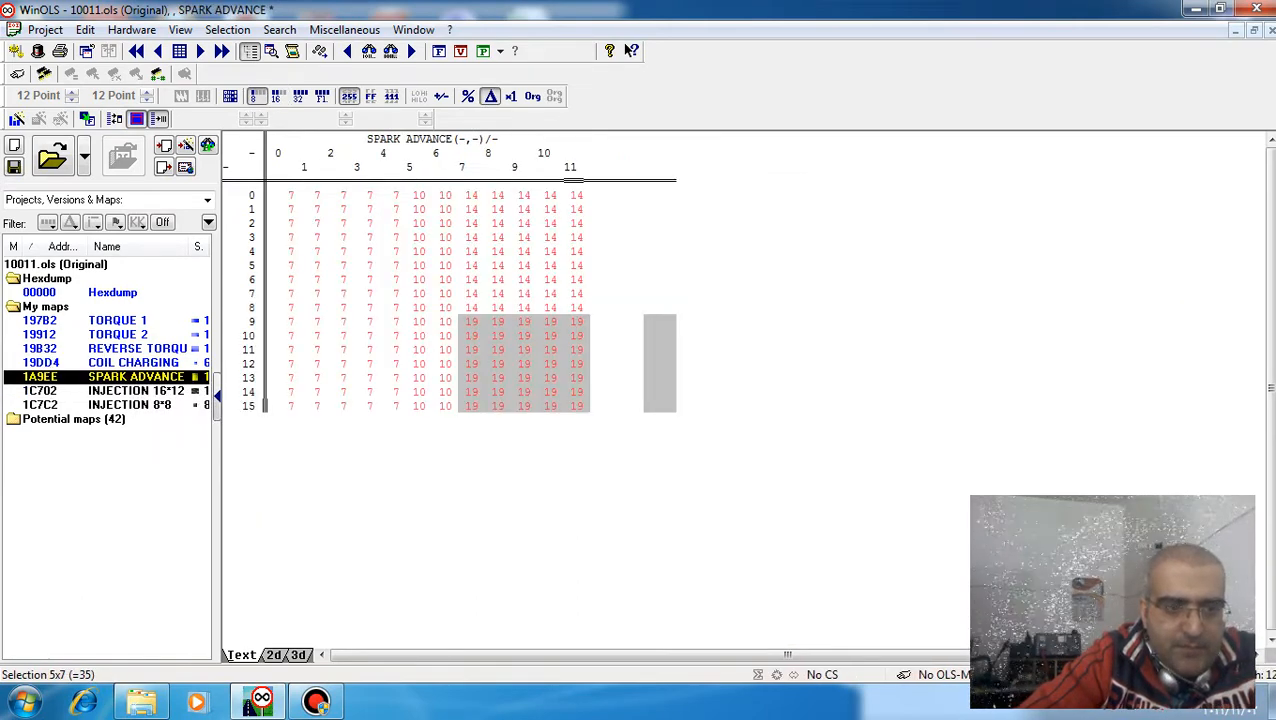
double_click(136, 405)
double_click(136, 391)
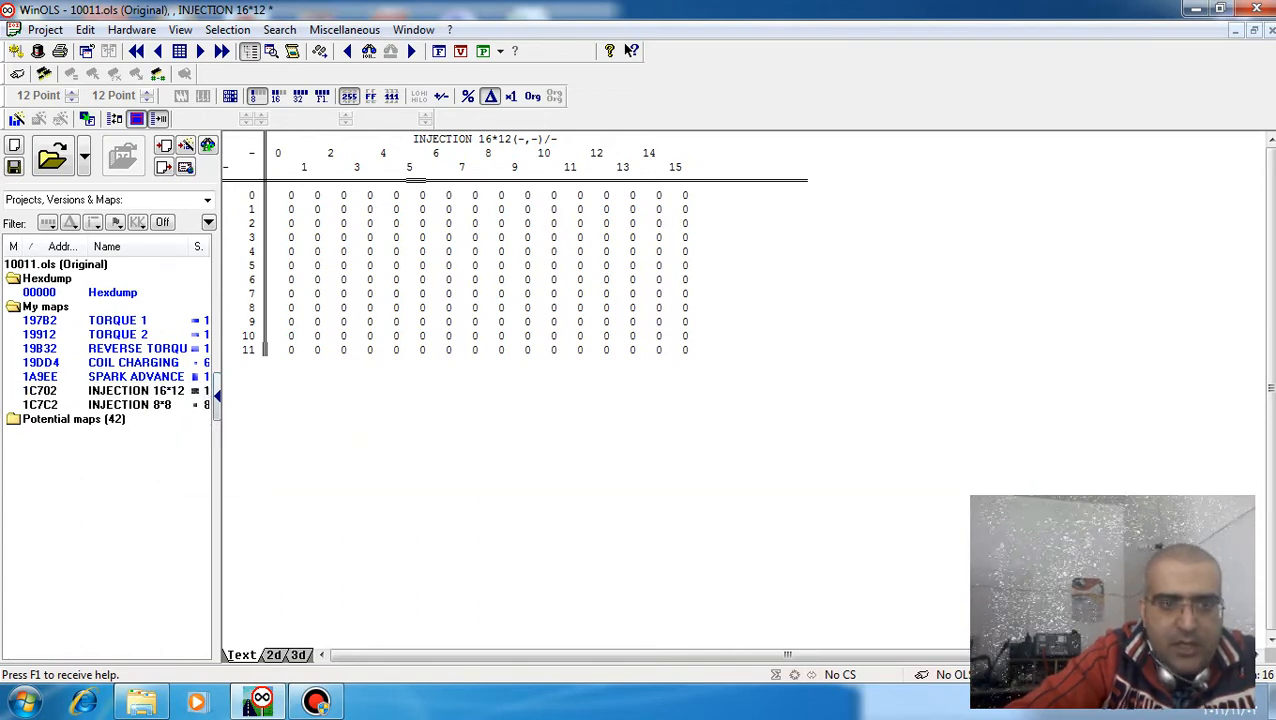
Select columns 0 to 4 in all rows of INJECTION 16*12 and raise them to a difference of 5.
drag(284, 195, 391, 350)
click(311, 209)
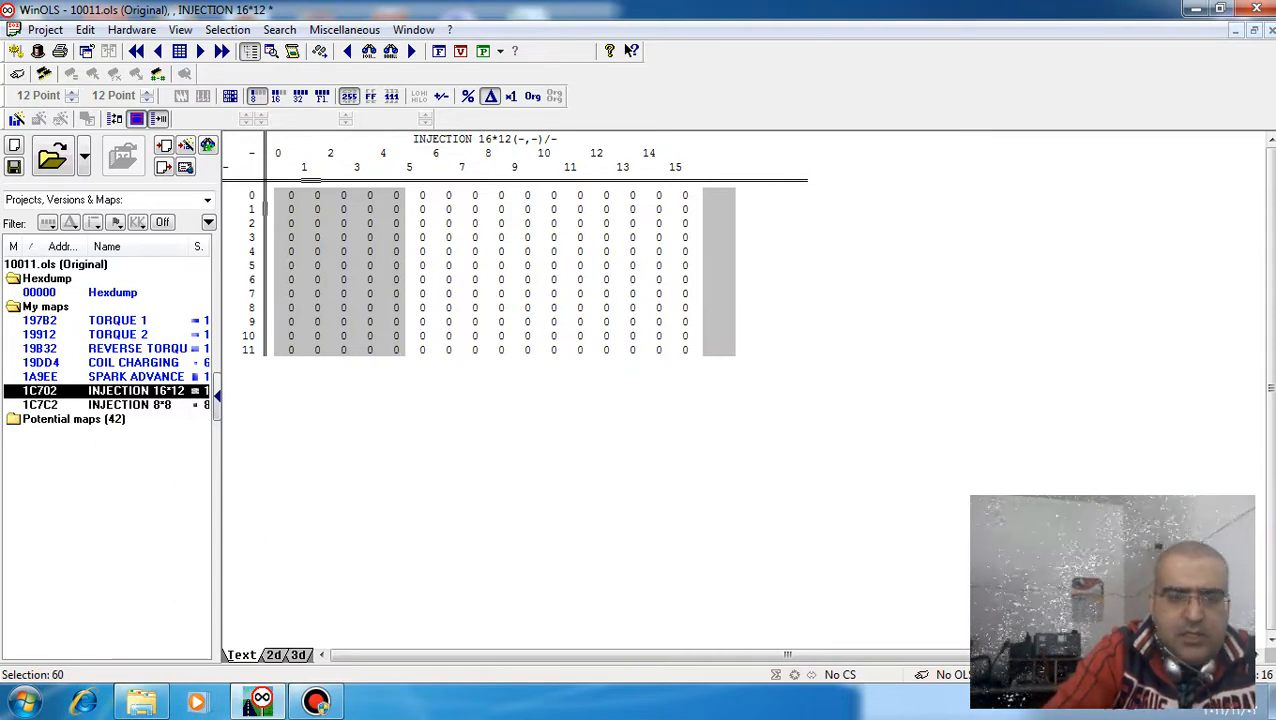
key(plus)
key(plus)
key(plus)
key(plus)
key(plus)
key(plus)
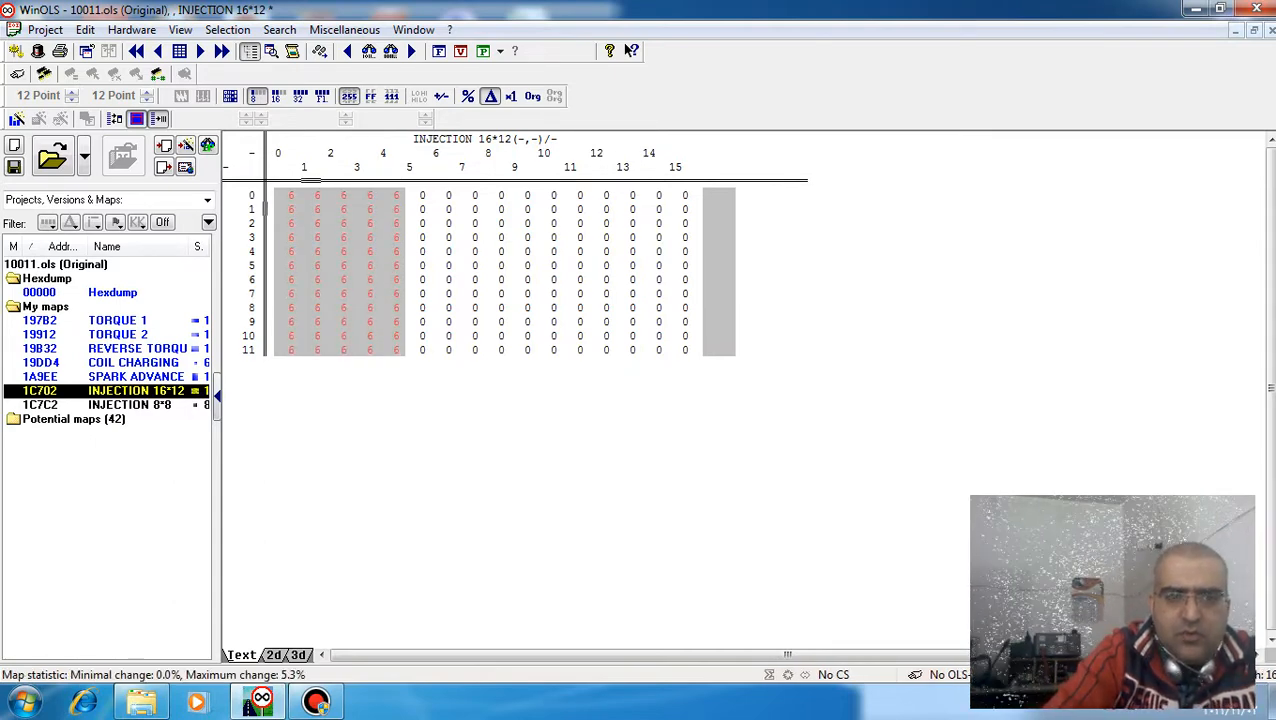
key(minus)
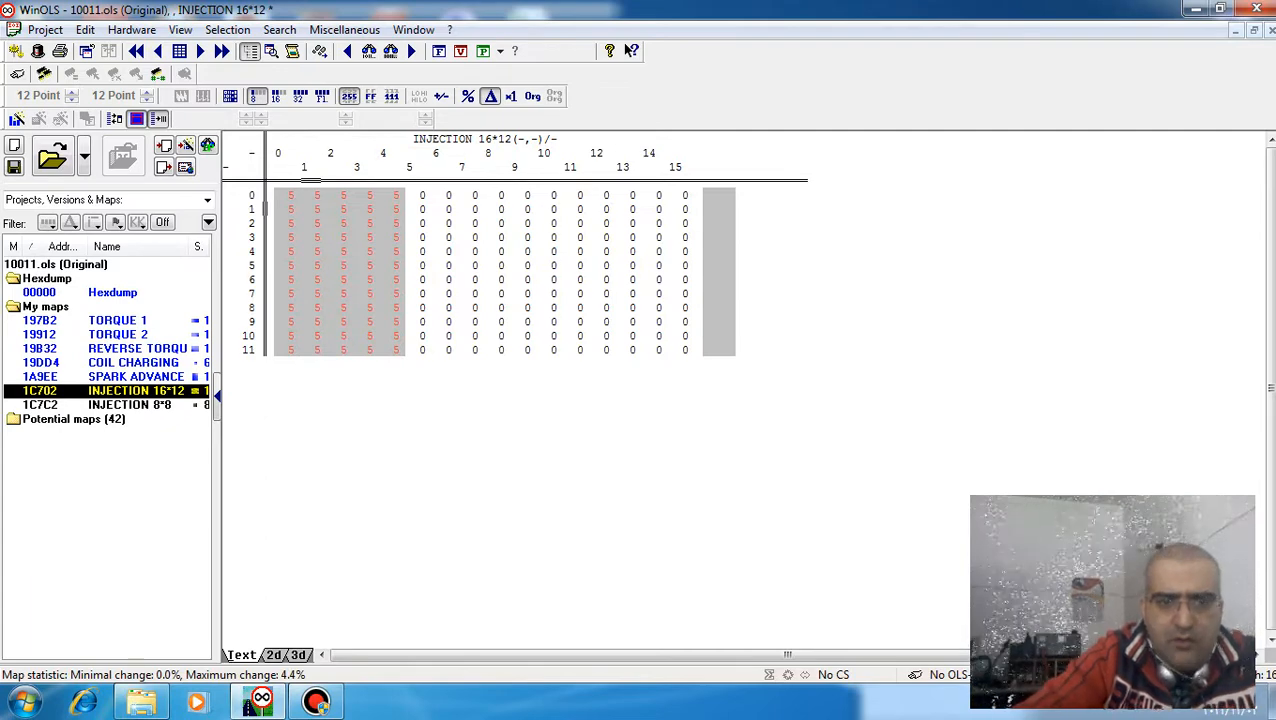
Extend the INJECTION 16*12 selection with columns 5 to 8 in rows 0 to 10 and columns 10 to 15 in rows 7 to 10.
drag(286, 195, 496, 307)
key(shift+Down)
key(shift+Down)
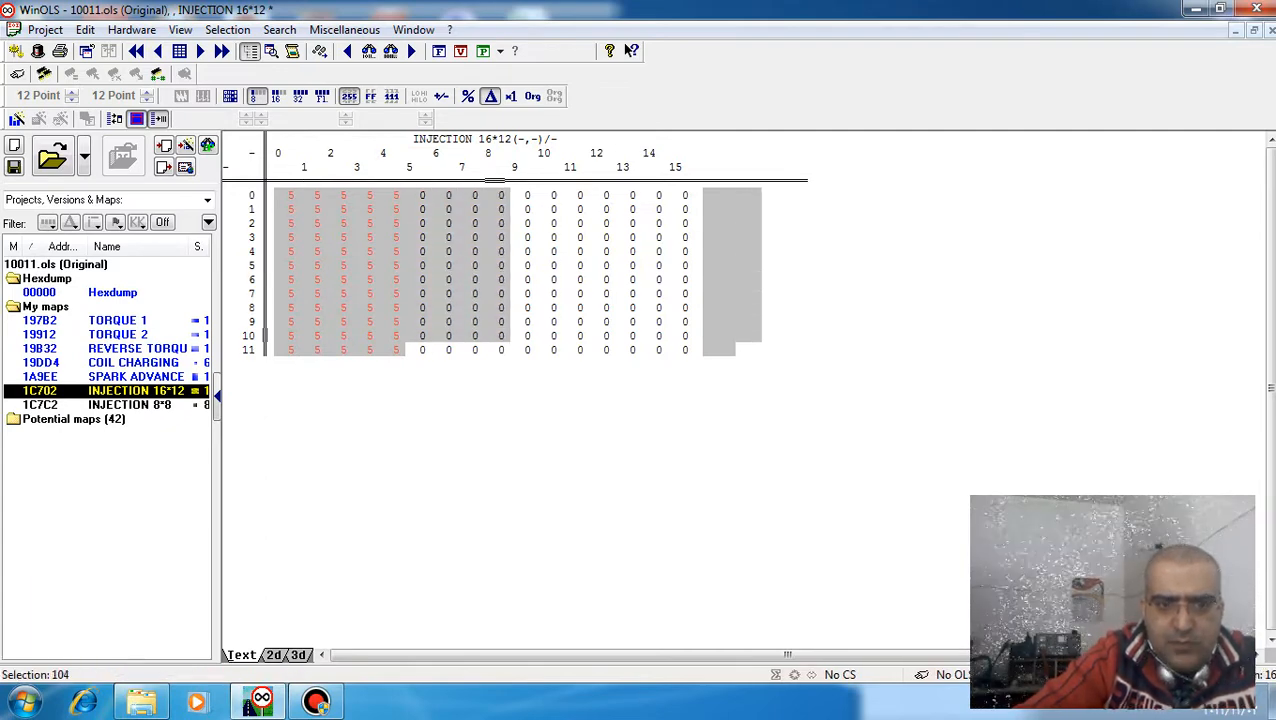
right_click(324, 281)
click(652, 350)
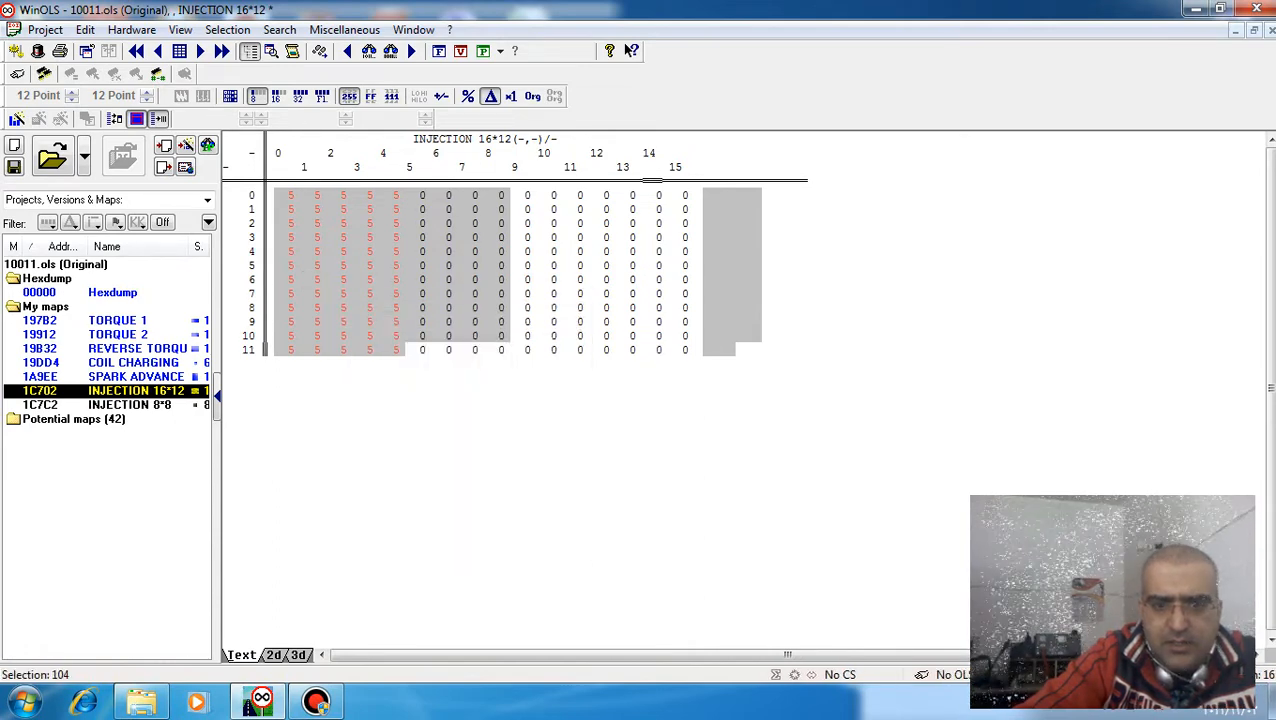
drag(685, 335, 554, 293)
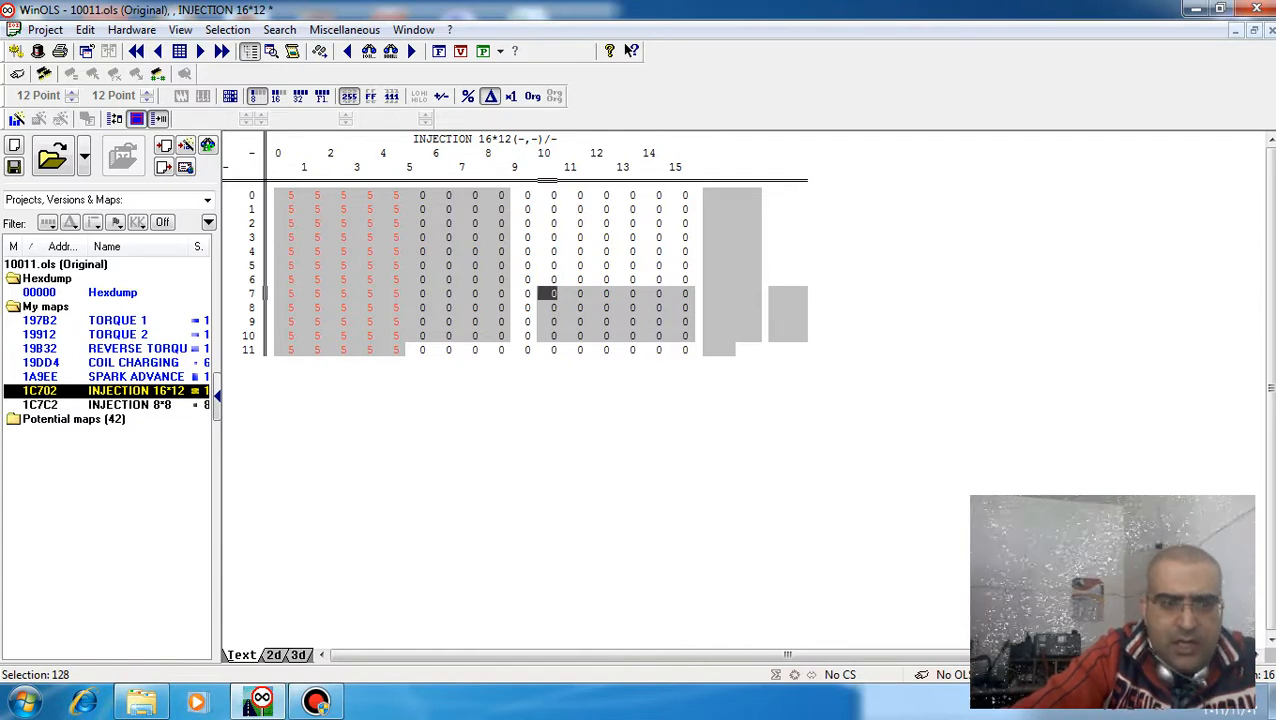
Review the SPARK ADVANCE and INJECTION 8*8 maps and close the program without saving the project changes.
double_click(140, 376)
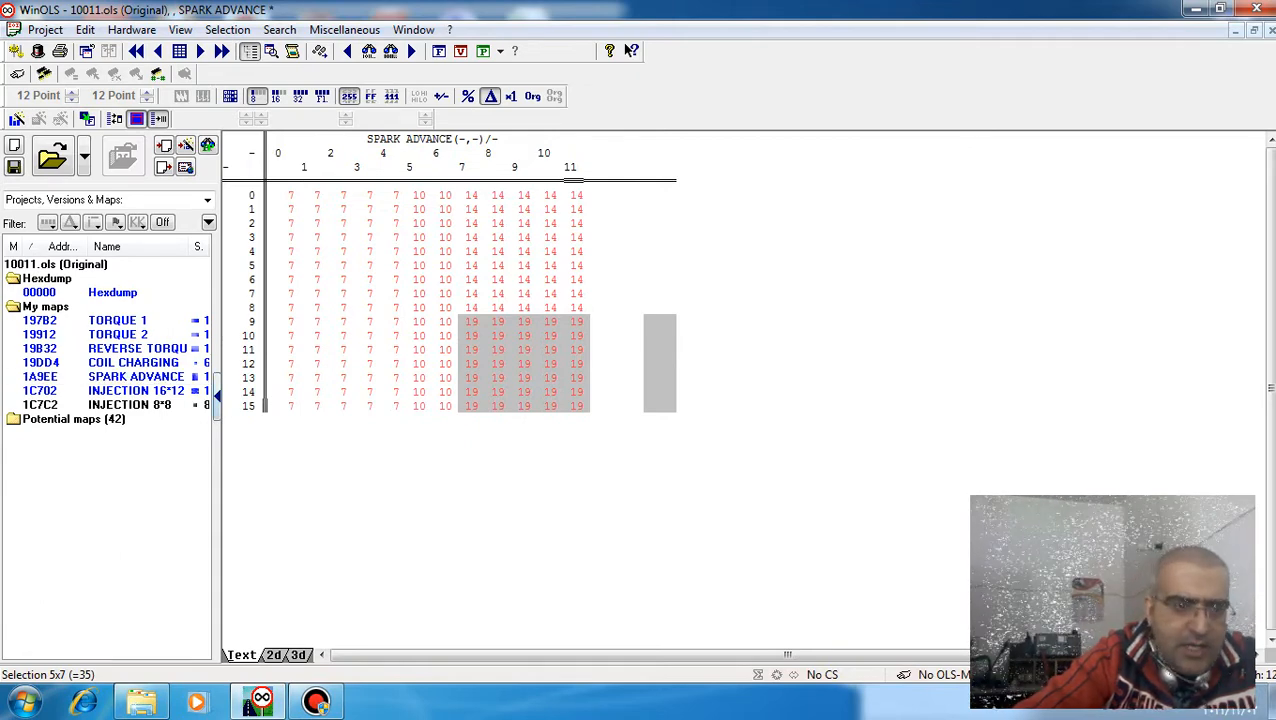
double_click(205, 404)
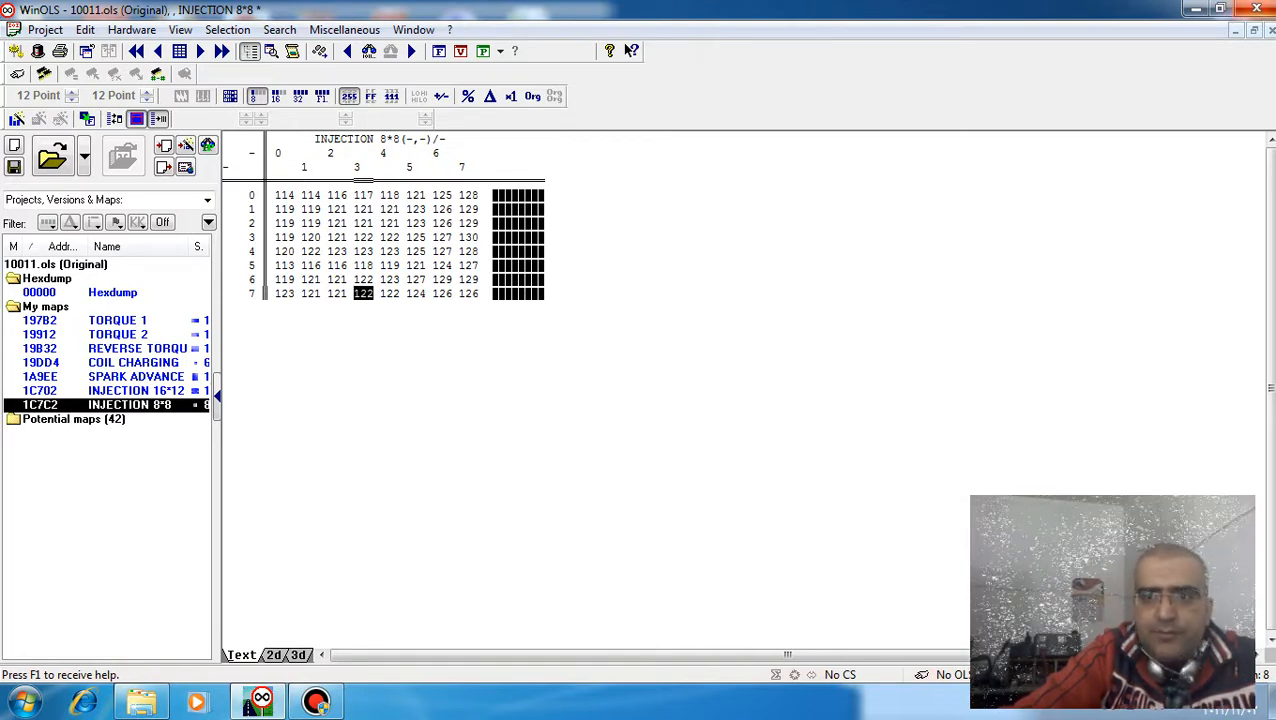
key(alt+F4)
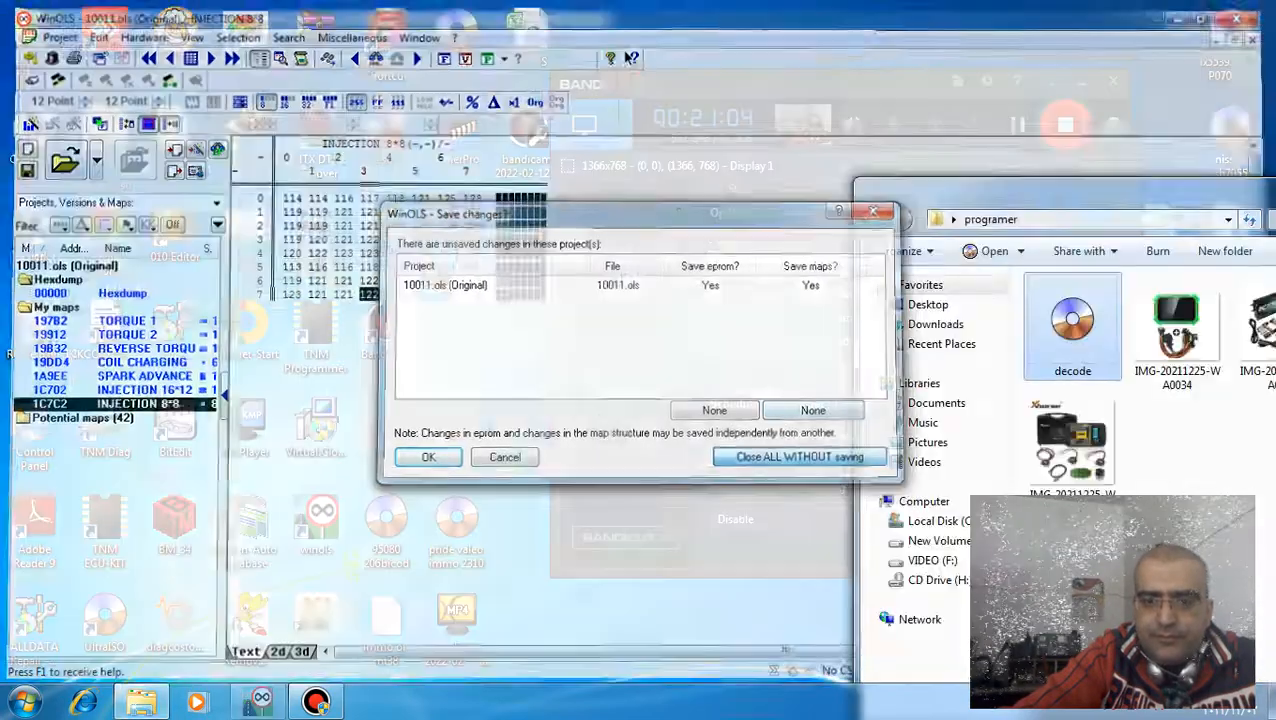